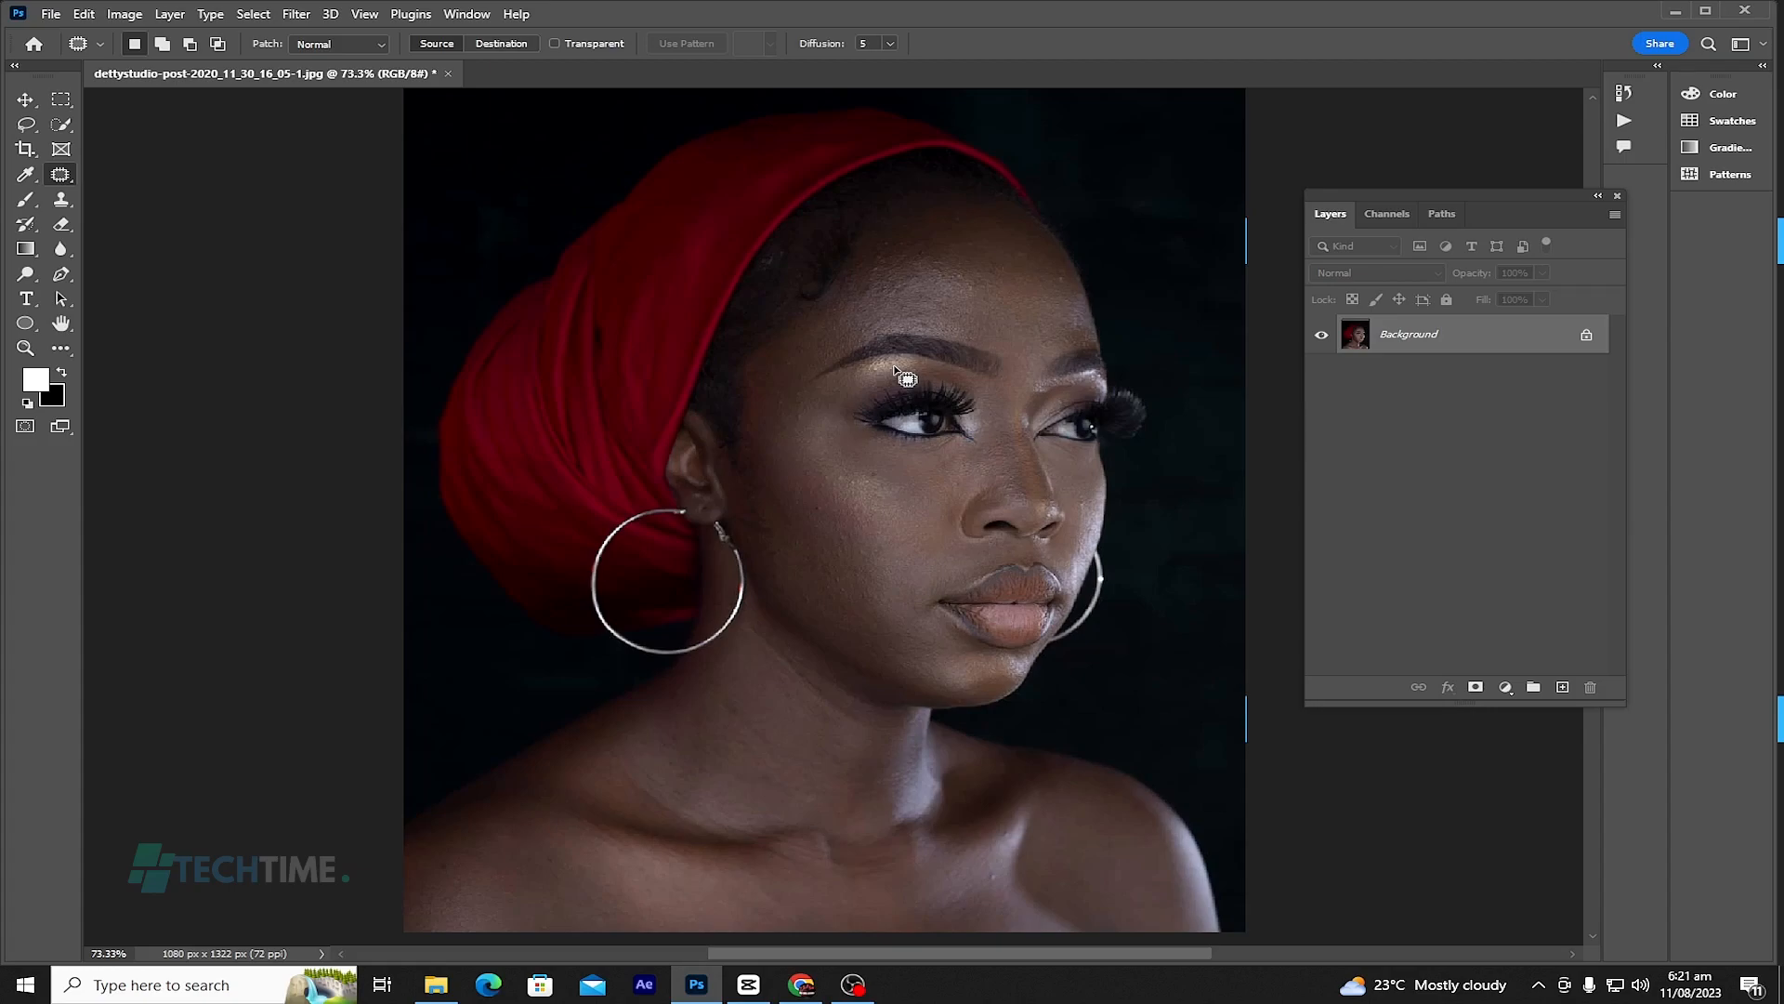
Step: Duplicate the Background layer and clean blemishes on the forehead of the copy with the Patch tool
{"action": "key", "text": "ctrl+j"}
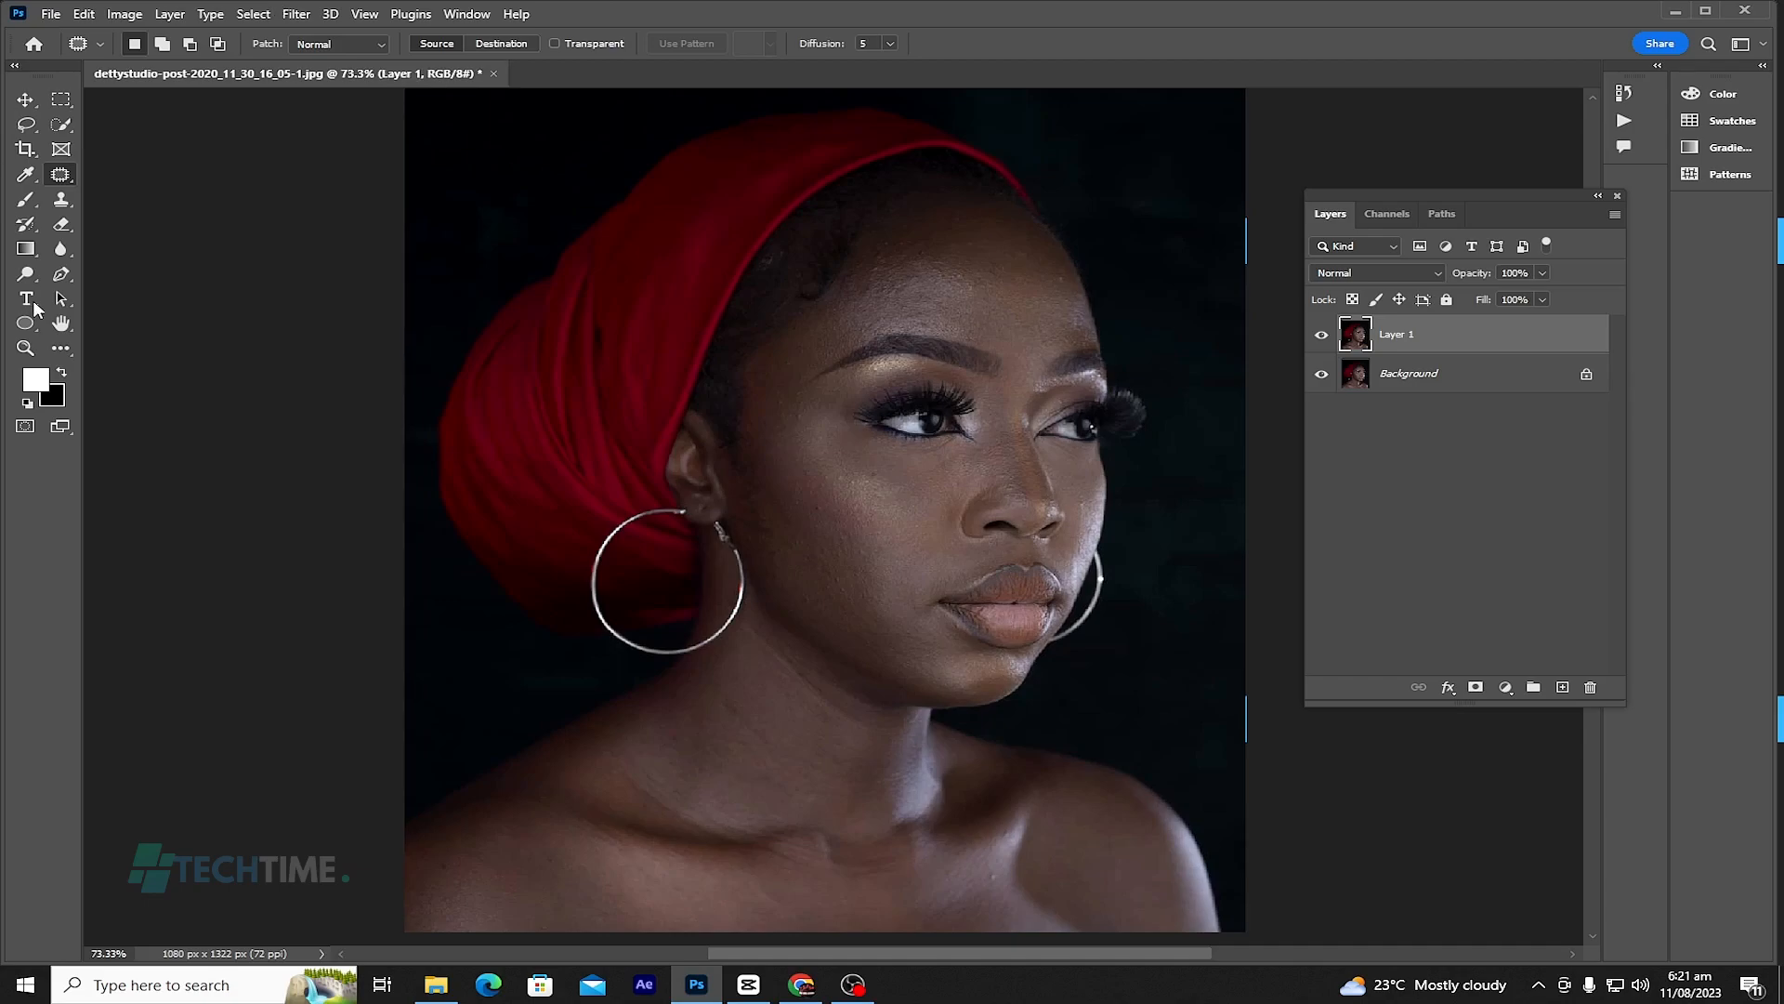
{"action": "right_click", "coordinate": [53, 172]}
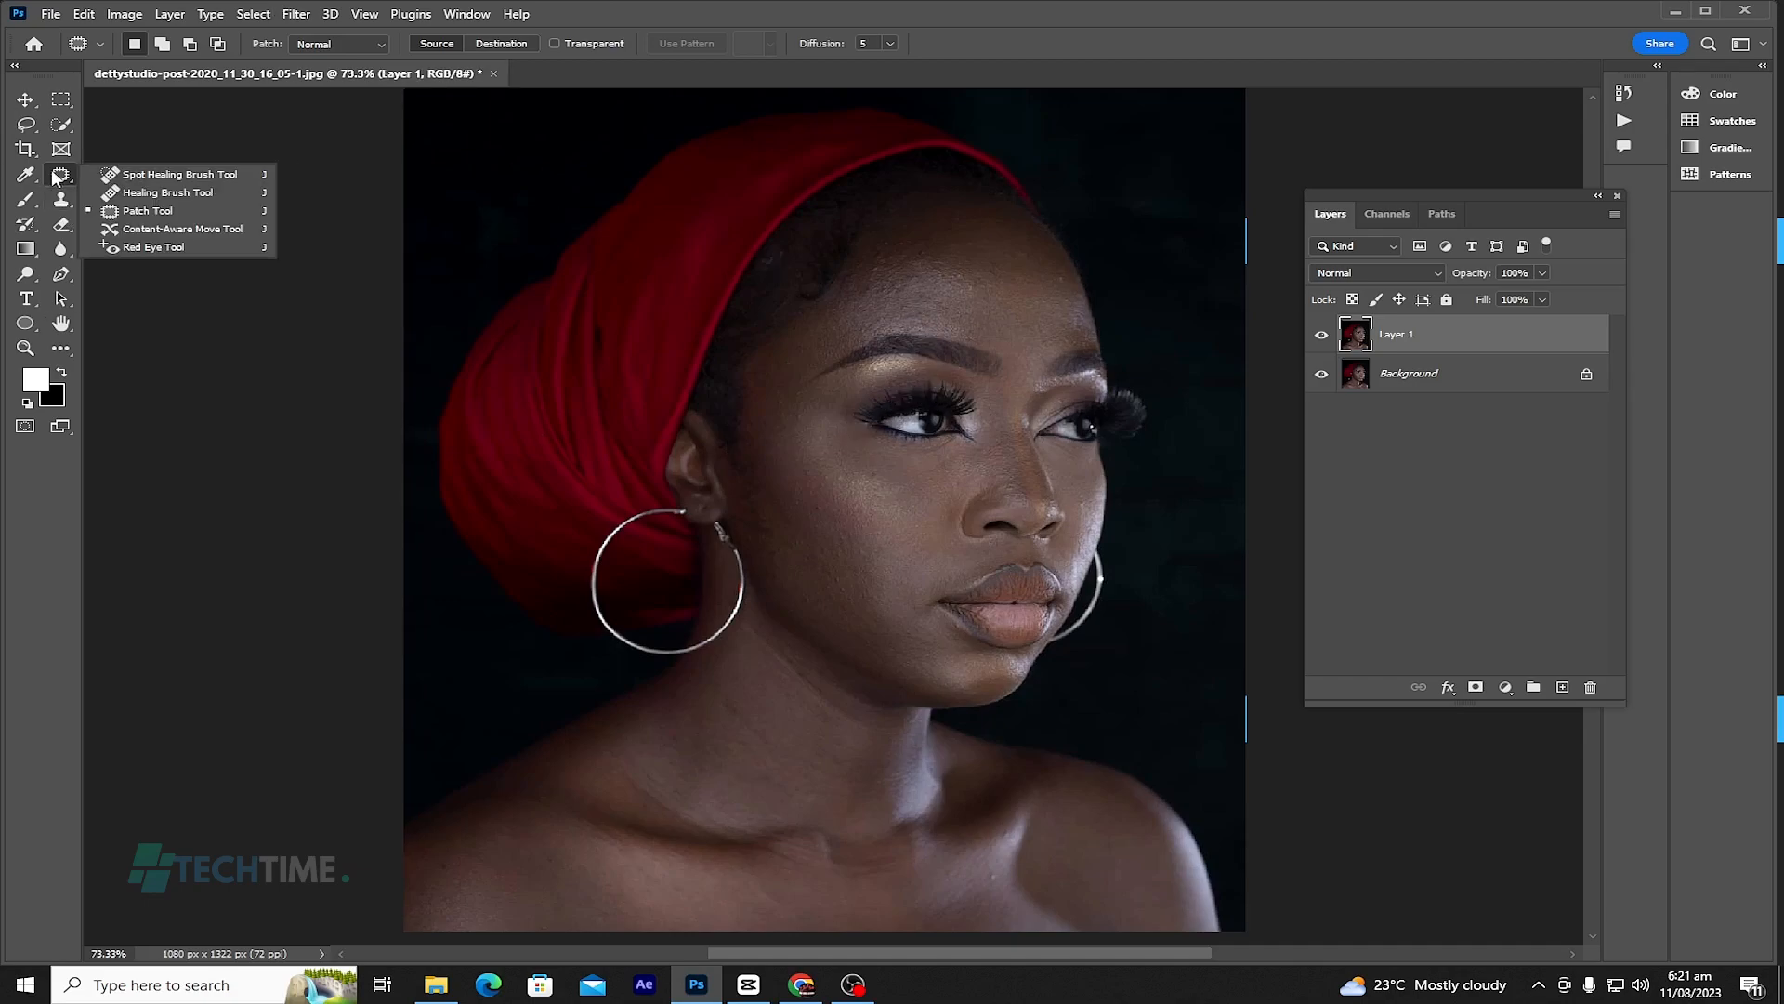
{"action": "left_click", "coordinate": [142, 210]}
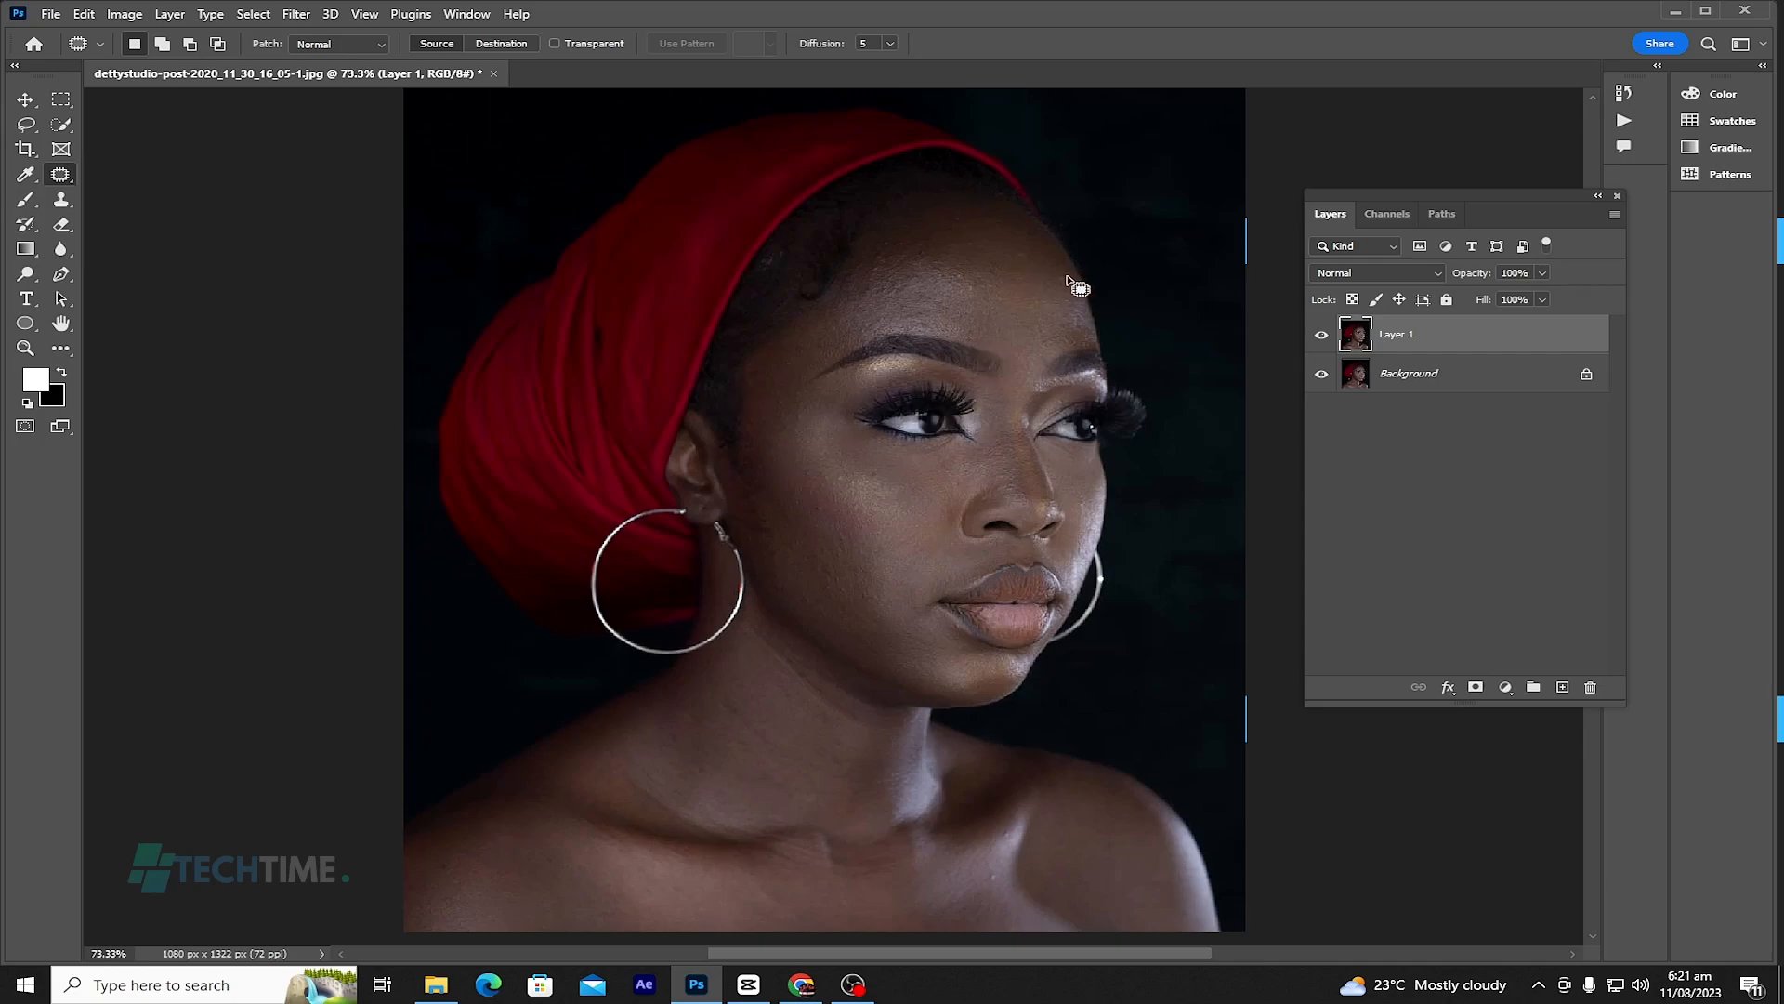
{"action": "mouse_move", "coordinate": [1060, 275]}
{"action": "left_mouse_down"}
{"action": "mouse_move", "coordinate": [1019, 303]}
{"action": "mouse_move", "coordinate": [1034, 262]}
{"action": "mouse_move", "coordinate": [1018, 249]}
{"action": "mouse_move", "coordinate": [1020, 286]}
{"action": "left_mouse_up"}
{"action": "mouse_move", "coordinate": [881, 262]}
{"action": "left_mouse_down"}
{"action": "mouse_move", "coordinate": [870, 276]}
{"action": "mouse_move", "coordinate": [892, 243]}
{"action": "mouse_move", "coordinate": [901, 255]}
{"action": "mouse_move", "coordinate": [884, 246]}
{"action": "left_mouse_up"}
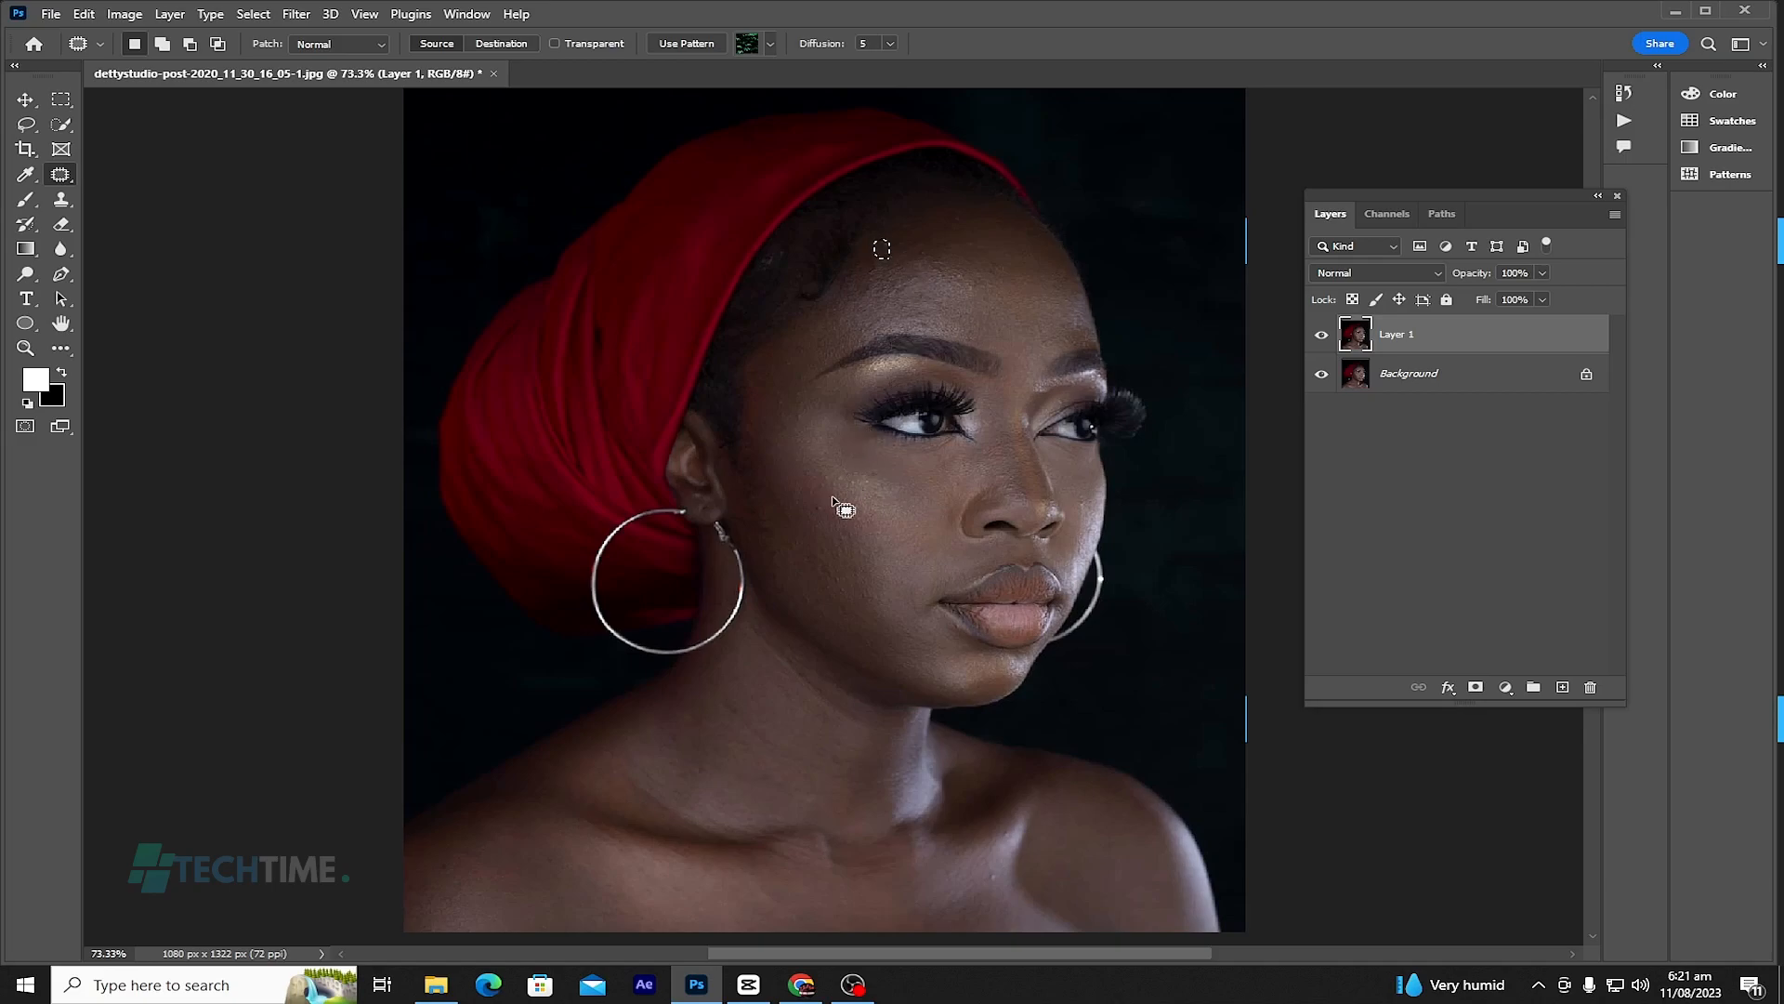
Step: Patch the uneven spots on the cheek nearer the camera and one spot on the chest
{"action": "mouse_move", "coordinate": [828, 502]}
{"action": "left_mouse_down"}
{"action": "mouse_move", "coordinate": [810, 511]}
{"action": "mouse_move", "coordinate": [828, 503]}
{"action": "mouse_move", "coordinate": [824, 531]}
{"action": "left_mouse_up"}
{"action": "left_click_drag", "start_coordinate": [837, 474], "coordinate": [847, 502]}
{"action": "left_click", "coordinate": [873, 533]}
{"action": "scroll", "coordinate": [875, 535], "scroll_direction": "down", "scroll_amount": 2}
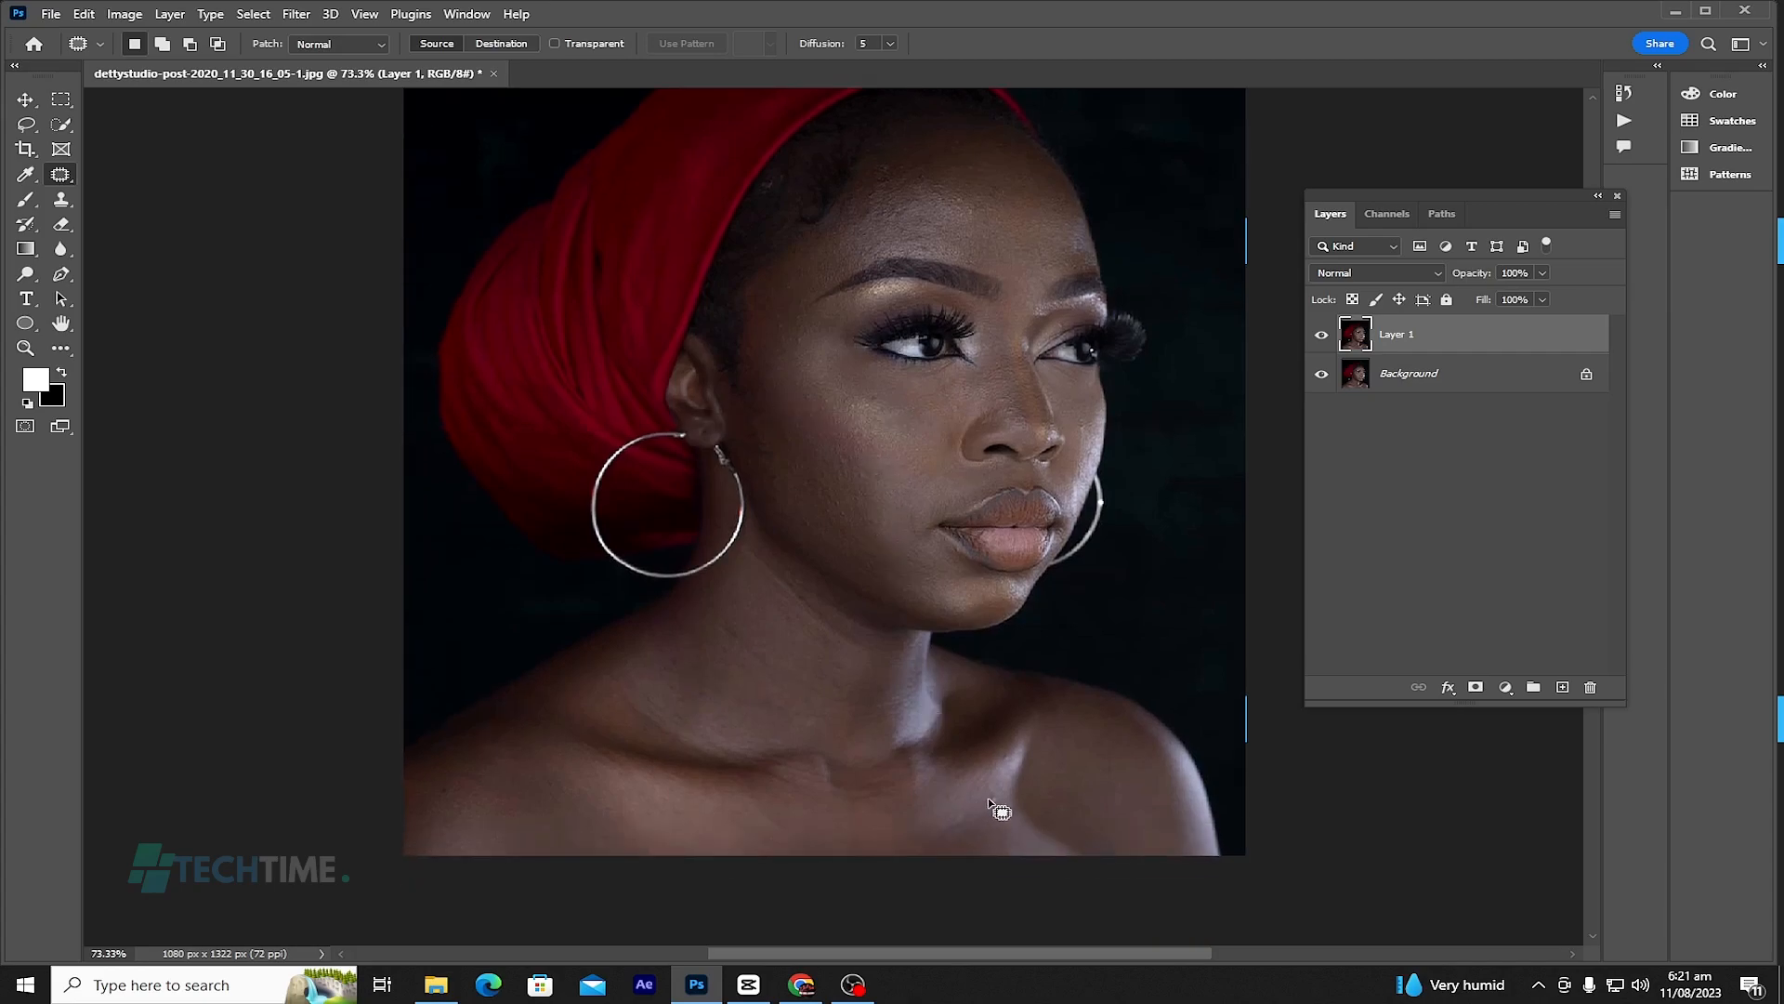
{"action": "mouse_move", "coordinate": [1000, 816]}
{"action": "left_mouse_down"}
{"action": "mouse_move", "coordinate": [991, 799]}
{"action": "mouse_move", "coordinate": [965, 818]}
{"action": "left_mouse_up"}
Step: Patch the remaining blemishes across the upper forehead and above the eyebrow, clearing the selection
{"action": "left_click_drag", "start_coordinate": [881, 168], "coordinate": [957, 186]}
{"action": "key", "text": "ctrl+d"}
{"action": "mouse_move", "coordinate": [914, 179]}
{"action": "left_mouse_down"}
{"action": "mouse_move", "coordinate": [929, 186]}
{"action": "mouse_move", "coordinate": [914, 176]}
{"action": "left_mouse_up"}
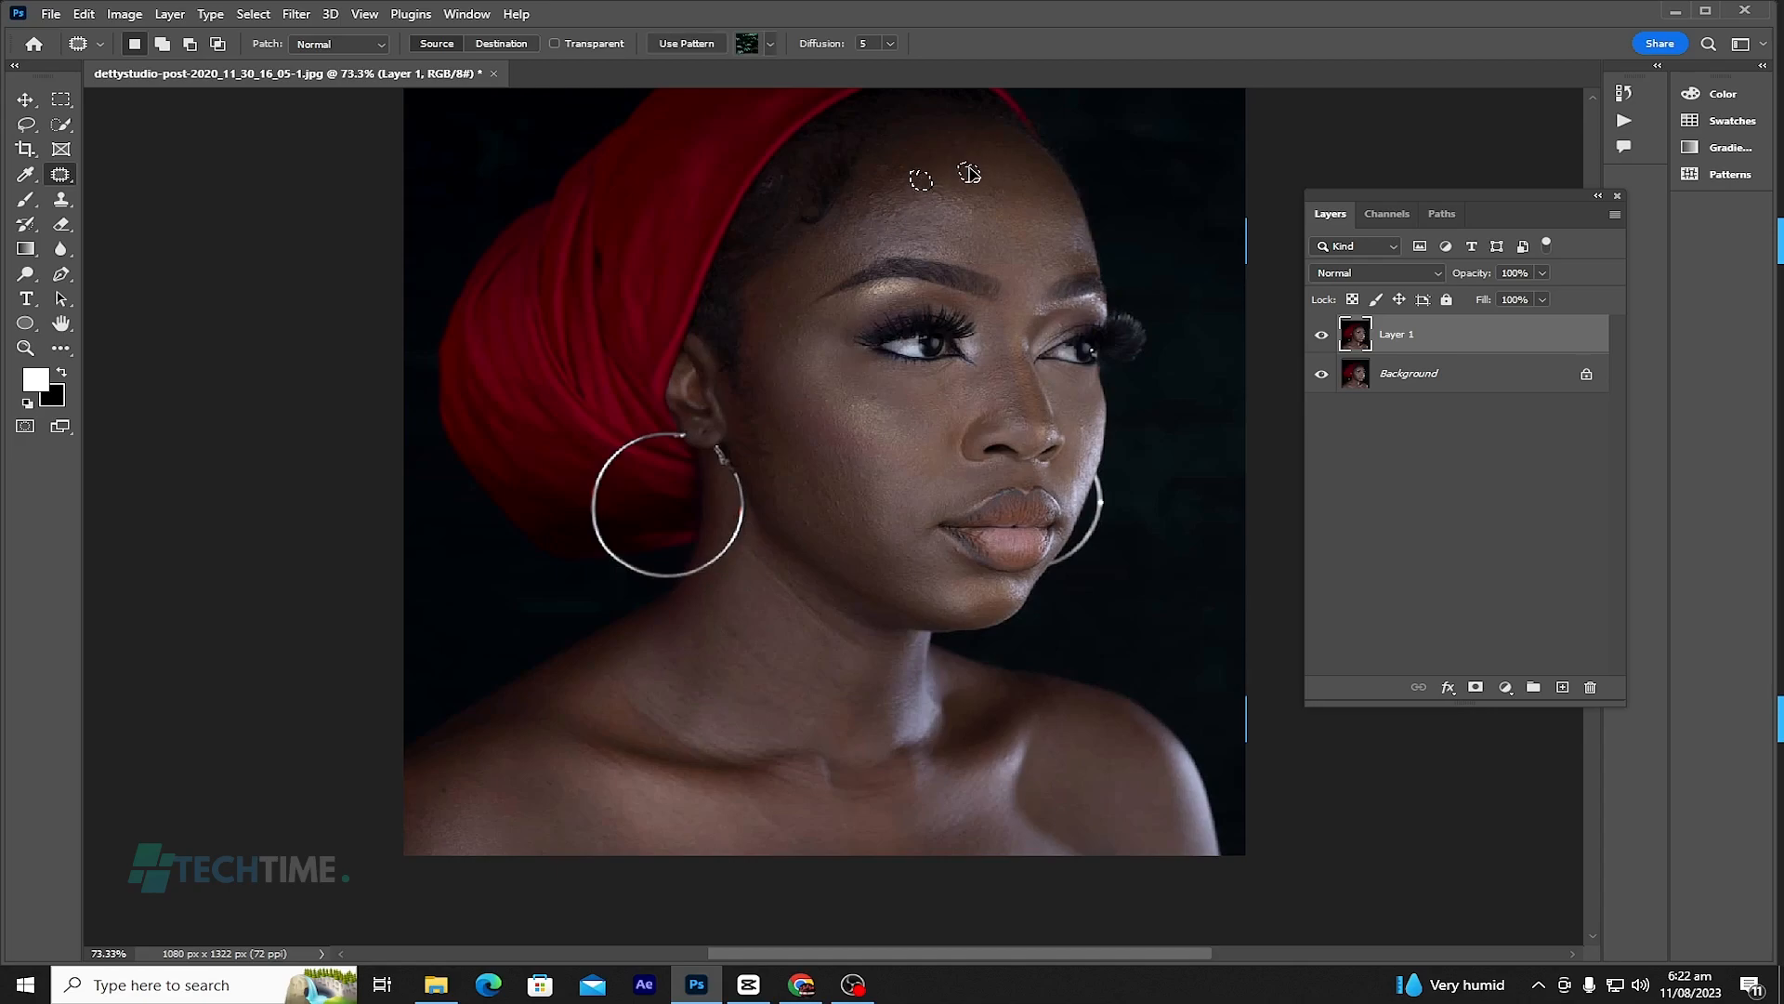
{"action": "left_click", "coordinate": [862, 249]}
{"action": "mouse_move", "coordinate": [907, 161]}
{"action": "left_mouse_down"}
{"action": "mouse_move", "coordinate": [890, 170]}
{"action": "mouse_move", "coordinate": [946, 171]}
{"action": "mouse_move", "coordinate": [877, 215]}
{"action": "mouse_move", "coordinate": [866, 194]}
{"action": "mouse_move", "coordinate": [885, 197]}
{"action": "mouse_move", "coordinate": [853, 241]}
{"action": "left_mouse_up"}
{"action": "key", "text": "ctrl+d"}
{"action": "key", "text": "ctrl+d"}
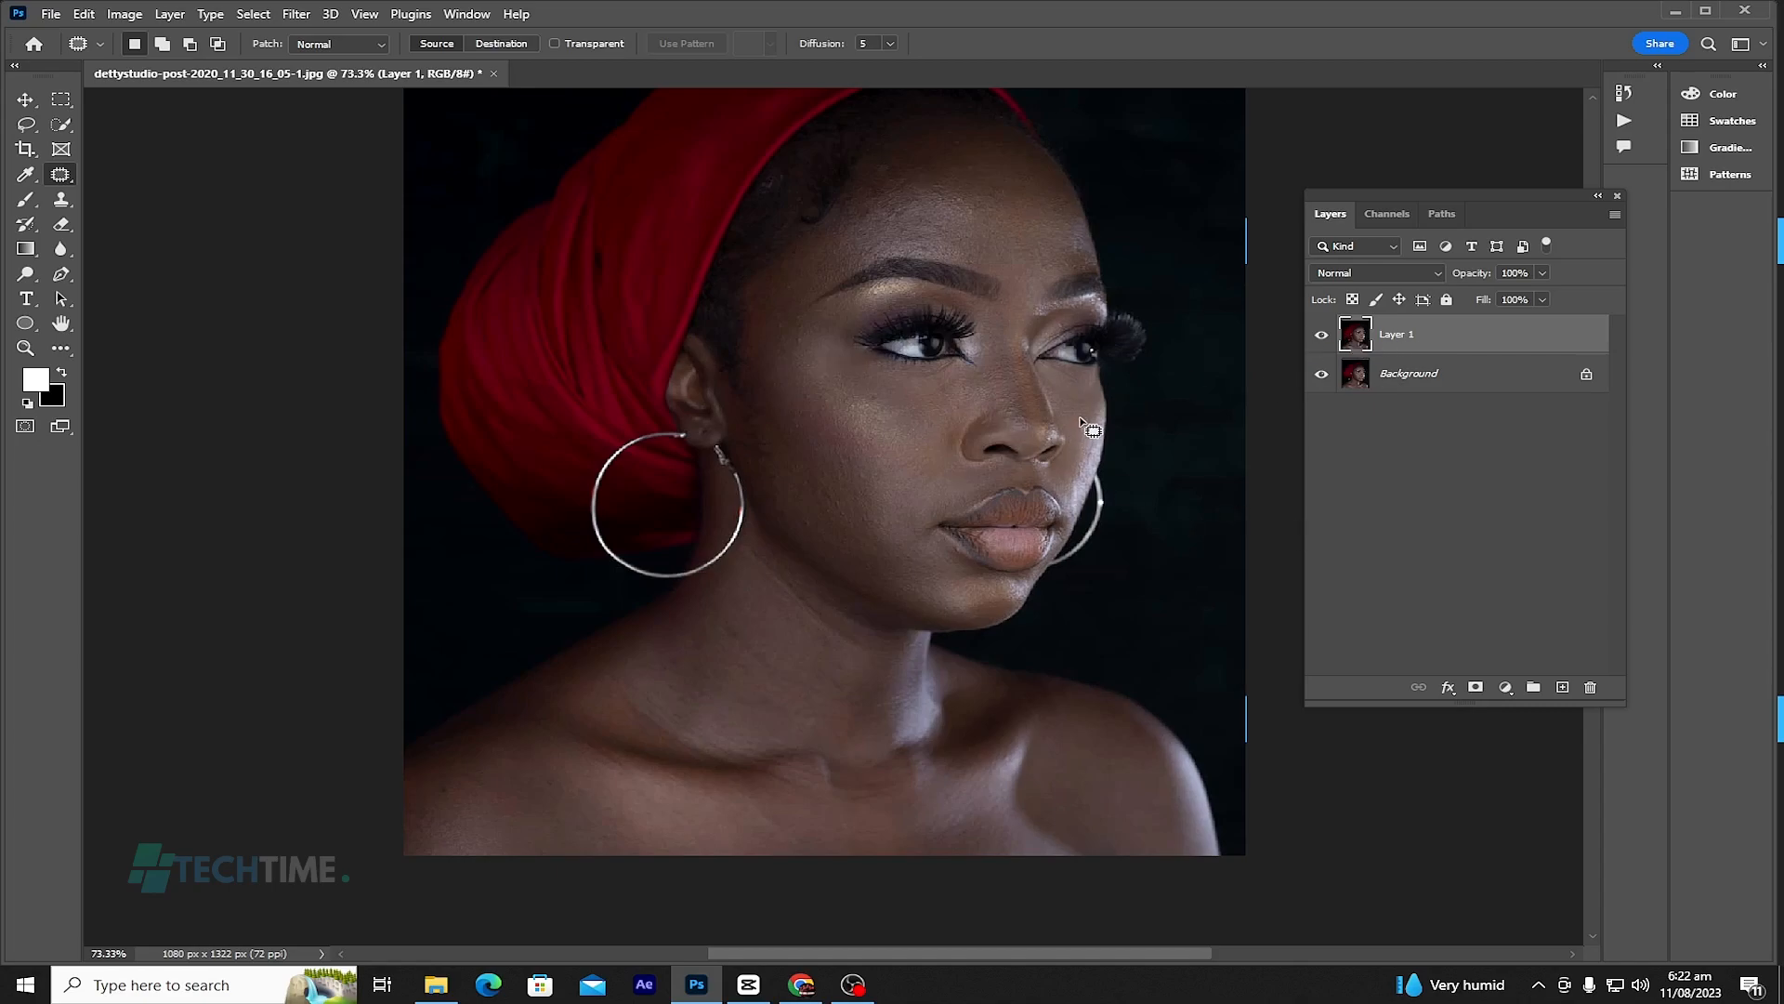
Step: Patch the blemishes on the far cheek beside the nose and on the near cheek below the eye
{"action": "left_click_drag", "start_coordinate": [1085, 429], "coordinate": [1083, 414]}
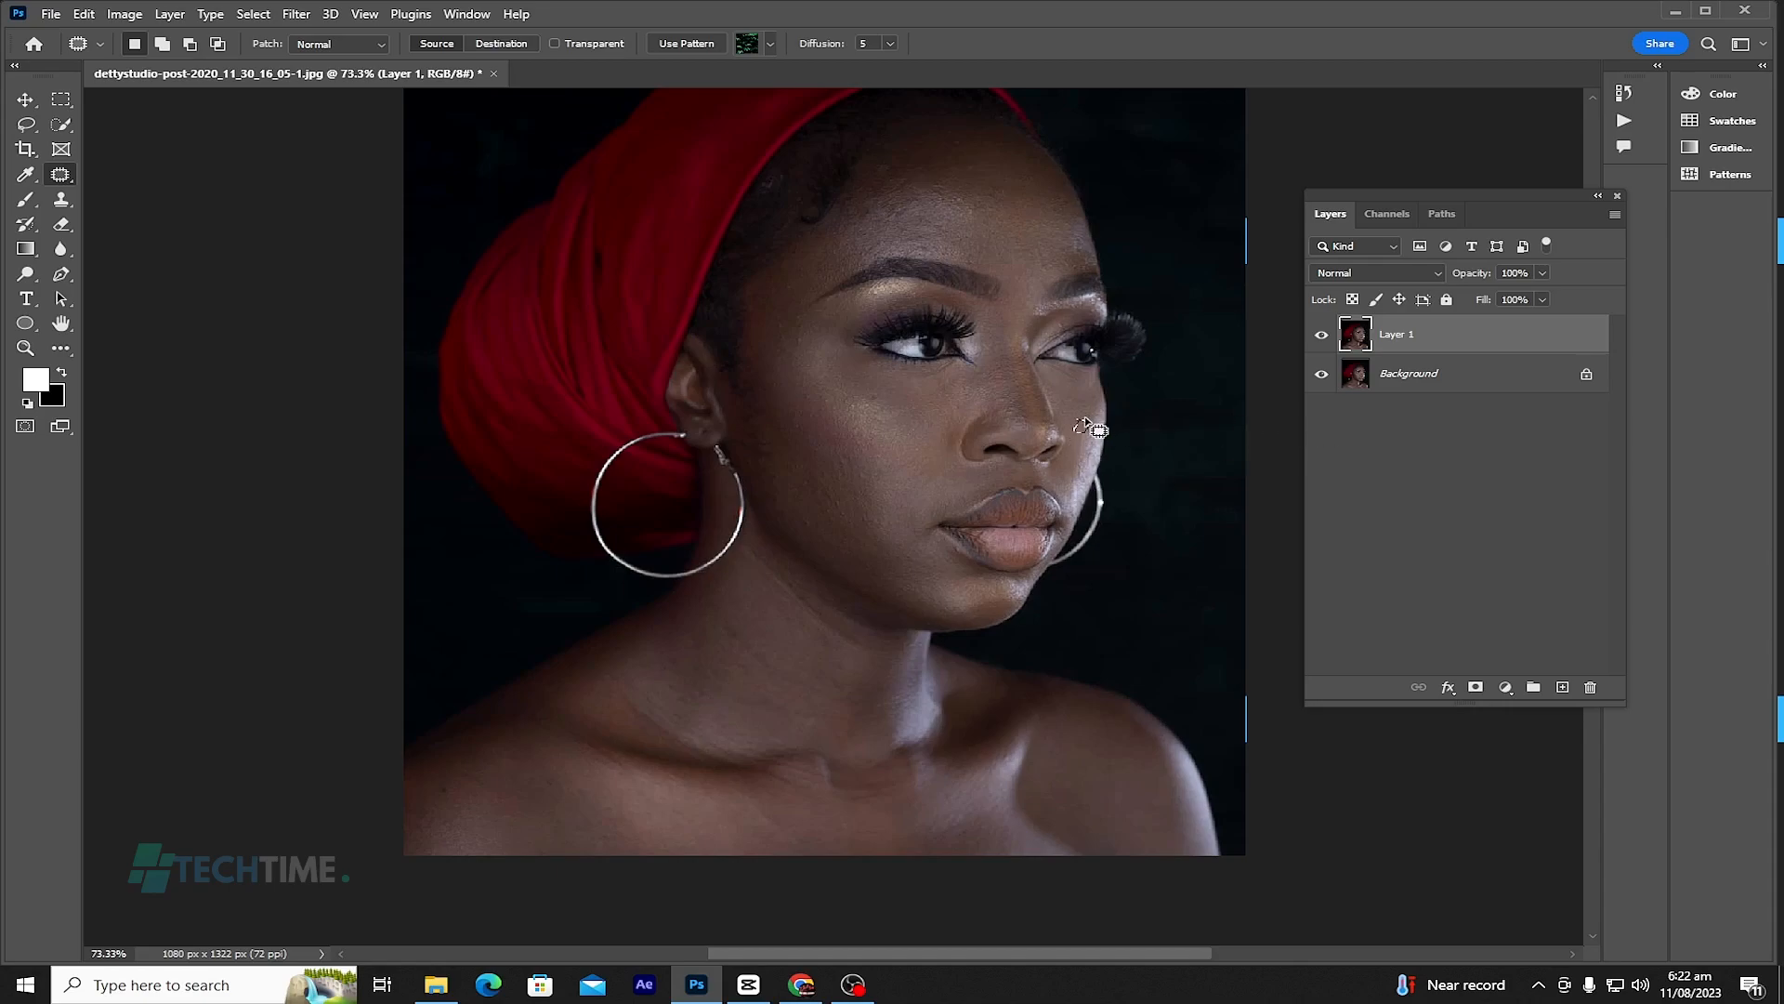
{"action": "left_click_drag", "start_coordinate": [1067, 406], "coordinate": [756, 465]}
{"action": "key", "text": "ctrl+d"}
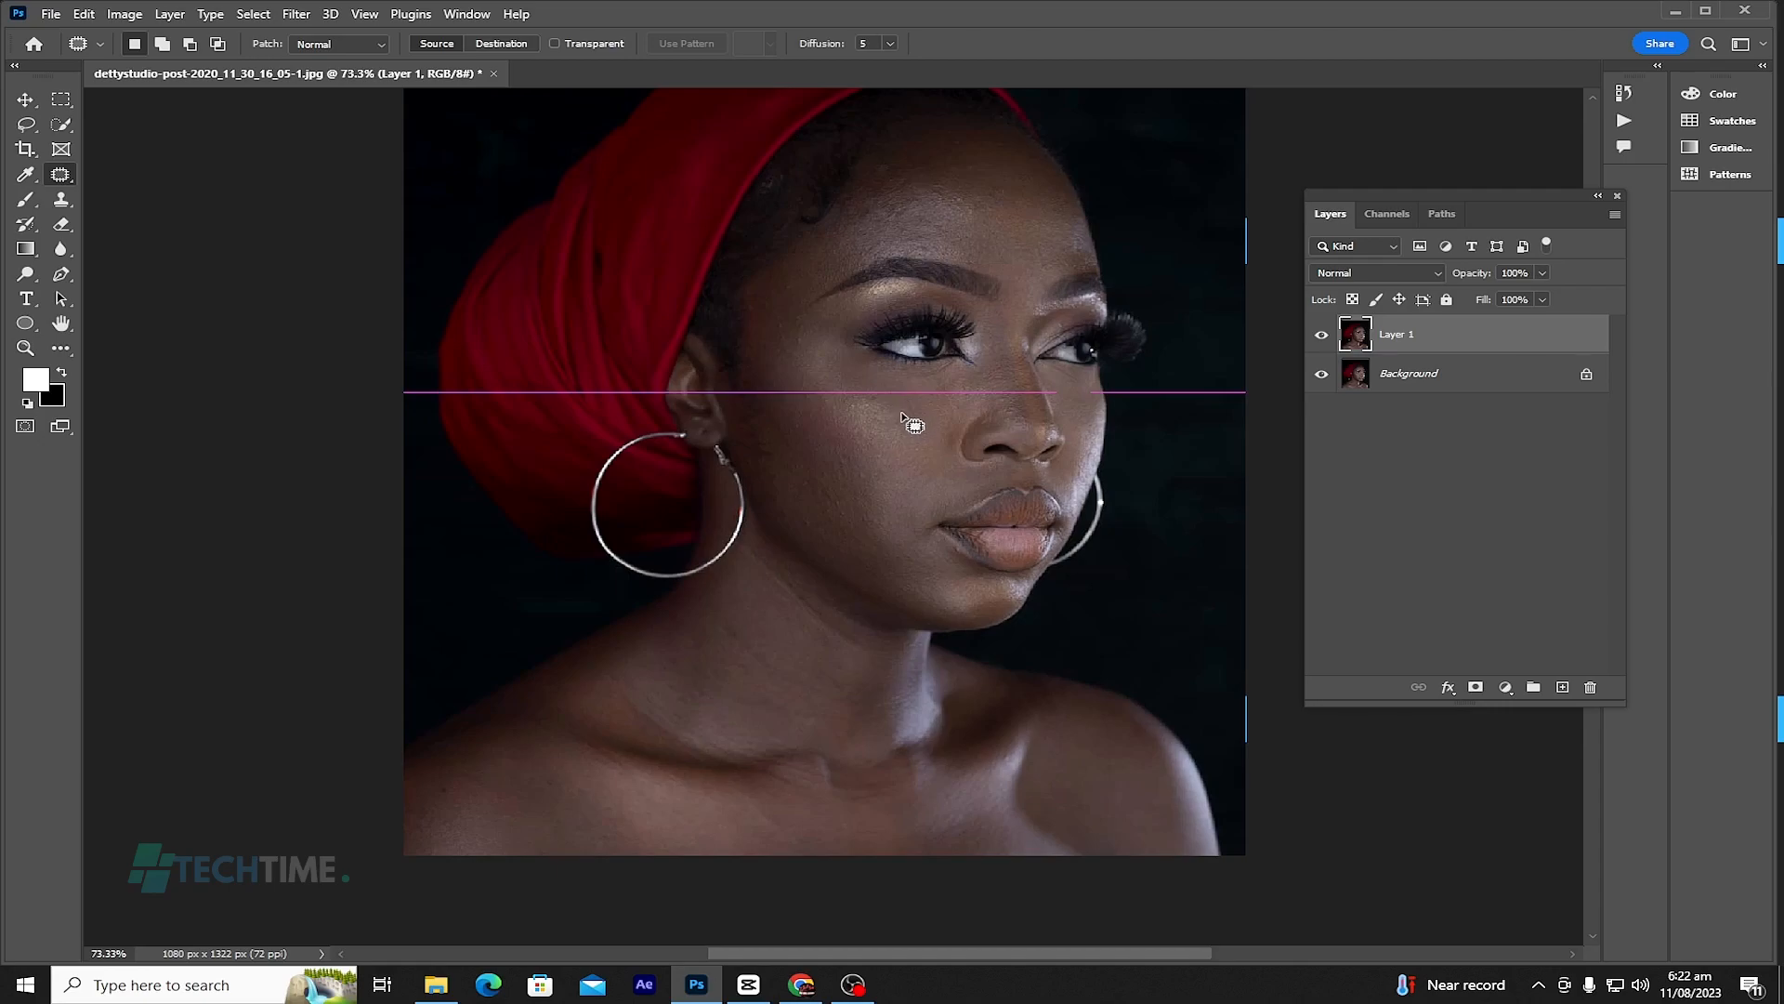
{"action": "mouse_move", "coordinate": [862, 400]}
{"action": "left_mouse_down"}
{"action": "mouse_move", "coordinate": [849, 411]}
{"action": "mouse_move", "coordinate": [906, 510]}
{"action": "left_mouse_up"}
{"action": "key", "text": "ctrl+d"}
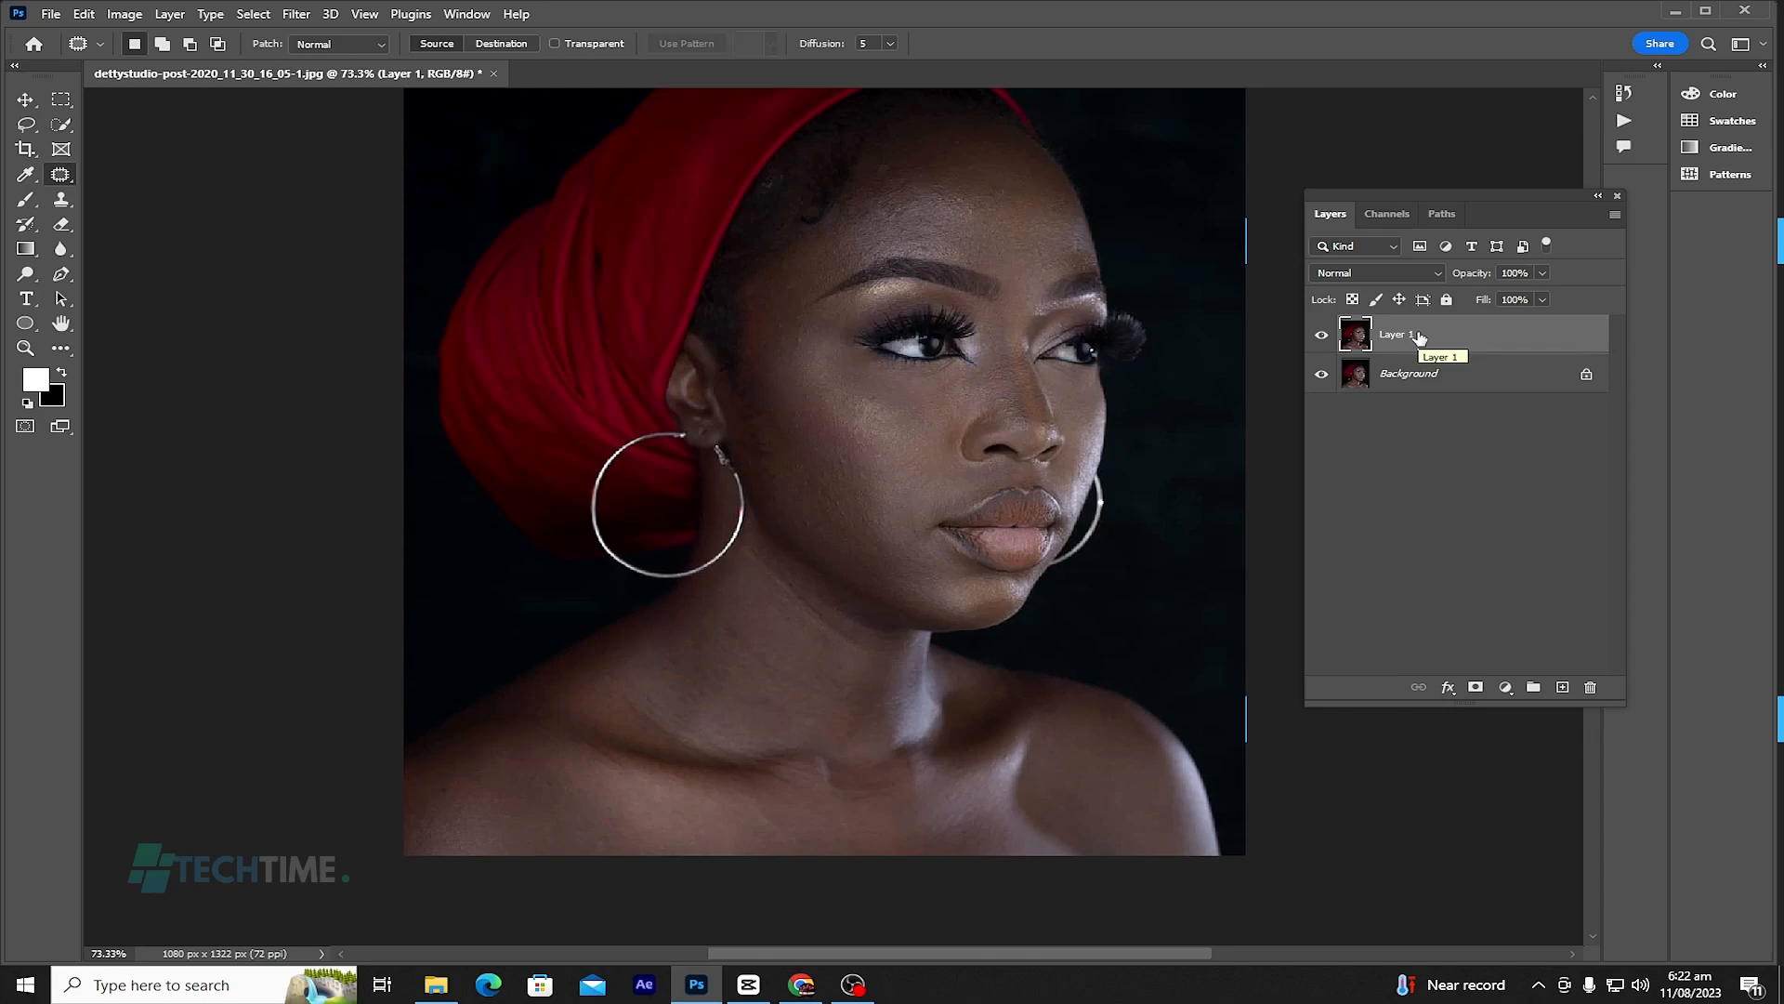
Step: Duplicate the retouched Layer 1 and name the copy "skin"
{"action": "key", "text": "ctrl+j"}
{"action": "double_click", "coordinate": [1419, 334]}
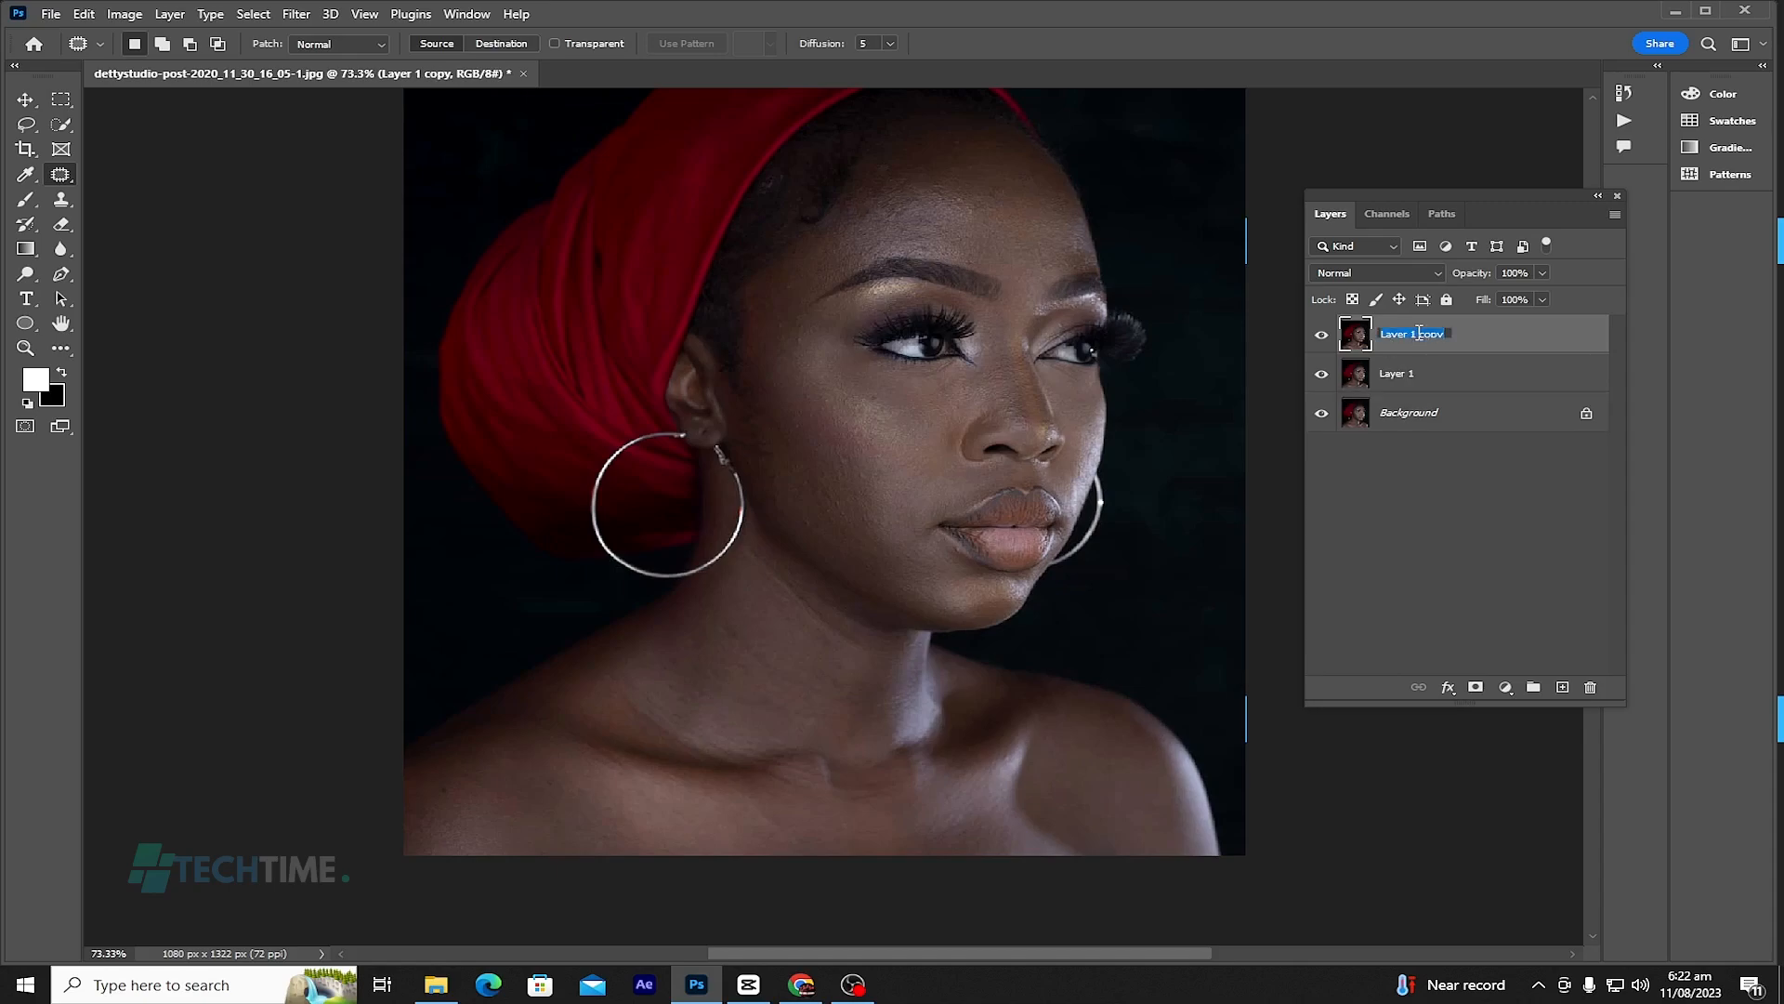
{"action": "type", "text": "skin"}
{"action": "key", "text": "Return"}
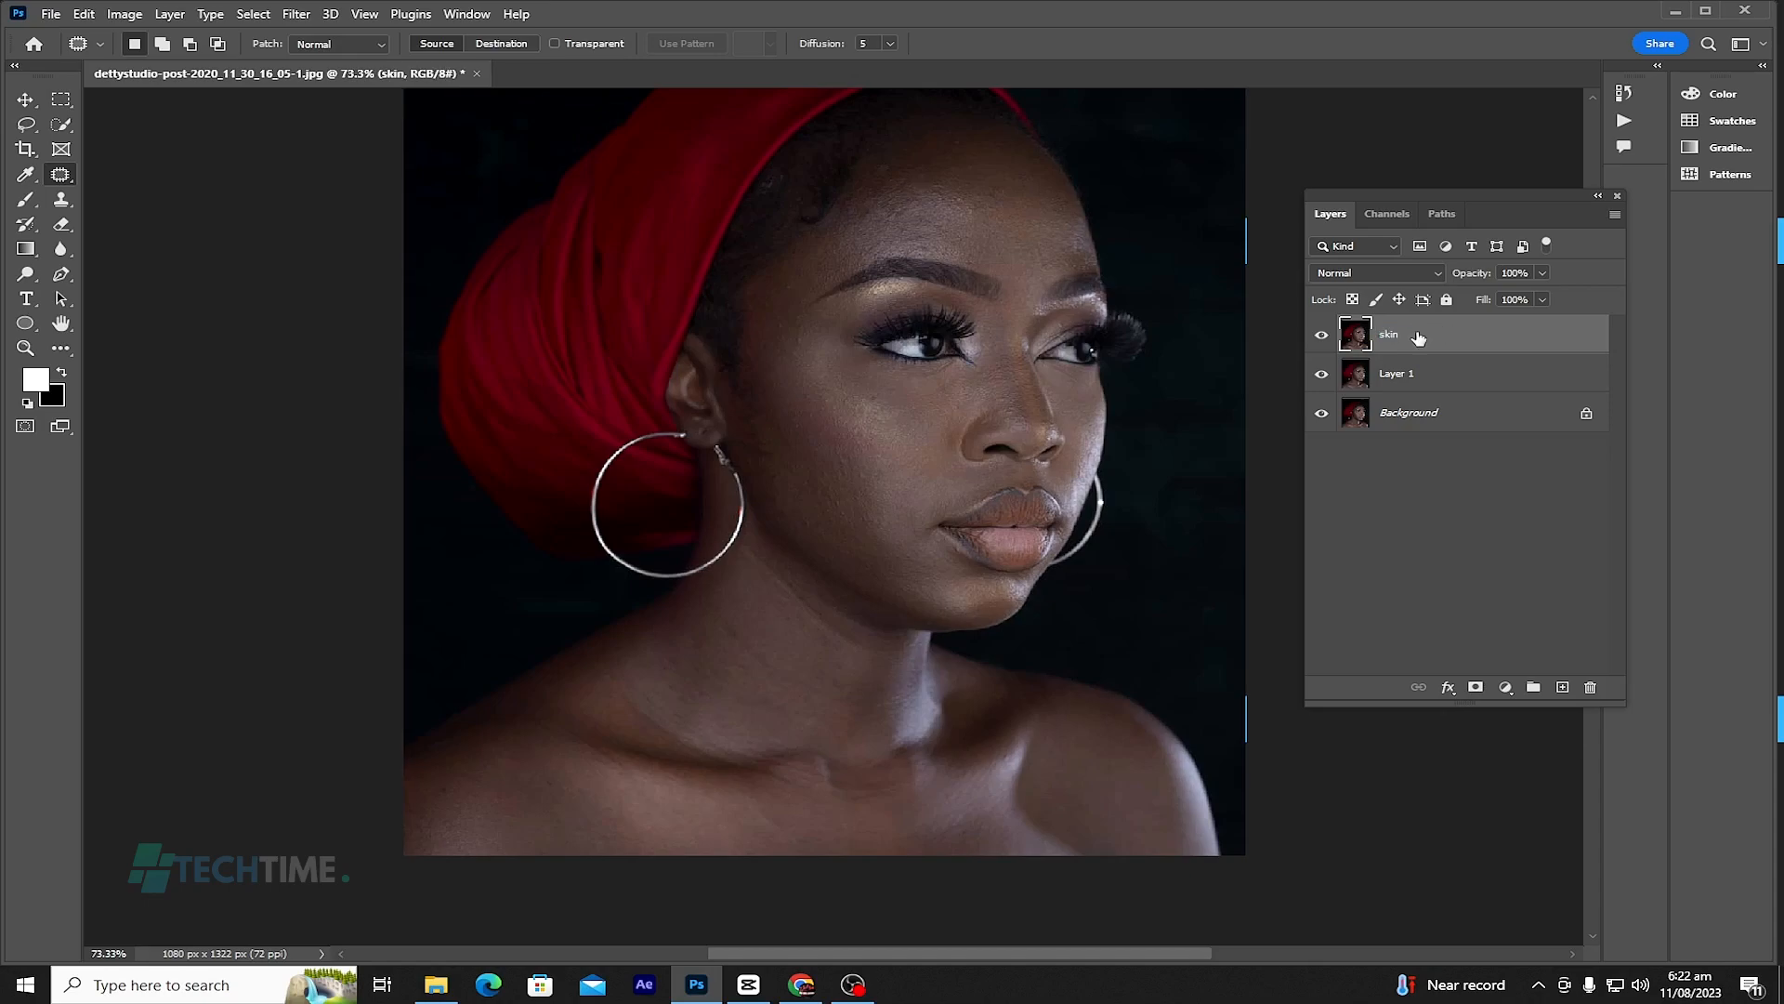
Step: Rename Layer 1 to "color" and hide the skin layer above it
{"action": "double_click", "coordinate": [1387, 377]}
{"action": "type", "text": "color"}
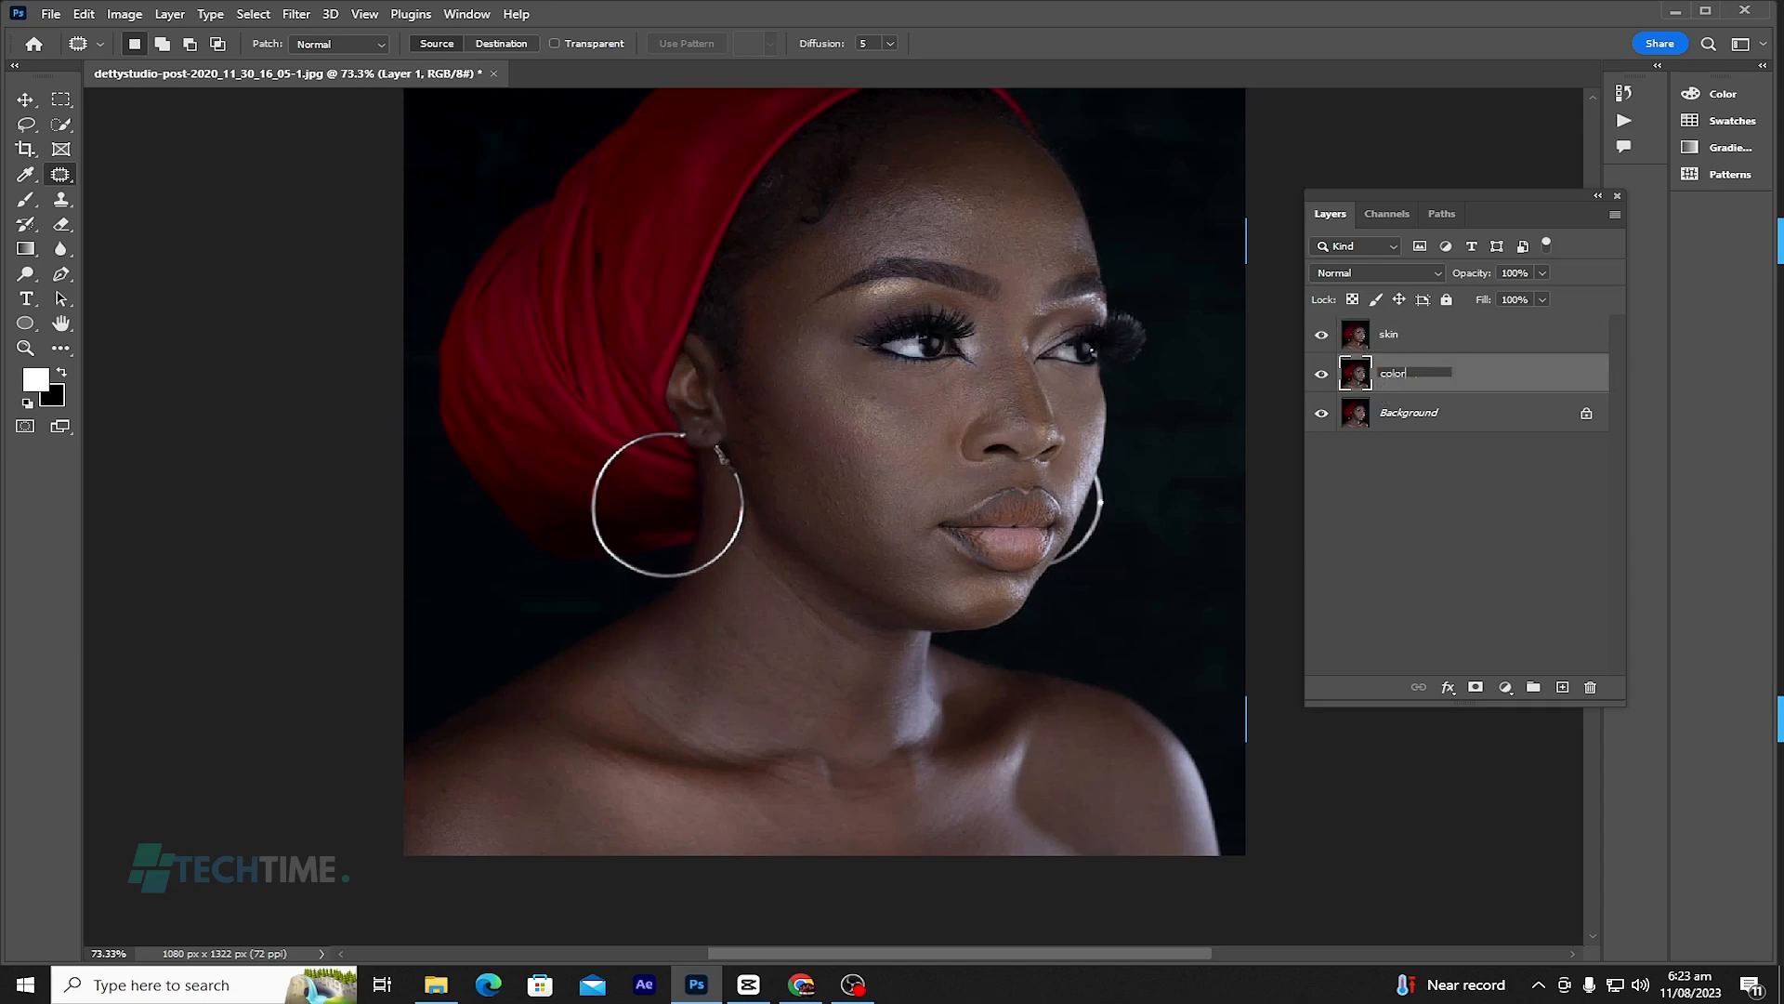
{"action": "key", "text": "Return"}
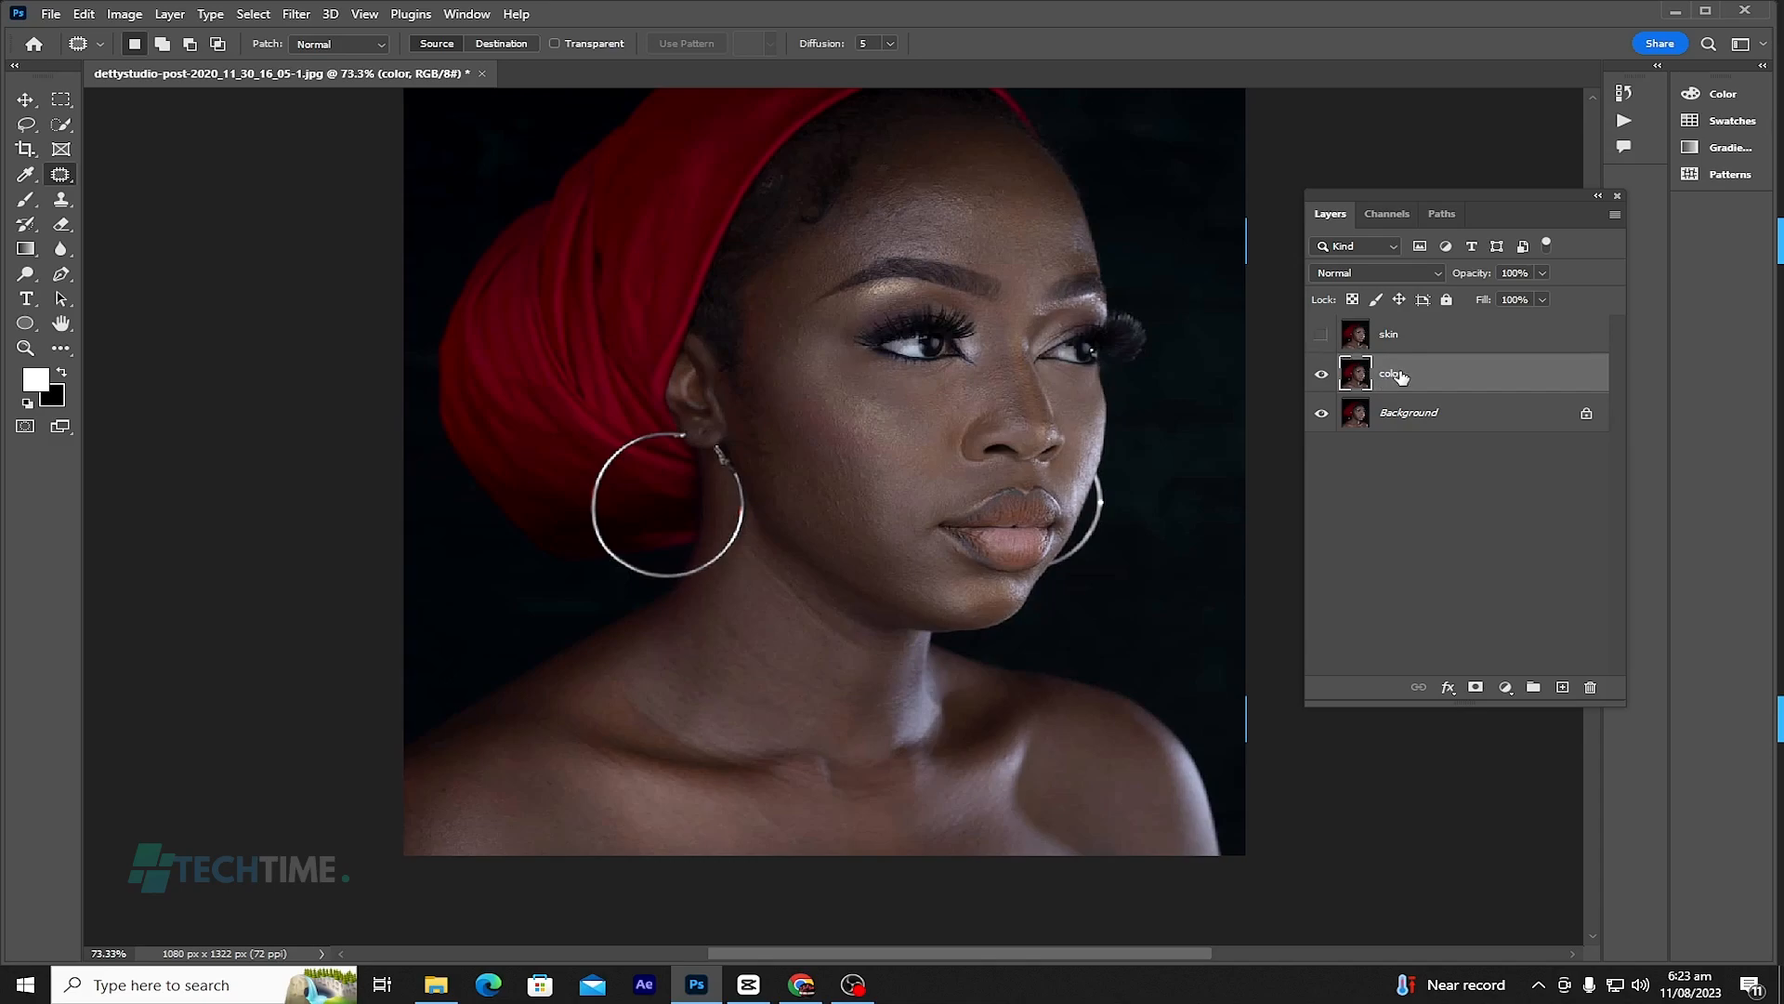
Step: Start a Gaussian Blur on the color layer and lower its radius to 0.1 pixels
{"action": "left_click", "coordinate": [295, 13]}
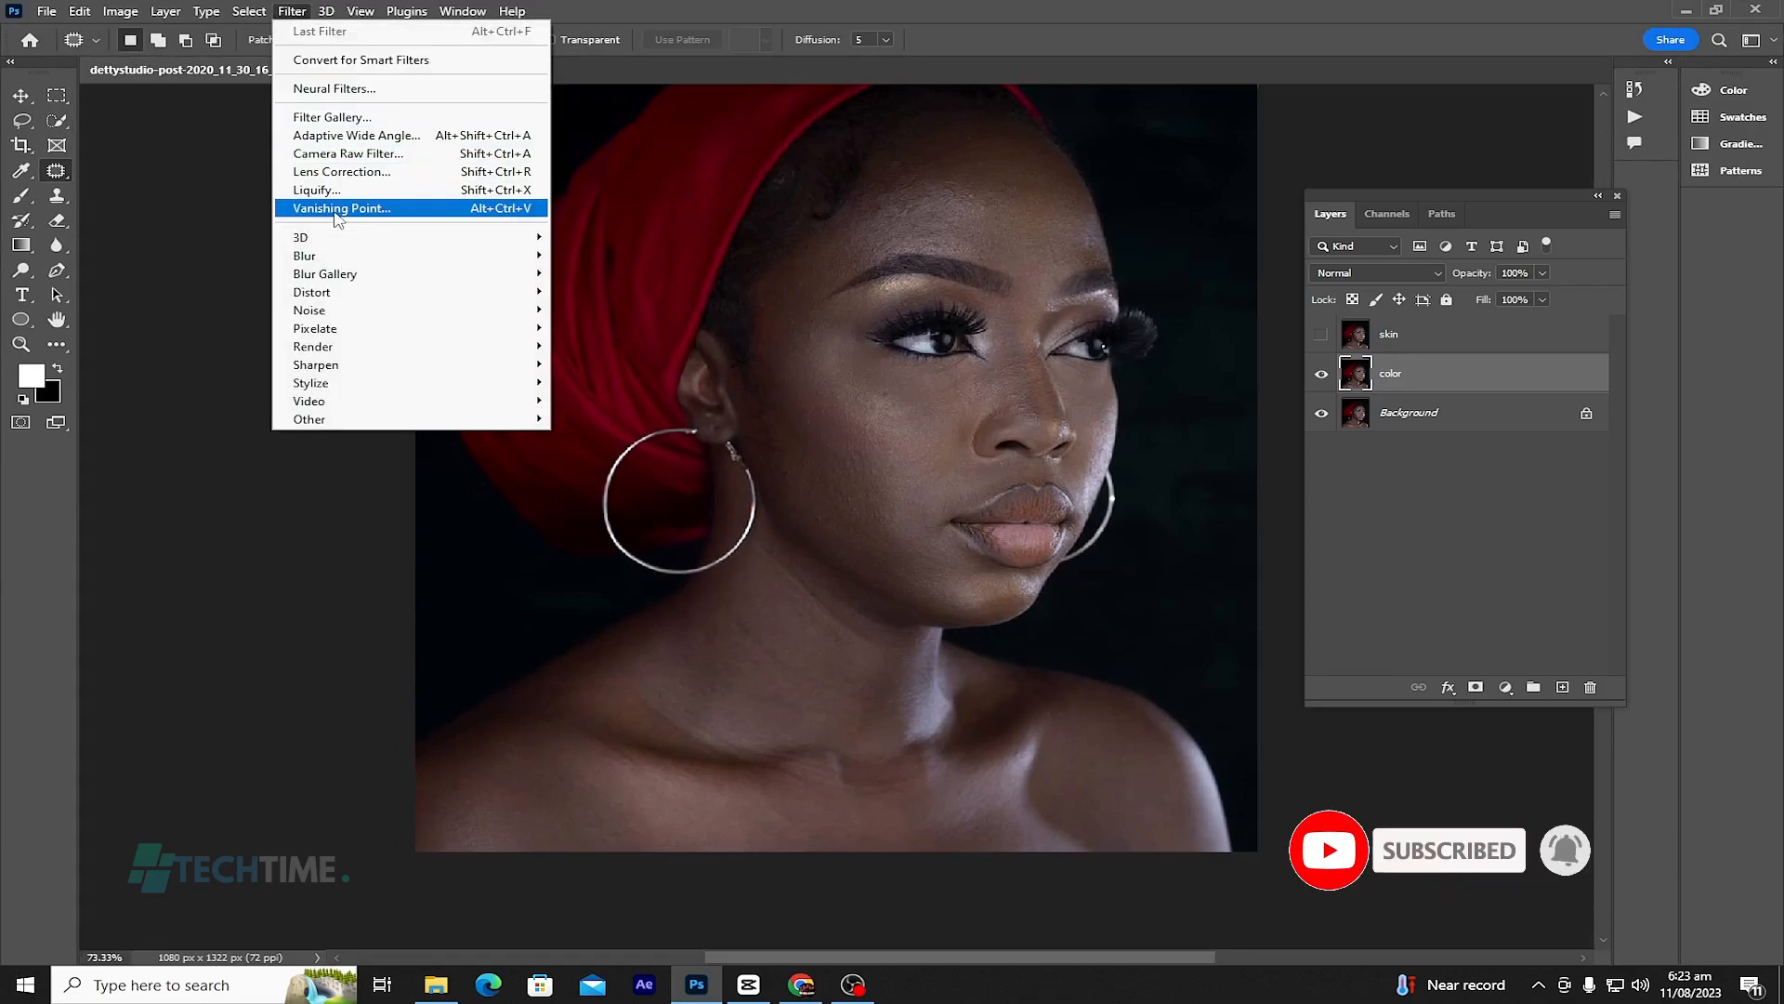
{"action": "mouse_move", "coordinate": [369, 259]}
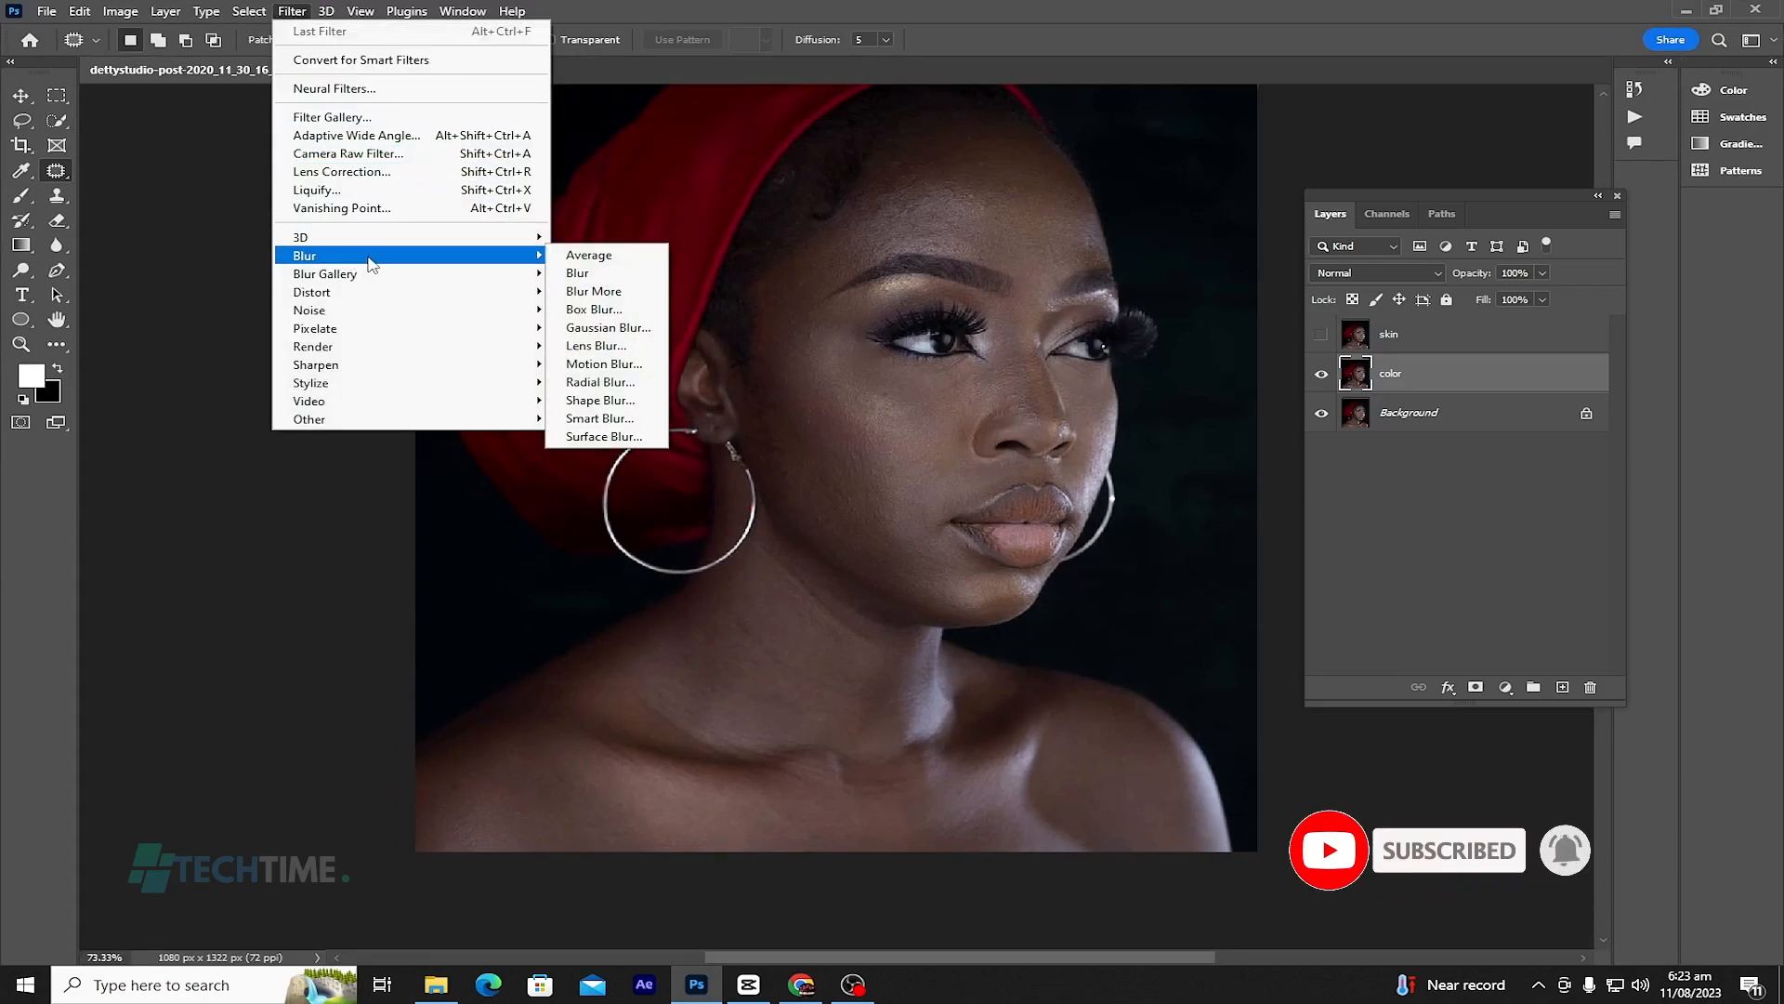
{"action": "left_click", "coordinate": [613, 328]}
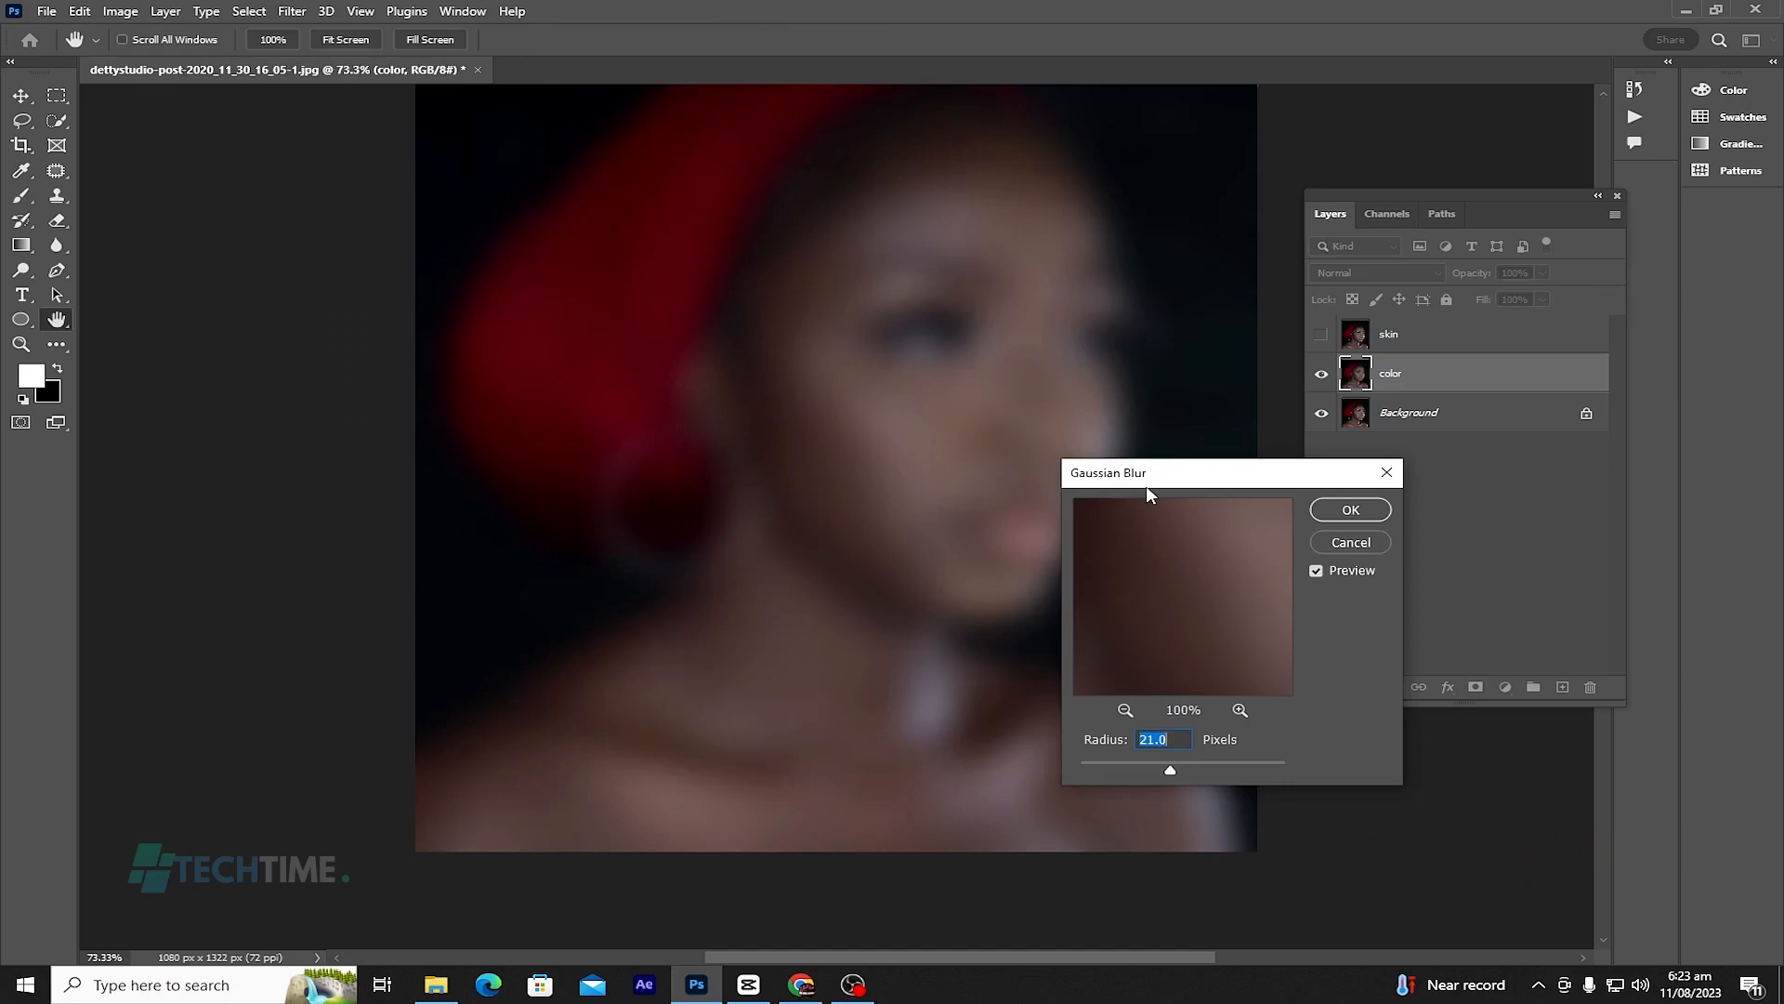
{"action": "left_click_drag", "start_coordinate": [1143, 483], "coordinate": [1125, 415]}
{"action": "left_click_drag", "start_coordinate": [1155, 706], "coordinate": [1011, 705]}
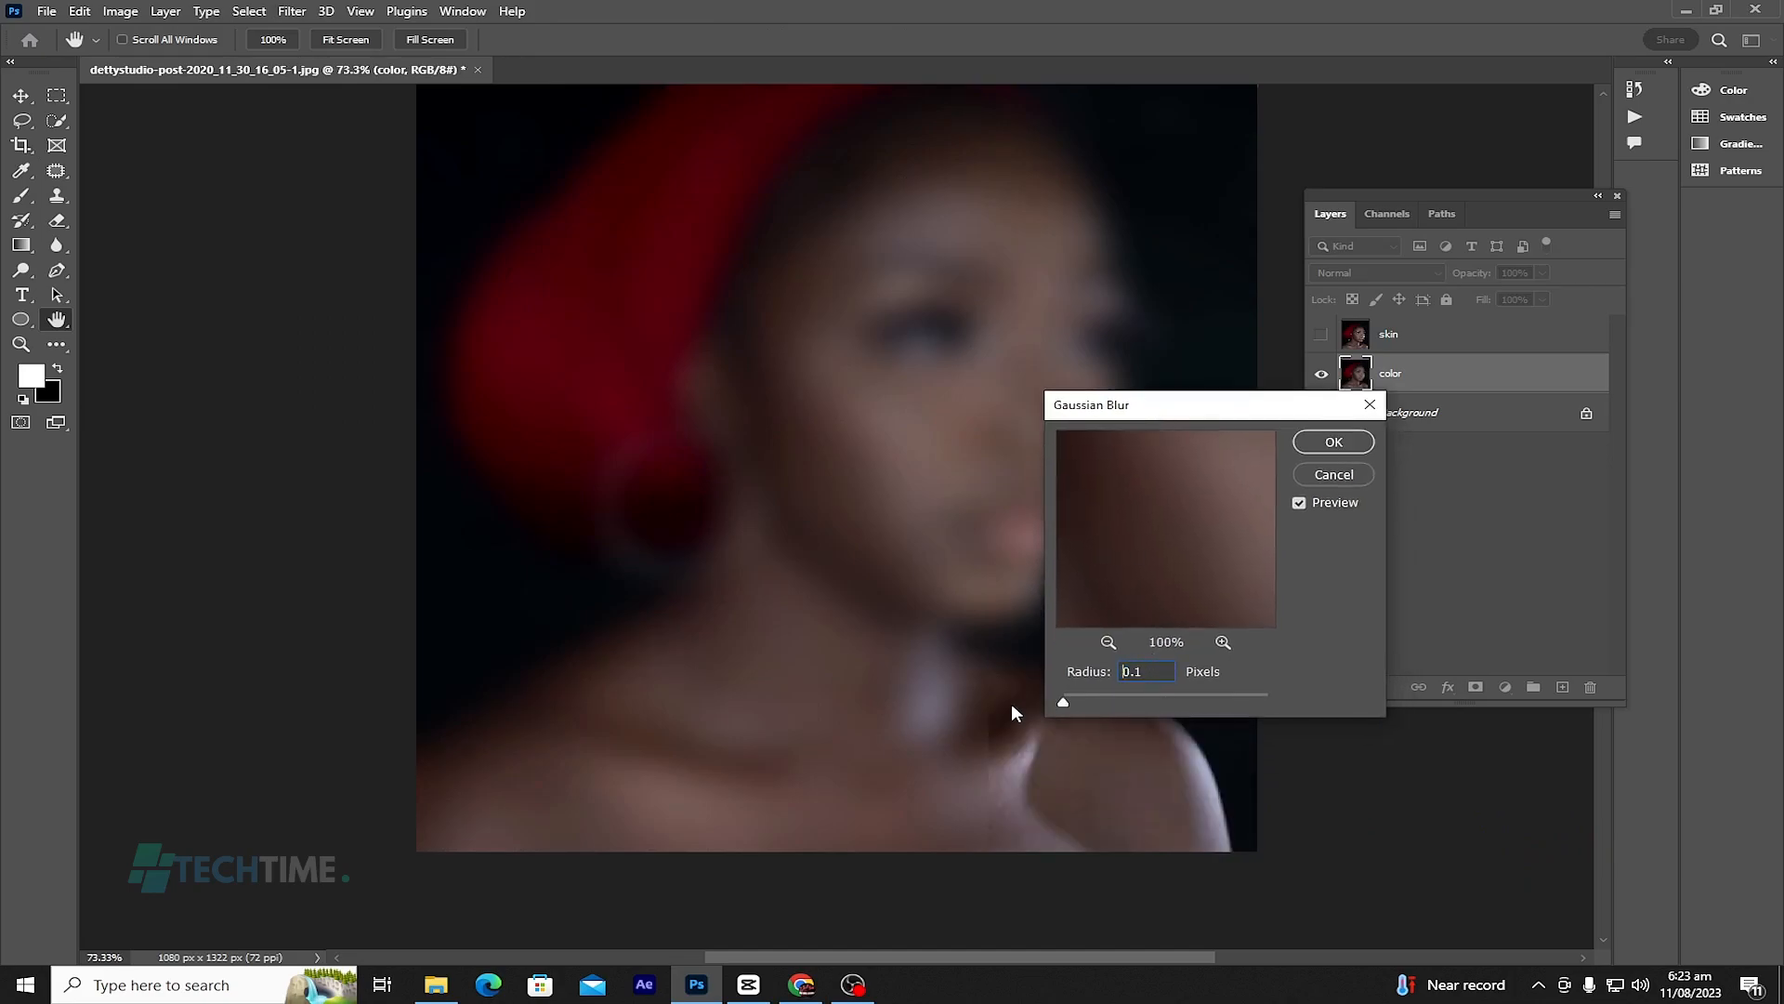
Step: Set the Gaussian Blur radius to 6 pixels while previewing the forehead skin, and apply it to the color layer
{"action": "left_click_drag", "start_coordinate": [1128, 548], "coordinate": [817, 826]}
{"action": "left_click_drag", "start_coordinate": [1150, 461], "coordinate": [1279, 558]}
{"action": "left_click_drag", "start_coordinate": [1174, 542], "coordinate": [1211, 557]}
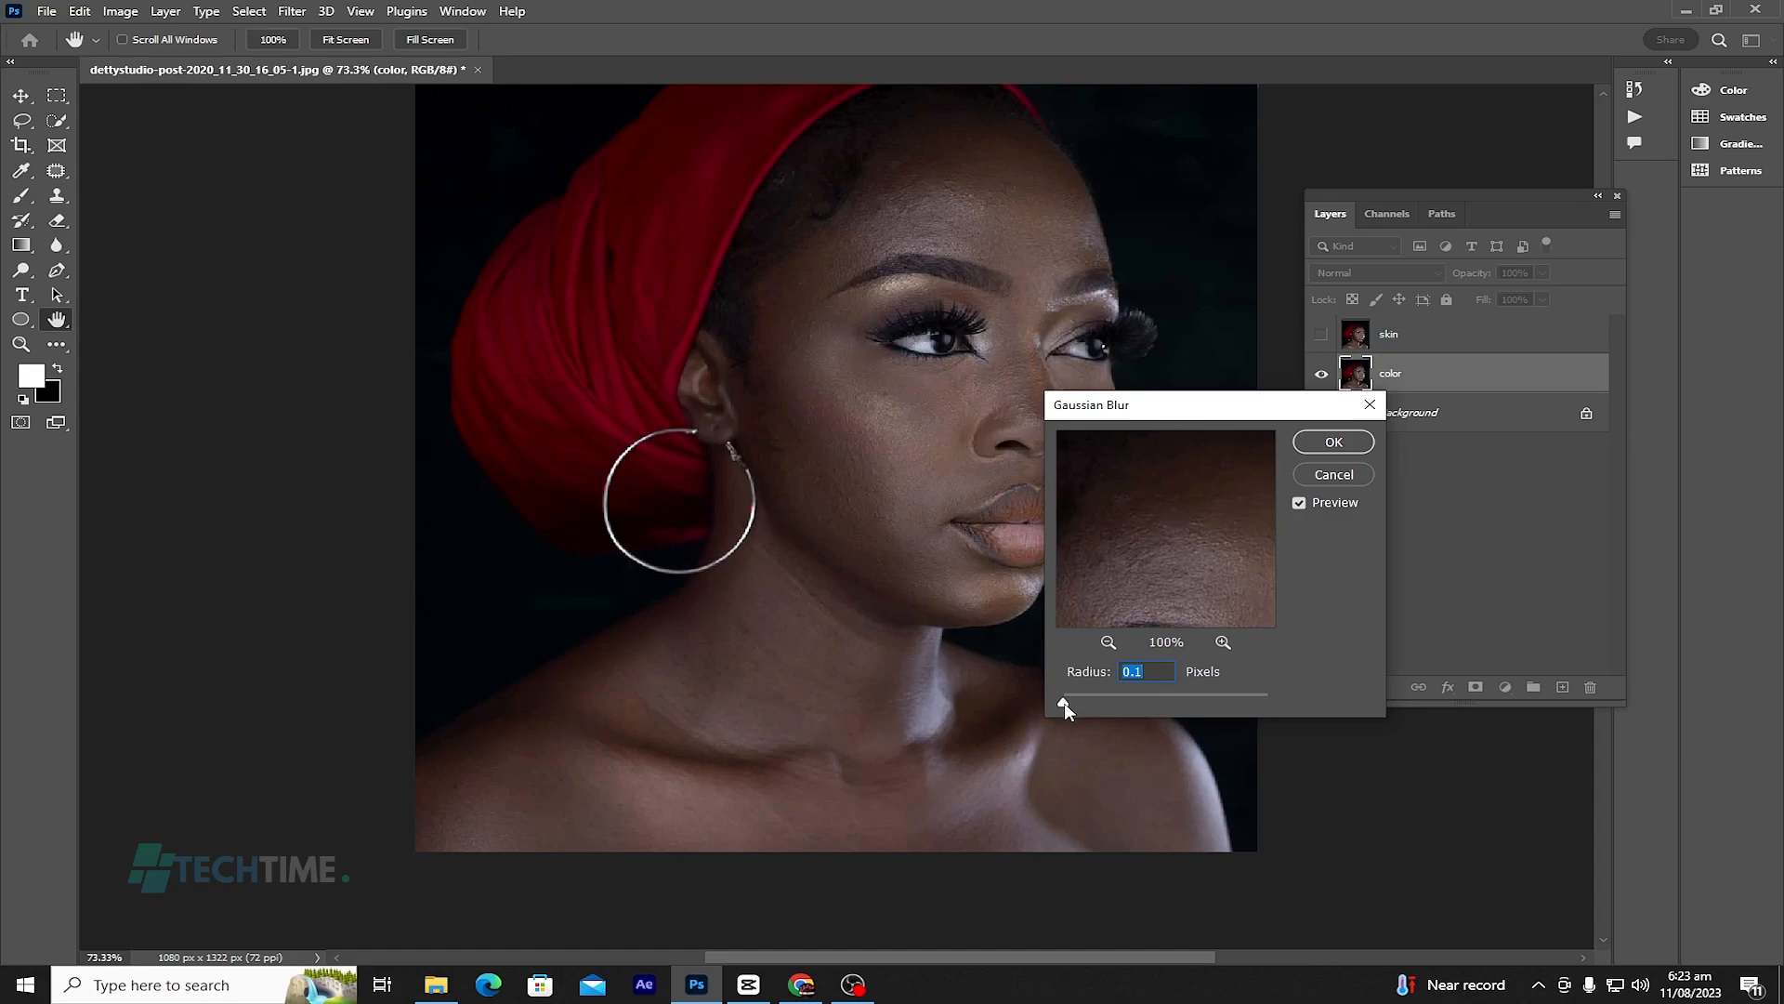
{"action": "left_click_drag", "start_coordinate": [1197, 580], "coordinate": [1162, 743]}
{"action": "left_click", "coordinate": [1137, 385]}
{"action": "left_click_drag", "start_coordinate": [1083, 511], "coordinate": [1324, 754]}
{"action": "left_click_drag", "start_coordinate": [1149, 565], "coordinate": [1159, 580]}
{"action": "left_click_drag", "start_coordinate": [1063, 704], "coordinate": [1117, 705]}
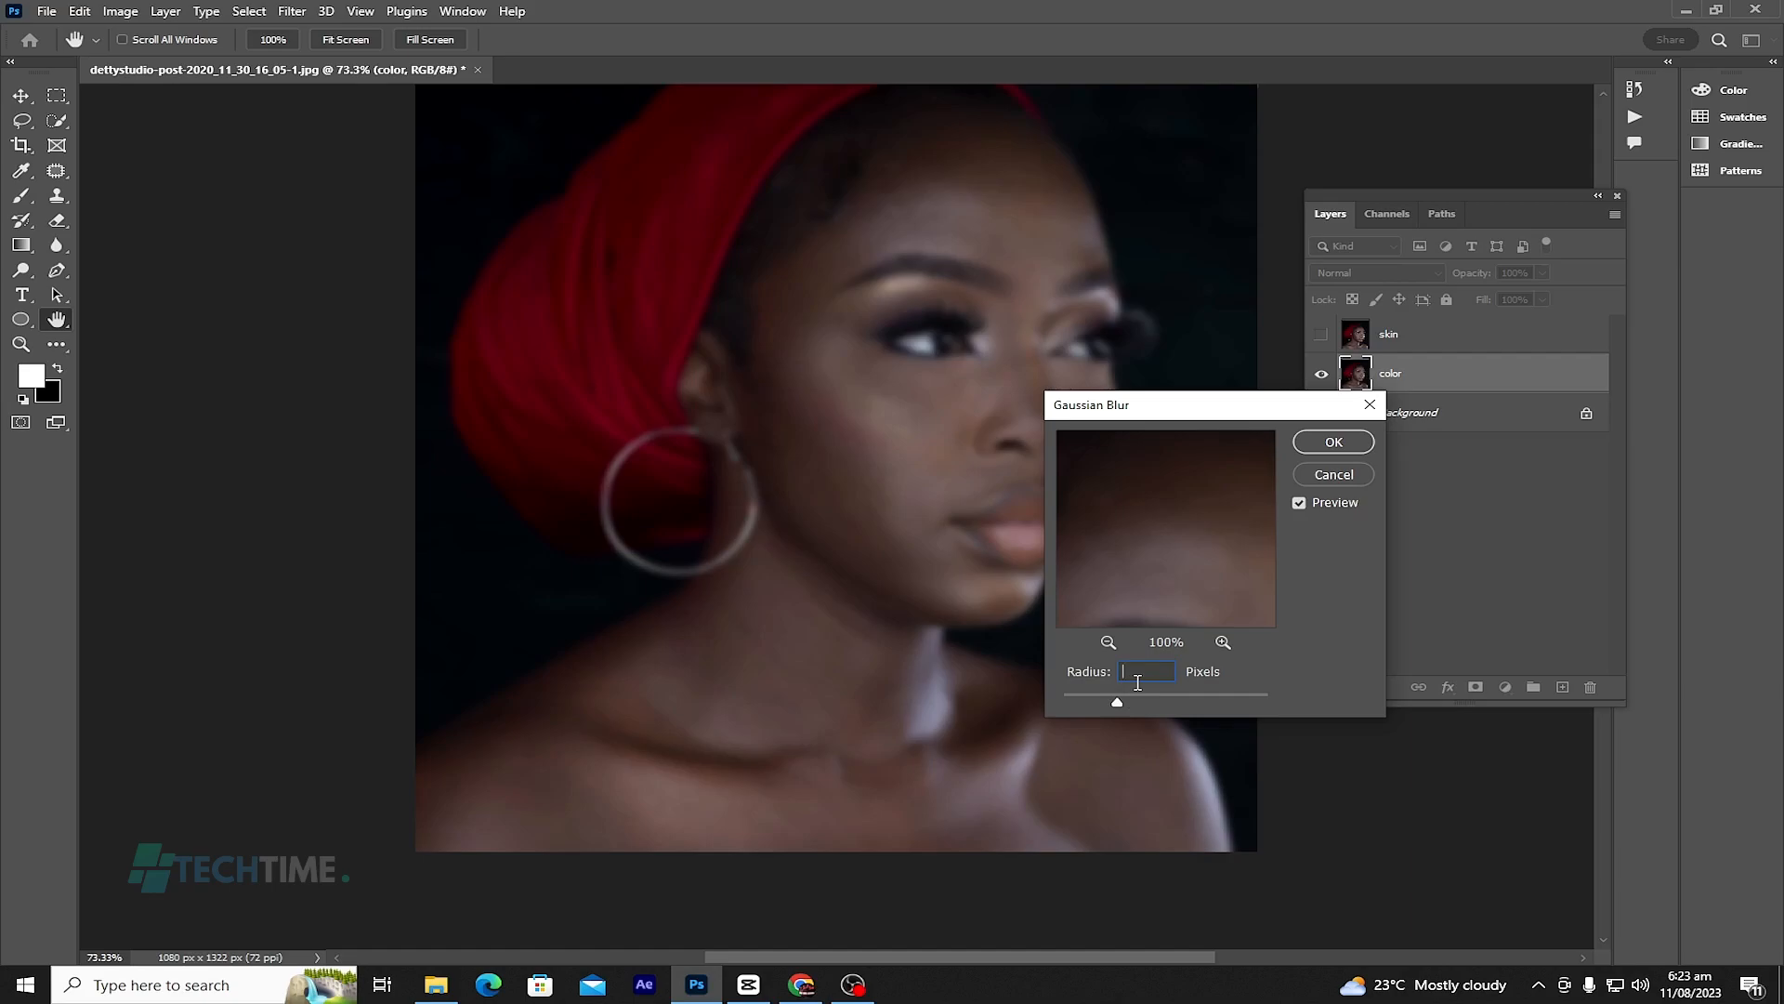
{"action": "type", "text": "8"}
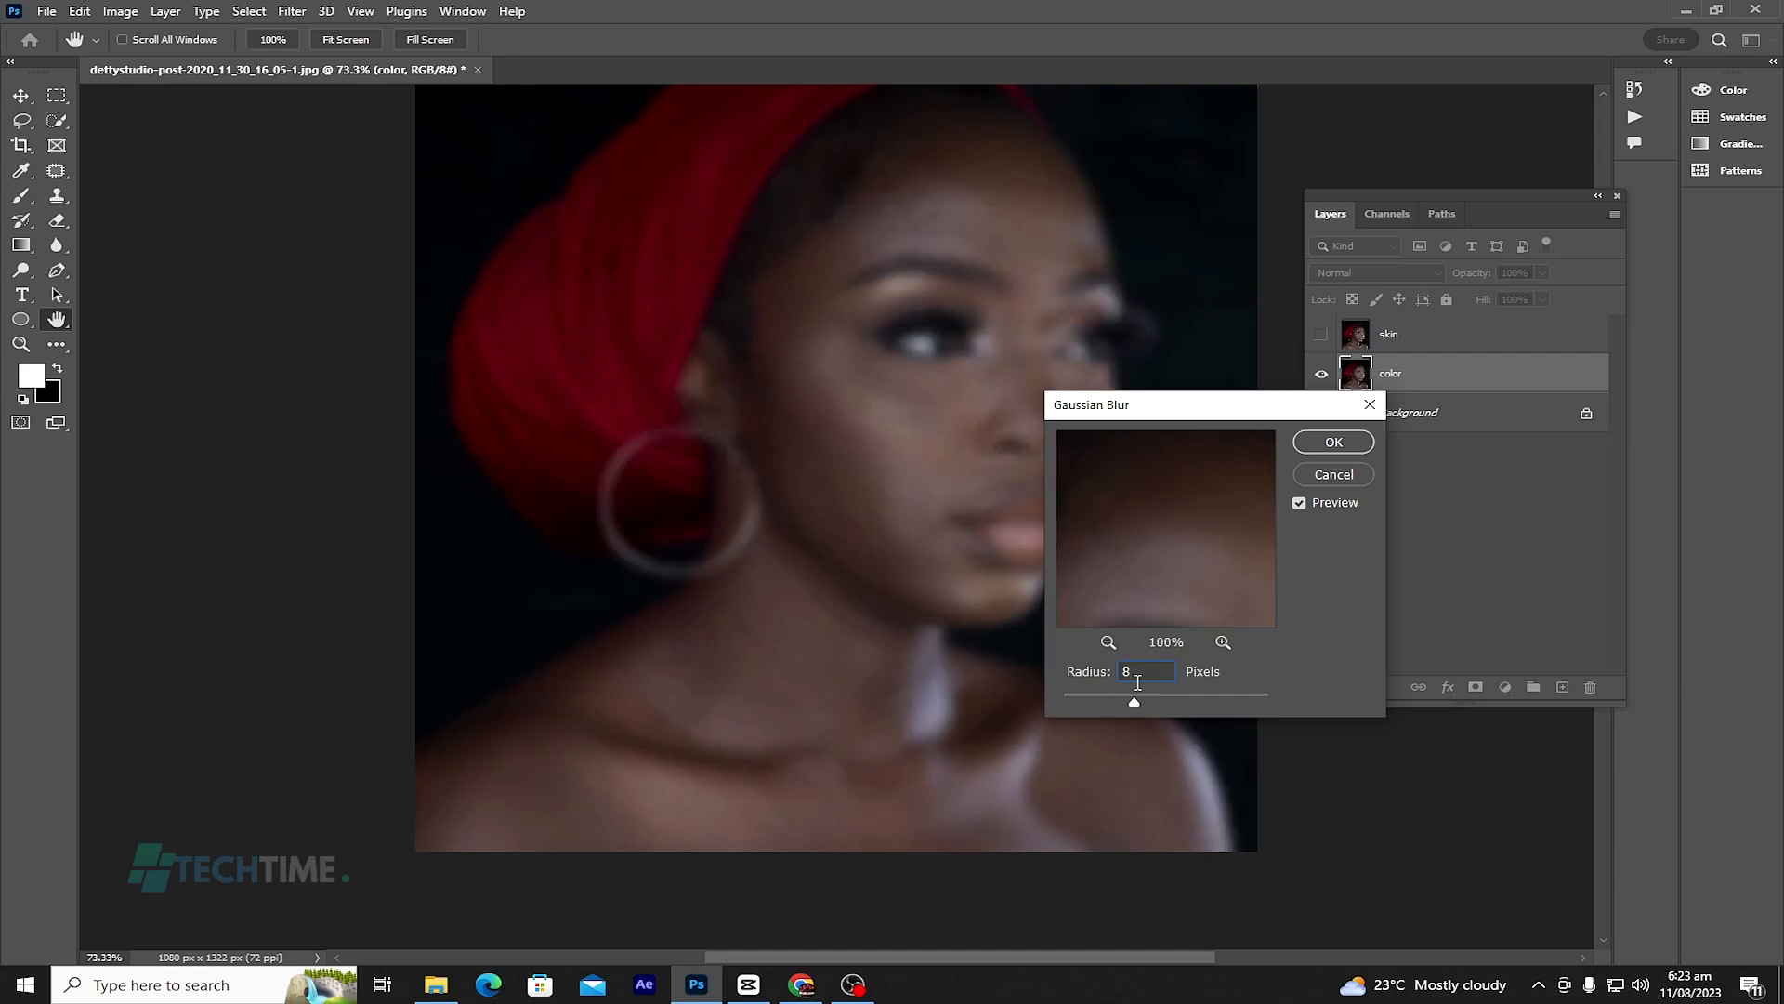
{"action": "type", "text": "7"}
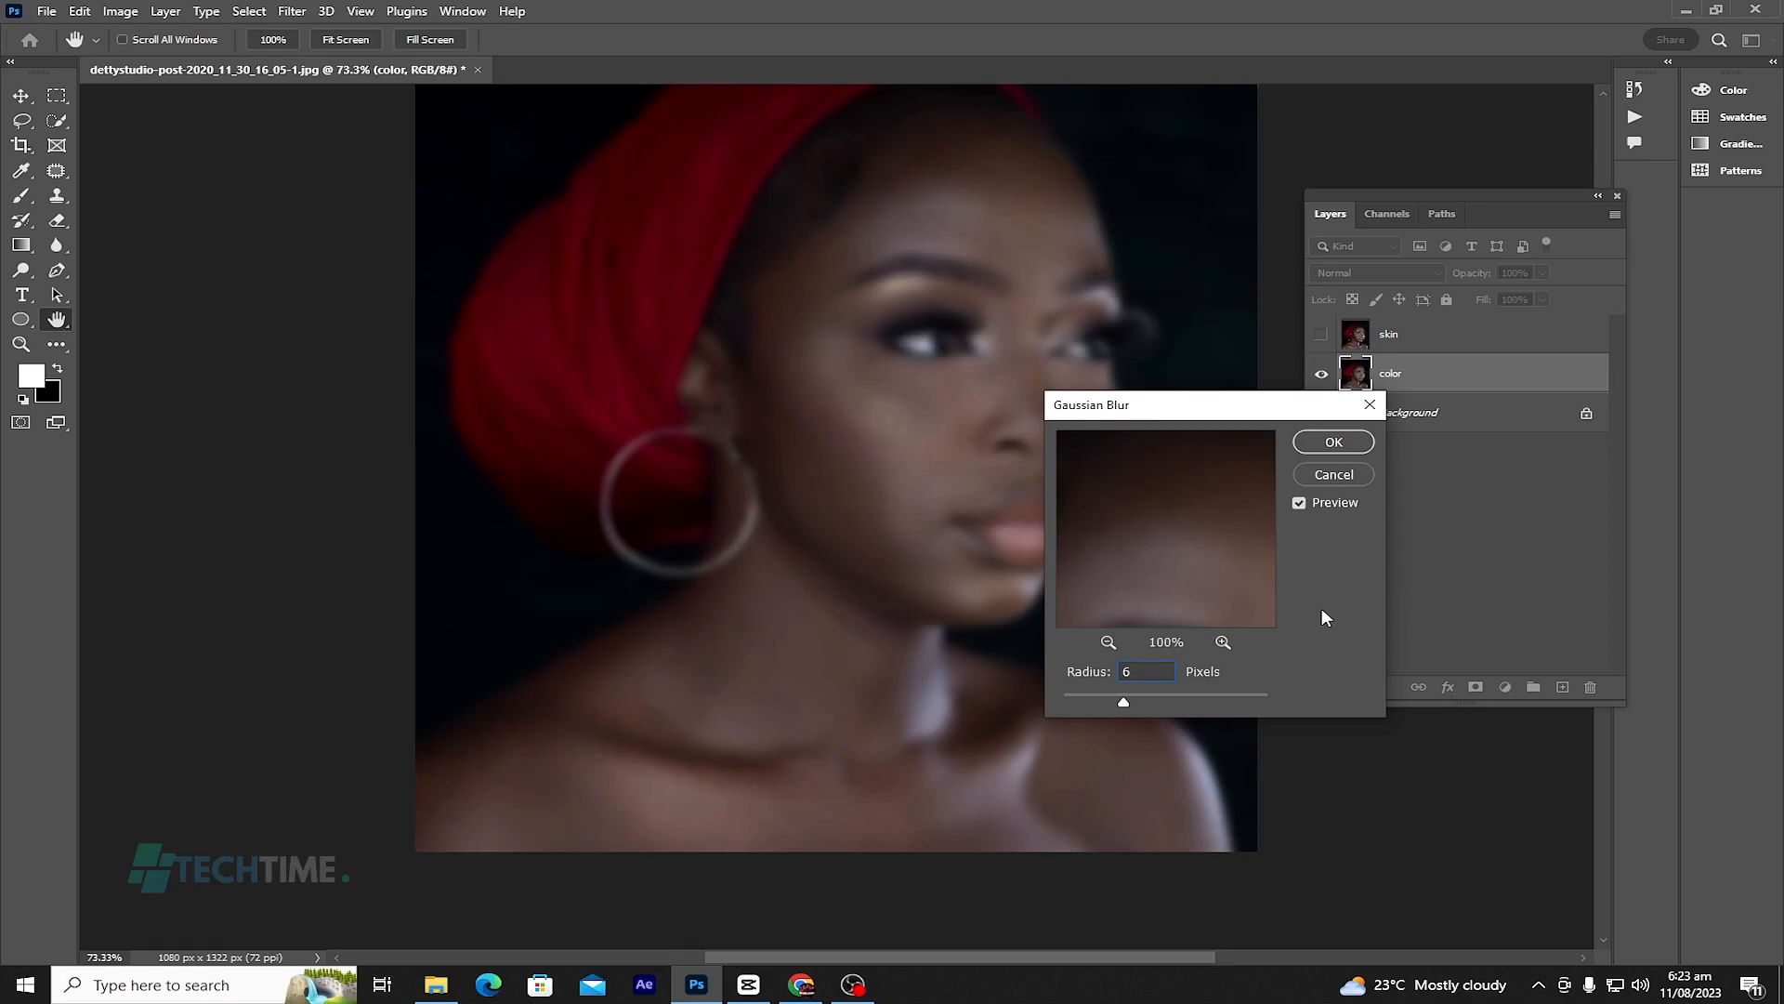
{"action": "left_click", "coordinate": [1301, 441]}
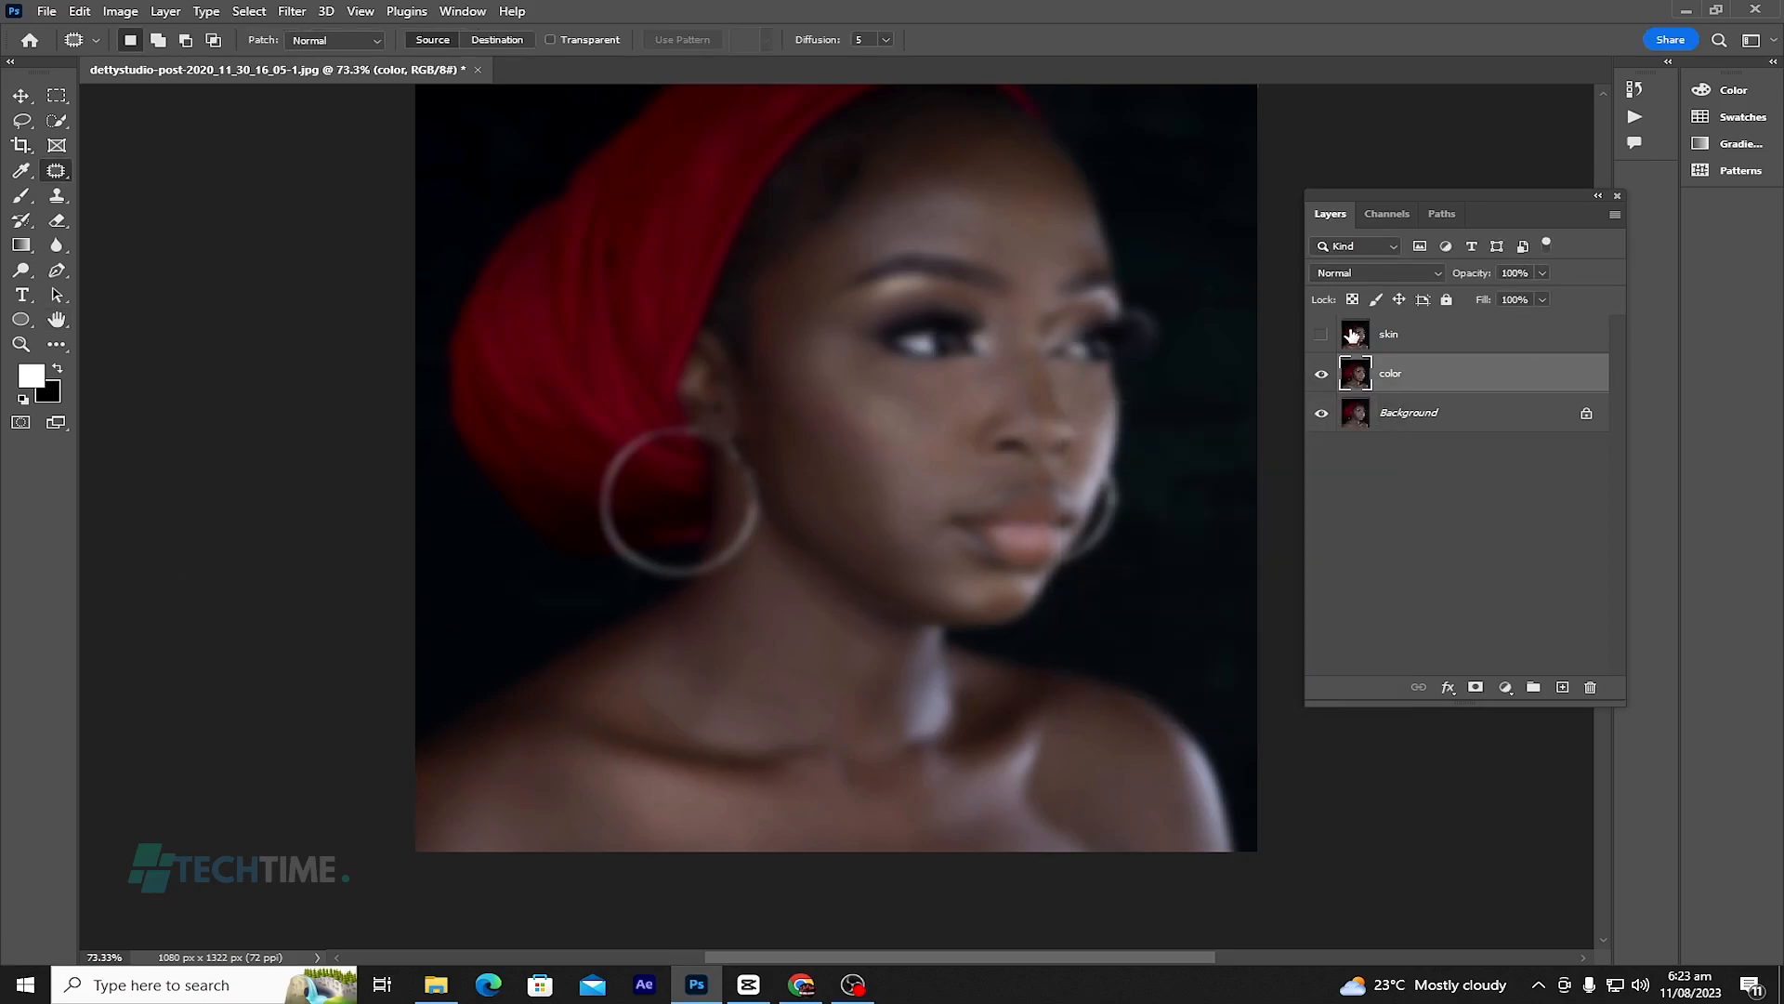
Step: Show and select the skin layer, and start Apply Image on it with color as the source layer
{"action": "left_click", "coordinate": [1322, 335]}
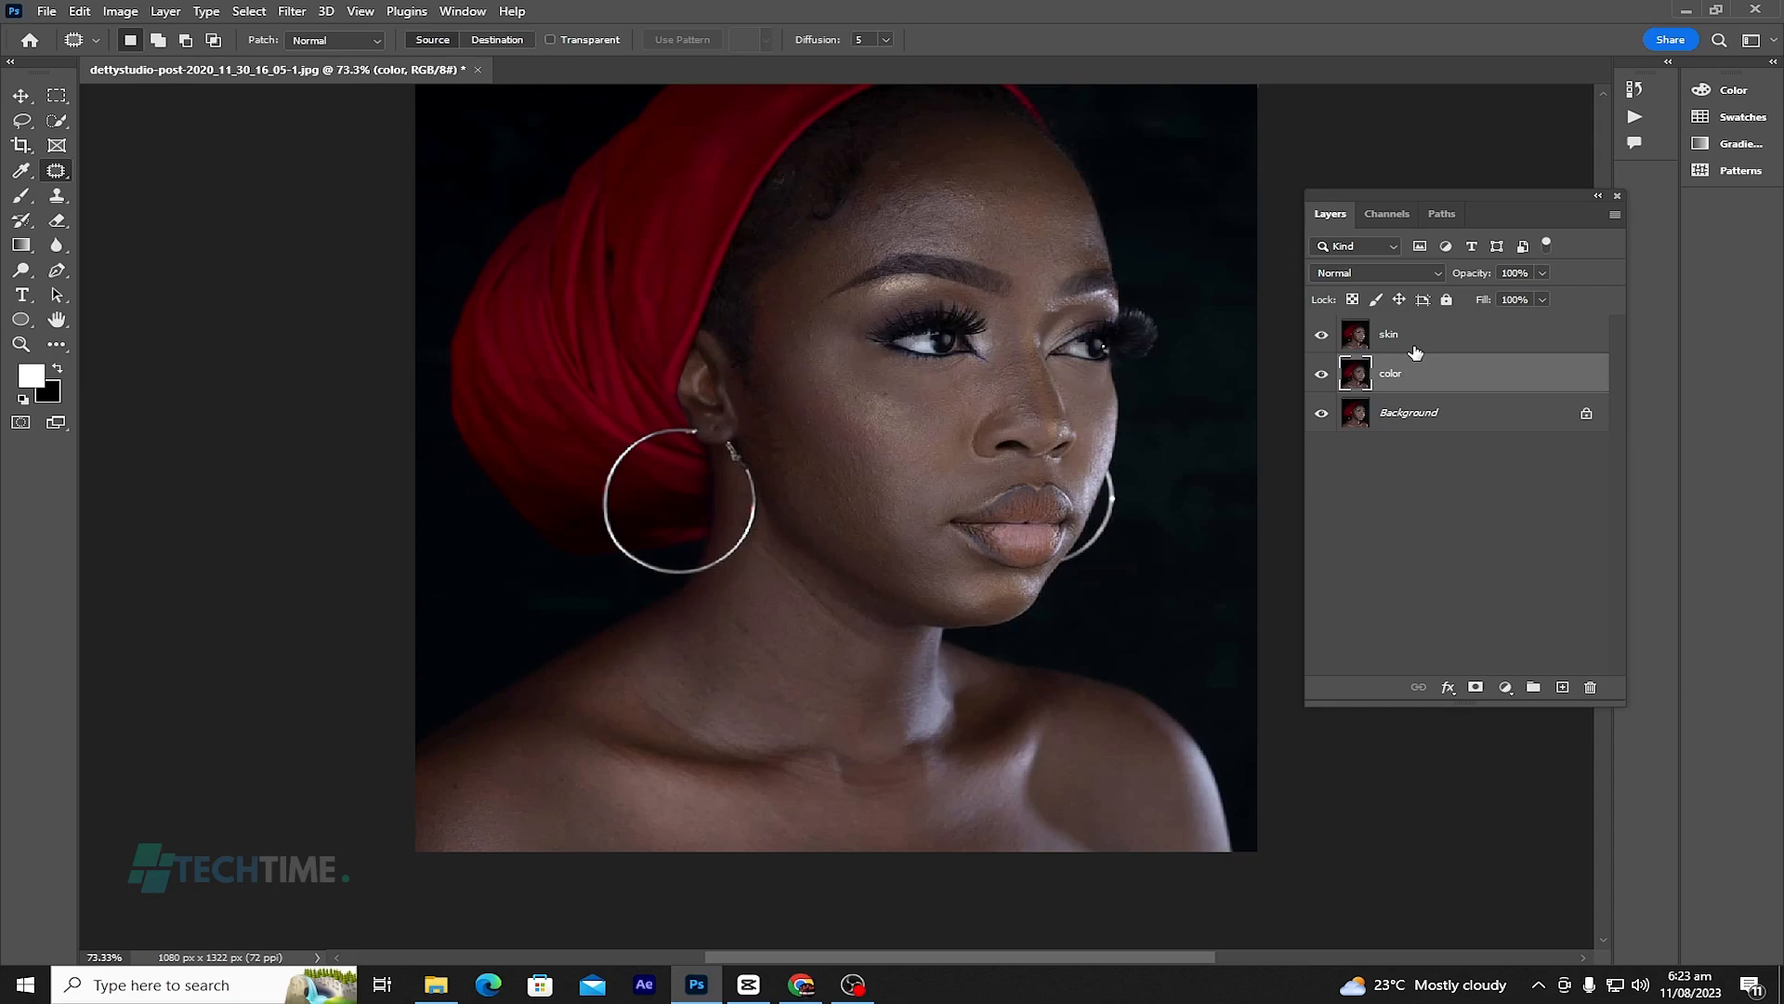
{"action": "left_click", "coordinate": [1415, 348]}
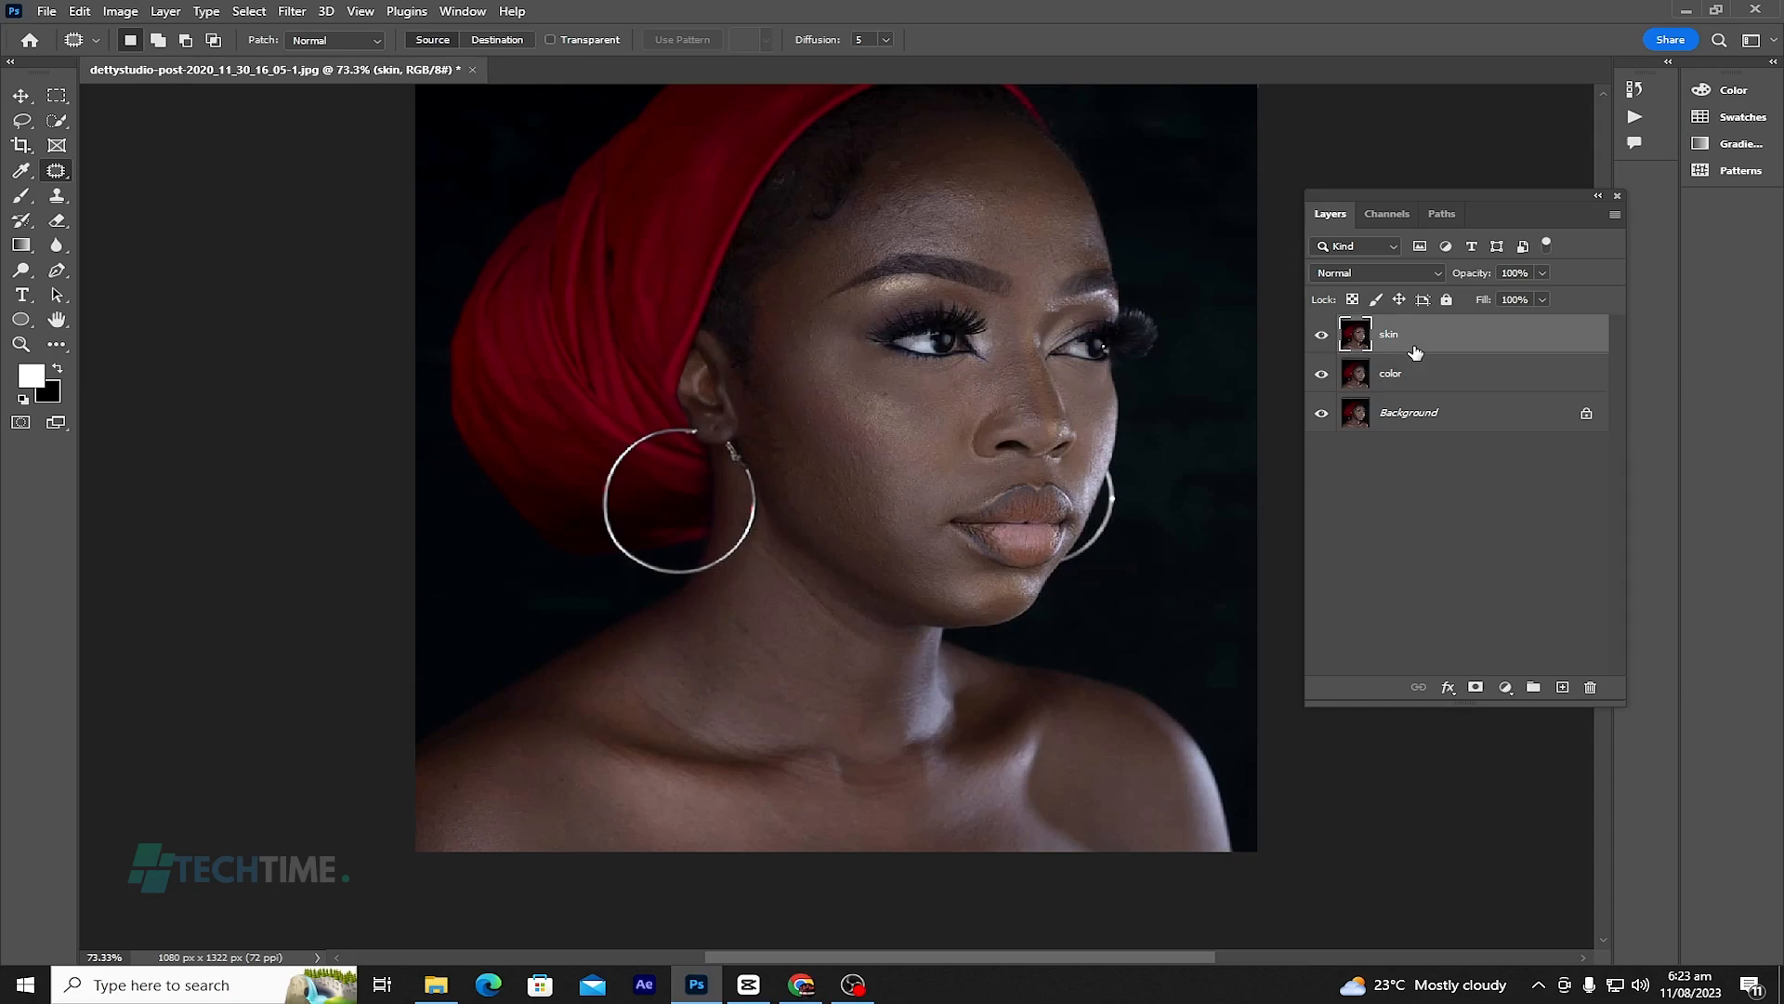
{"action": "left_click", "coordinate": [115, 17]}
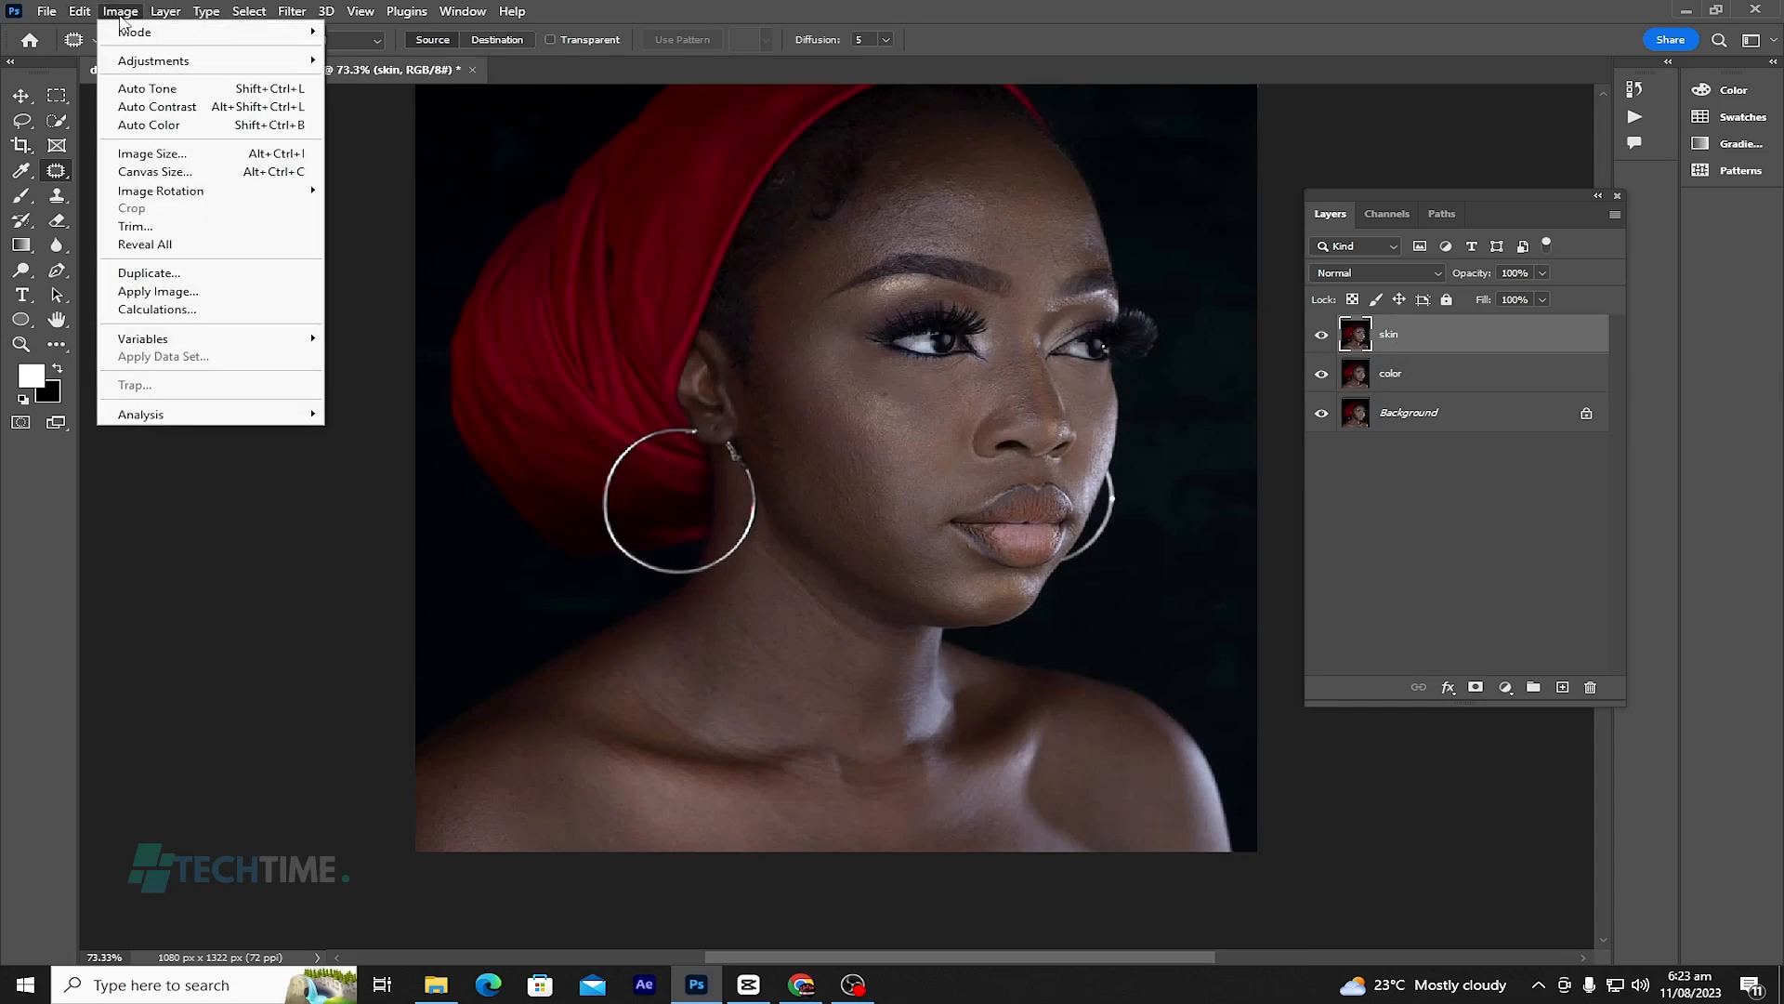
{"action": "left_click", "coordinate": [149, 294]}
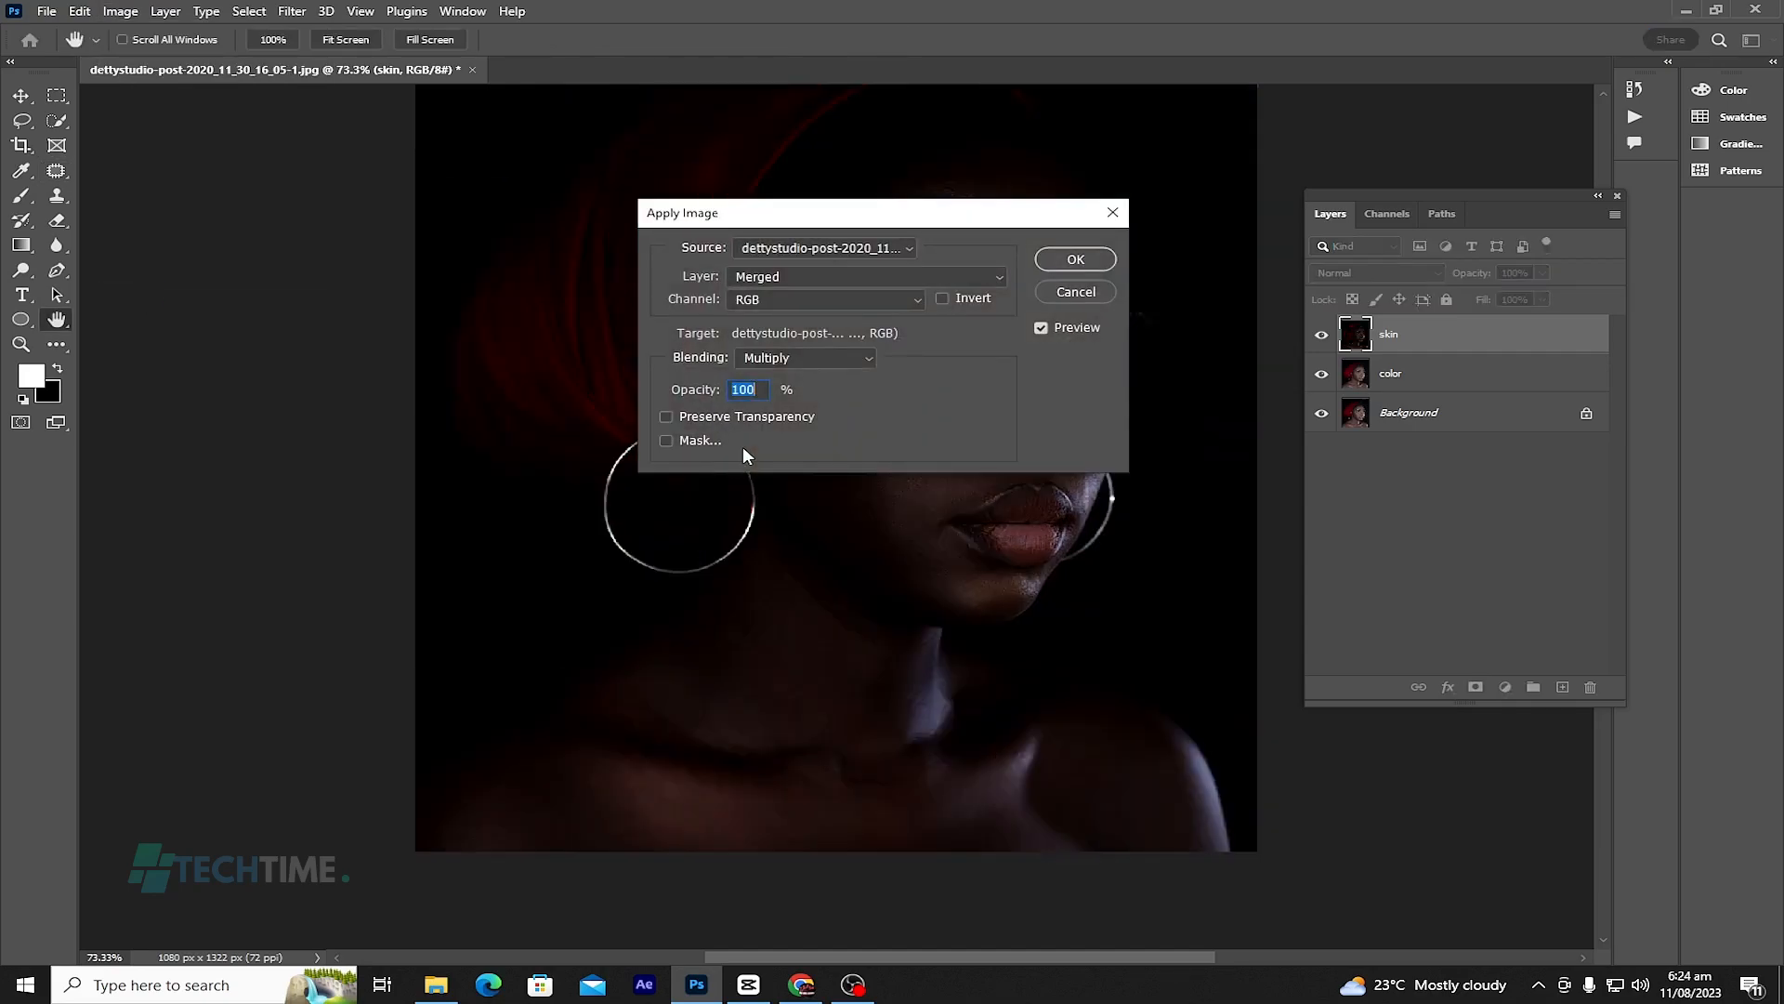
{"action": "left_click_drag", "start_coordinate": [871, 220], "coordinate": [811, 198]}
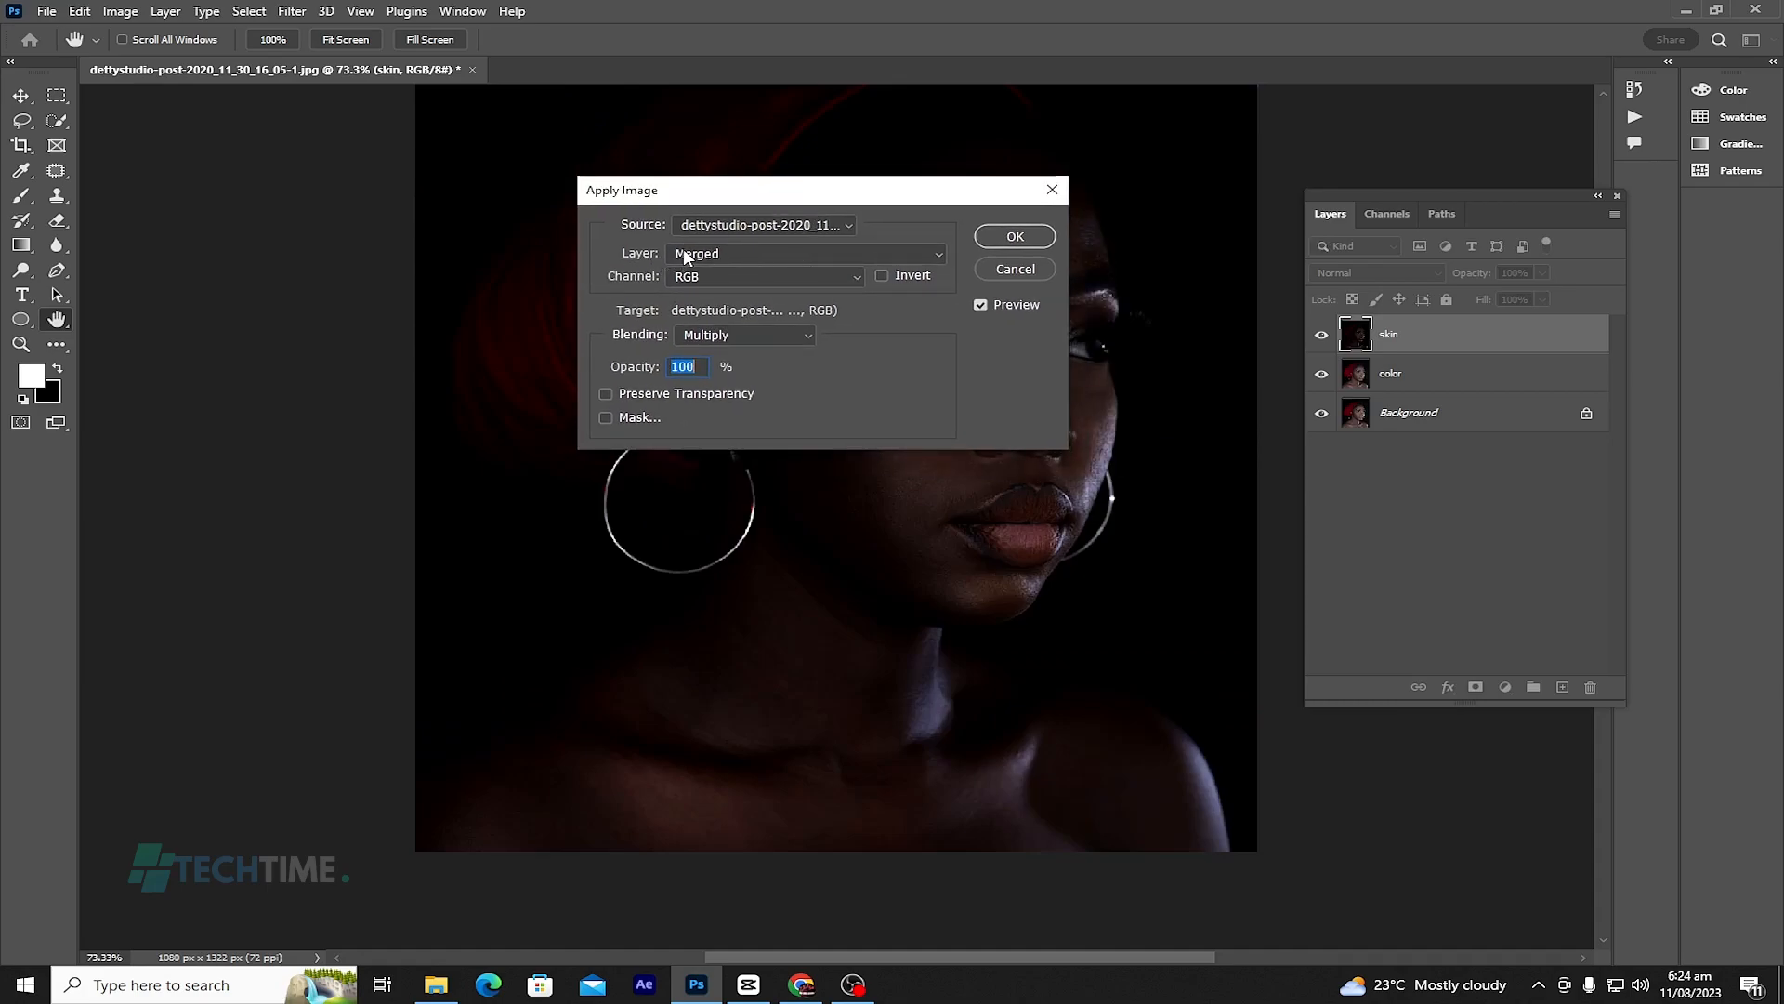
{"action": "left_click", "coordinate": [775, 252]}
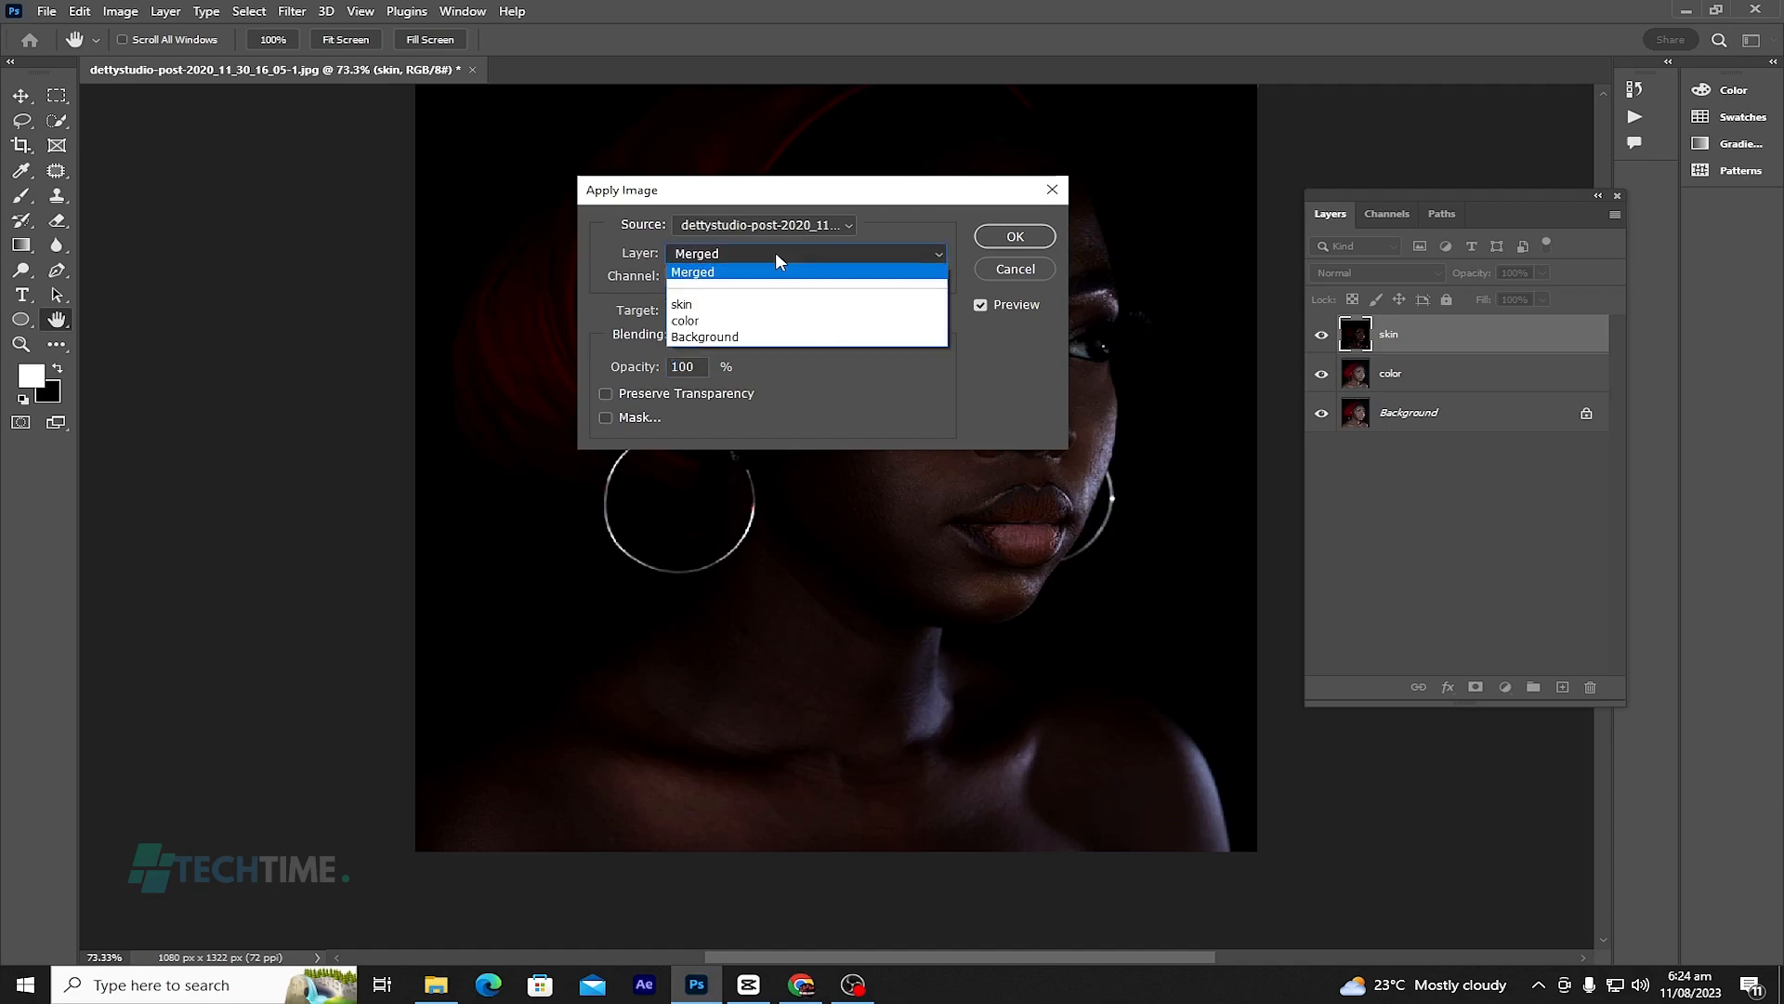
{"action": "left_click", "coordinate": [704, 322]}
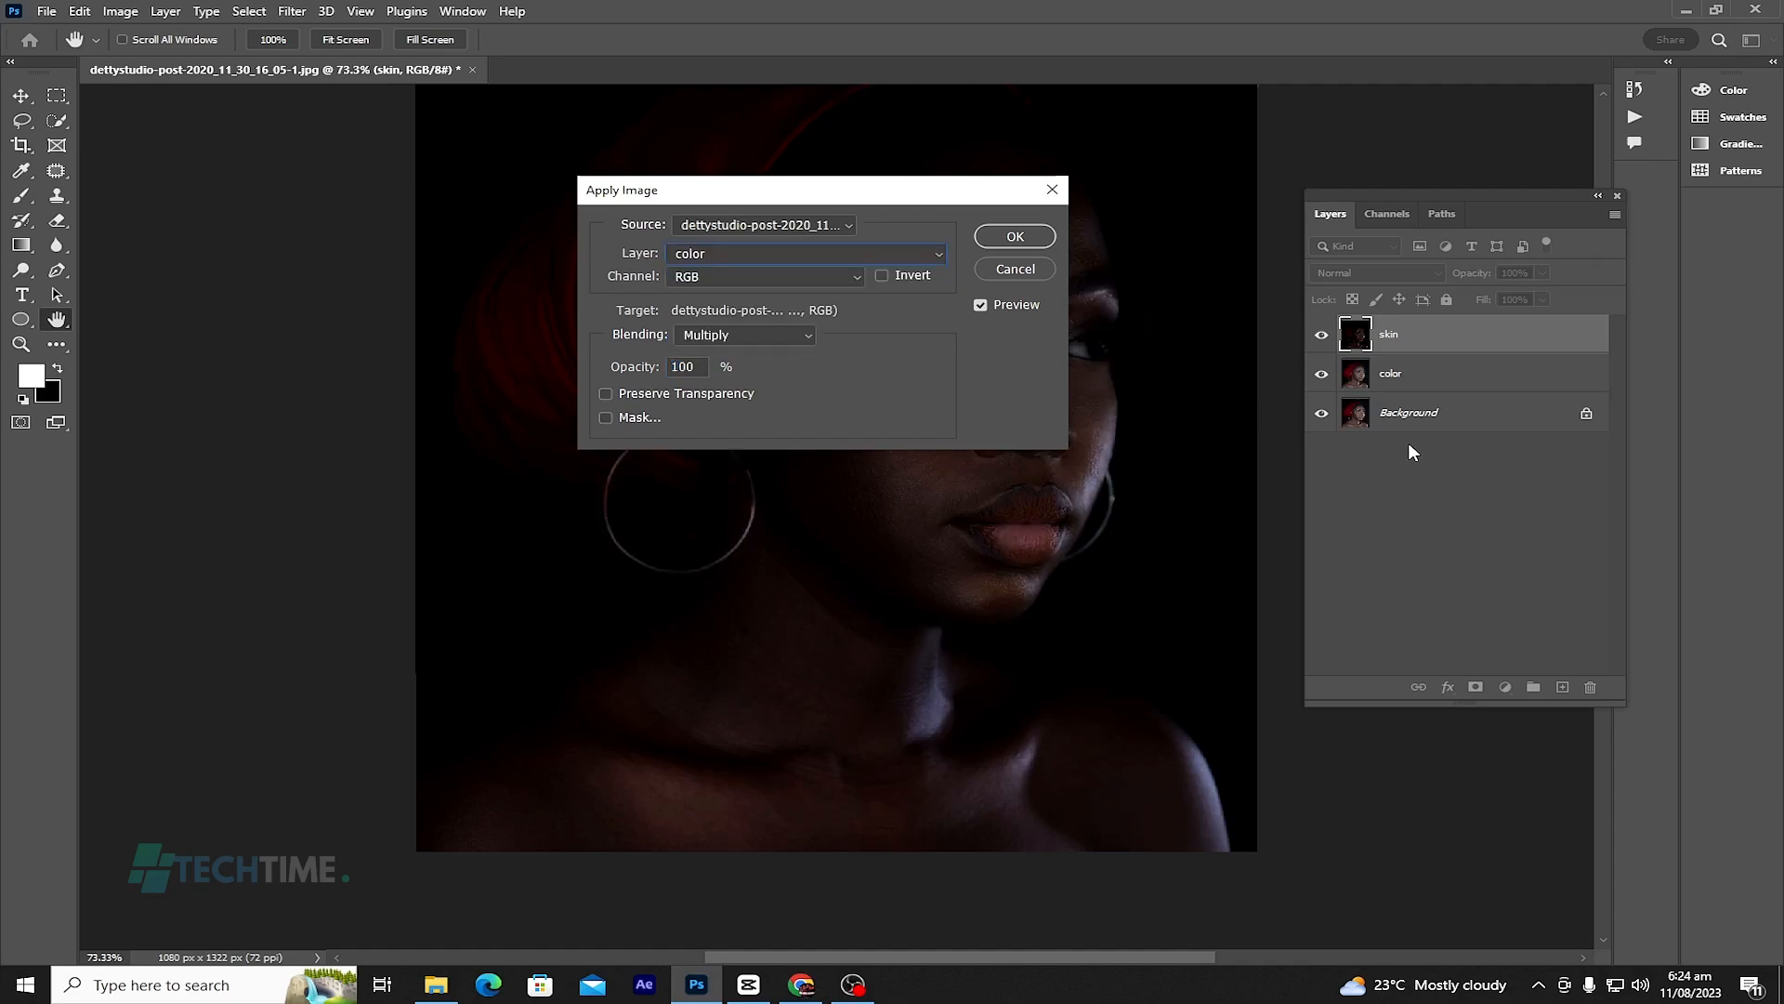
Step: Apply the image from the RGB channel with Subtract blending, scale 2 and offset 128, comparing the preview first
{"action": "left_click", "coordinate": [728, 281]}
{"action": "left_click", "coordinate": [723, 276]}
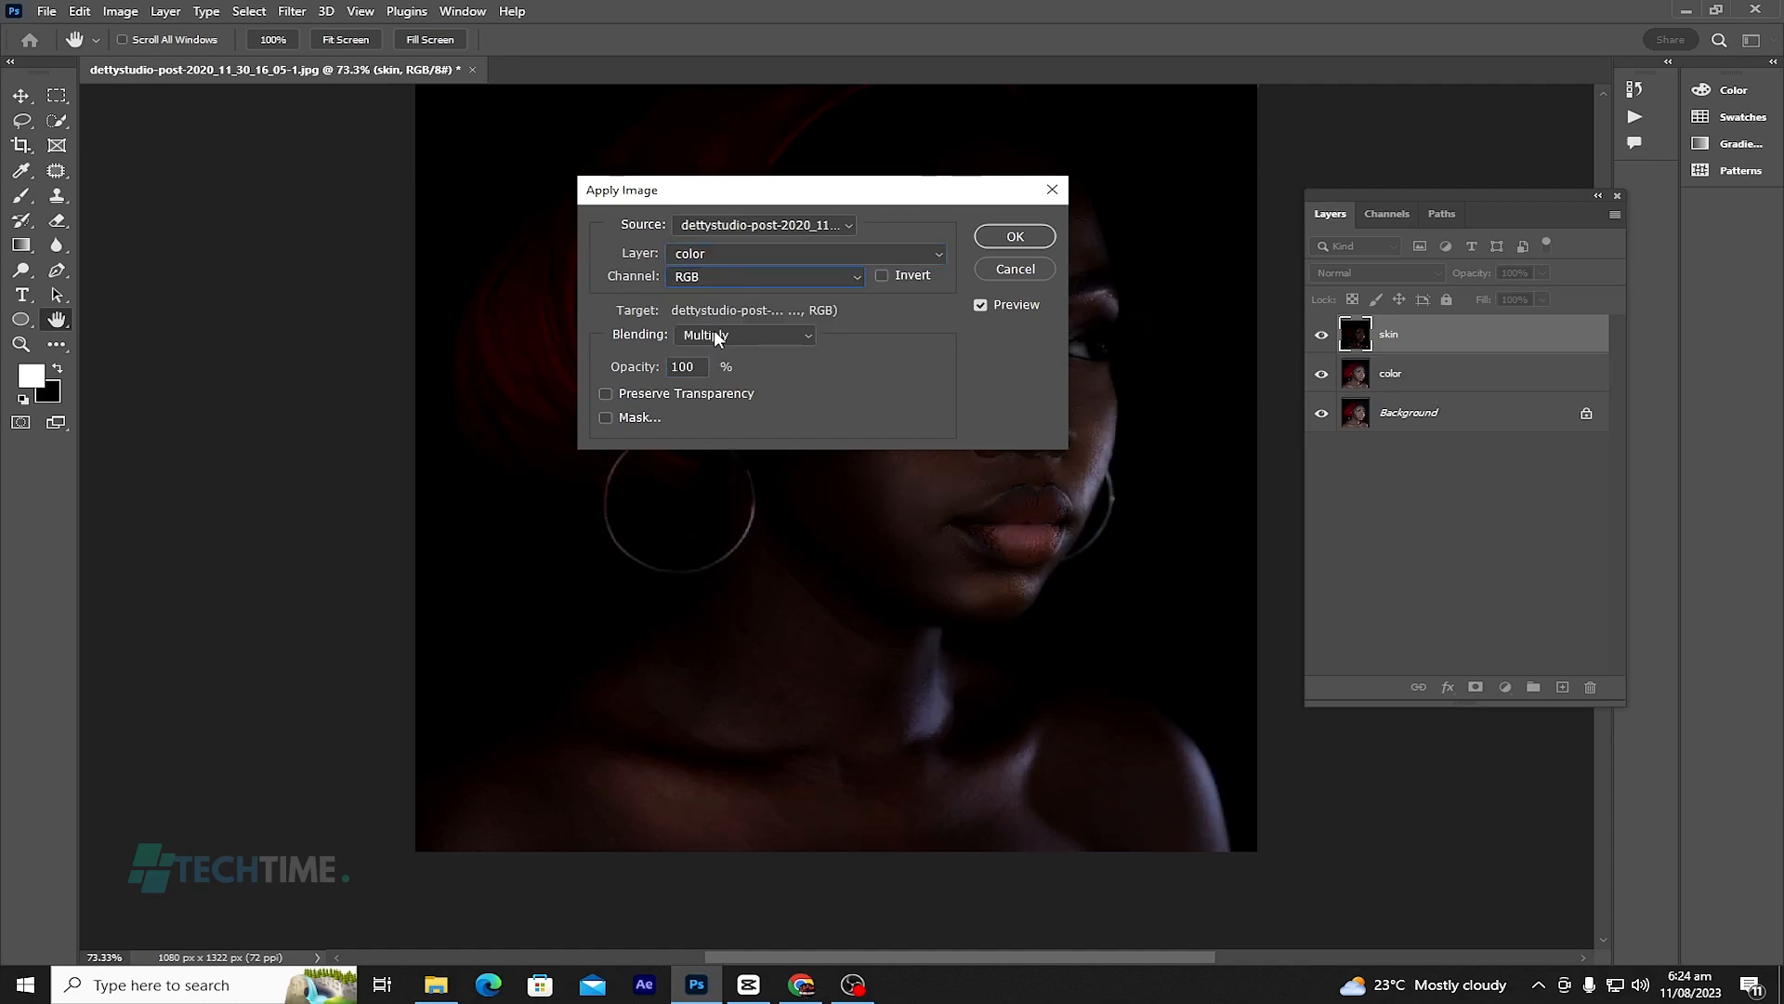
{"action": "left_click", "coordinate": [771, 335]}
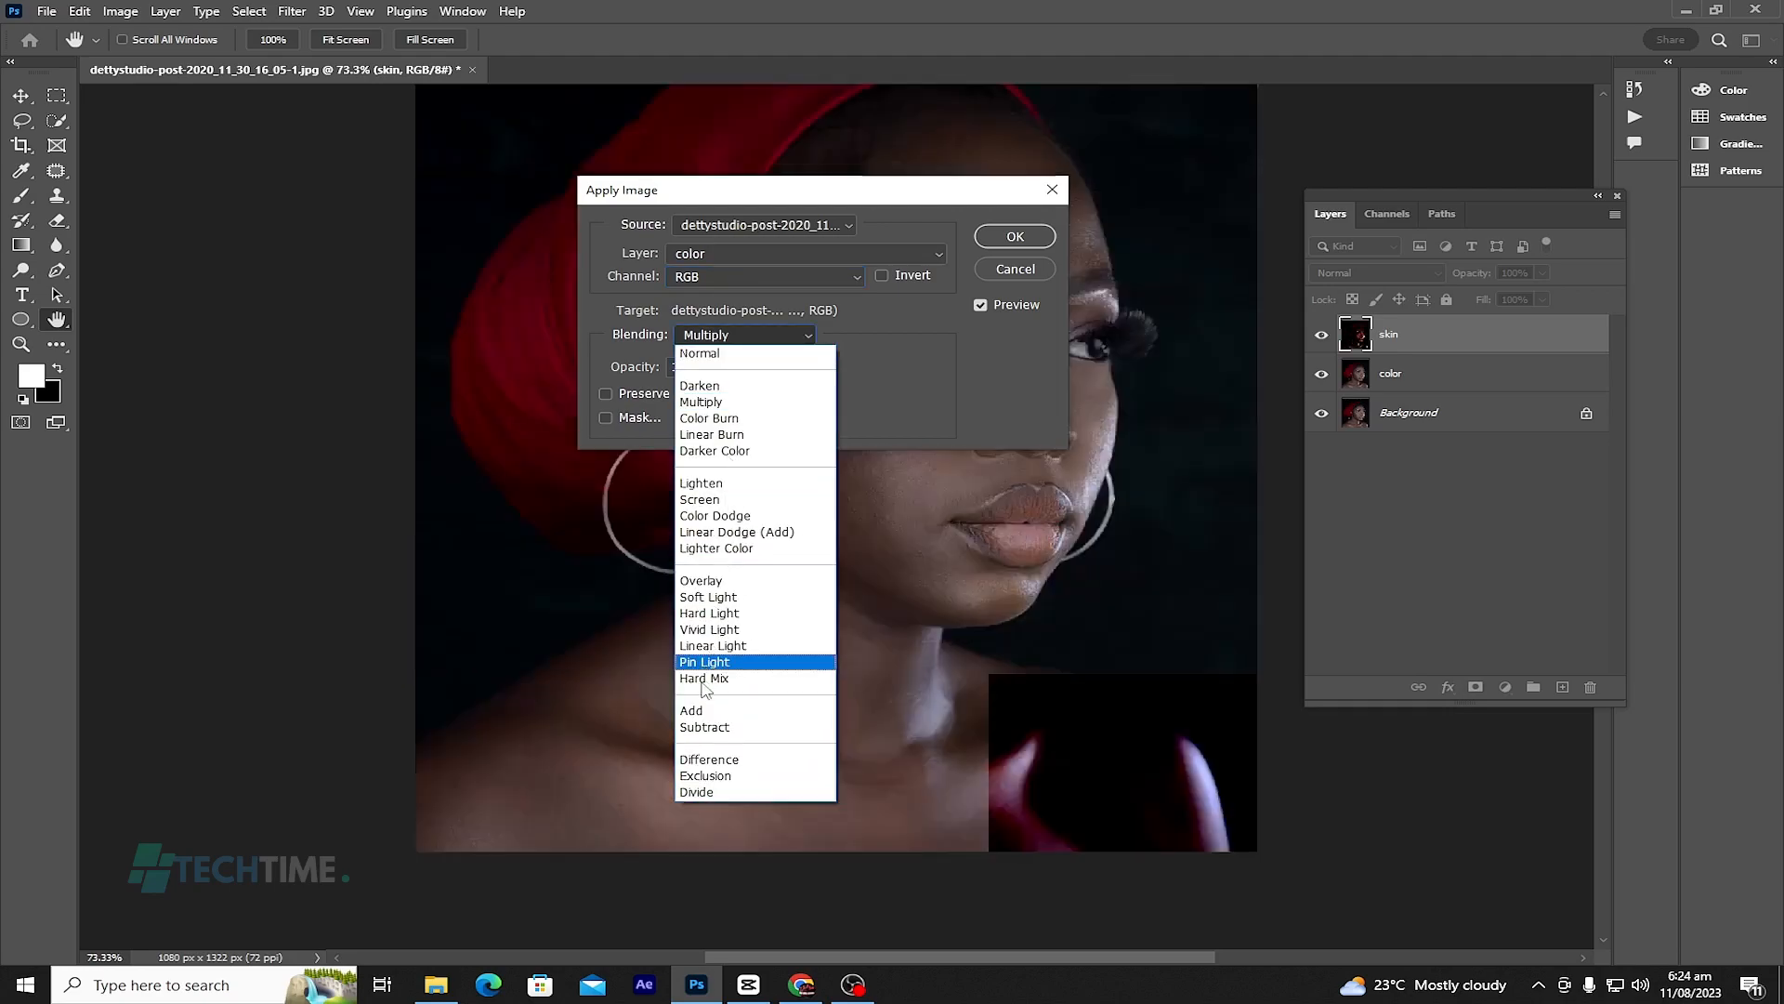
{"action": "left_click", "coordinate": [711, 726]}
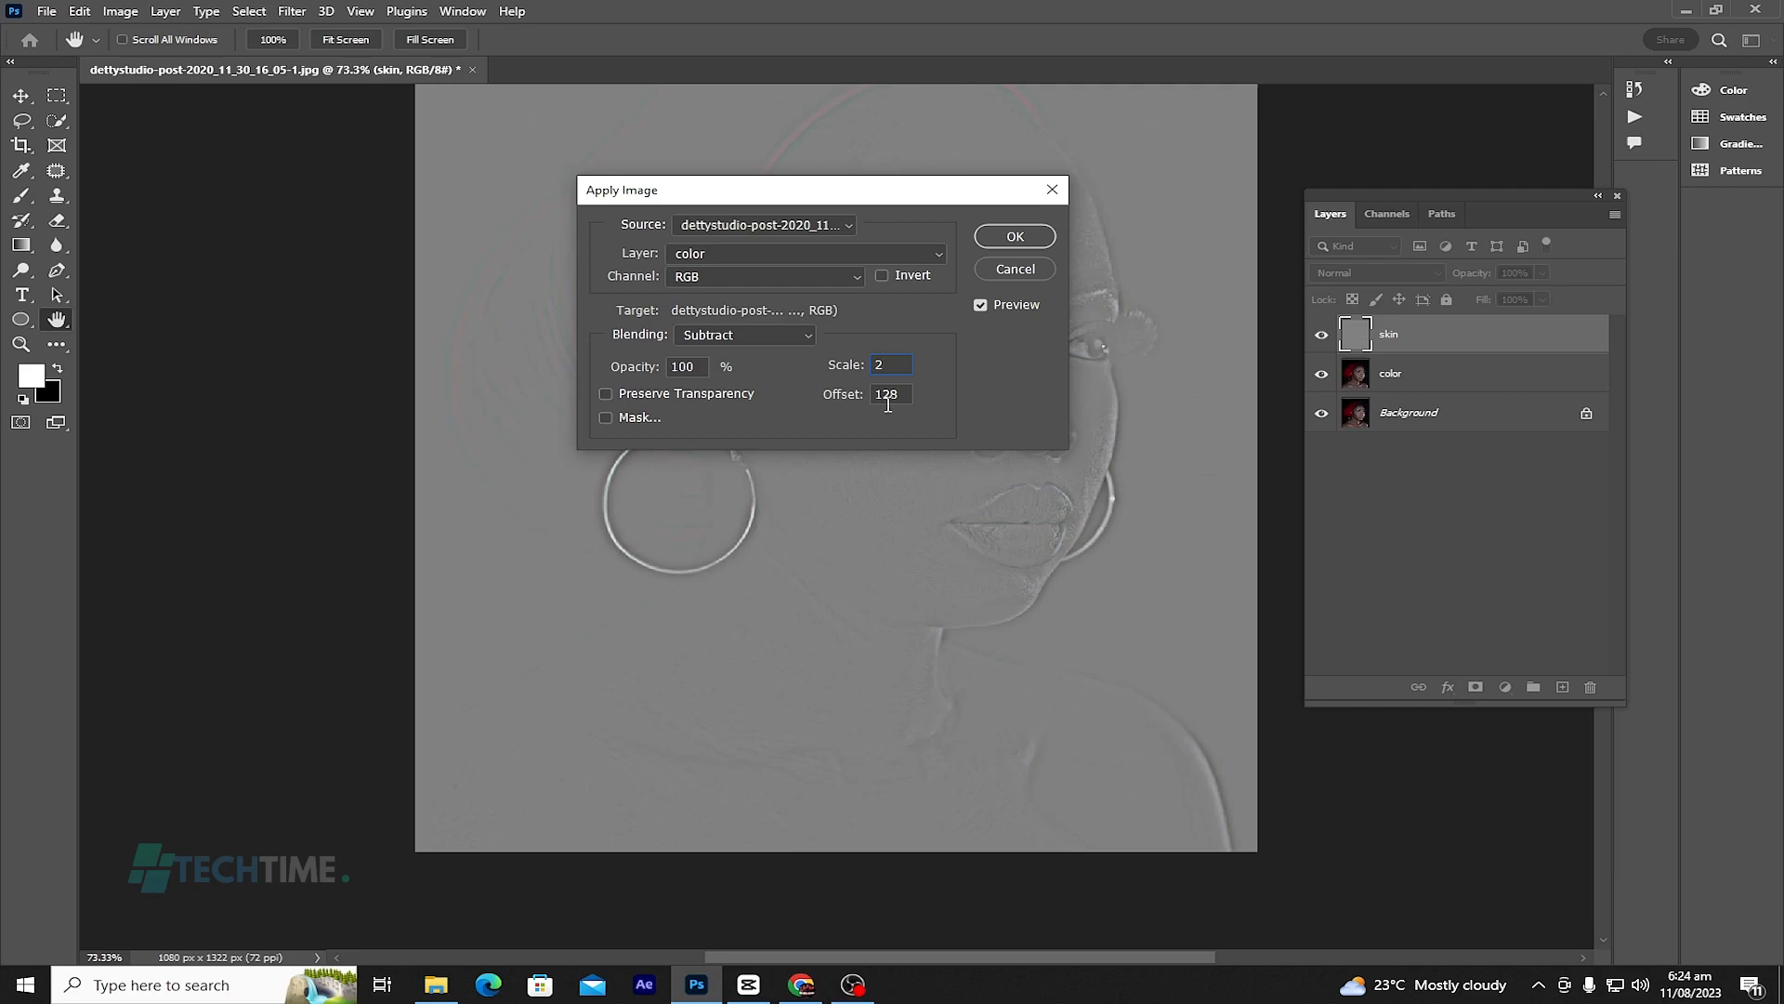
{"action": "left_click", "coordinate": [980, 303]}
{"action": "left_click", "coordinate": [979, 303]}
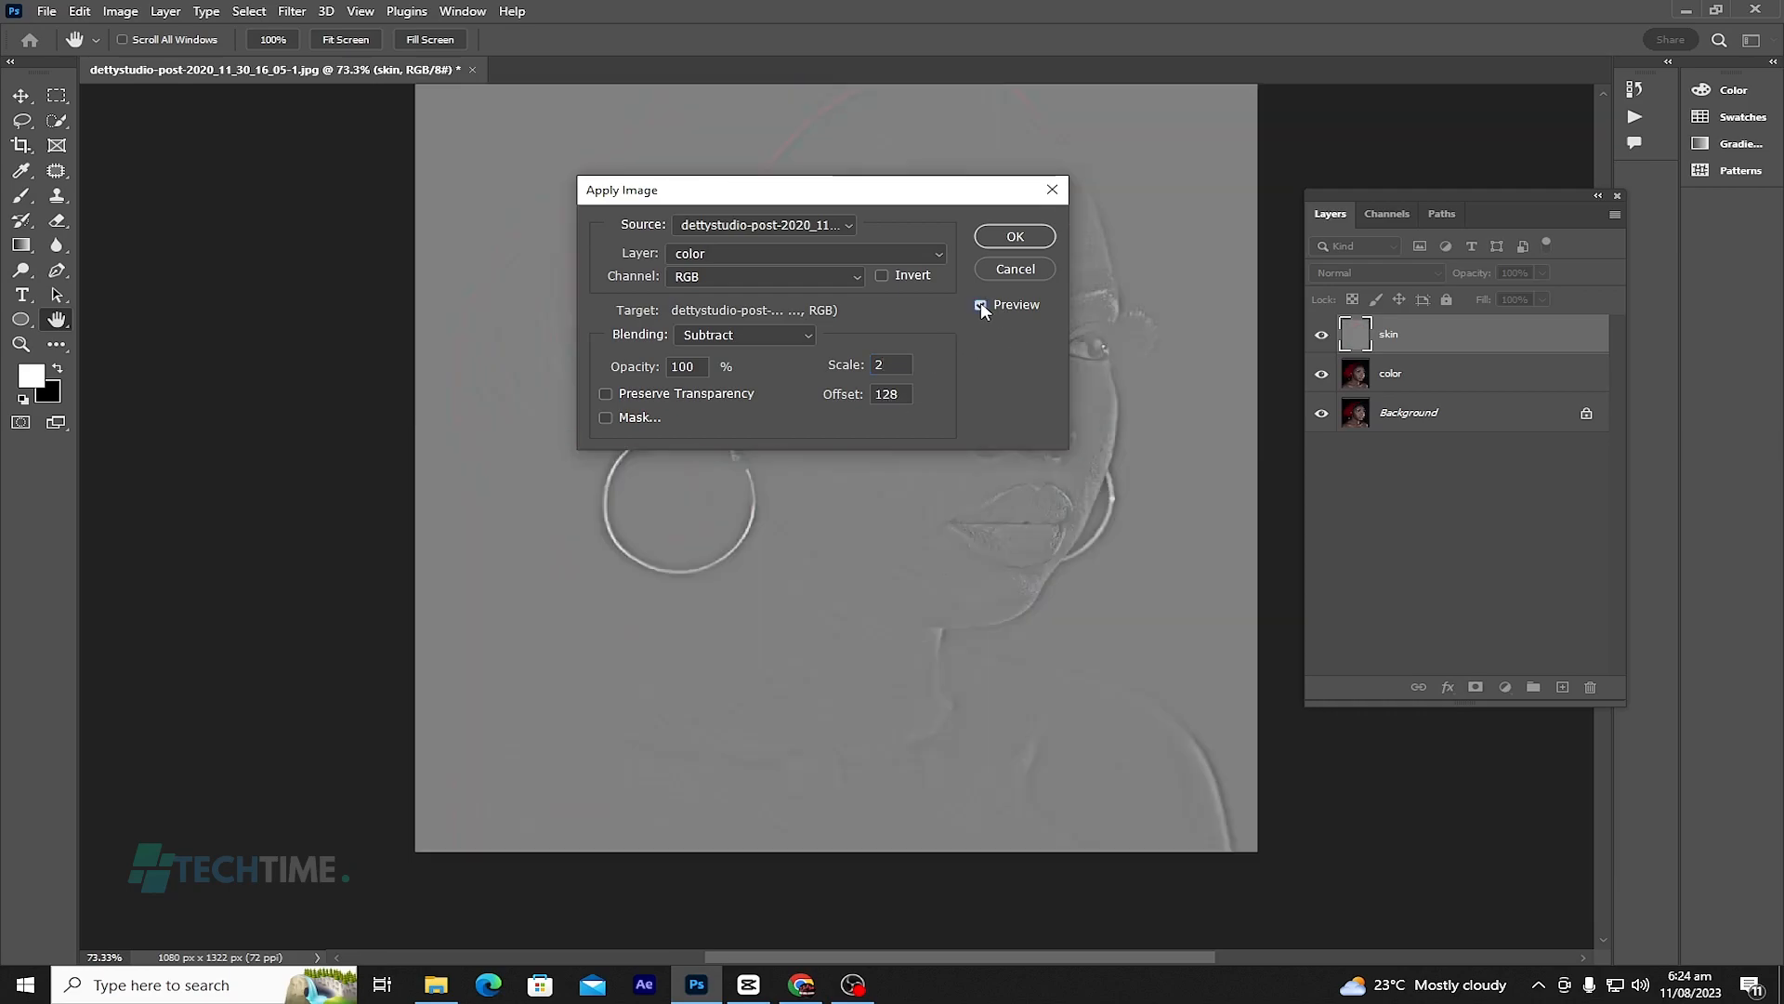
{"action": "left_click", "coordinate": [878, 274]}
{"action": "left_click", "coordinate": [993, 244]}
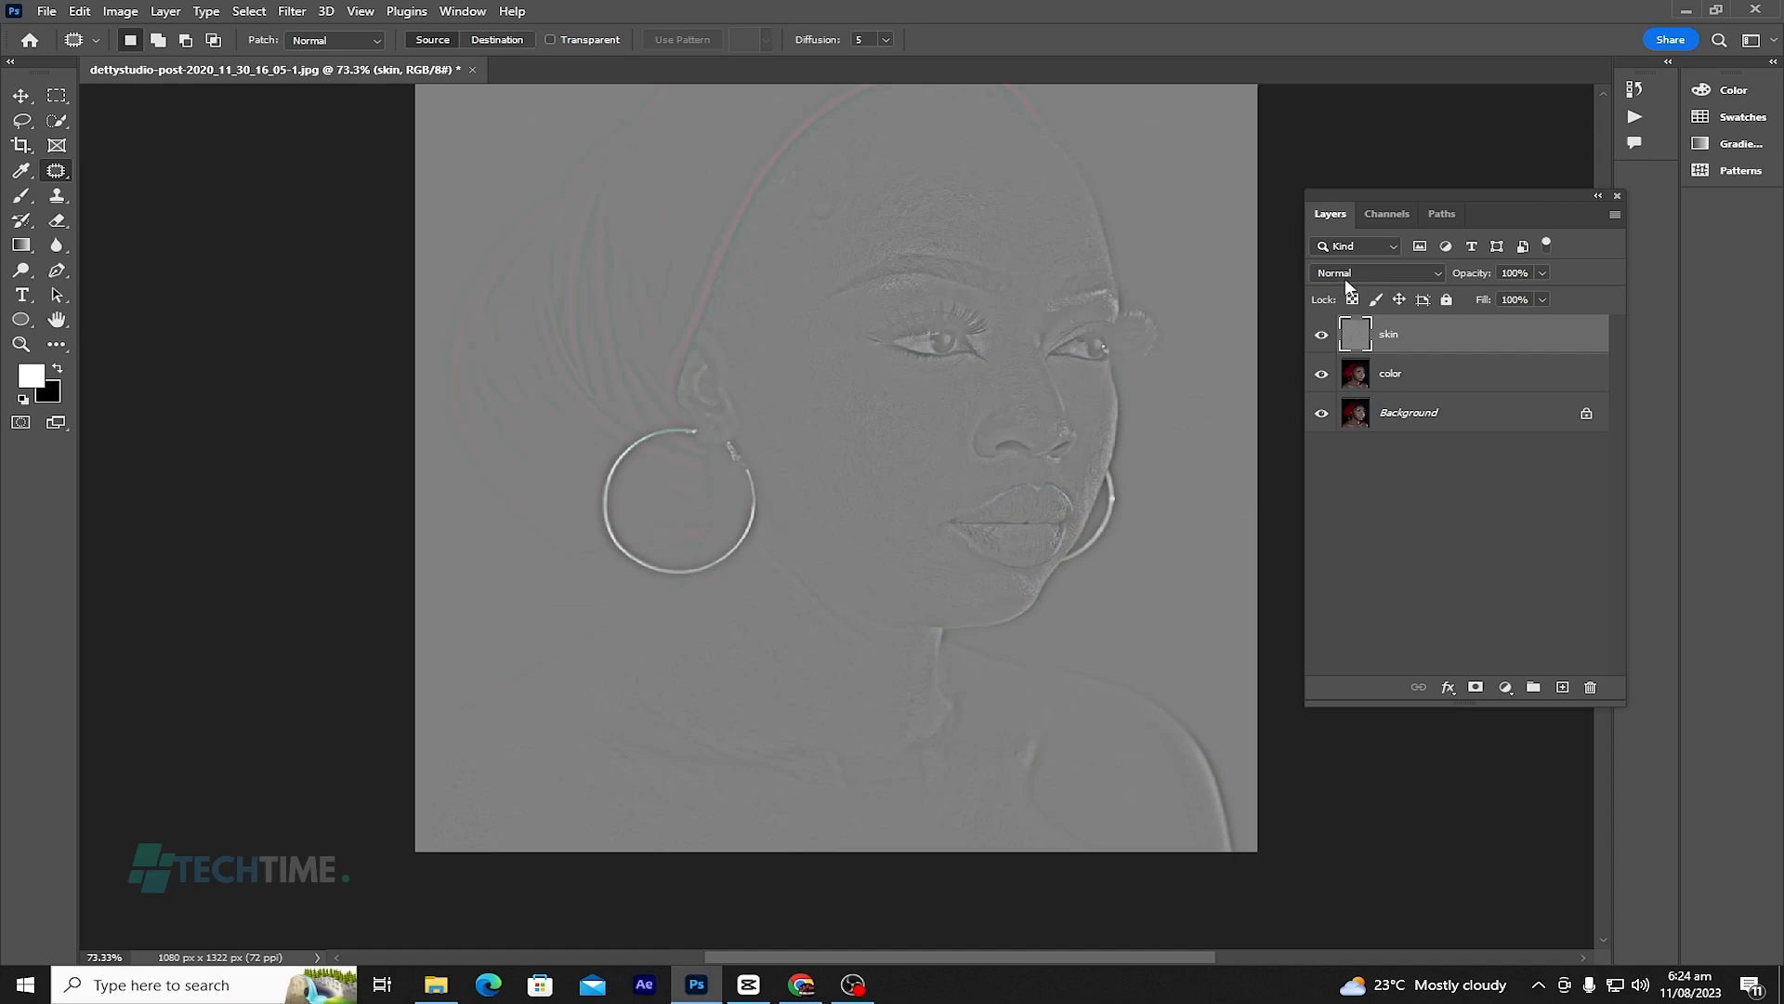
Step: Set the skin layer's blend mode to Linear Light, and group the skin and color layers as freq, with the group expanded
{"action": "left_click", "coordinate": [1412, 275]}
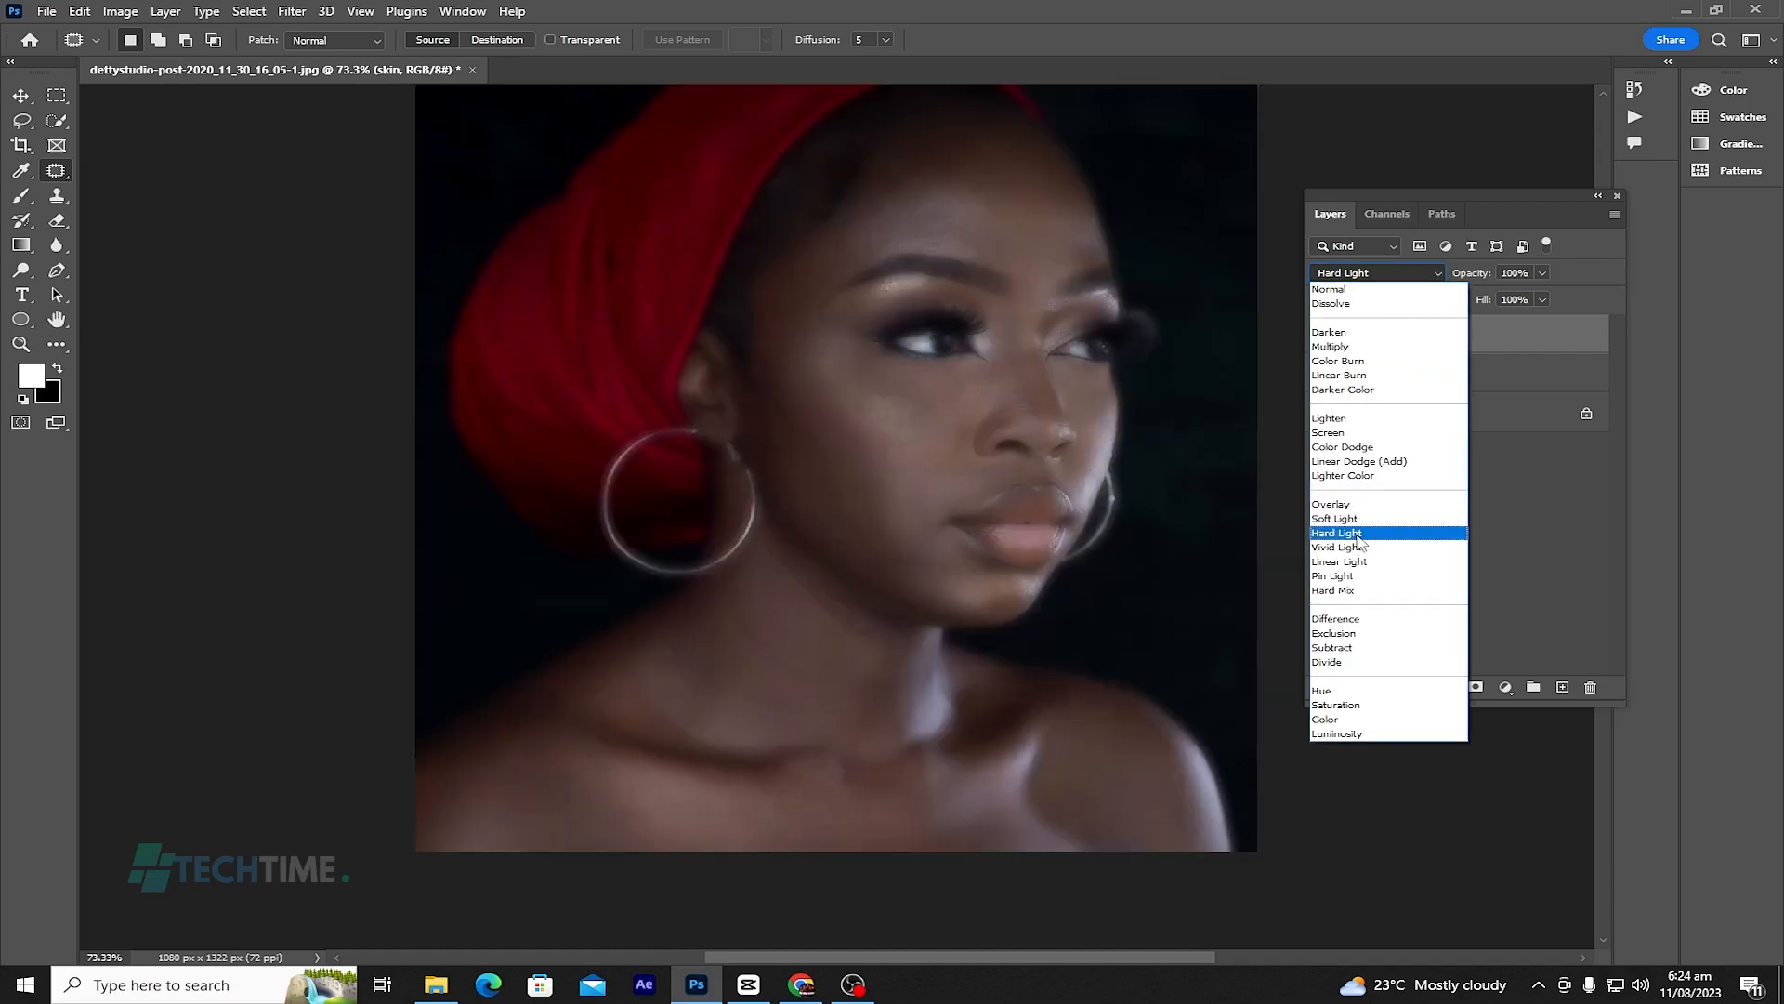
{"action": "left_click", "coordinate": [1353, 563]}
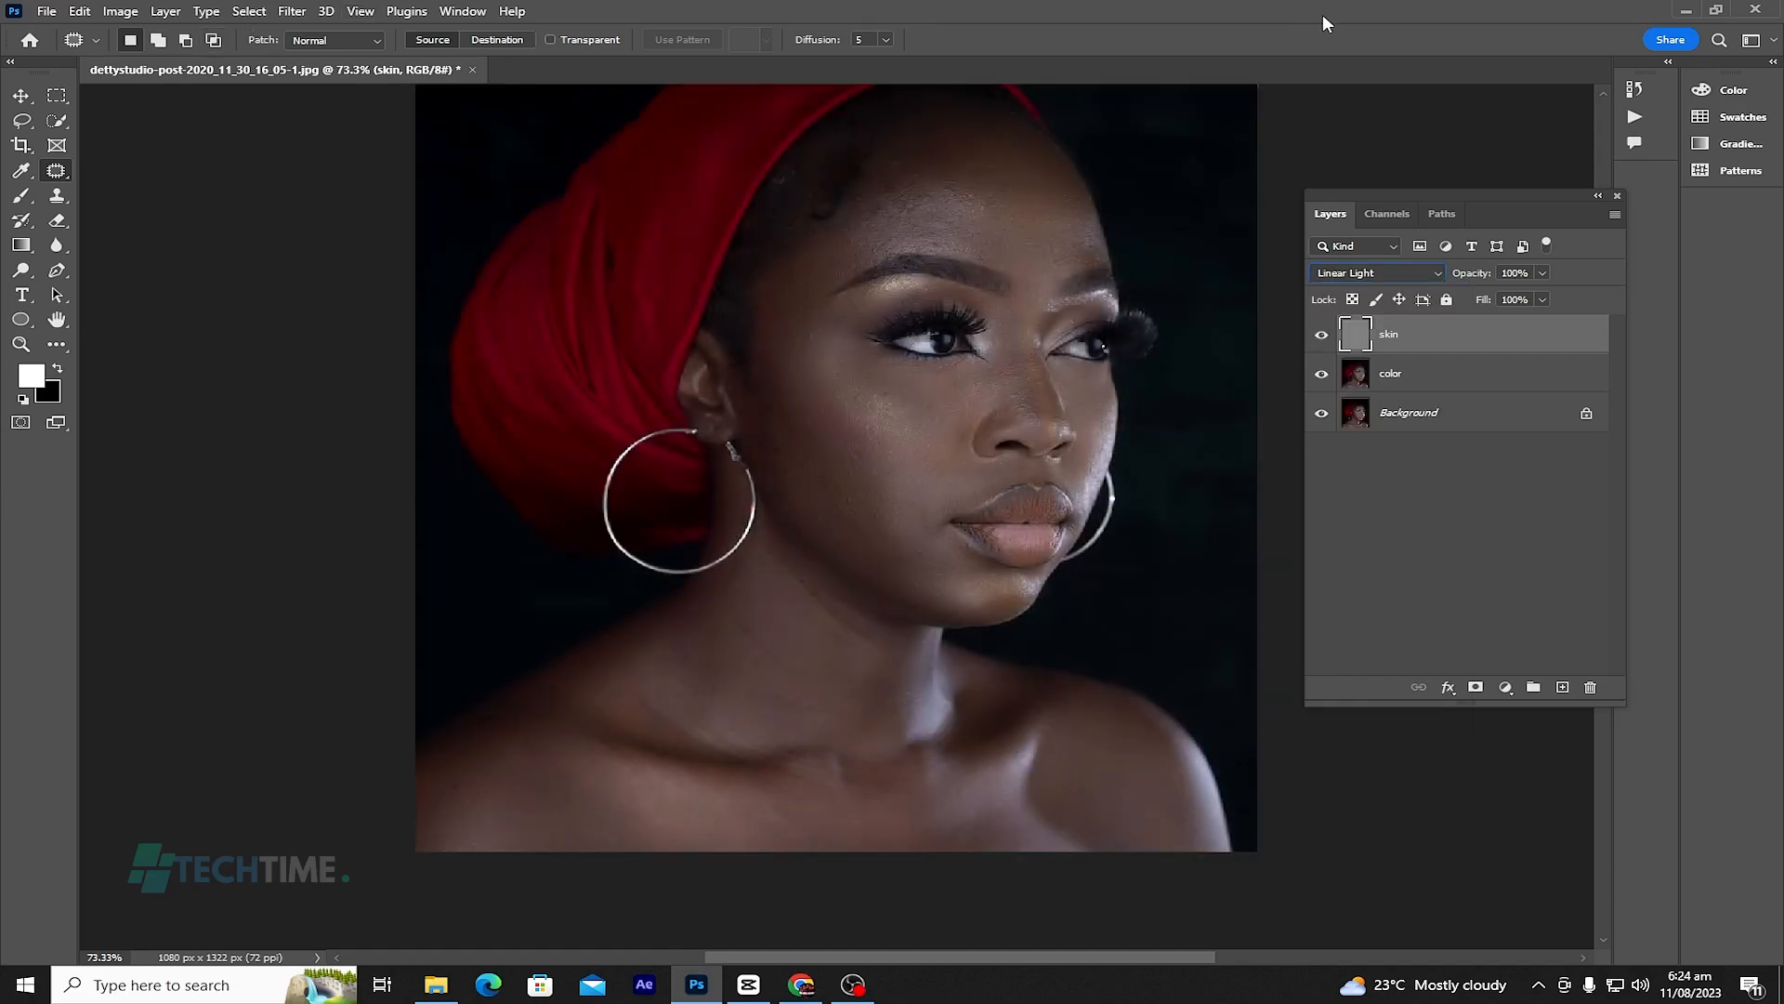
{"action": "left_click", "coordinate": [1401, 383]}
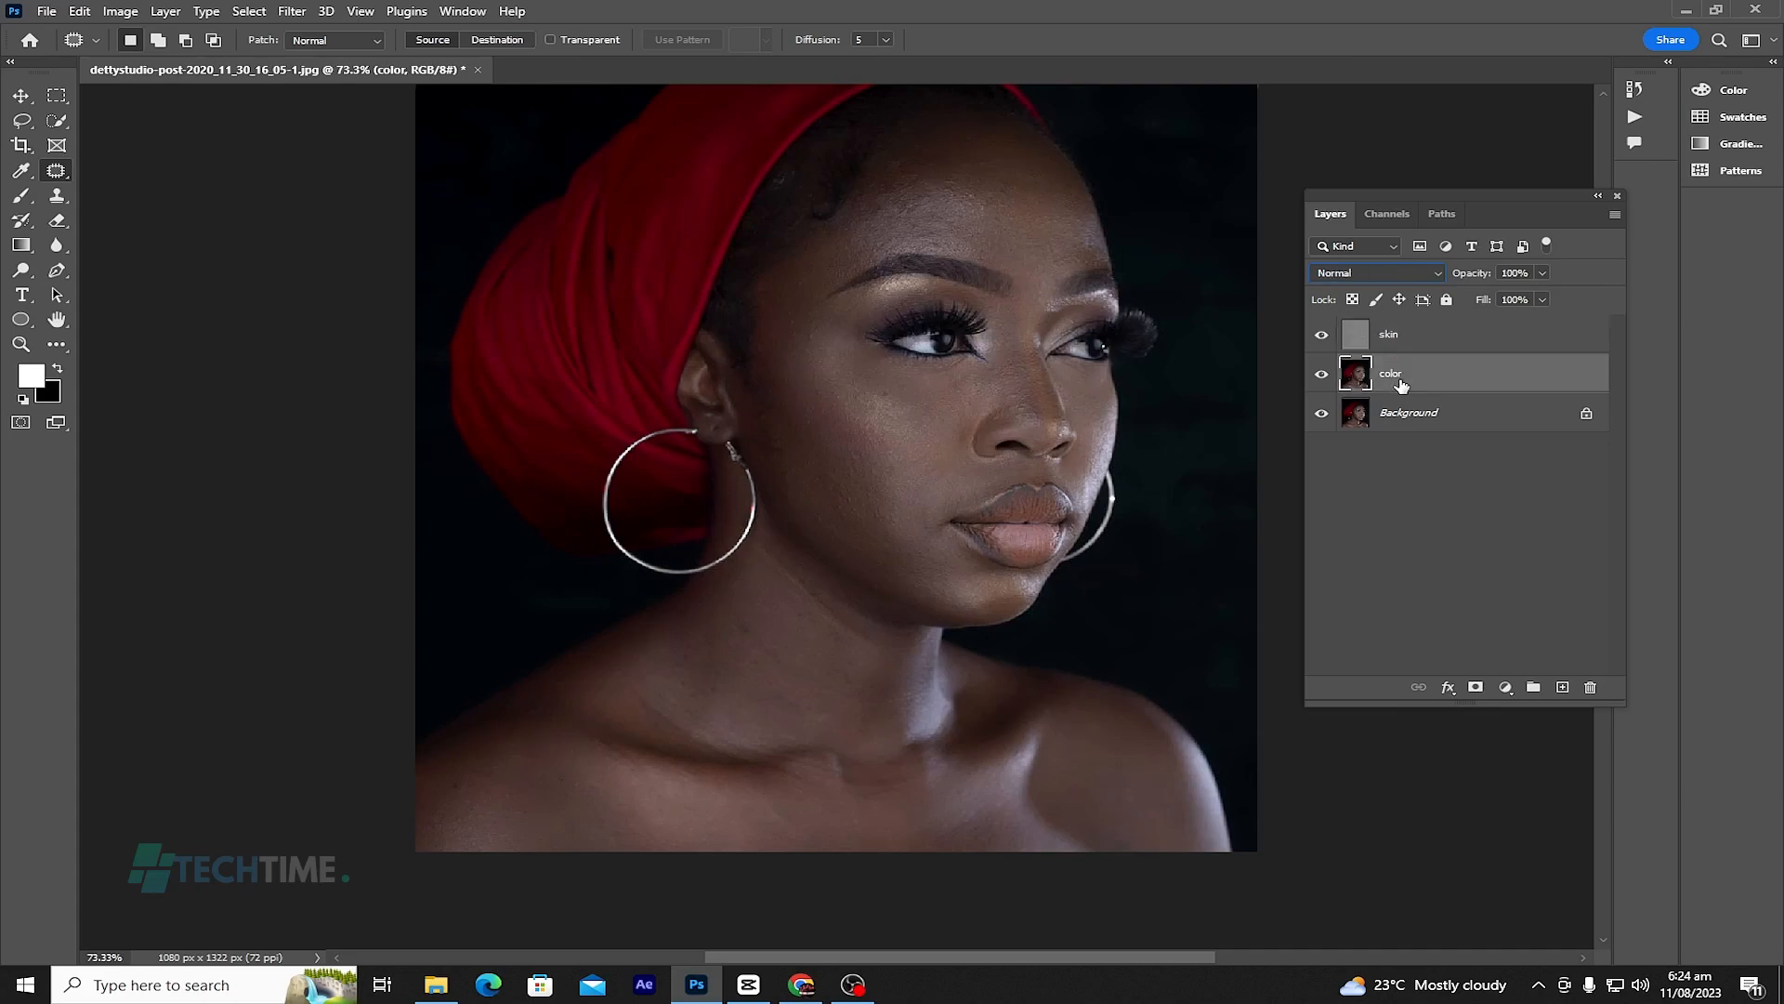
{"action": "left_click", "coordinate": [1400, 341], "text": "shift"}
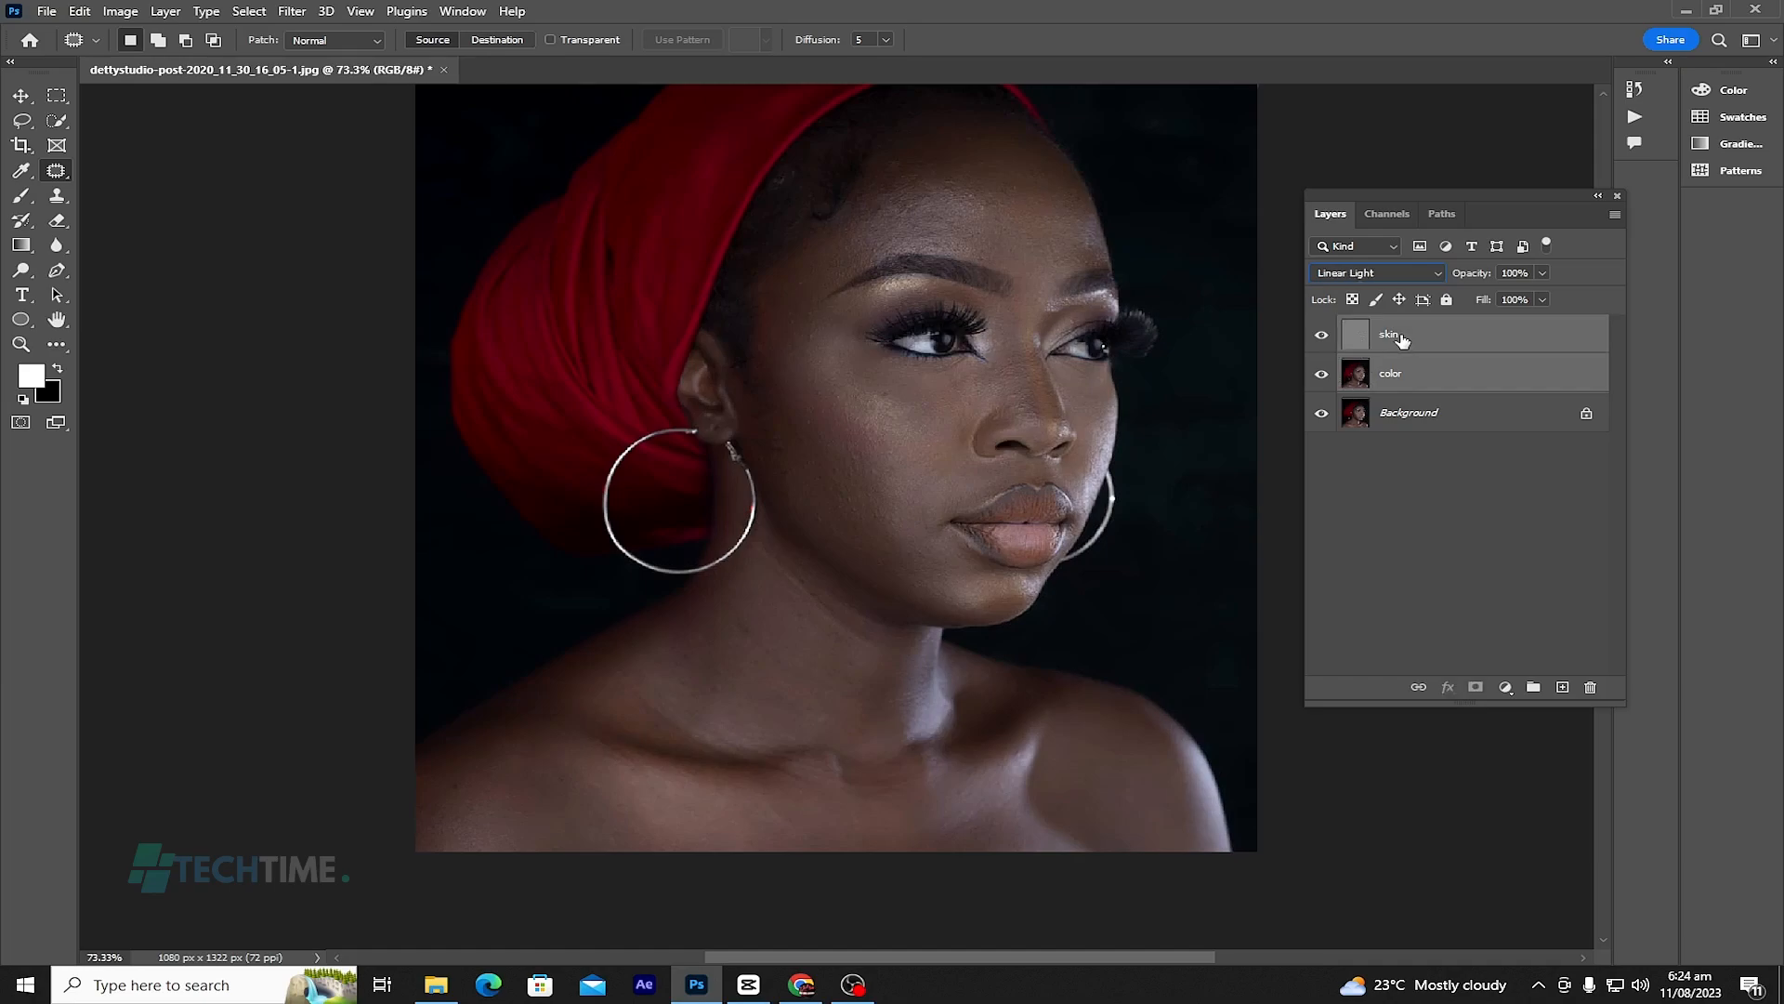
{"action": "right_click", "coordinate": [1402, 344]}
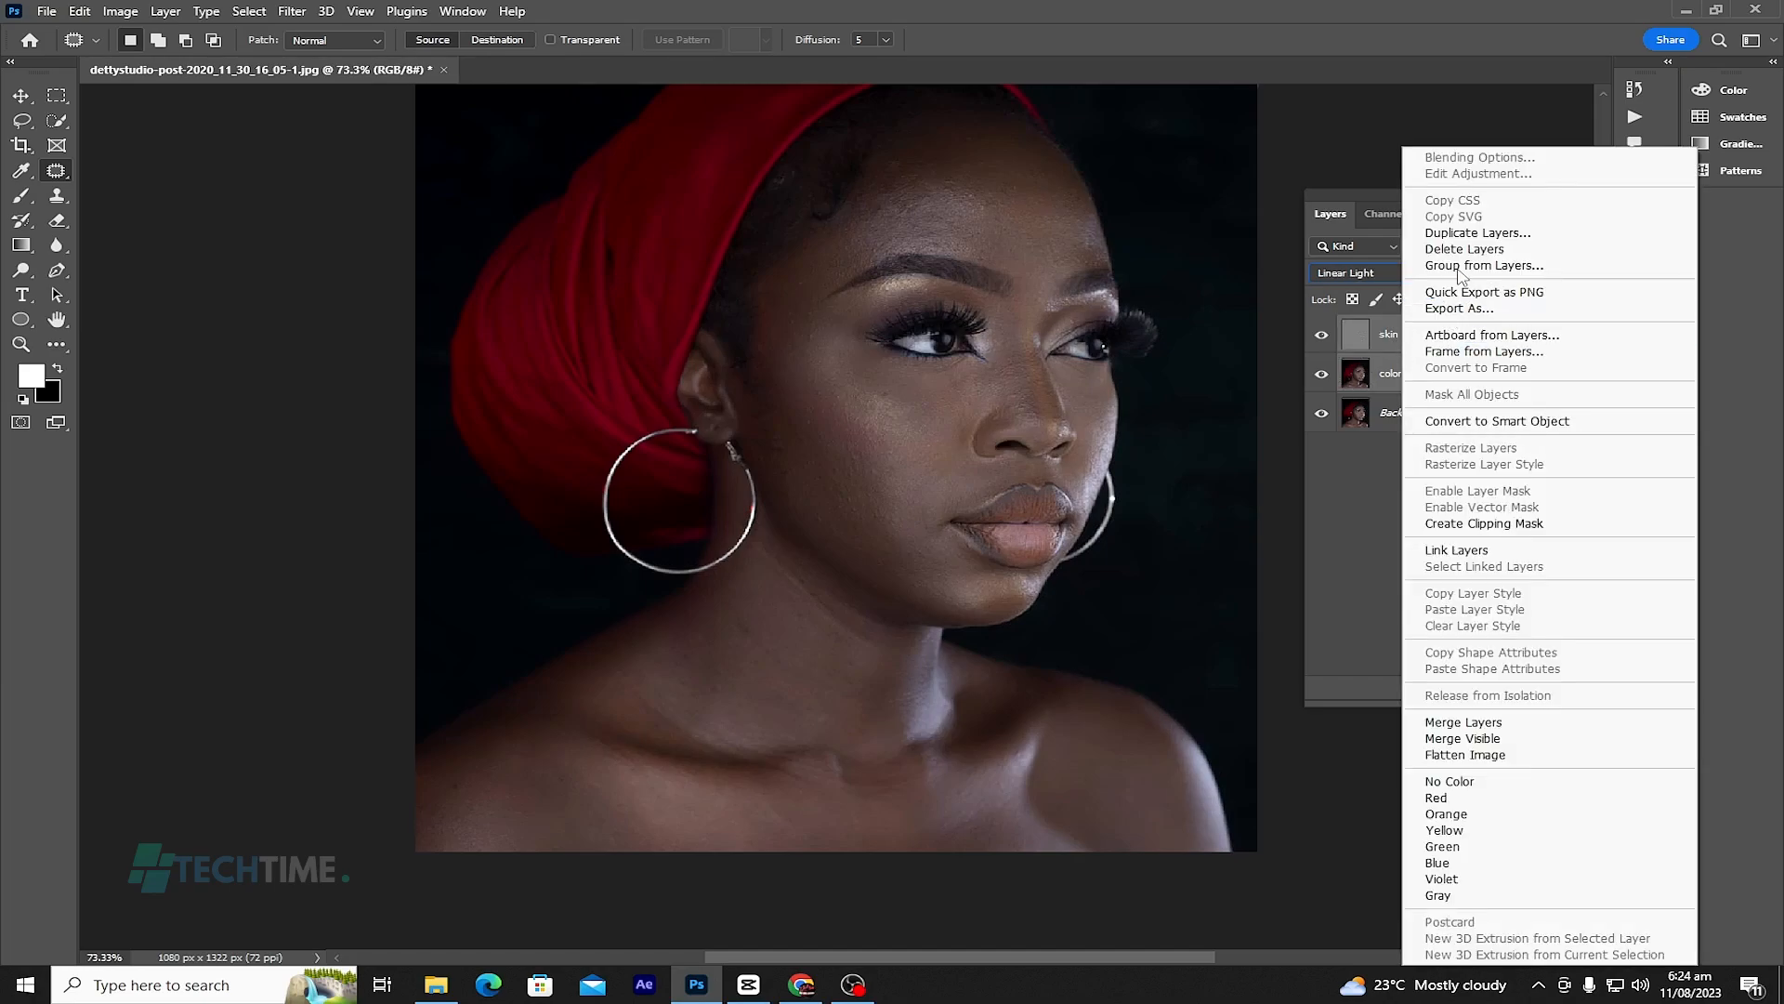
{"action": "left_click", "coordinate": [1485, 266]}
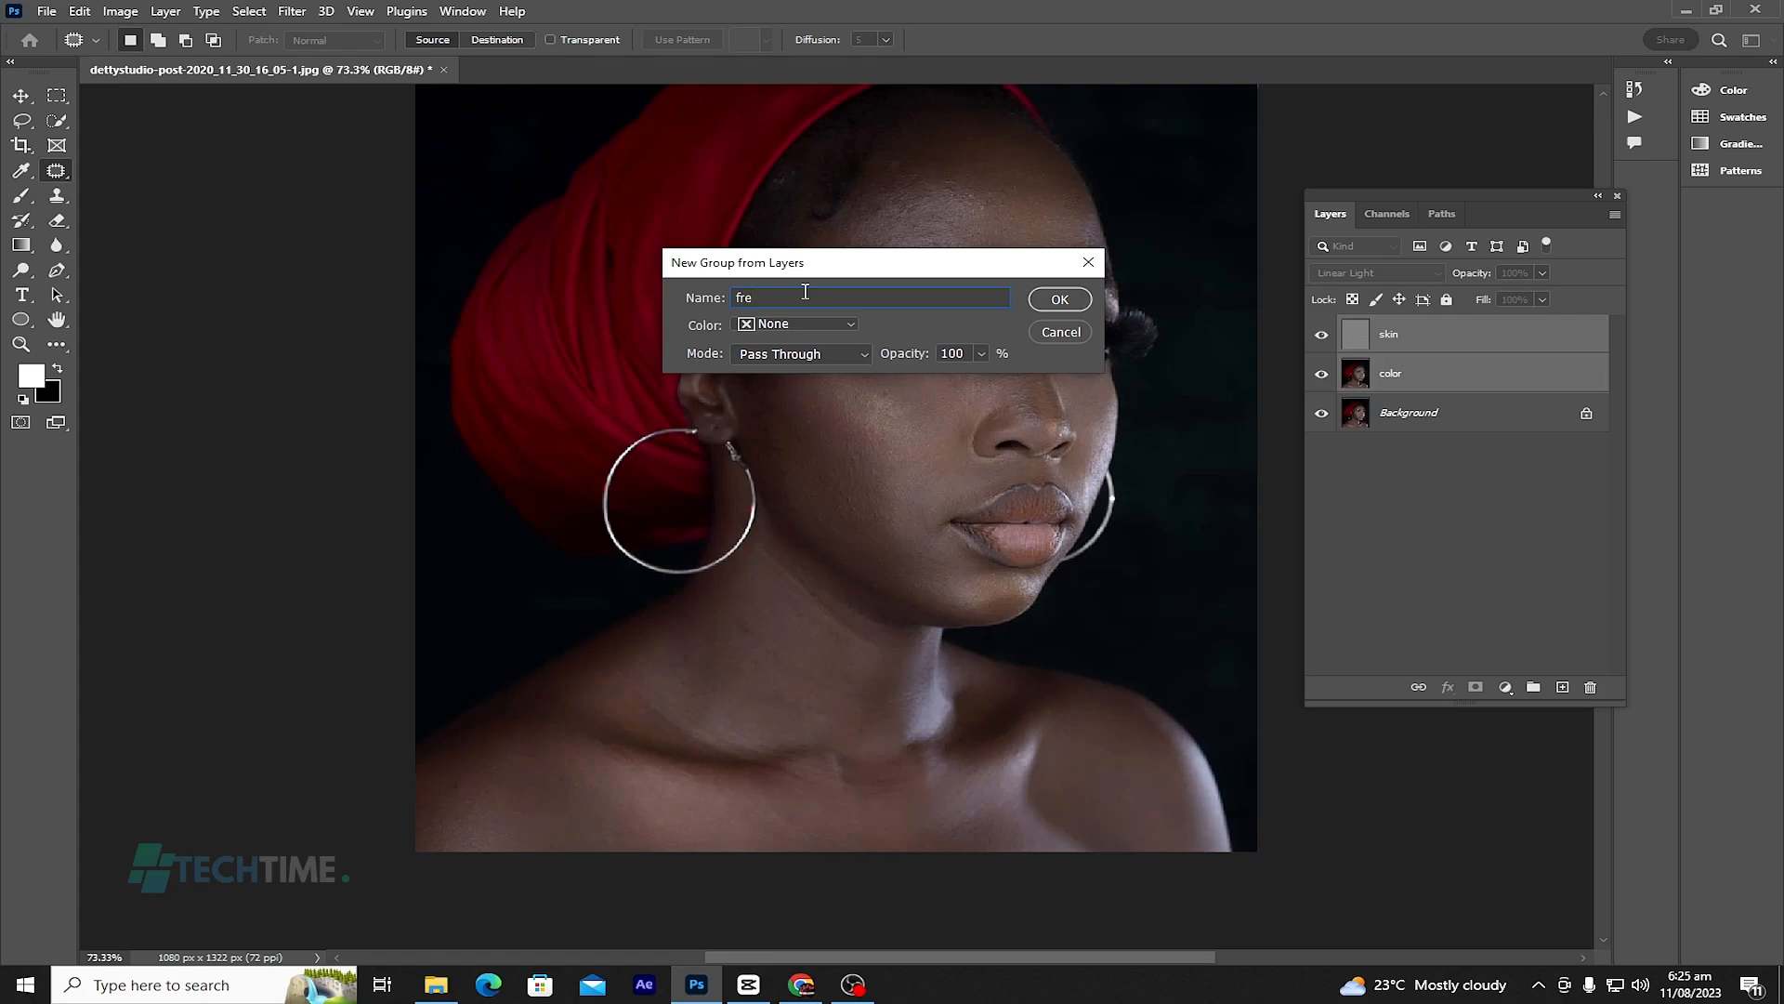
{"action": "key", "text": "Return"}
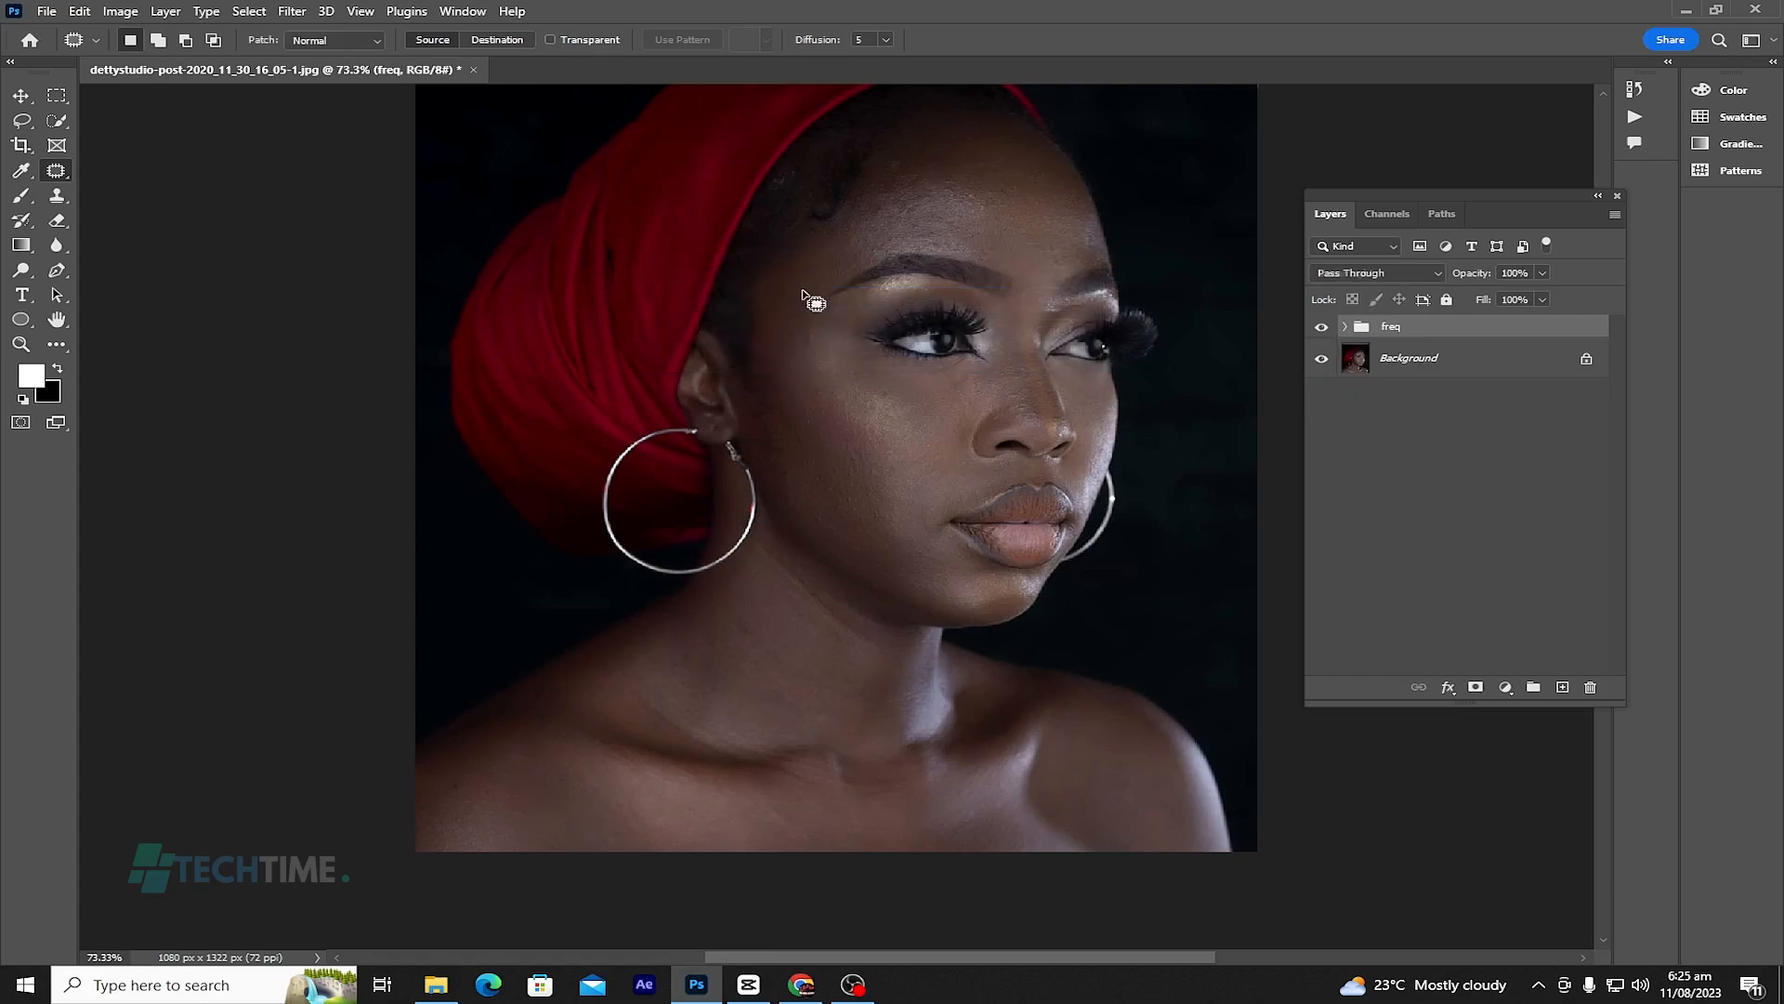
{"action": "left_click", "coordinate": [1345, 328]}
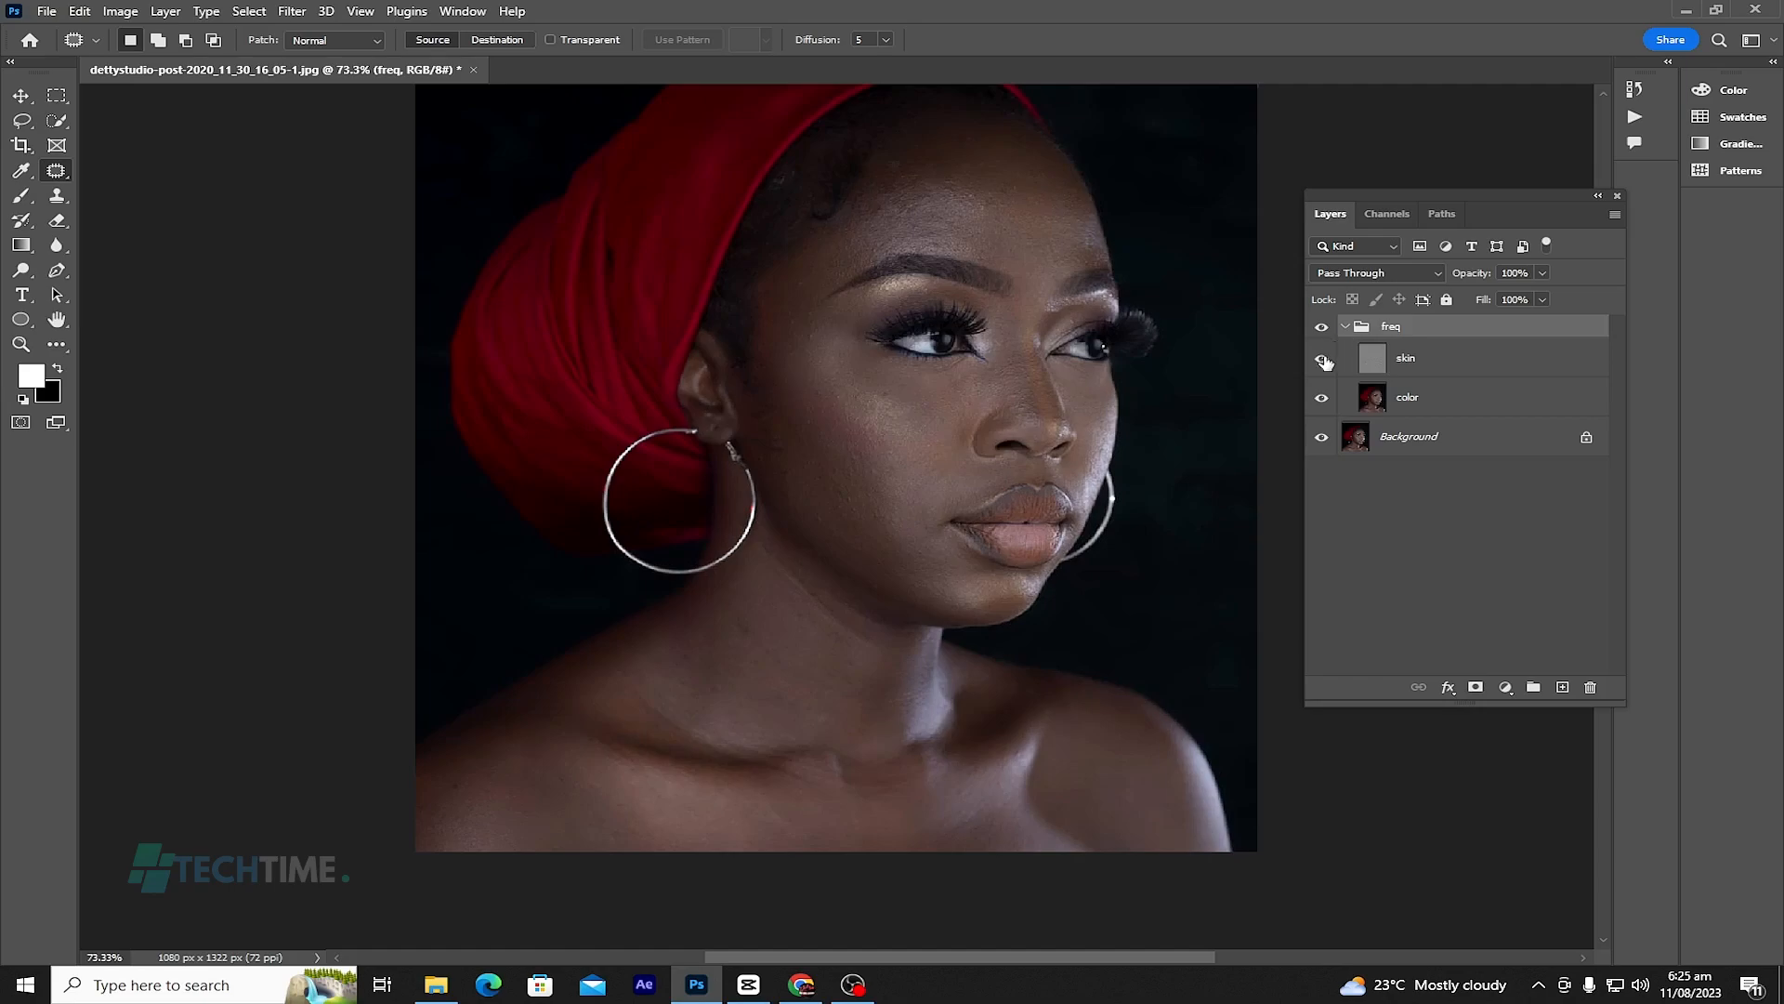
Step: Switch to the Mixer Brush tool, adjust its brush load option, and move the Layers panel away from the portrait
{"action": "left_click", "coordinate": [16, 200]}
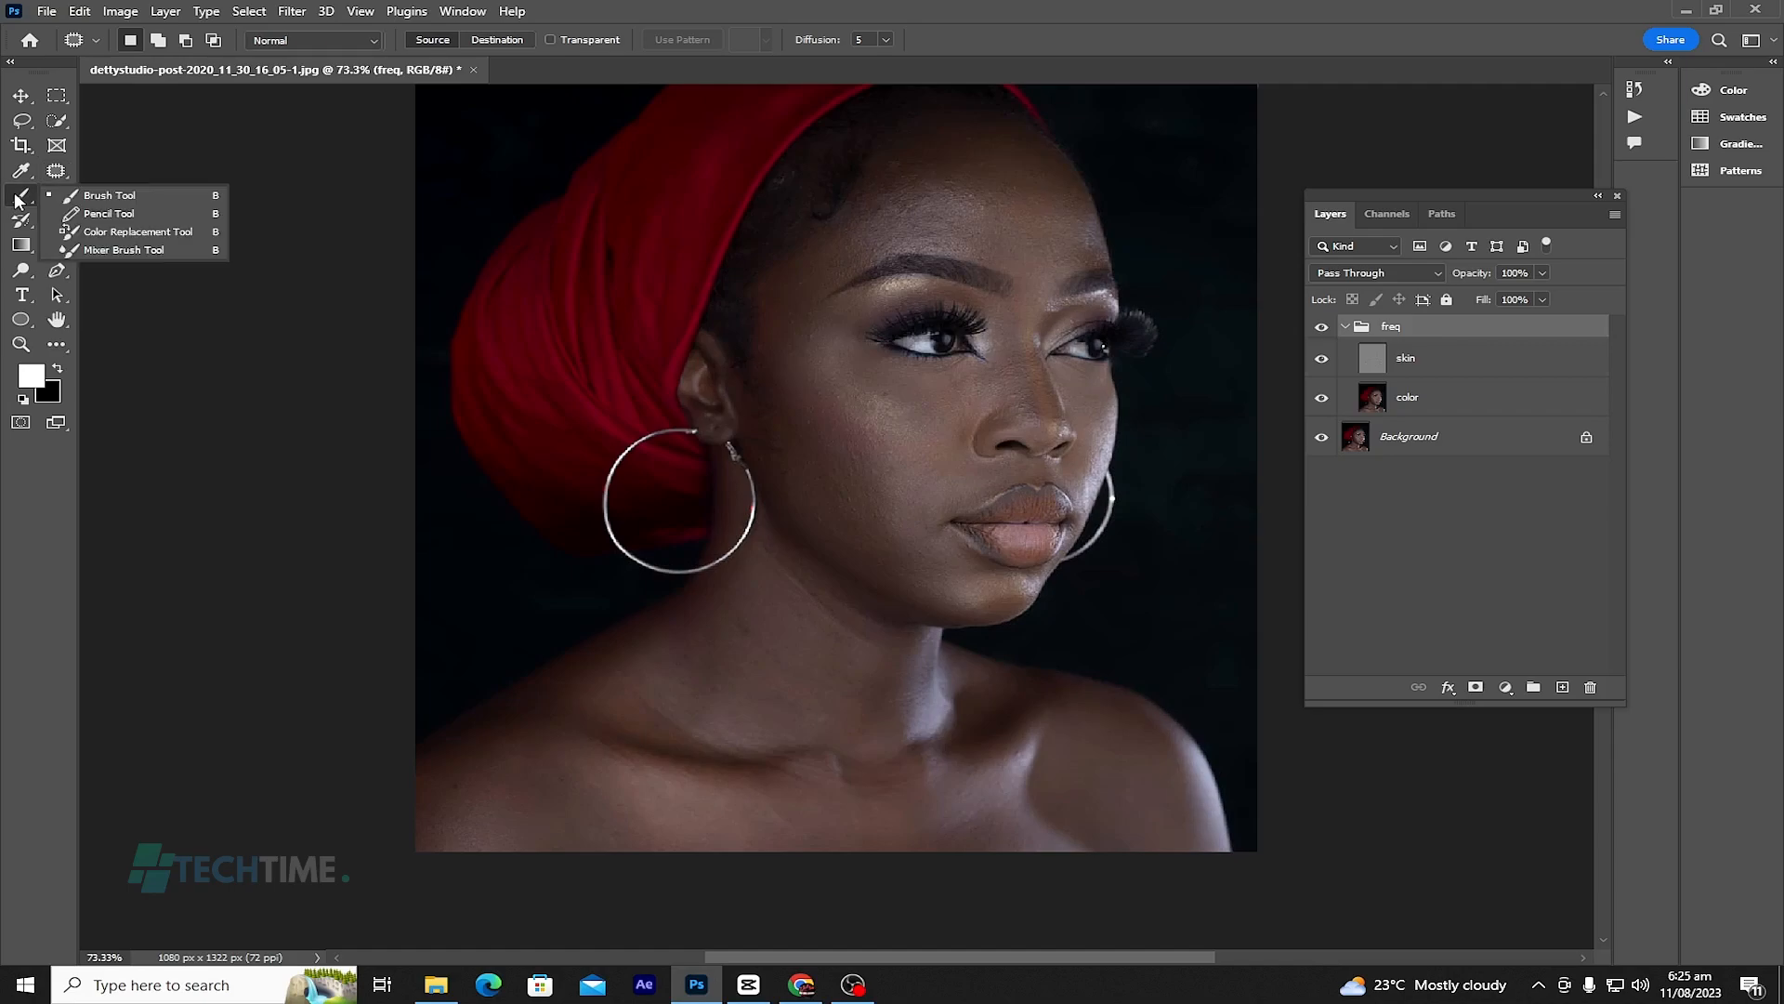
{"action": "left_click", "coordinate": [112, 249]}
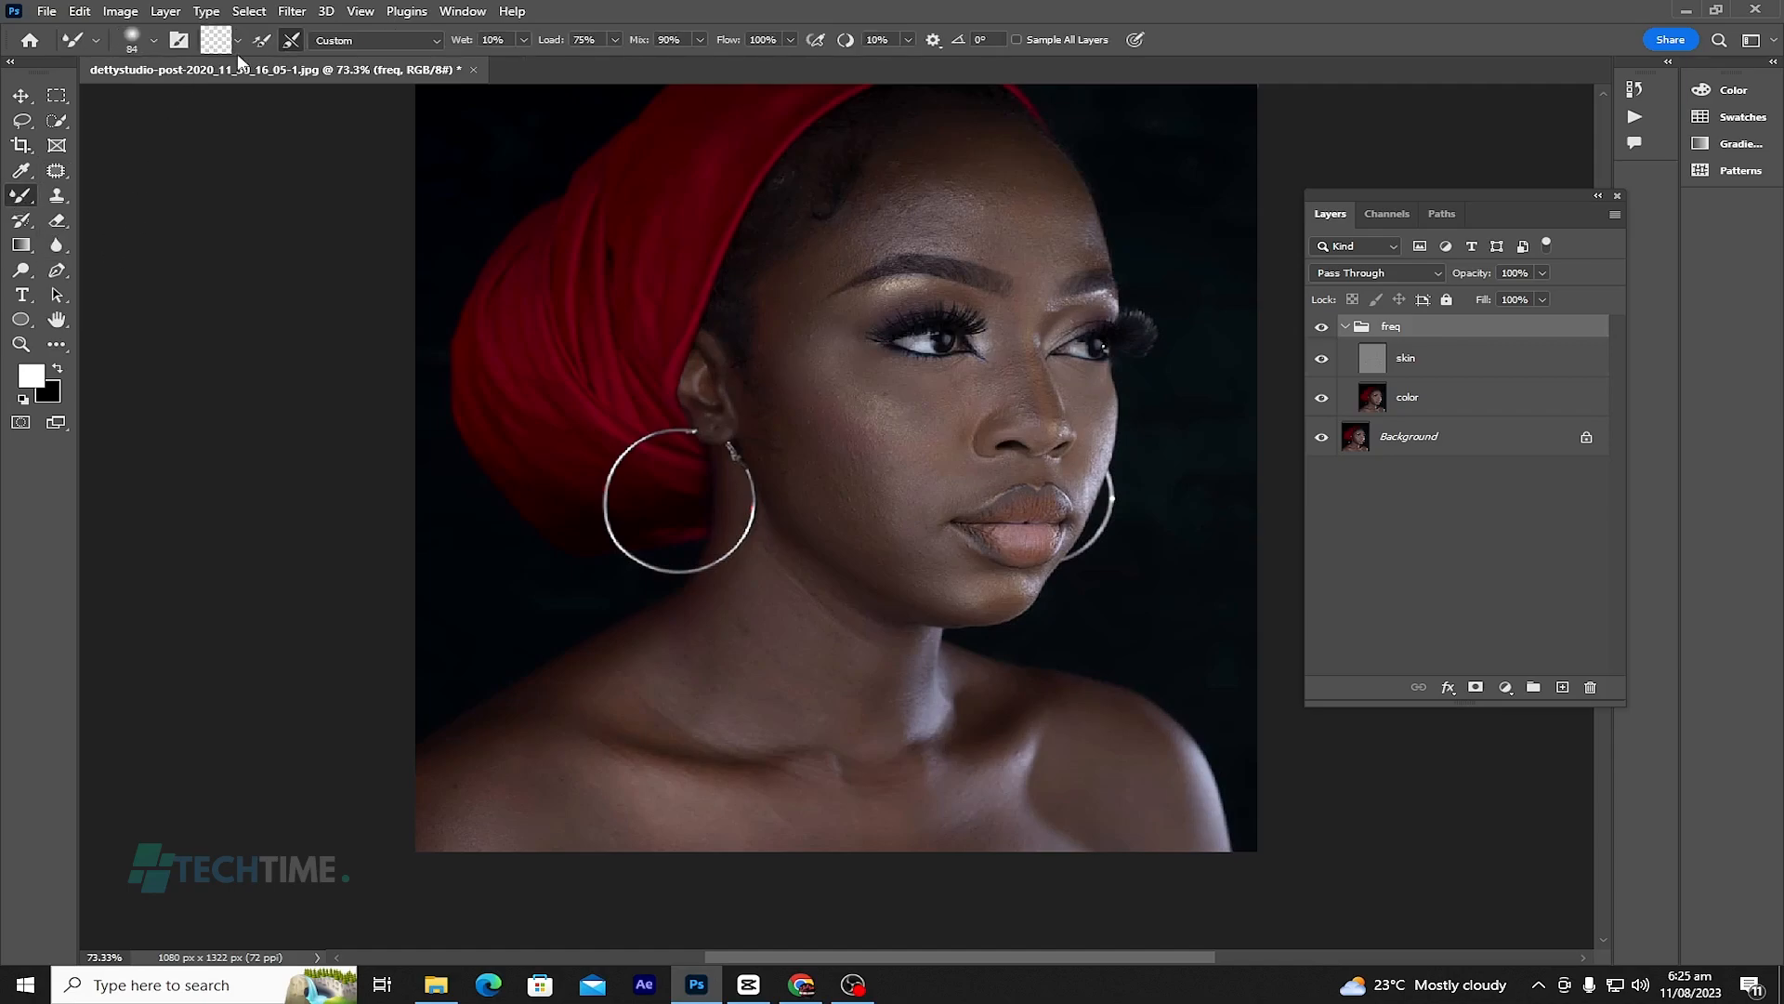
{"action": "left_click", "coordinate": [241, 41]}
{"action": "left_click", "coordinate": [248, 80]}
{"action": "left_click_drag", "start_coordinate": [1494, 216], "coordinate": [1541, 210]}
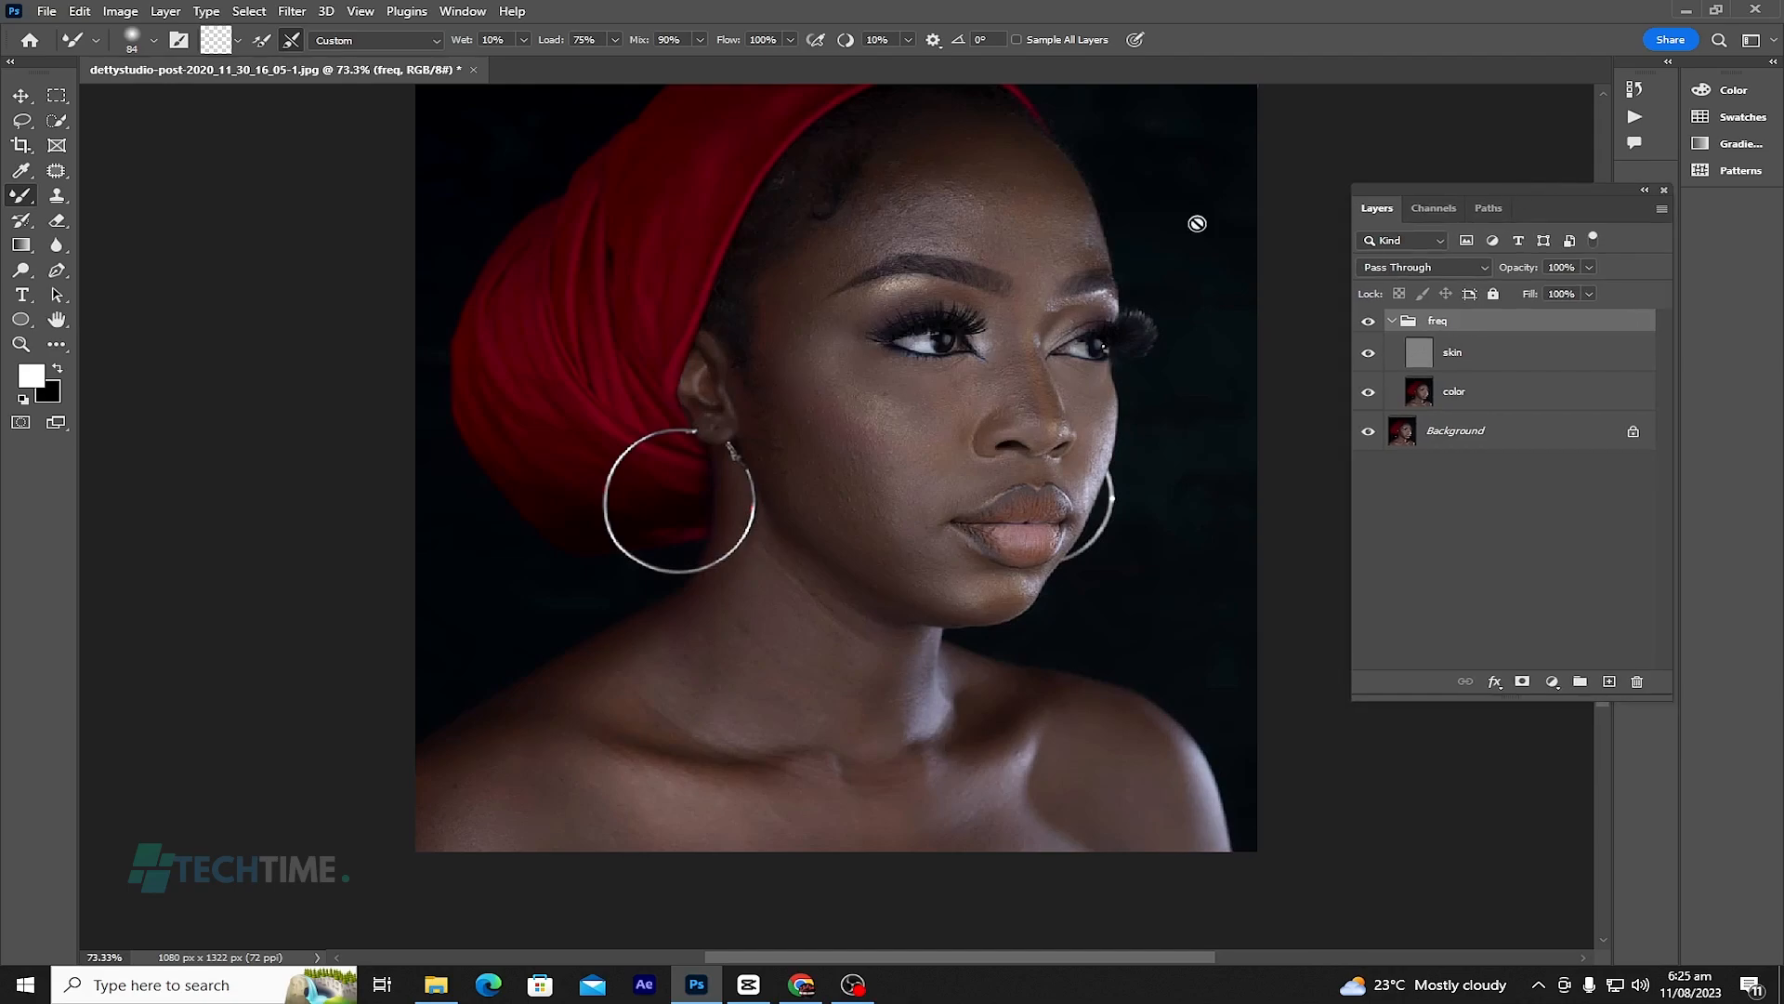
Step: Choose the Soft Round general brush for the Mixer Brush, with a size of 84 px and 0% hardness
{"action": "left_click", "coordinate": [154, 42]}
{"action": "left_click_drag", "start_coordinate": [174, 107], "coordinate": [170, 105]}
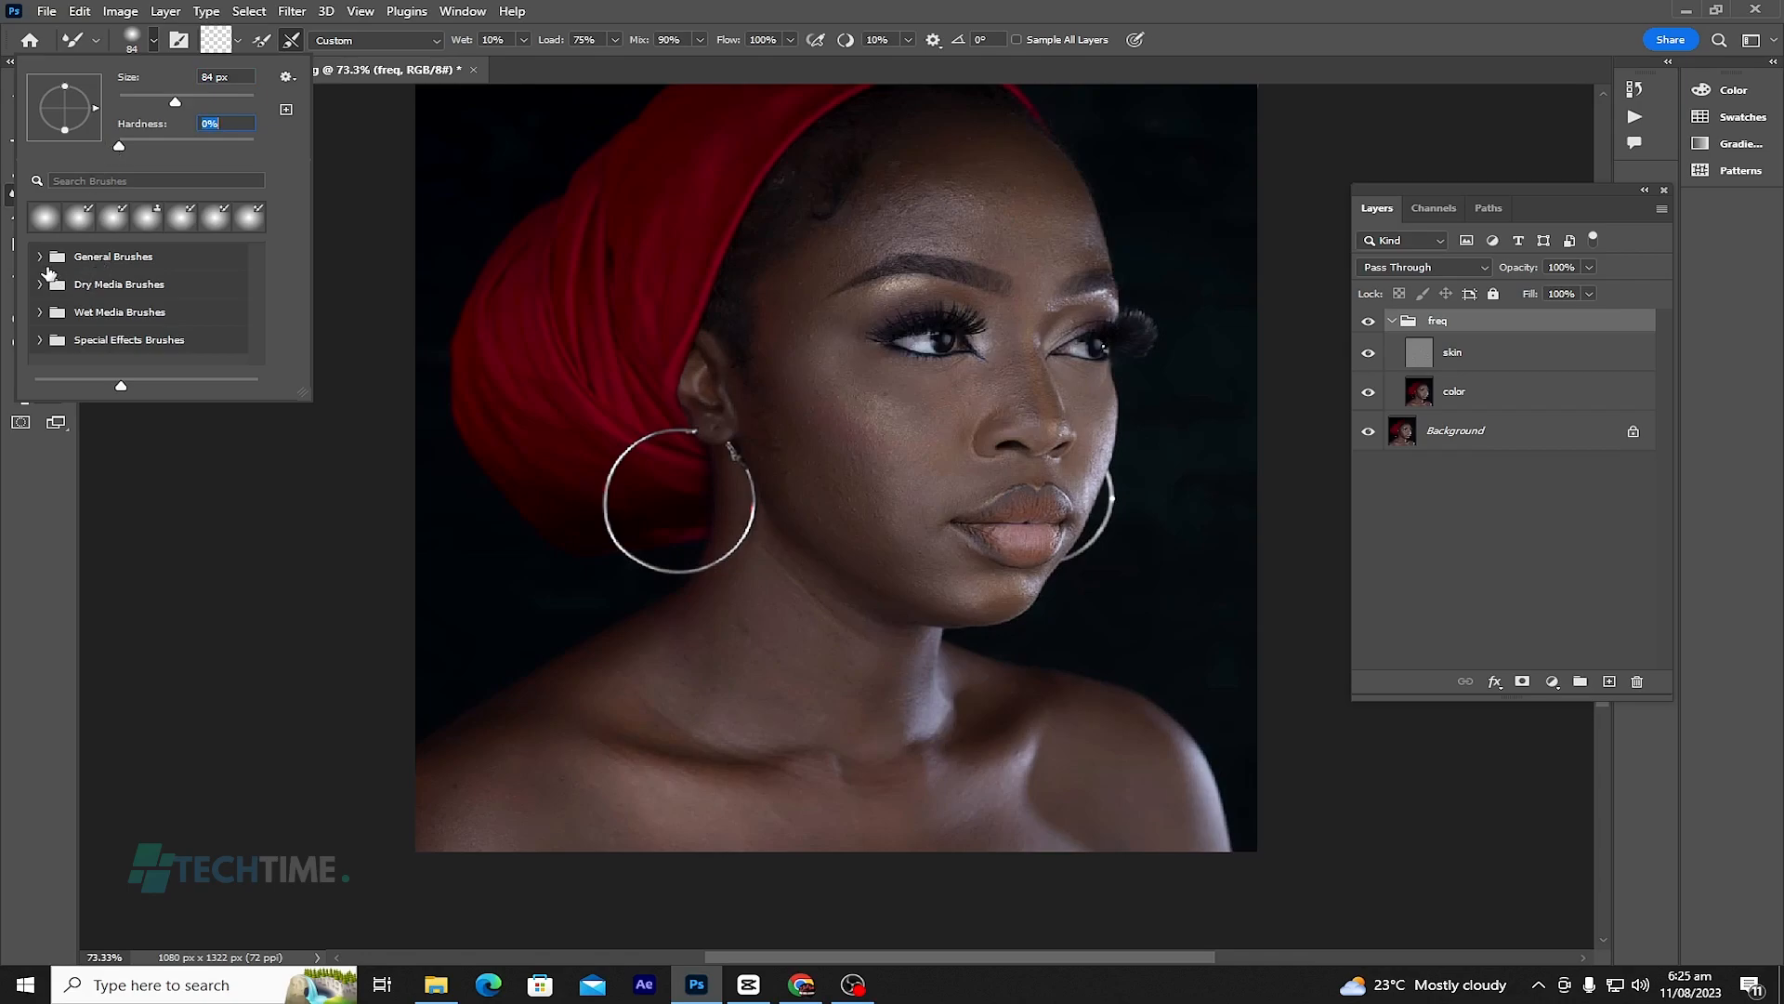
{"action": "left_click", "coordinate": [38, 257]}
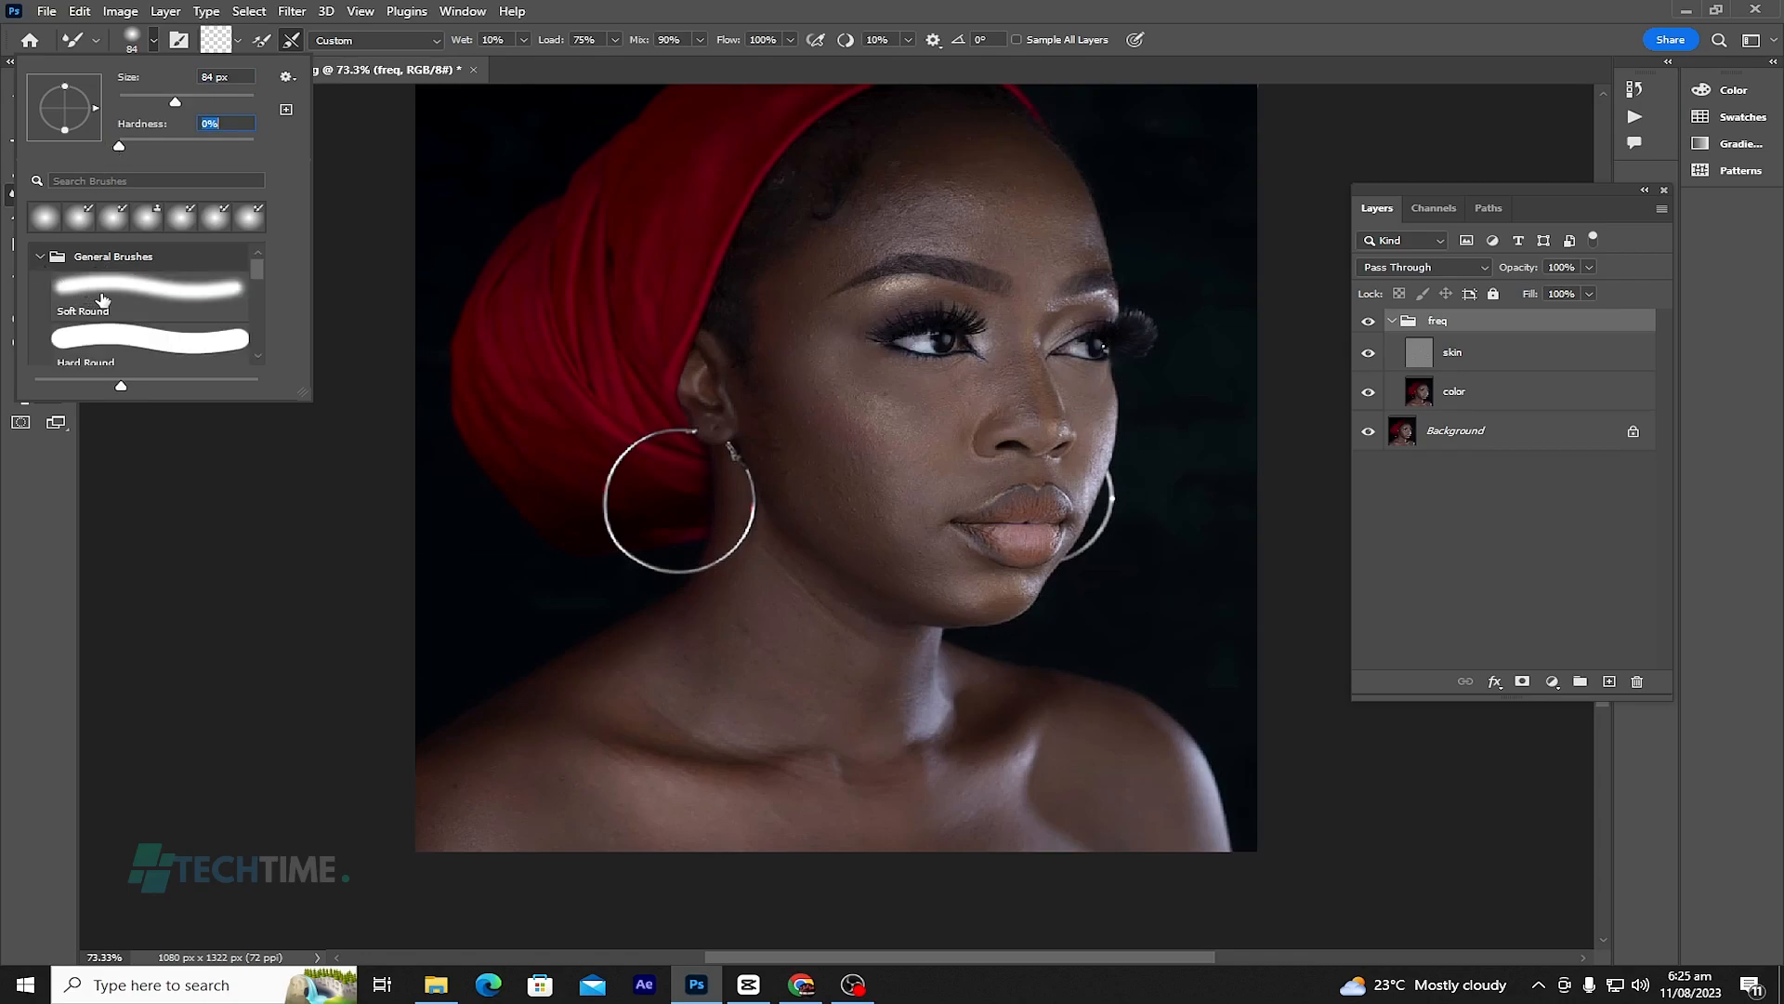
{"action": "left_click", "coordinate": [111, 294]}
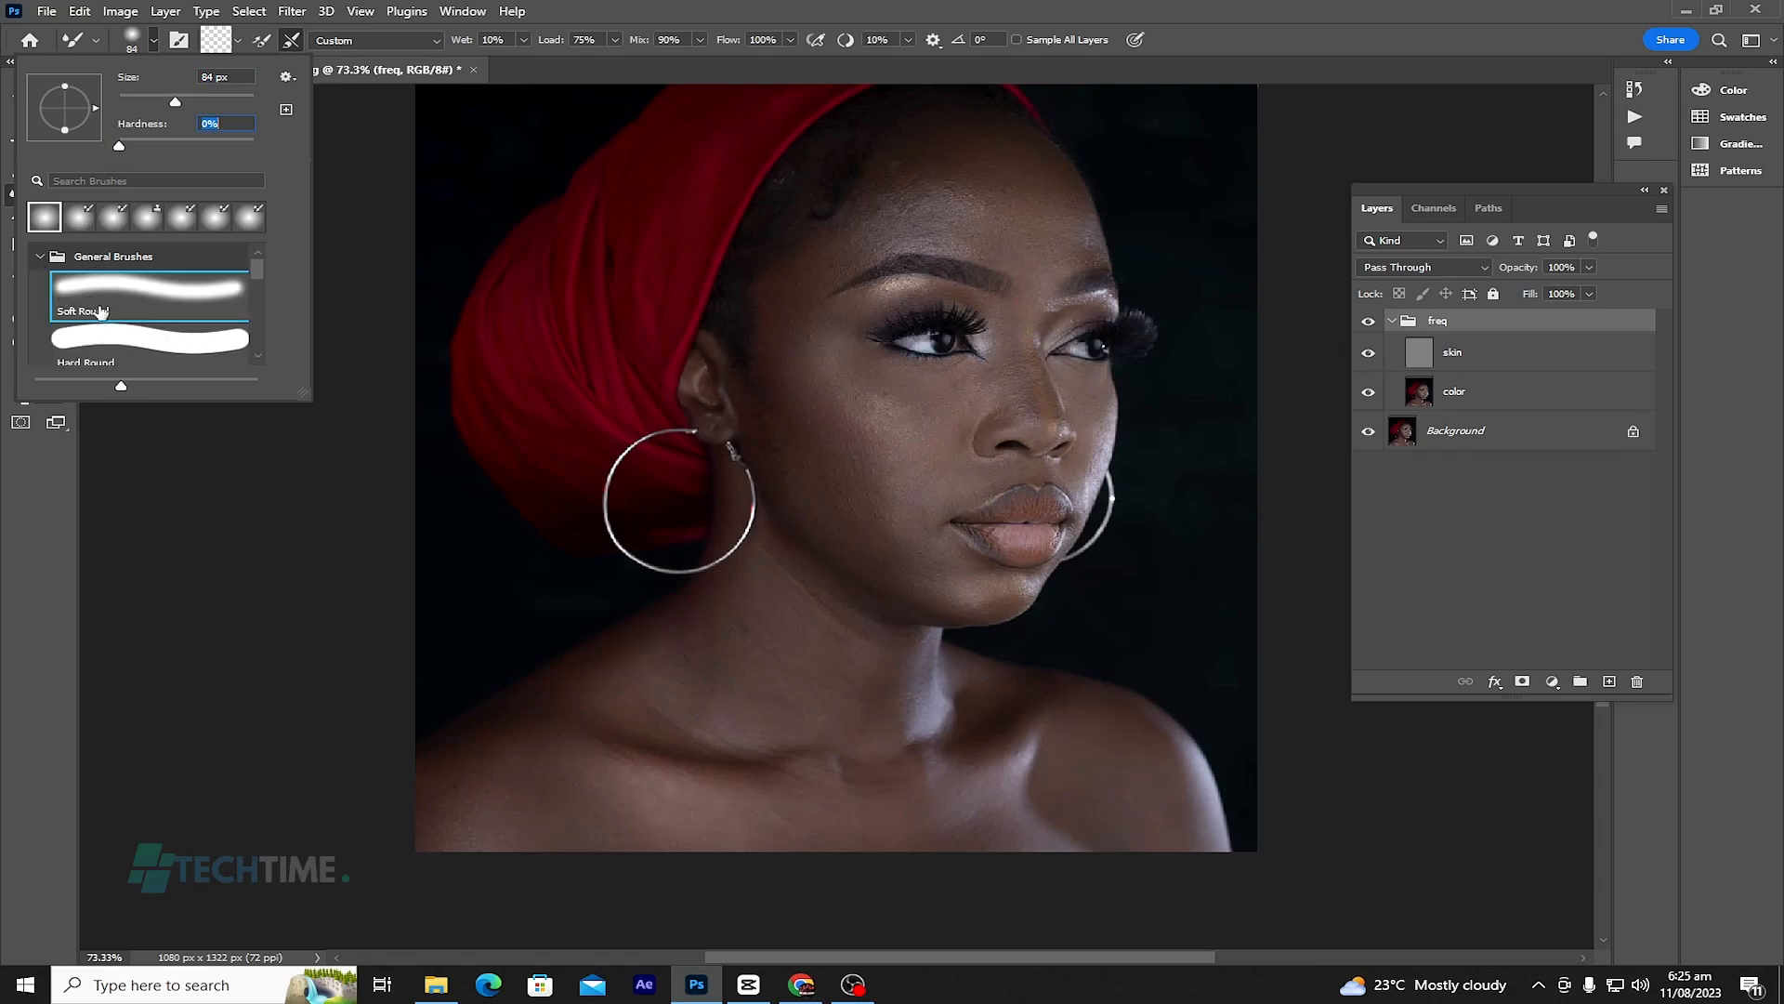
{"action": "left_click", "coordinate": [215, 539]}
Step: Target the color layer inside the freq group for painting and hide the skin layer
{"action": "left_click", "coordinate": [1018, 416]}
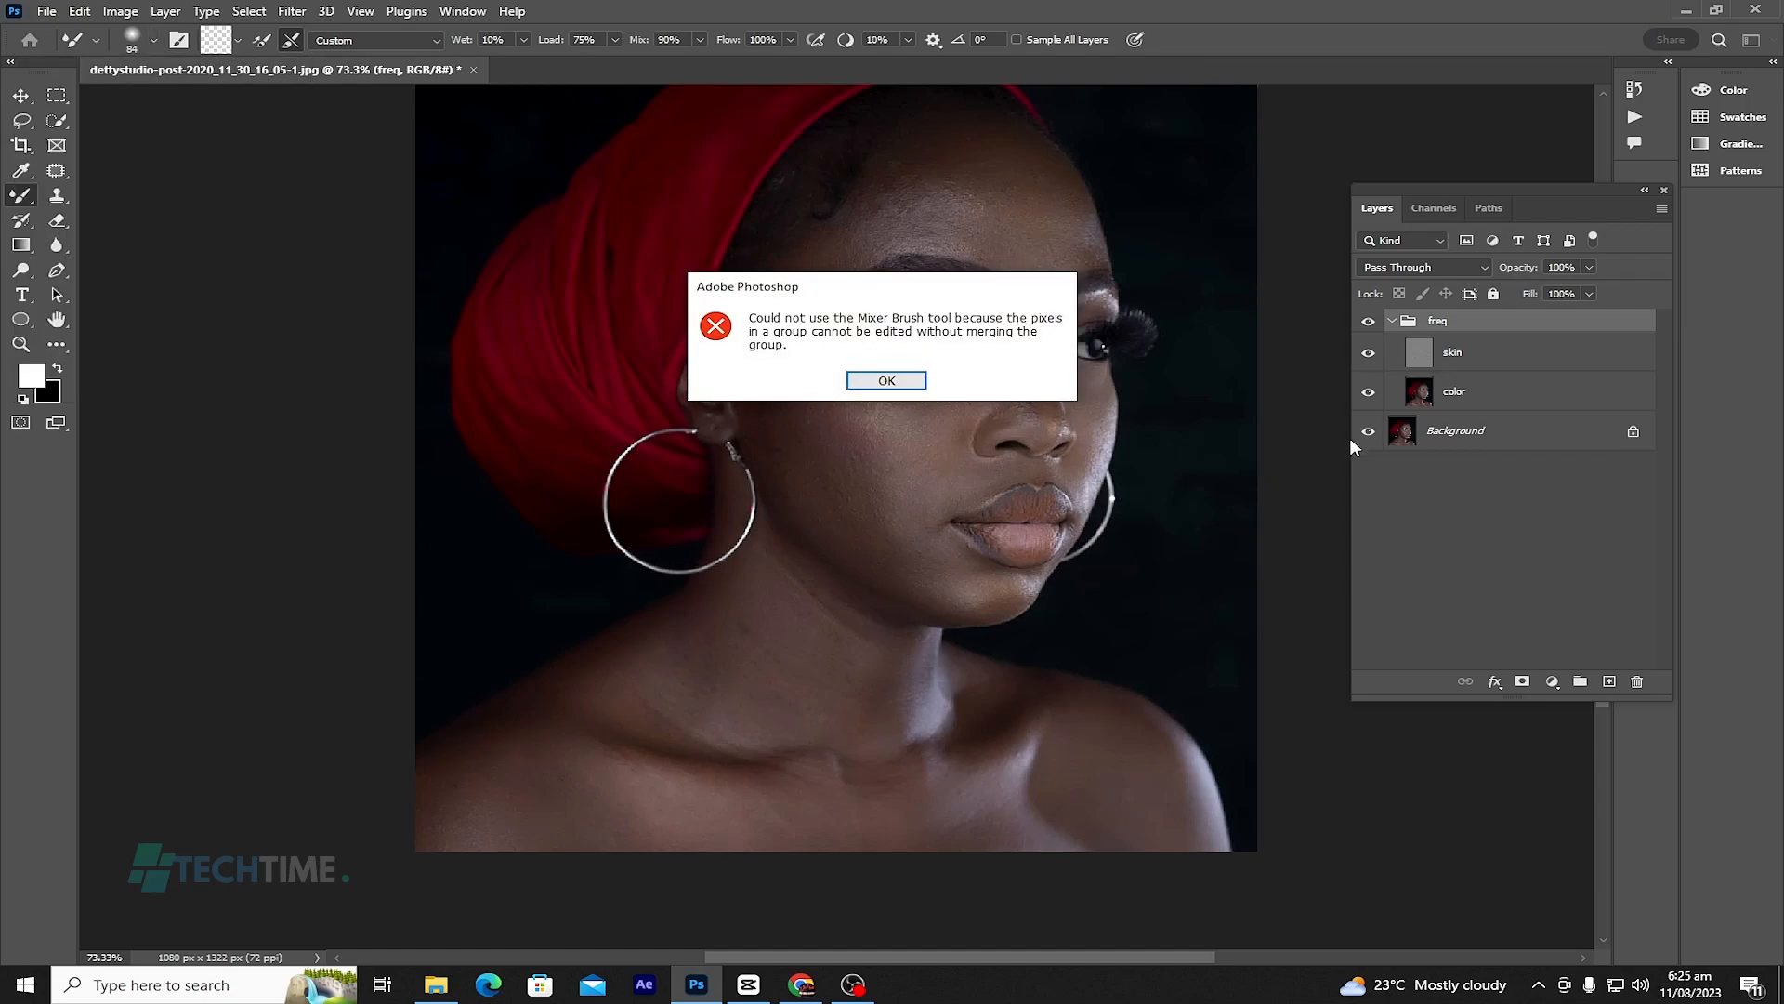
{"action": "left_click", "coordinate": [924, 378]}
{"action": "left_click", "coordinate": [1481, 397]}
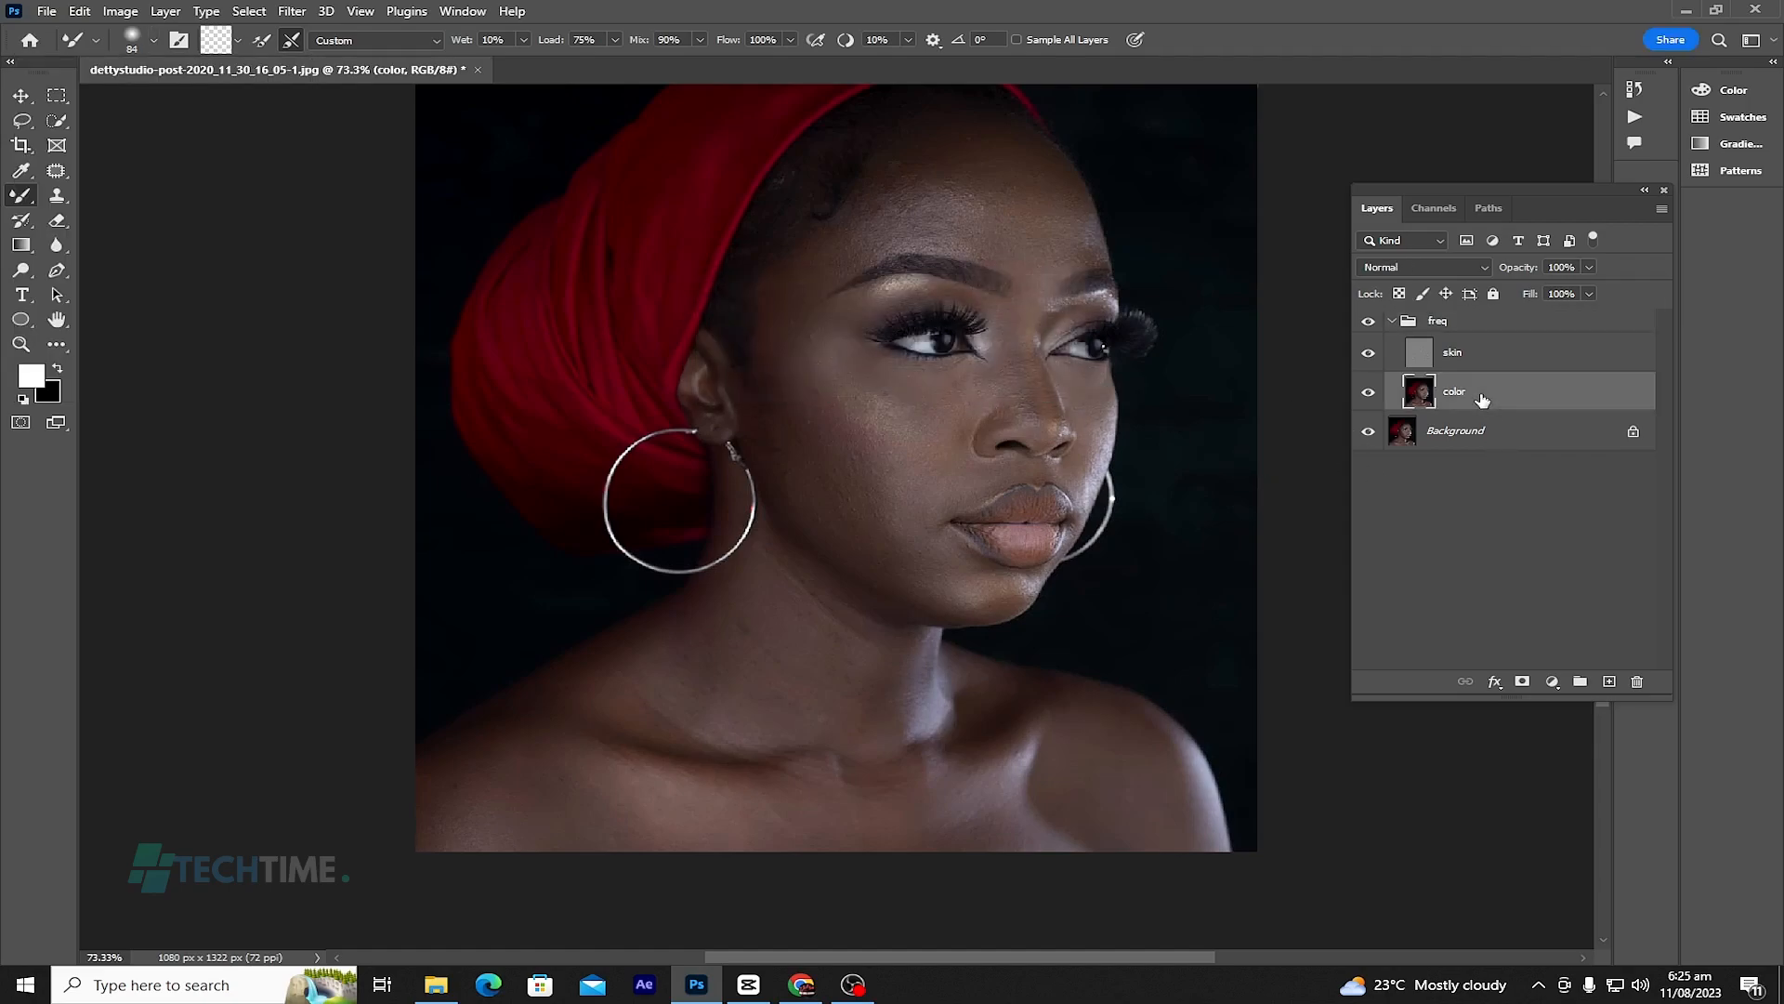
{"action": "left_click", "coordinate": [1368, 354]}
{"action": "scroll", "coordinate": [805, 538], "scroll_direction": "up", "scroll_amount": 1}
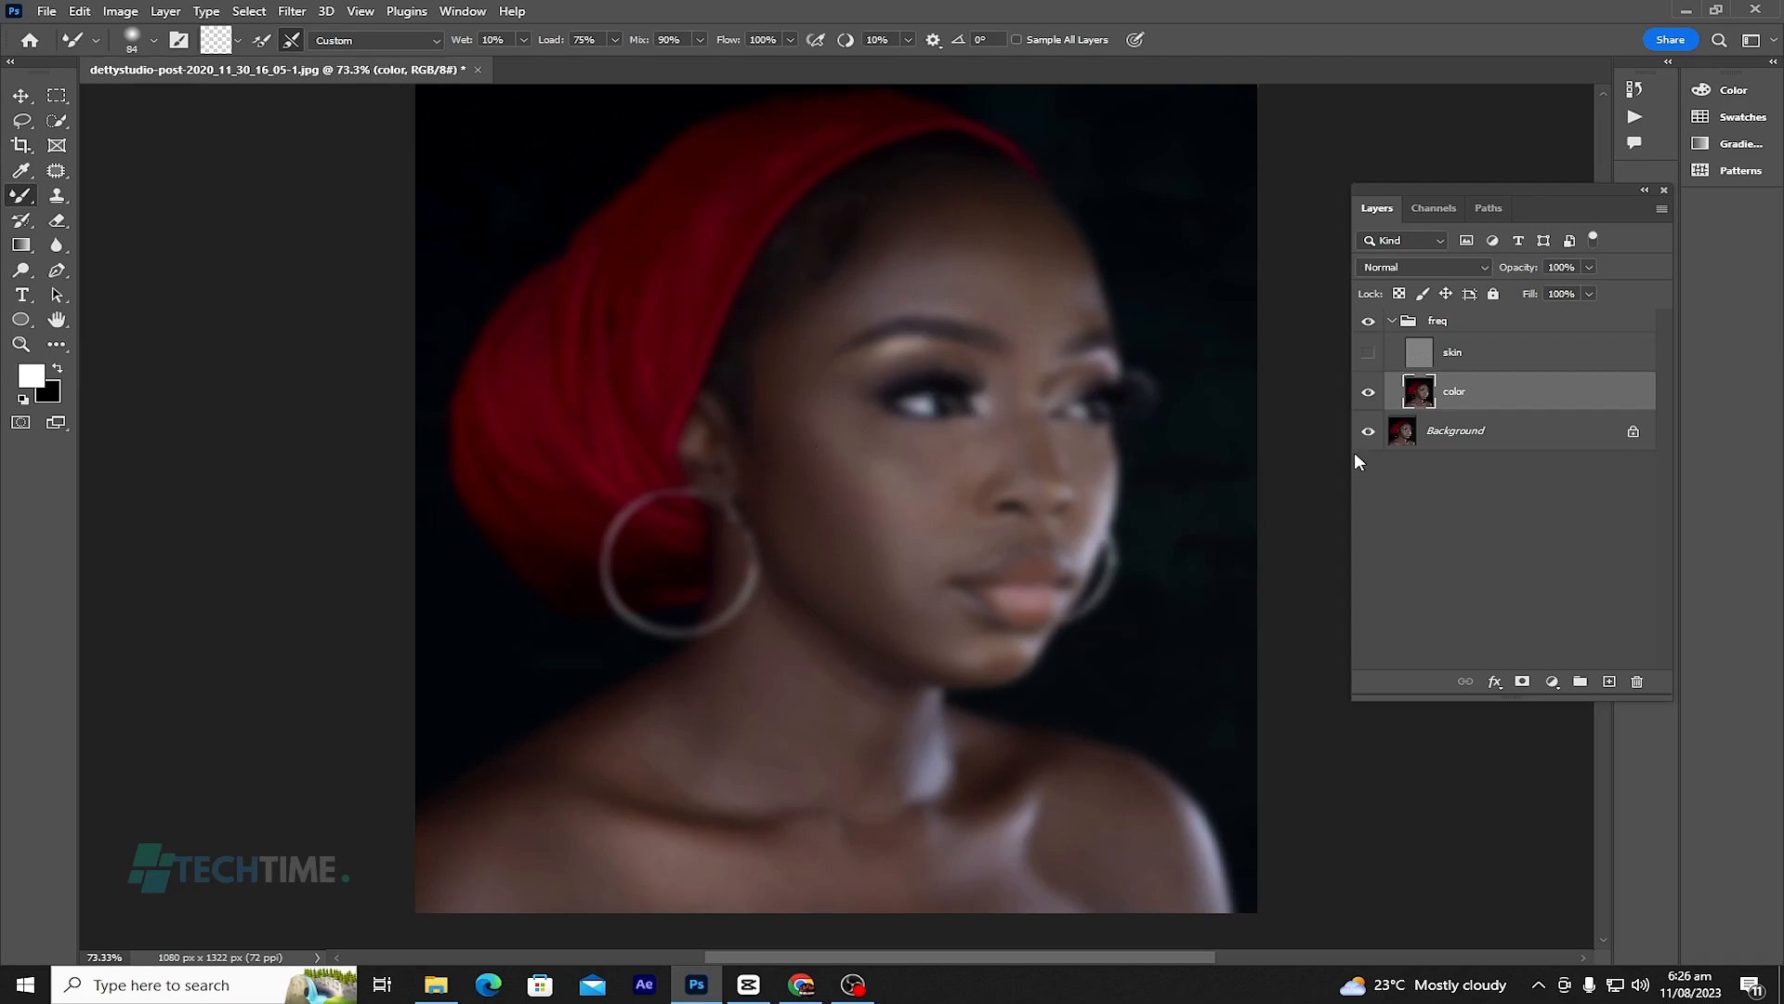
Step: Compare the retouched skin by toggling the visibility of the skin layer and the freq group, leaving the skin layer hidden
{"action": "left_click", "coordinate": [1368, 352]}
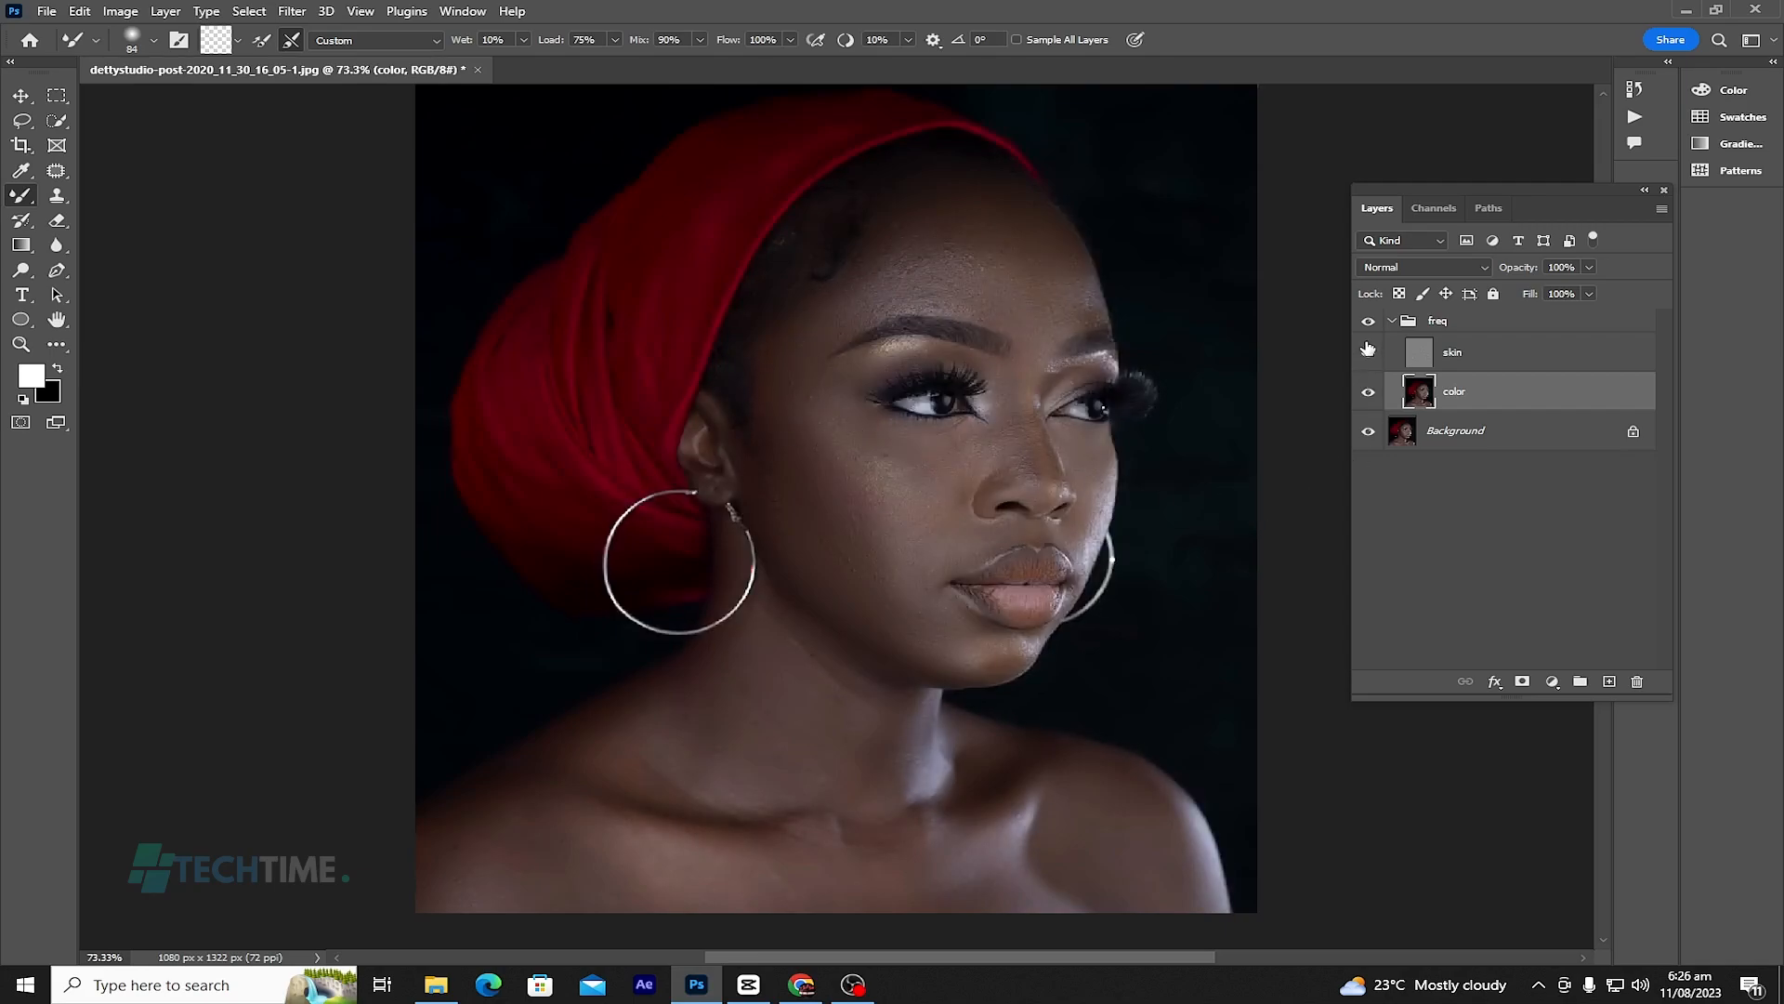
{"action": "left_click", "coordinate": [1366, 322]}
{"action": "left_click", "coordinate": [1369, 353]}
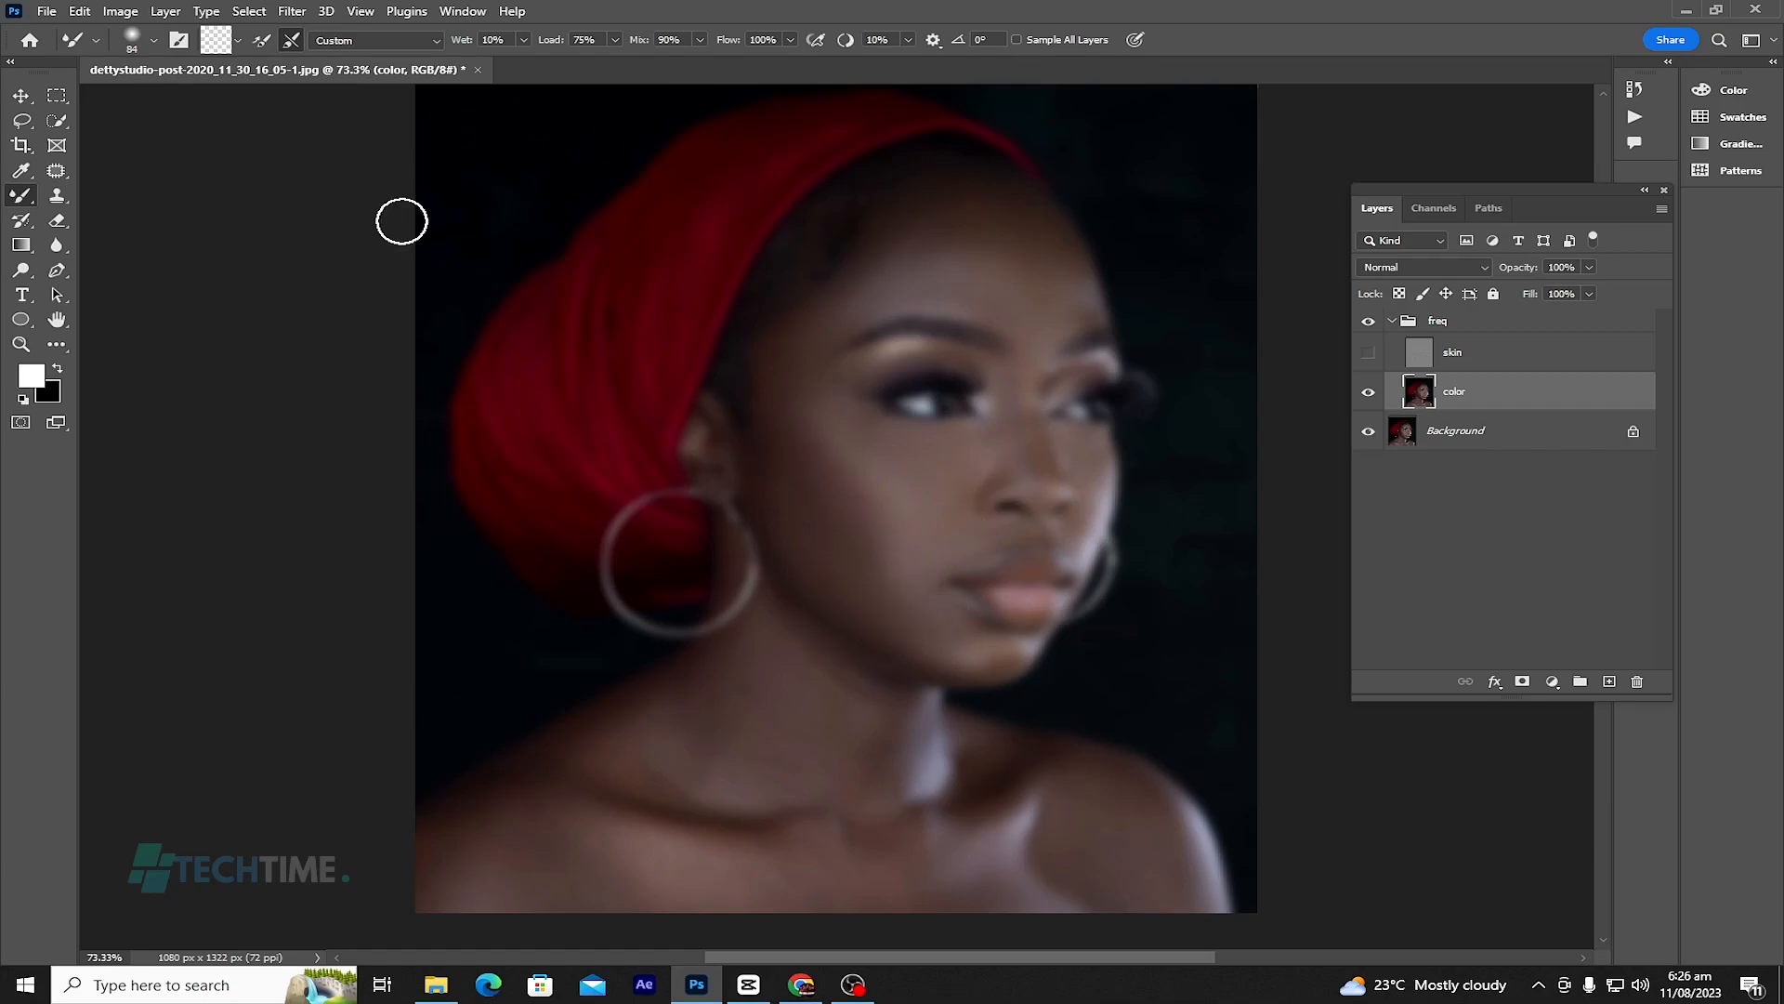
Step: Set the mixer brush size to 50 px around the jaw, and to 78 px to blend the neck skin beside the earring
{"action": "left_click", "coordinate": [154, 39]}
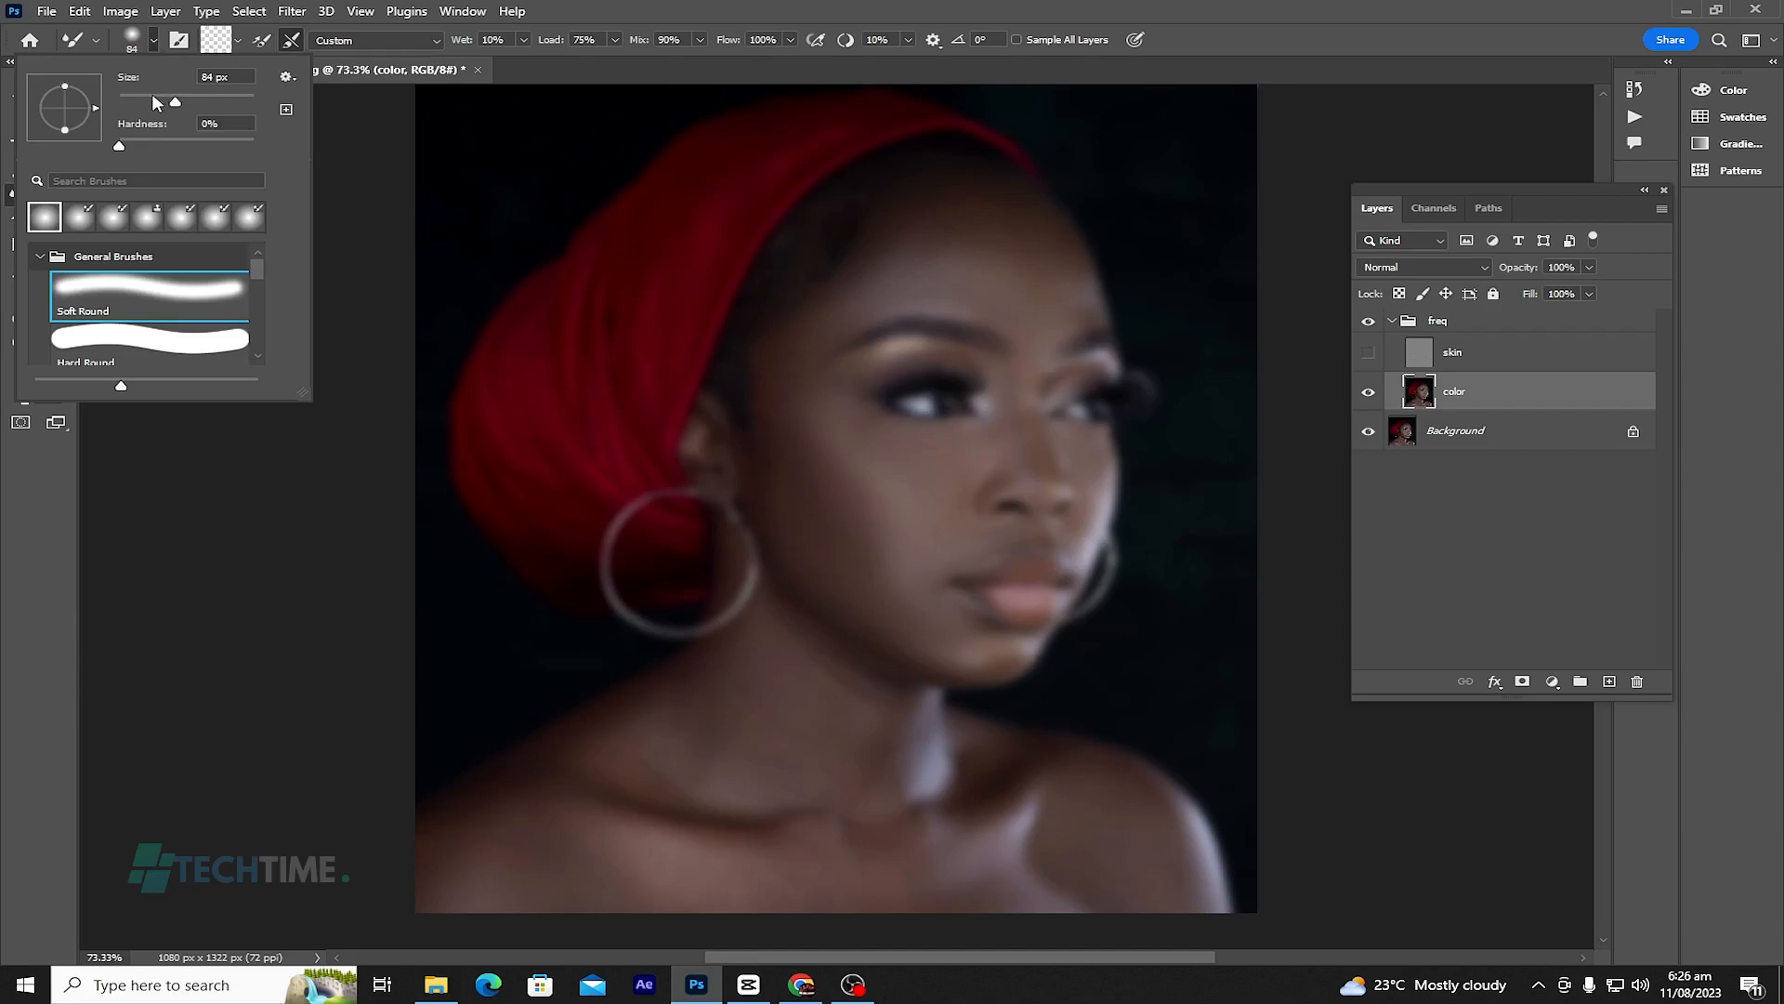
{"action": "key", "text": "Return"}
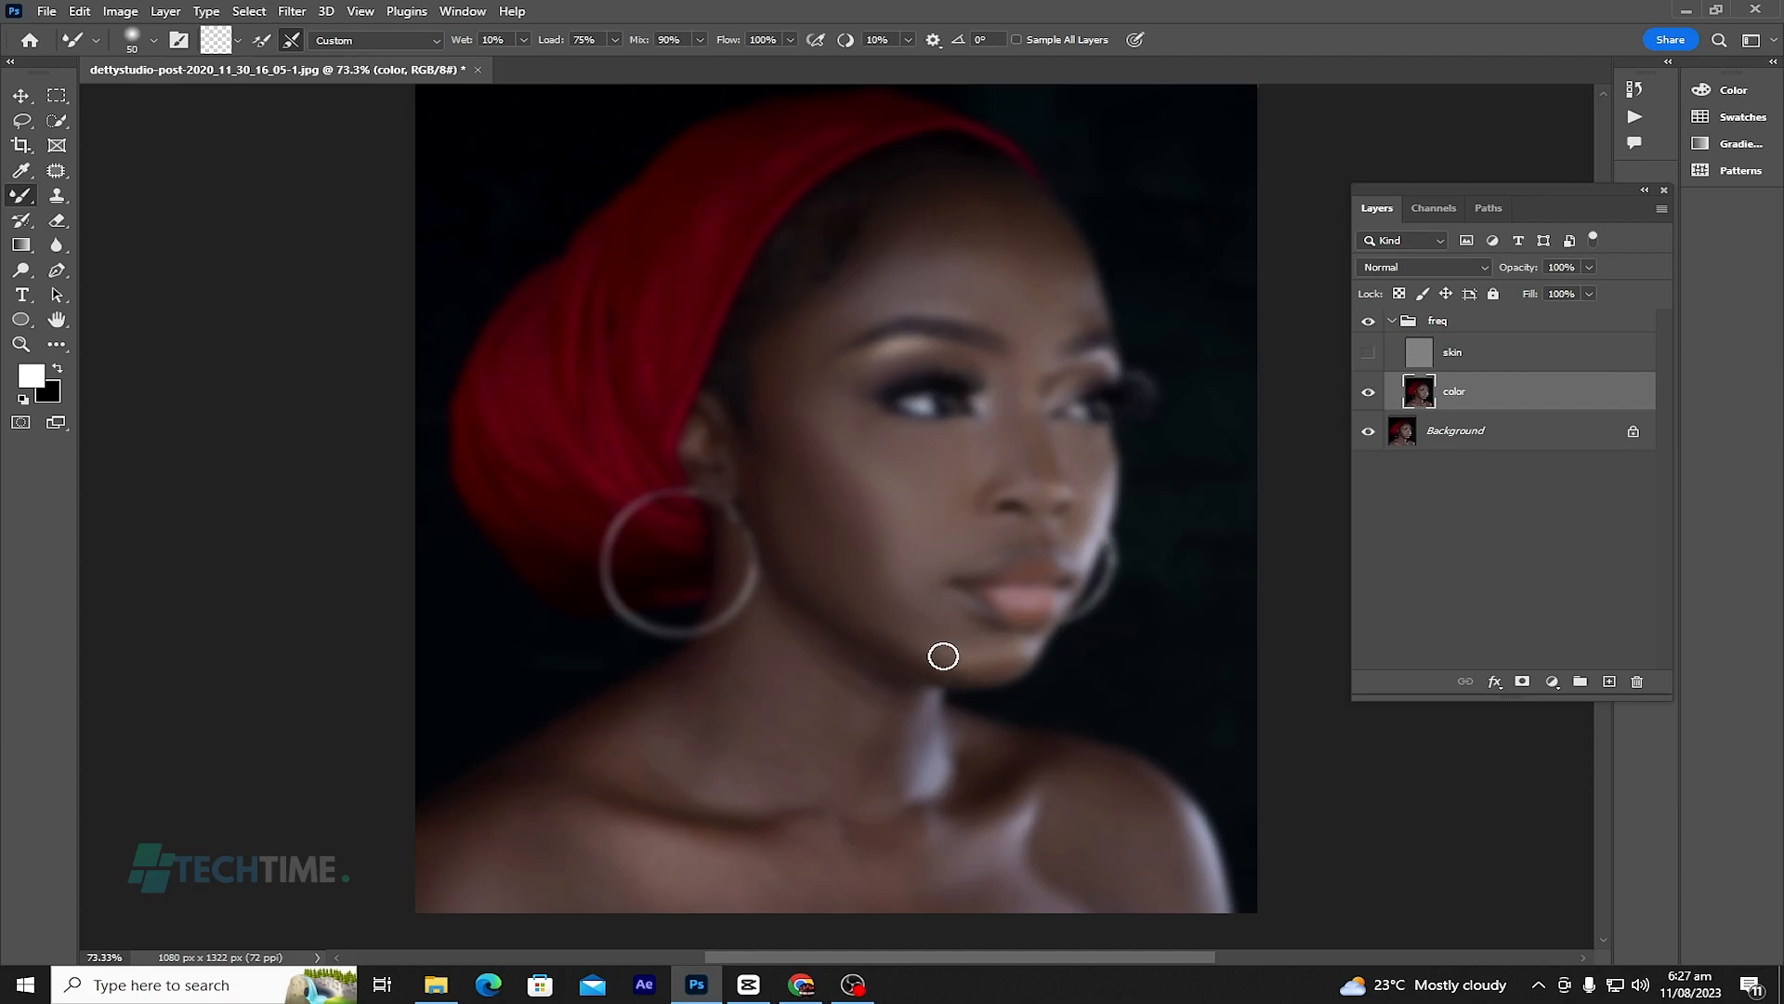
{"action": "scroll", "coordinate": [762, 638], "scroll_direction": "down", "scroll_amount": 2}
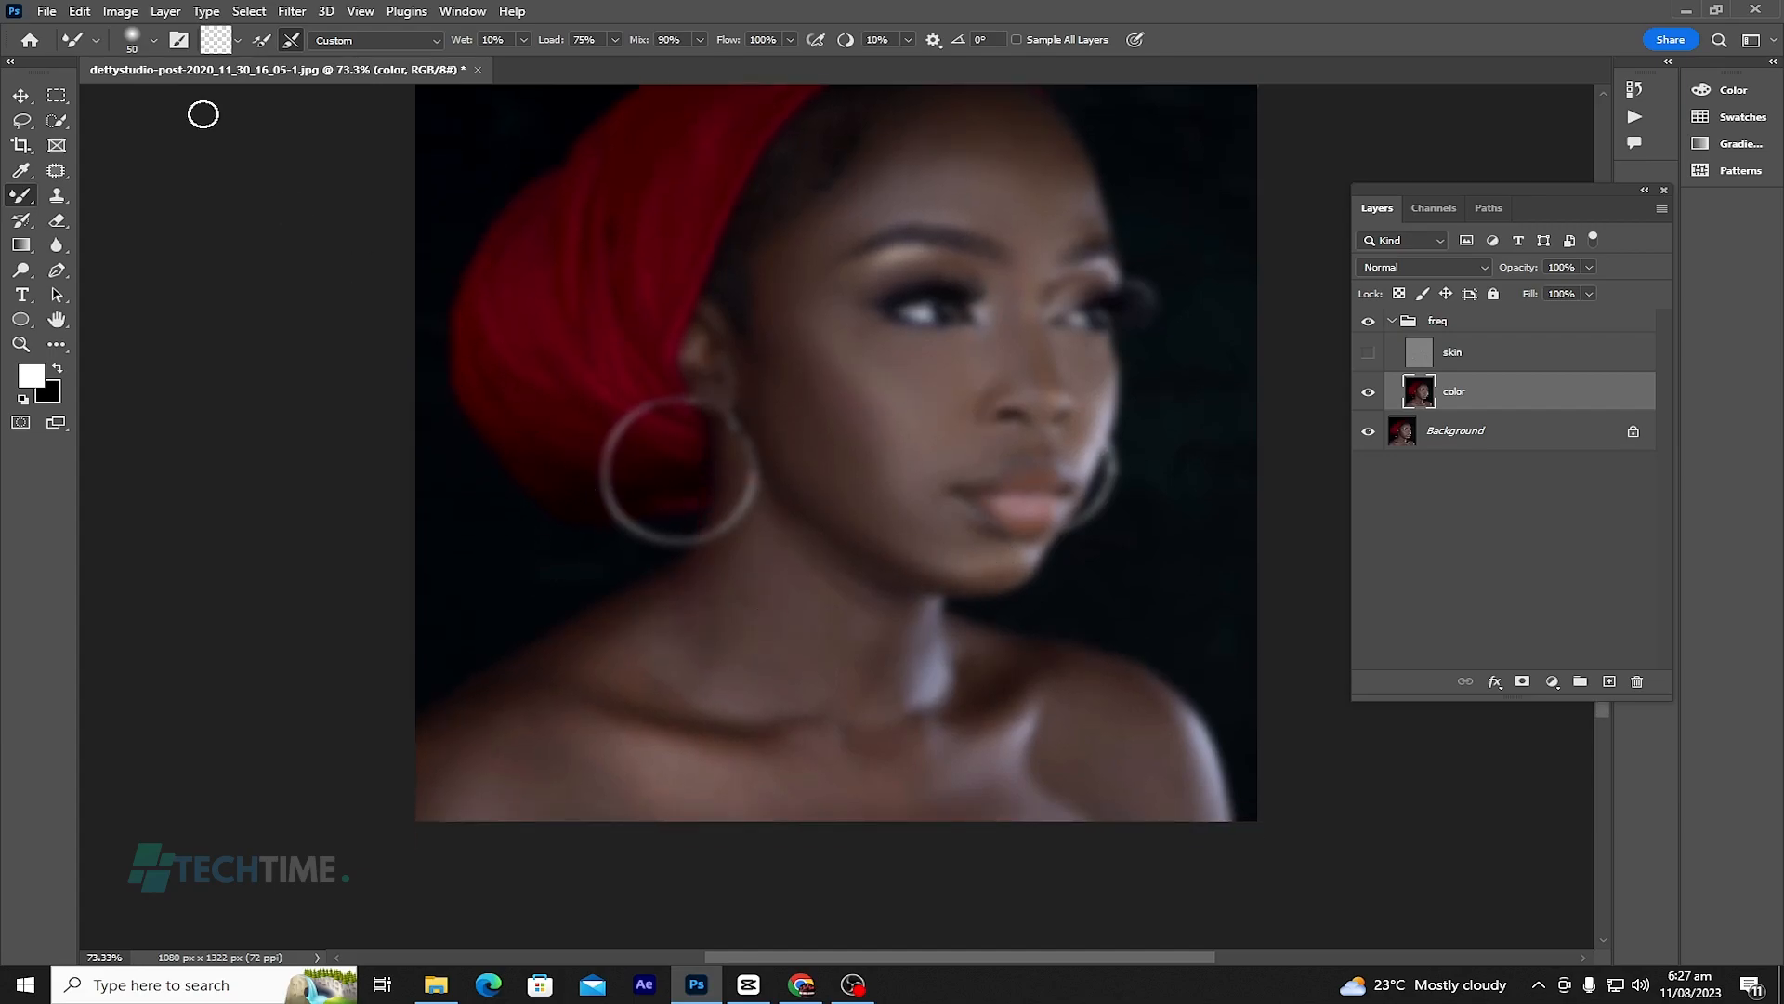
{"action": "left_click", "coordinate": [154, 41]}
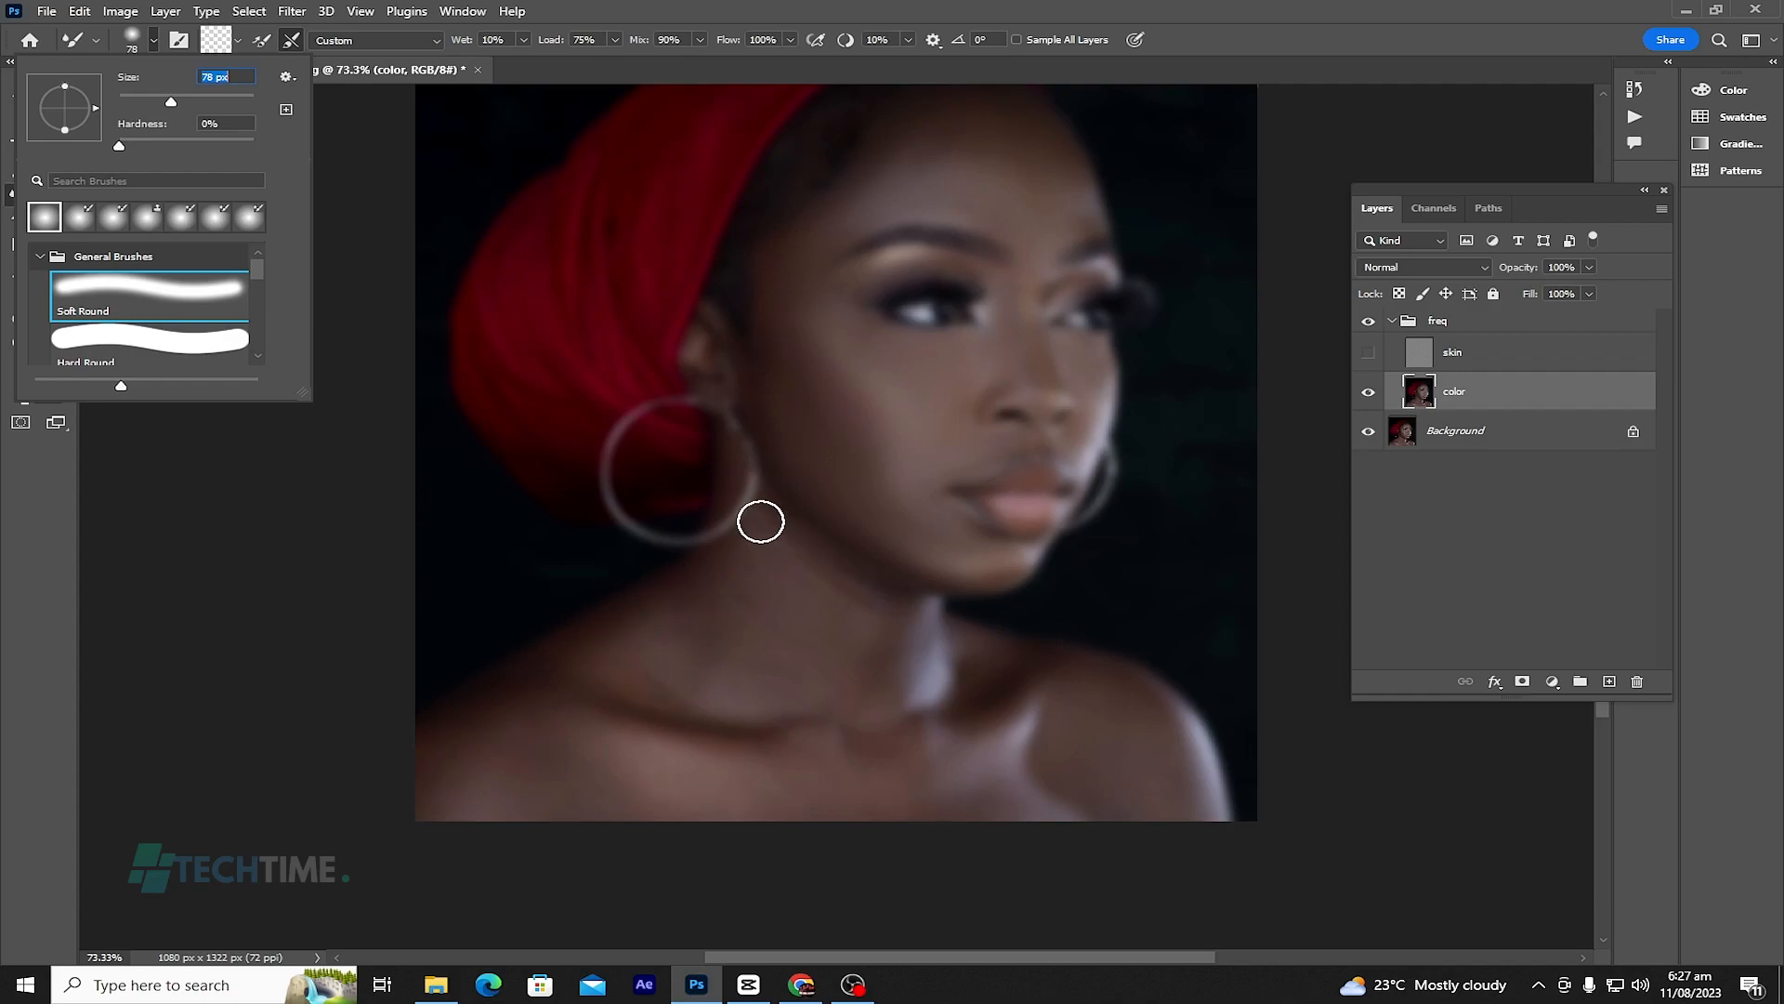
{"action": "left_click", "coordinate": [760, 517]}
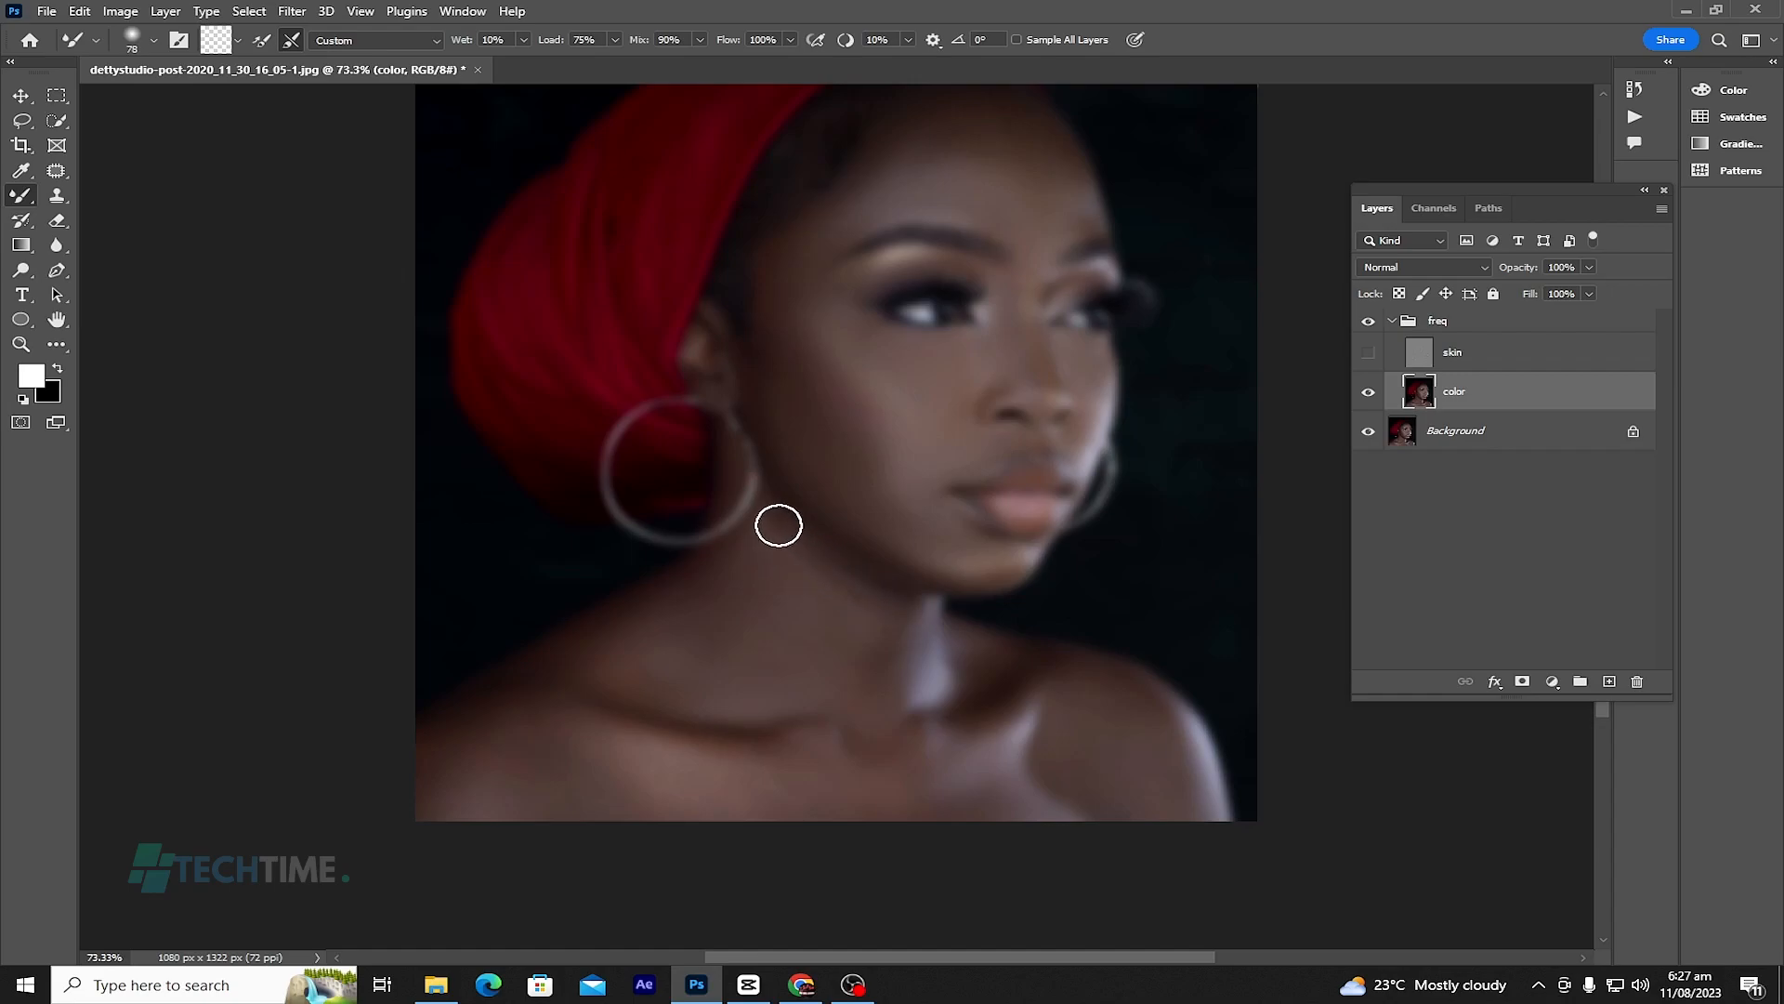
Step: Set the mixer brush size to 92 px and blend the skin tones across the shoulder, upper chest and neck
{"action": "scroll", "coordinate": [756, 629], "scroll_direction": "down", "scroll_amount": 2}
{"action": "left_click", "coordinate": [154, 42]}
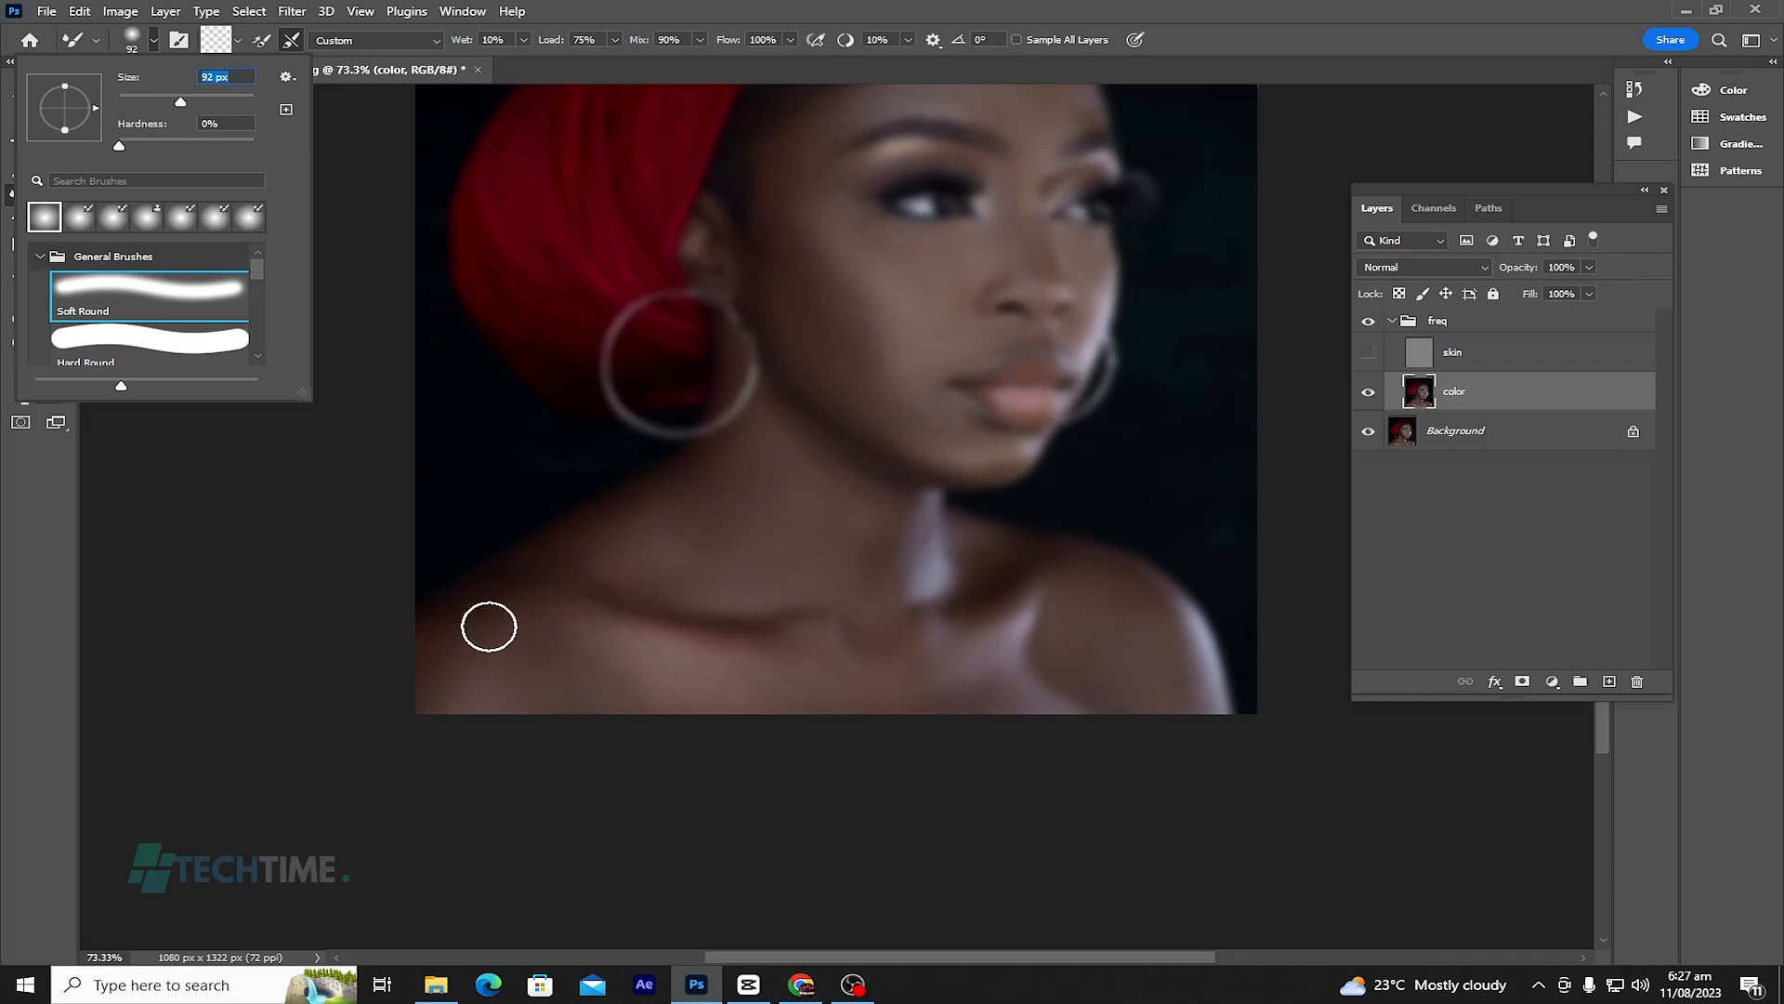
{"action": "left_click", "coordinate": [497, 627]}
{"action": "mouse_move", "coordinate": [627, 686]}
{"action": "left_mouse_down"}
{"action": "mouse_move", "coordinate": [526, 680]}
{"action": "mouse_move", "coordinate": [609, 667]}
{"action": "mouse_move", "coordinate": [447, 672]}
{"action": "mouse_move", "coordinate": [490, 605]}
{"action": "mouse_move", "coordinate": [553, 573]}
{"action": "mouse_move", "coordinate": [450, 666]}
{"action": "mouse_move", "coordinate": [727, 691]}
{"action": "mouse_move", "coordinate": [867, 677]}
{"action": "mouse_move", "coordinate": [818, 667]}
{"action": "mouse_move", "coordinate": [818, 635]}
{"action": "mouse_move", "coordinate": [800, 682]}
{"action": "mouse_move", "coordinate": [571, 631]}
{"action": "mouse_move", "coordinate": [863, 699]}
{"action": "mouse_move", "coordinate": [1029, 647]}
{"action": "mouse_move", "coordinate": [961, 695]}
{"action": "mouse_move", "coordinate": [1052, 691]}
{"action": "mouse_move", "coordinate": [1081, 649]}
{"action": "mouse_move", "coordinate": [1079, 593]}
{"action": "mouse_move", "coordinate": [1124, 664]}
{"action": "mouse_move", "coordinate": [1124, 616]}
{"action": "mouse_move", "coordinate": [1170, 657]}
{"action": "mouse_move", "coordinate": [1174, 693]}
{"action": "mouse_move", "coordinate": [1172, 651]}
{"action": "mouse_move", "coordinate": [1120, 601]}
{"action": "mouse_move", "coordinate": [1158, 672]}
{"action": "mouse_move", "coordinate": [1115, 692]}
{"action": "mouse_move", "coordinate": [976, 691]}
{"action": "mouse_move", "coordinate": [943, 550]}
{"action": "mouse_move", "coordinate": [972, 588]}
{"action": "mouse_move", "coordinate": [996, 558]}
{"action": "mouse_move", "coordinate": [947, 592]}
{"action": "mouse_move", "coordinate": [815, 614]}
{"action": "mouse_move", "coordinate": [834, 554]}
{"action": "mouse_move", "coordinate": [851, 658]}
{"action": "mouse_move", "coordinate": [857, 593]}
{"action": "mouse_move", "coordinate": [853, 633]}
{"action": "mouse_move", "coordinate": [815, 581]}
{"action": "mouse_move", "coordinate": [737, 604]}
{"action": "mouse_move", "coordinate": [607, 557]}
{"action": "mouse_move", "coordinate": [761, 555]}
{"action": "mouse_move", "coordinate": [805, 536]}
{"action": "mouse_move", "coordinate": [773, 525]}
{"action": "mouse_move", "coordinate": [793, 521]}
{"action": "mouse_move", "coordinate": [894, 558]}
{"action": "mouse_move", "coordinate": [648, 519]}
{"action": "mouse_move", "coordinate": [675, 507]}
{"action": "mouse_move", "coordinate": [463, 624]}
{"action": "mouse_move", "coordinate": [434, 694]}
{"action": "mouse_move", "coordinate": [575, 700]}
{"action": "left_mouse_up"}
{"action": "scroll", "coordinate": [638, 704], "scroll_direction": "up", "scroll_amount": 1}
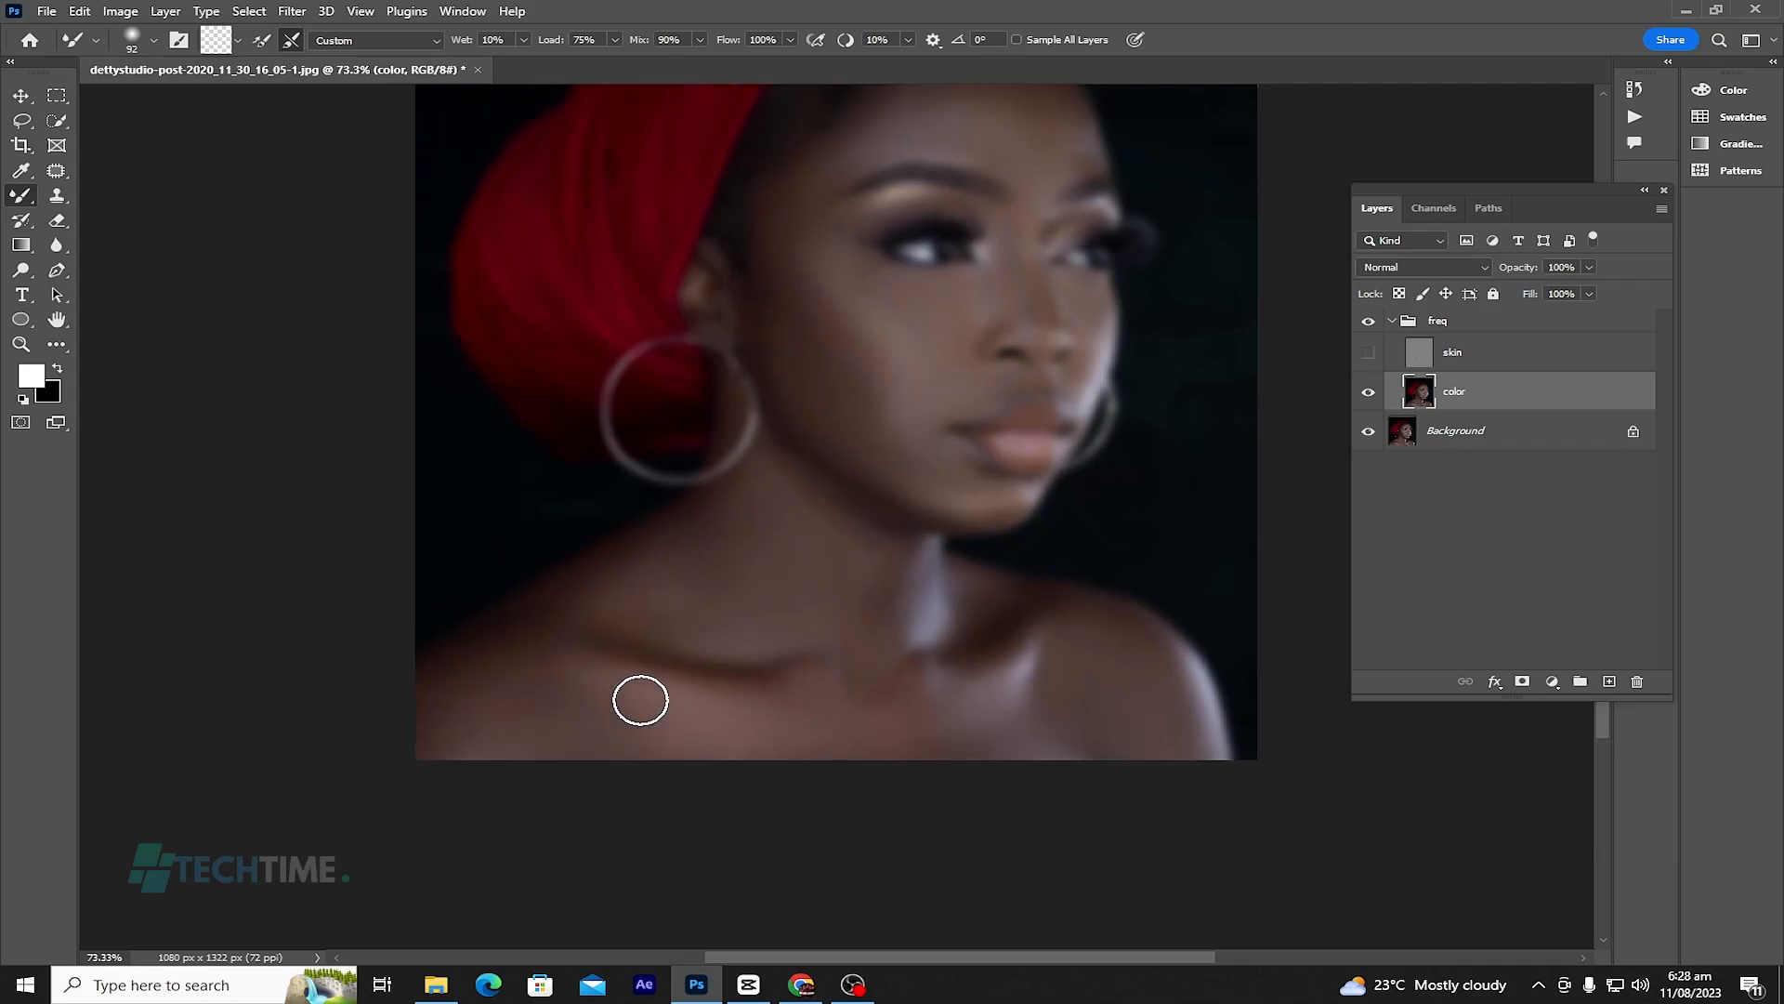
{"action": "mouse_move", "coordinate": [506, 649]}
{"action": "left_mouse_down"}
{"action": "mouse_move", "coordinate": [590, 594]}
{"action": "mouse_move", "coordinate": [504, 643]}
{"action": "mouse_move", "coordinate": [580, 680]}
{"action": "left_mouse_up"}
{"action": "scroll", "coordinate": [580, 679], "scroll_direction": "up", "scroll_amount": 3}
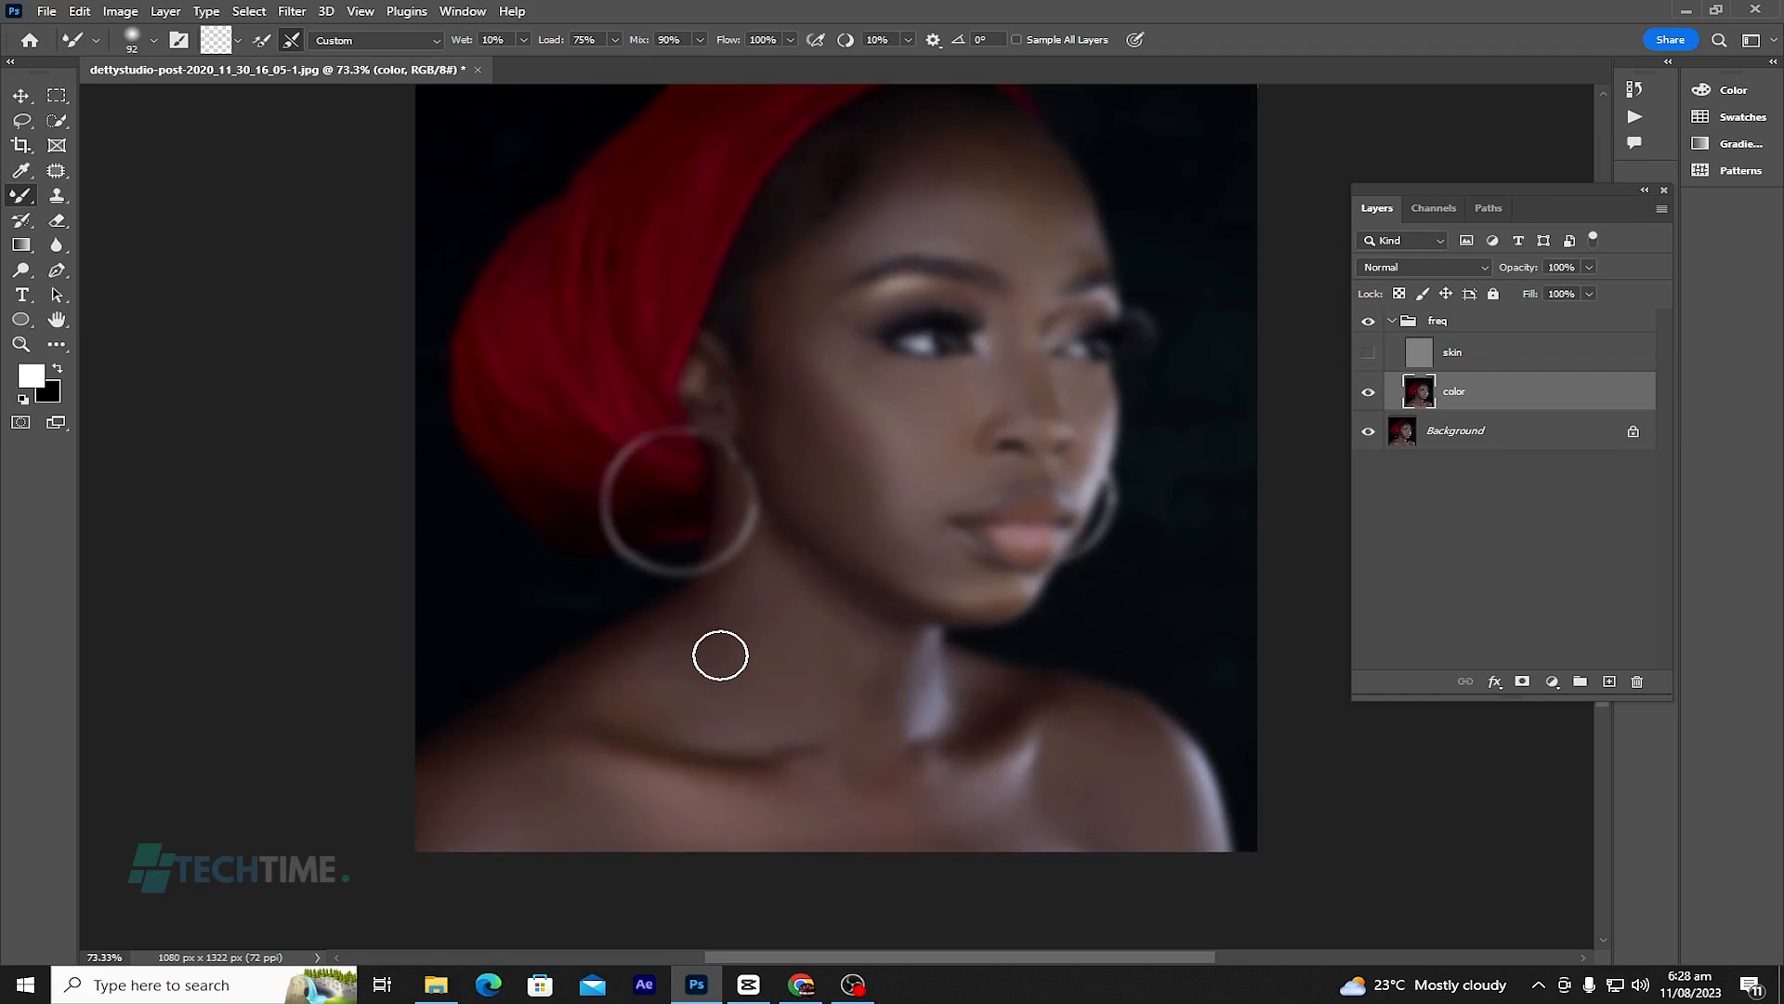
{"action": "mouse_move", "coordinate": [732, 707]}
{"action": "left_mouse_down"}
{"action": "mouse_move", "coordinate": [669, 704]}
{"action": "mouse_move", "coordinate": [692, 686]}
{"action": "mouse_move", "coordinate": [586, 712]}
{"action": "mouse_move", "coordinate": [453, 791]}
{"action": "mouse_move", "coordinate": [793, 646]}
{"action": "left_mouse_up"}
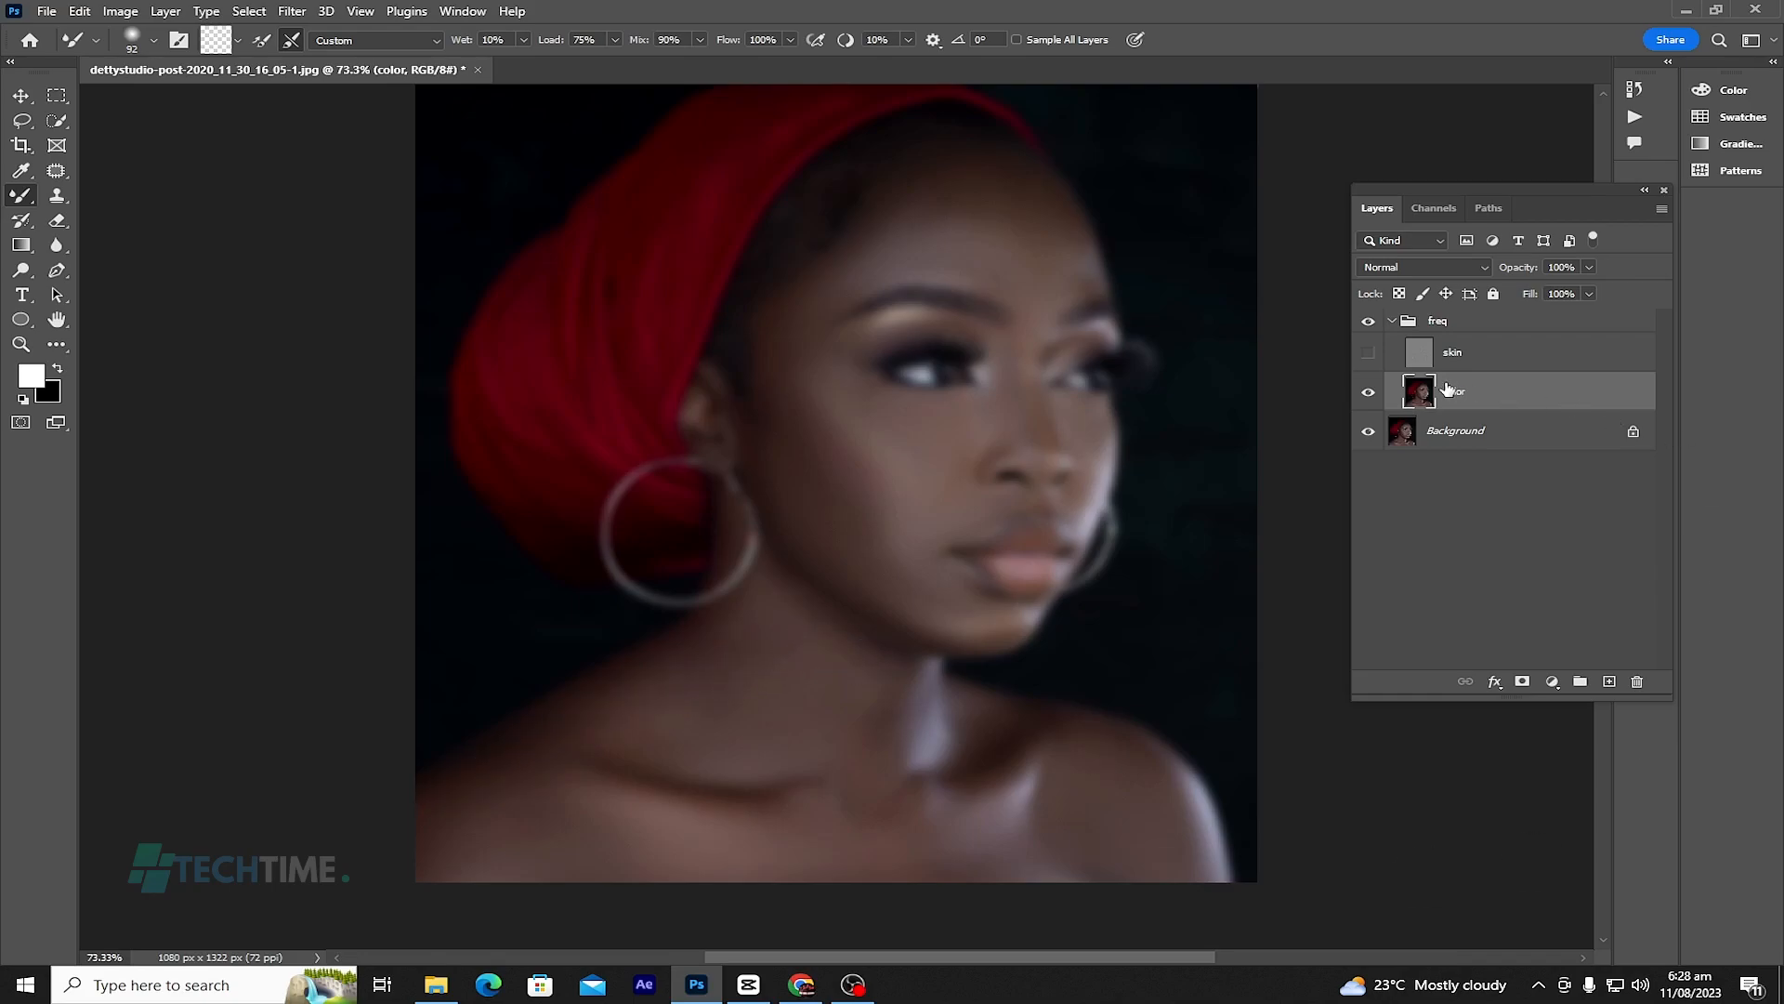
Step: Show the skin layer again, and compare the portrait with and without the freq group
{"action": "left_click", "coordinate": [1370, 353]}
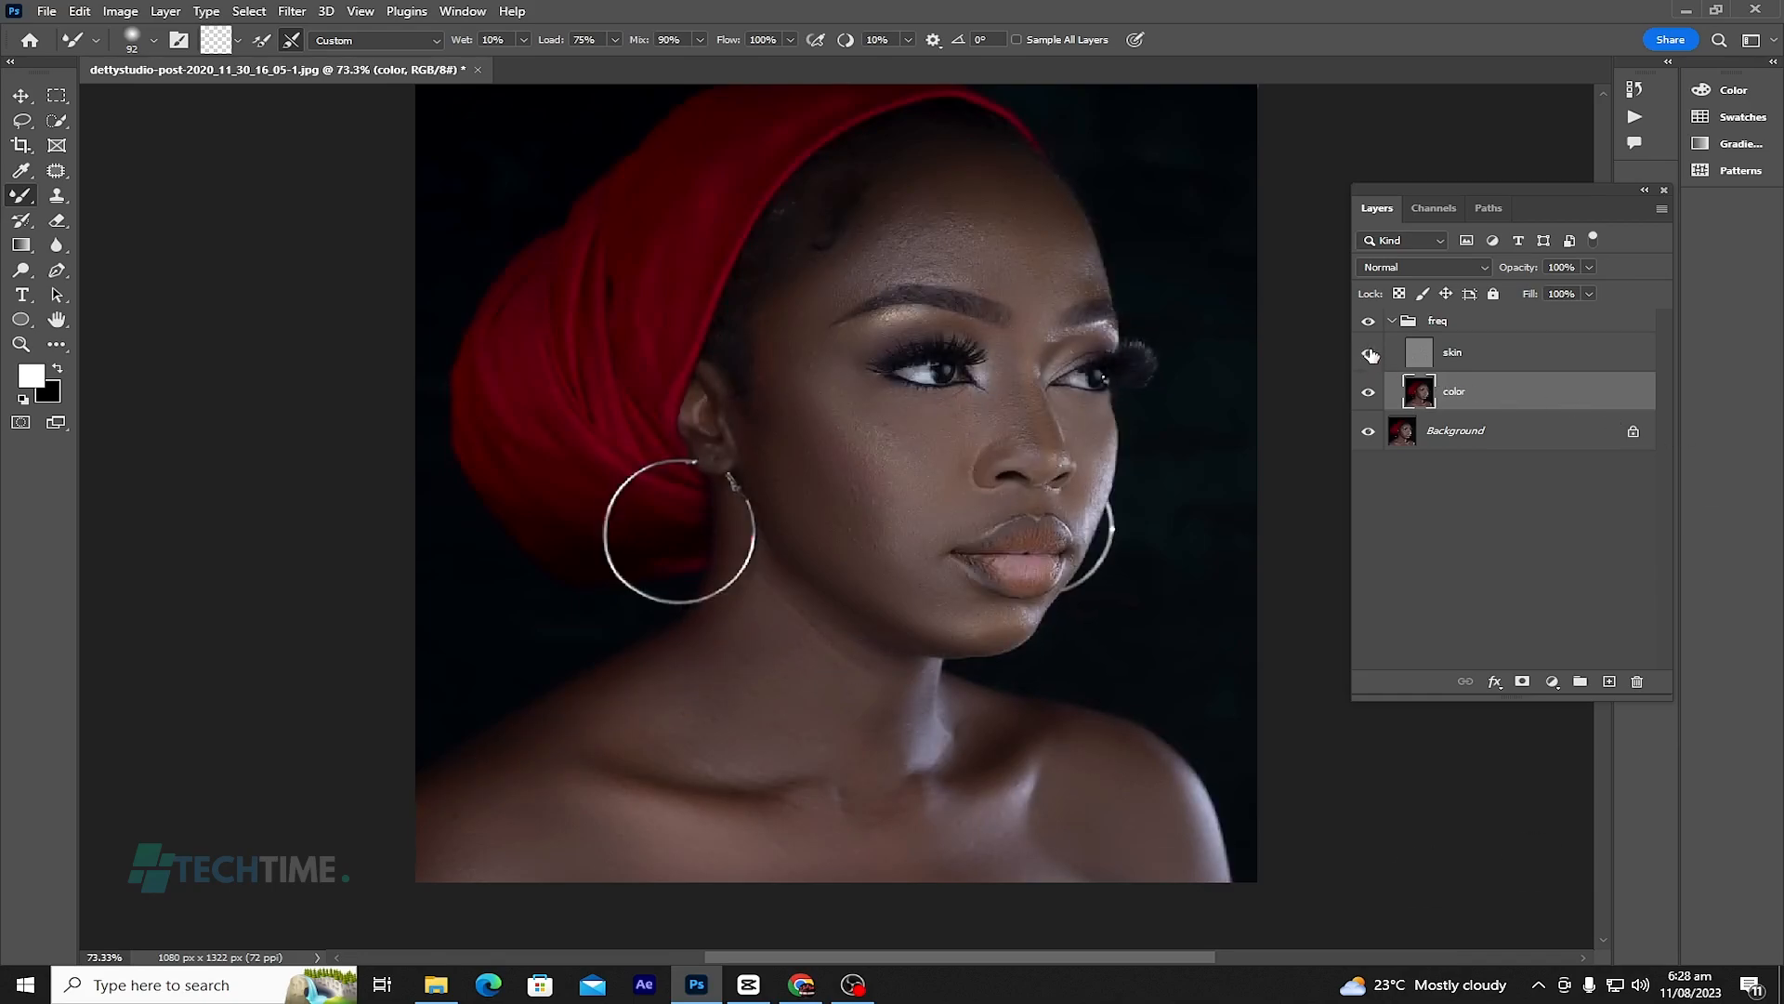
{"action": "left_click", "coordinate": [1367, 321]}
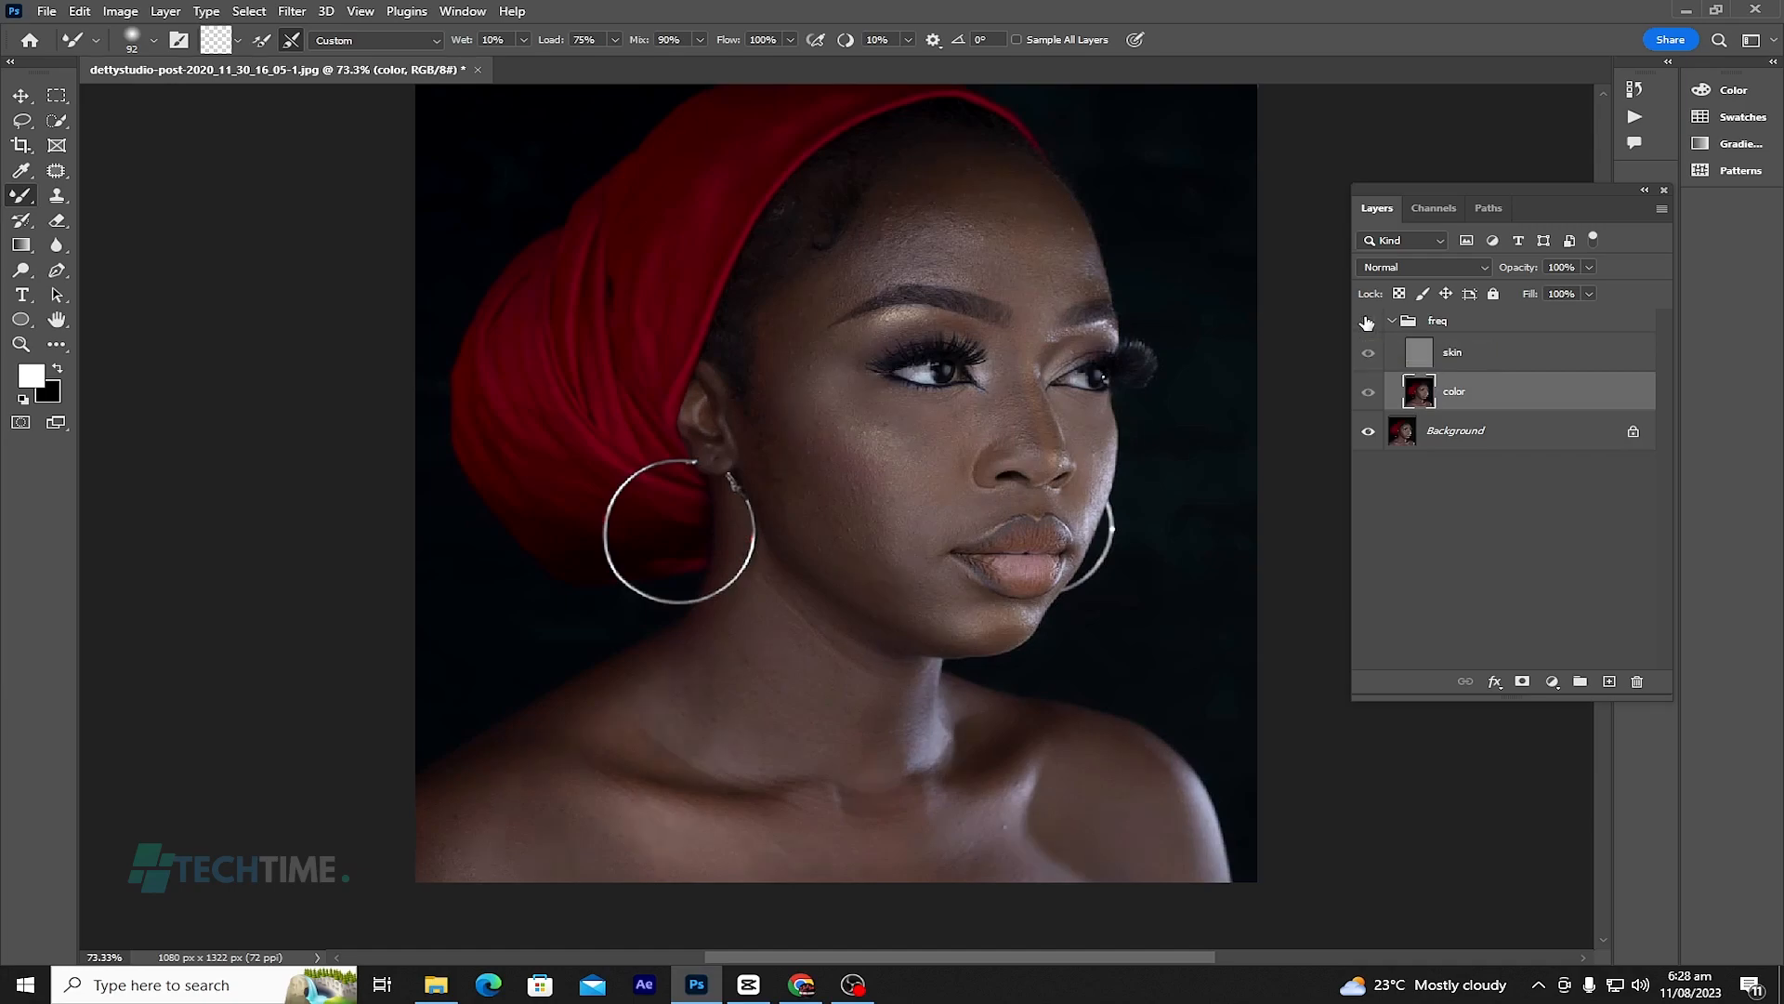
{"action": "left_click", "coordinate": [1367, 321]}
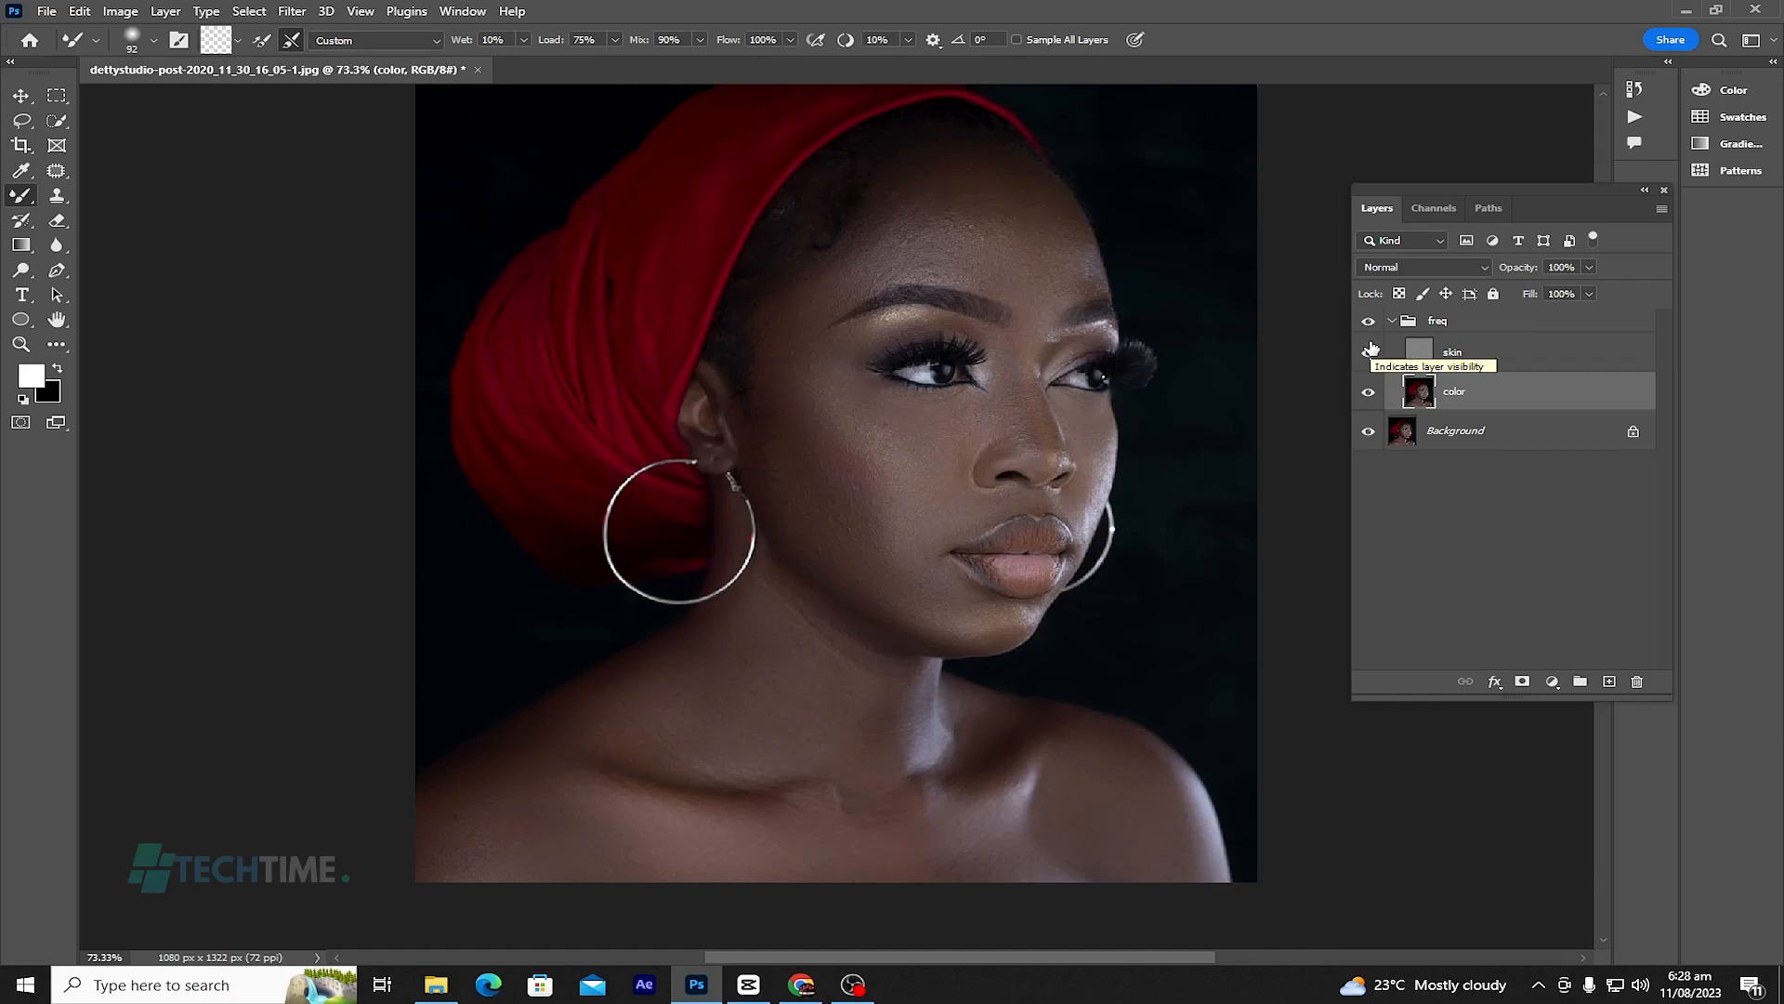
Step: Select the cheek area between the eye, nose and mouth with the Lasso tool, using a 25 px feather
{"action": "left_click", "coordinate": [30, 119]}
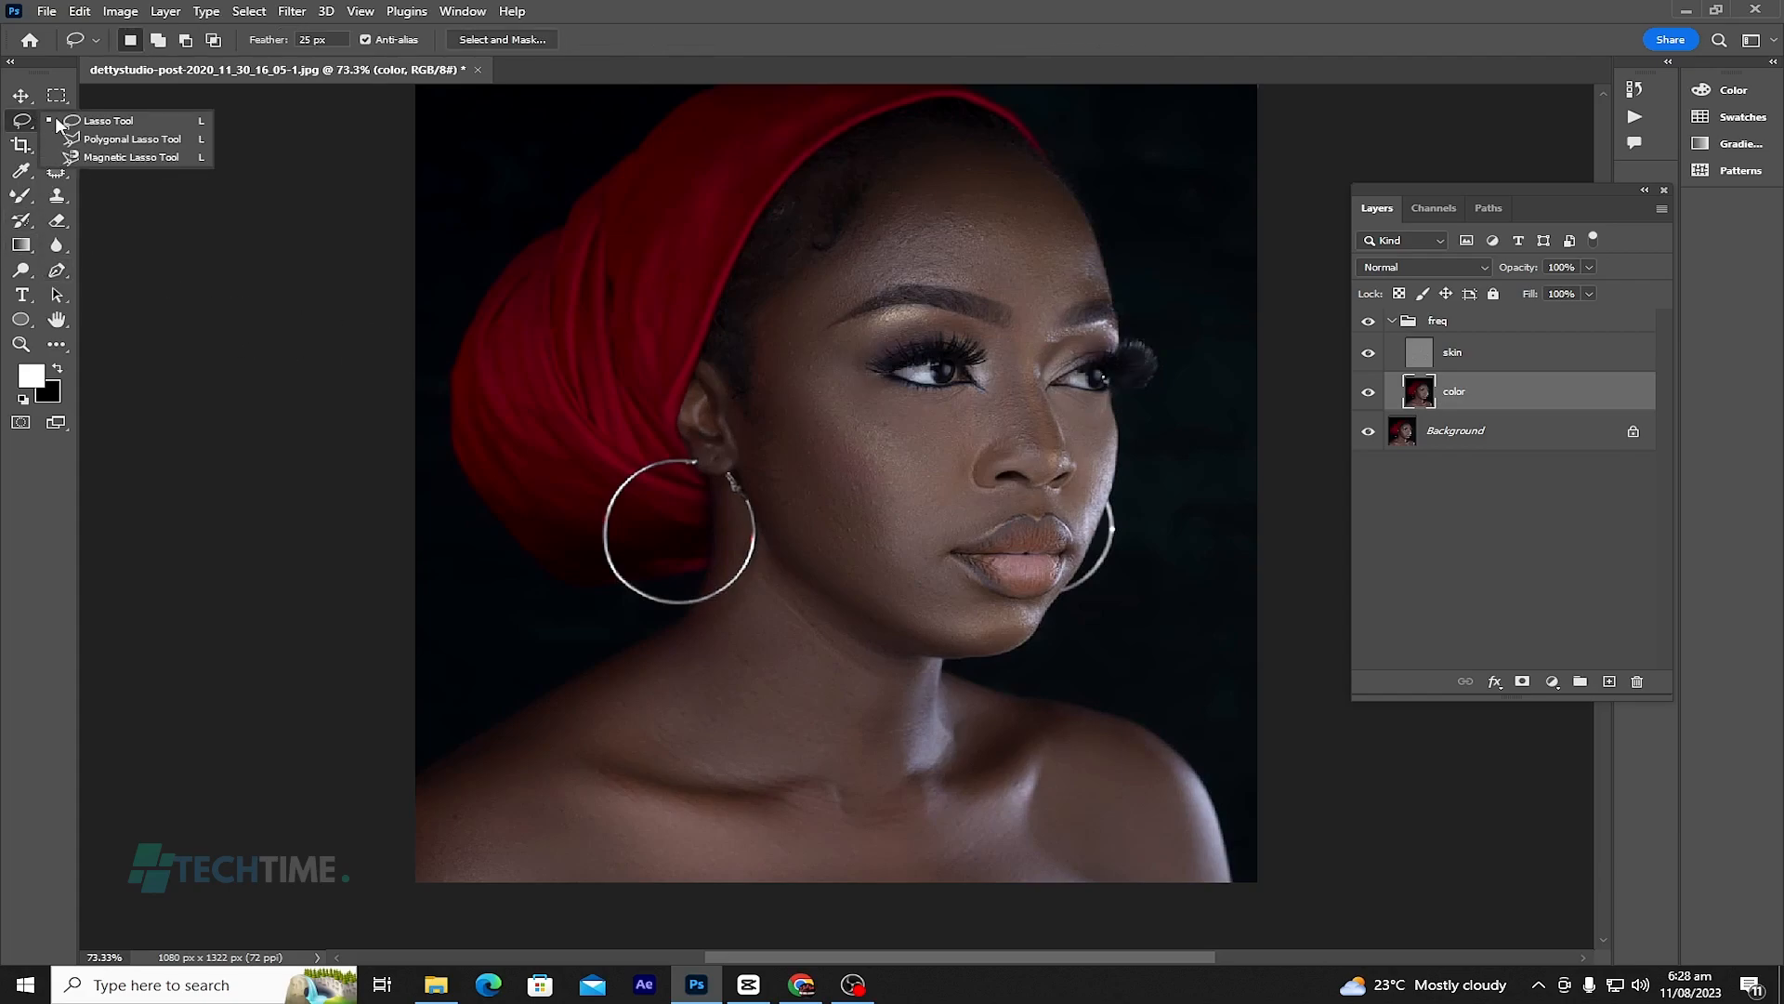
{"action": "left_click", "coordinate": [108, 119]}
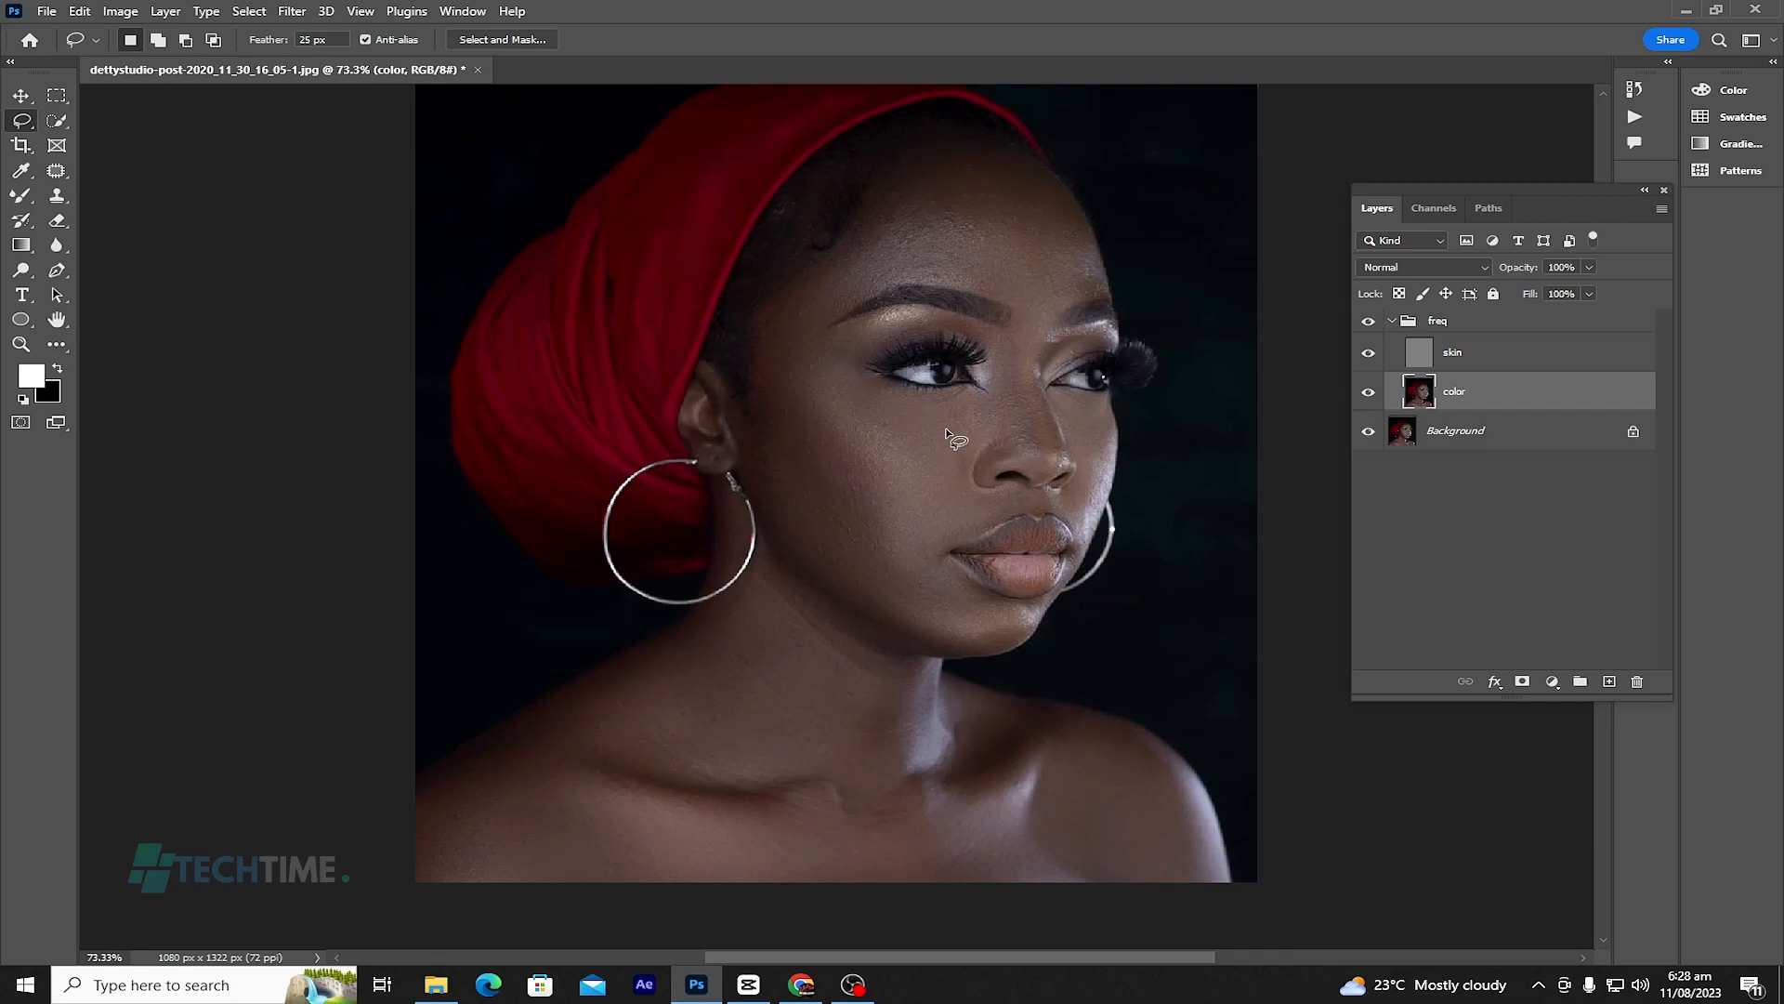
{"action": "left_click_drag", "start_coordinate": [971, 398], "coordinate": [844, 406]}
{"action": "mouse_move", "coordinate": [901, 521]}
{"action": "left_mouse_down"}
{"action": "mouse_move", "coordinate": [913, 548]}
{"action": "mouse_move", "coordinate": [935, 529]}
{"action": "left_mouse_up"}
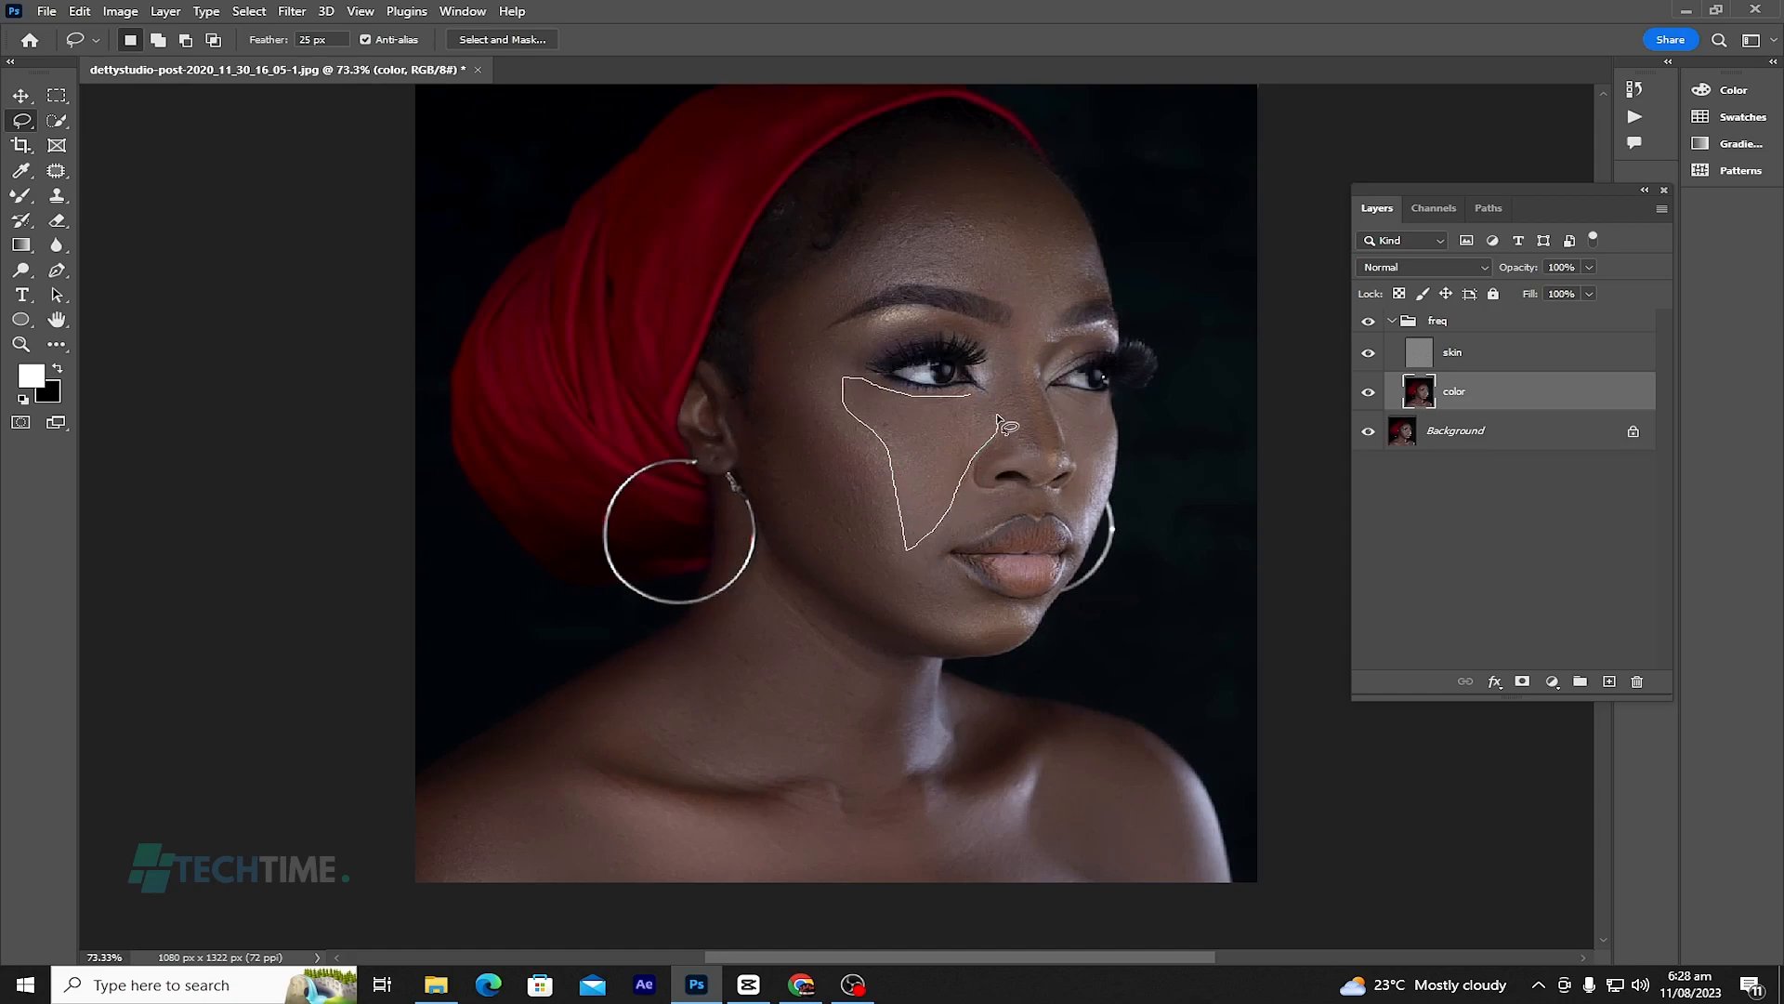
{"action": "left_click_drag", "start_coordinate": [969, 400], "coordinate": [966, 393]}
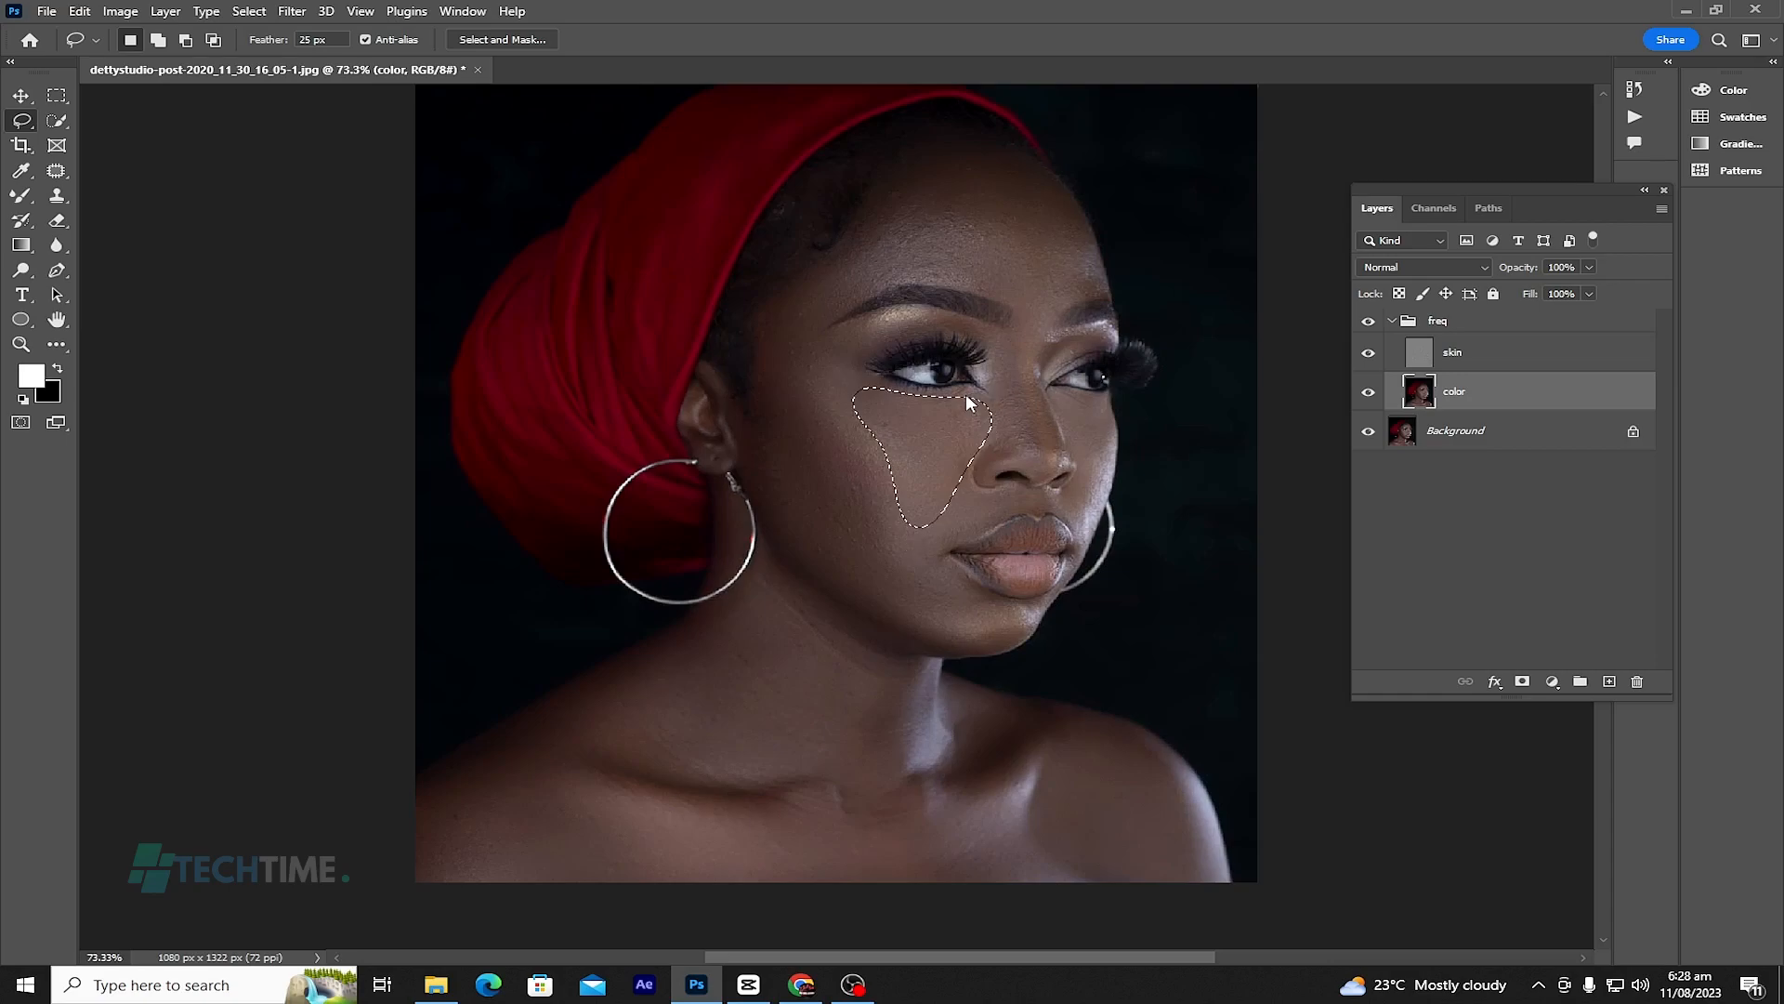
Step: Apply a Gaussian Blur with a 20 px radius to the selected cheek area on the color layer
{"action": "left_click", "coordinate": [292, 11]}
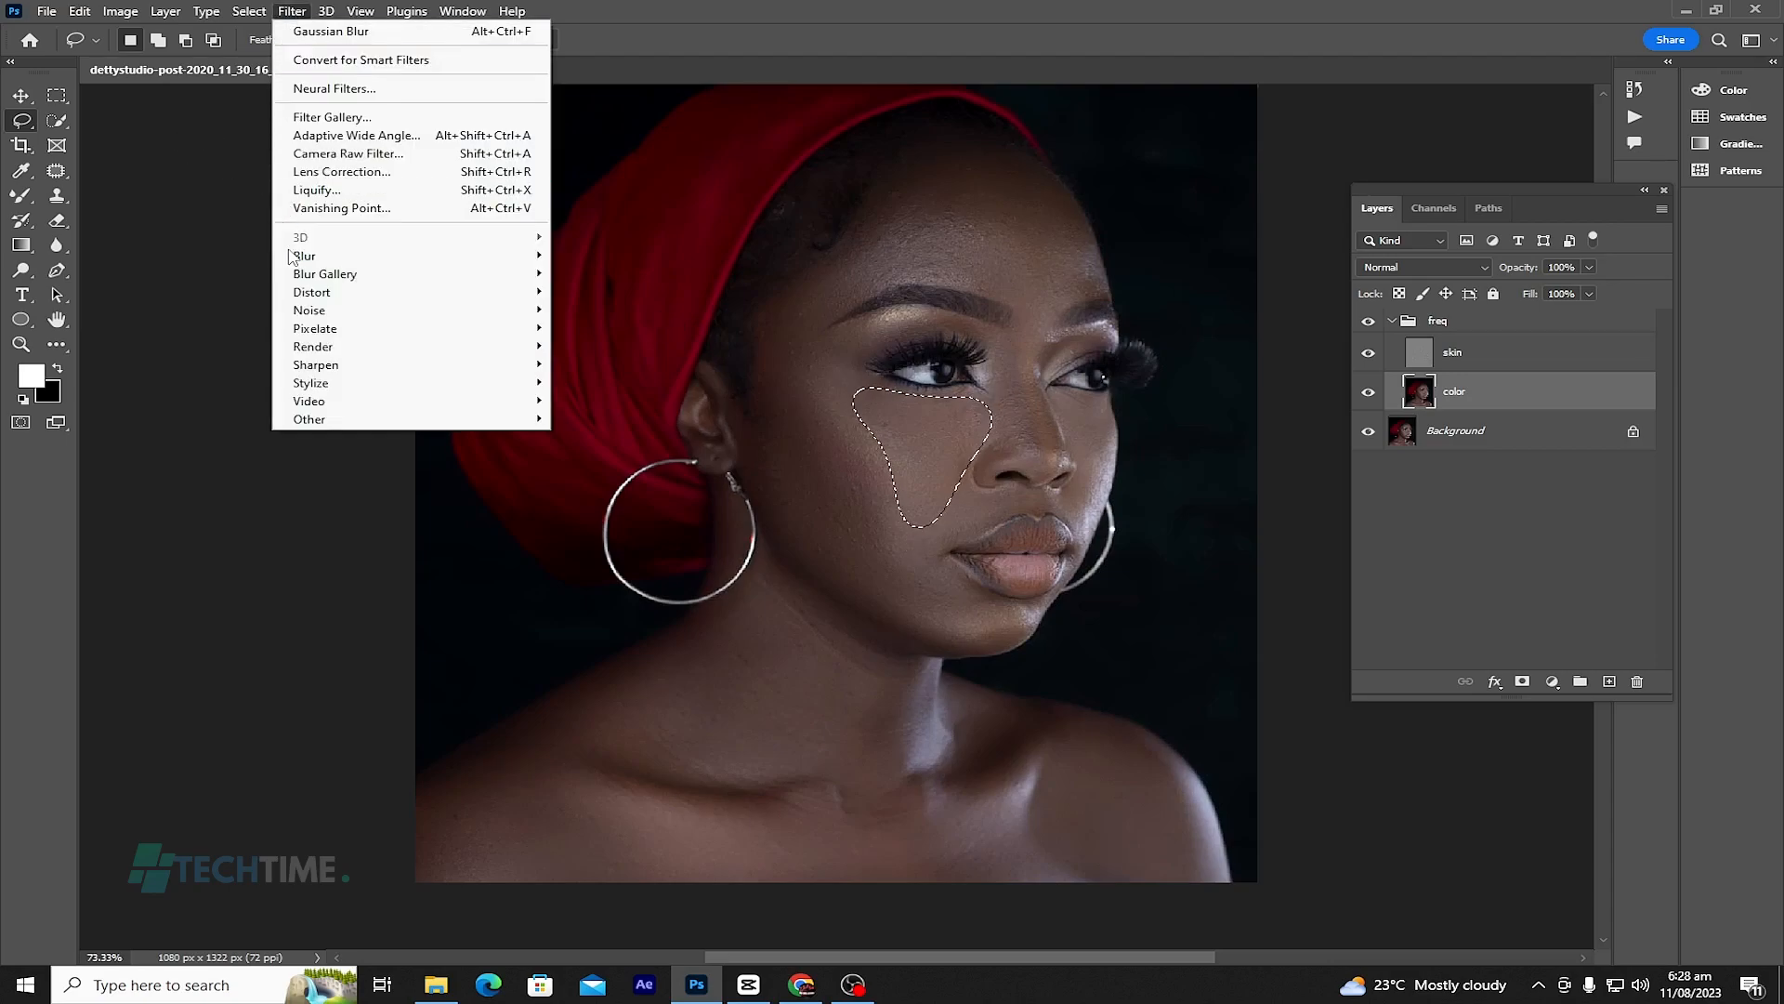
{"action": "mouse_move", "coordinate": [353, 257]}
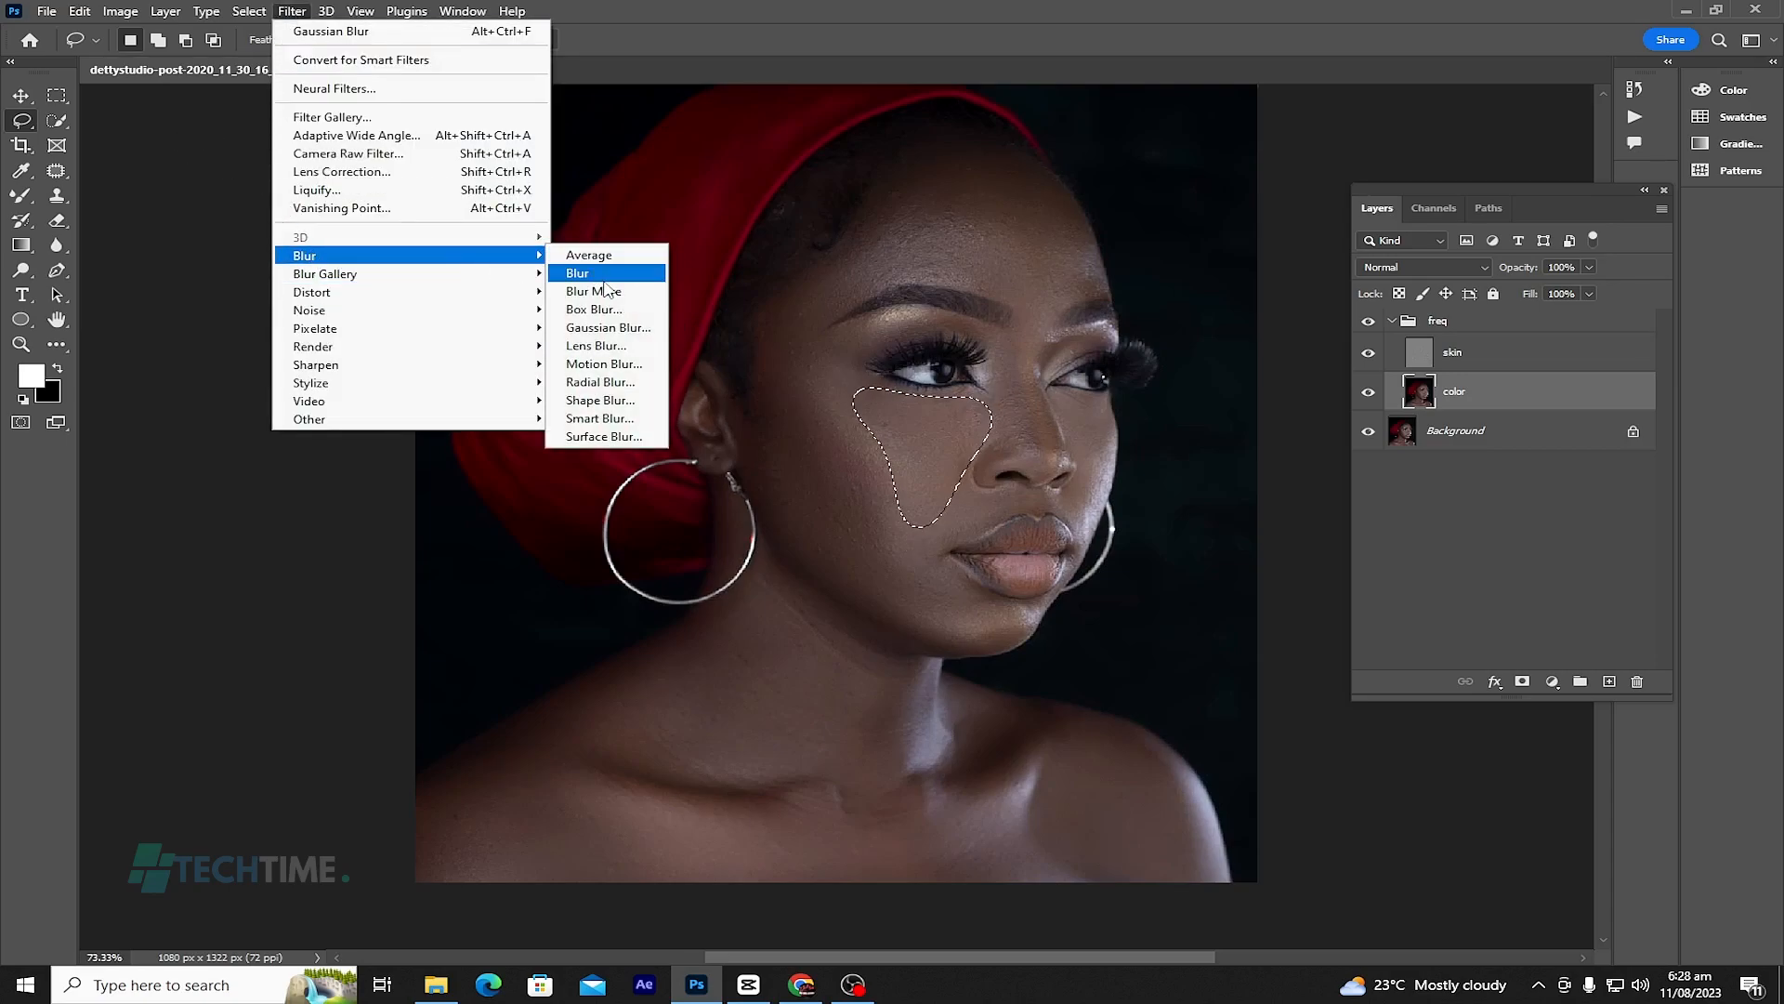
{"action": "left_click", "coordinate": [609, 328]}
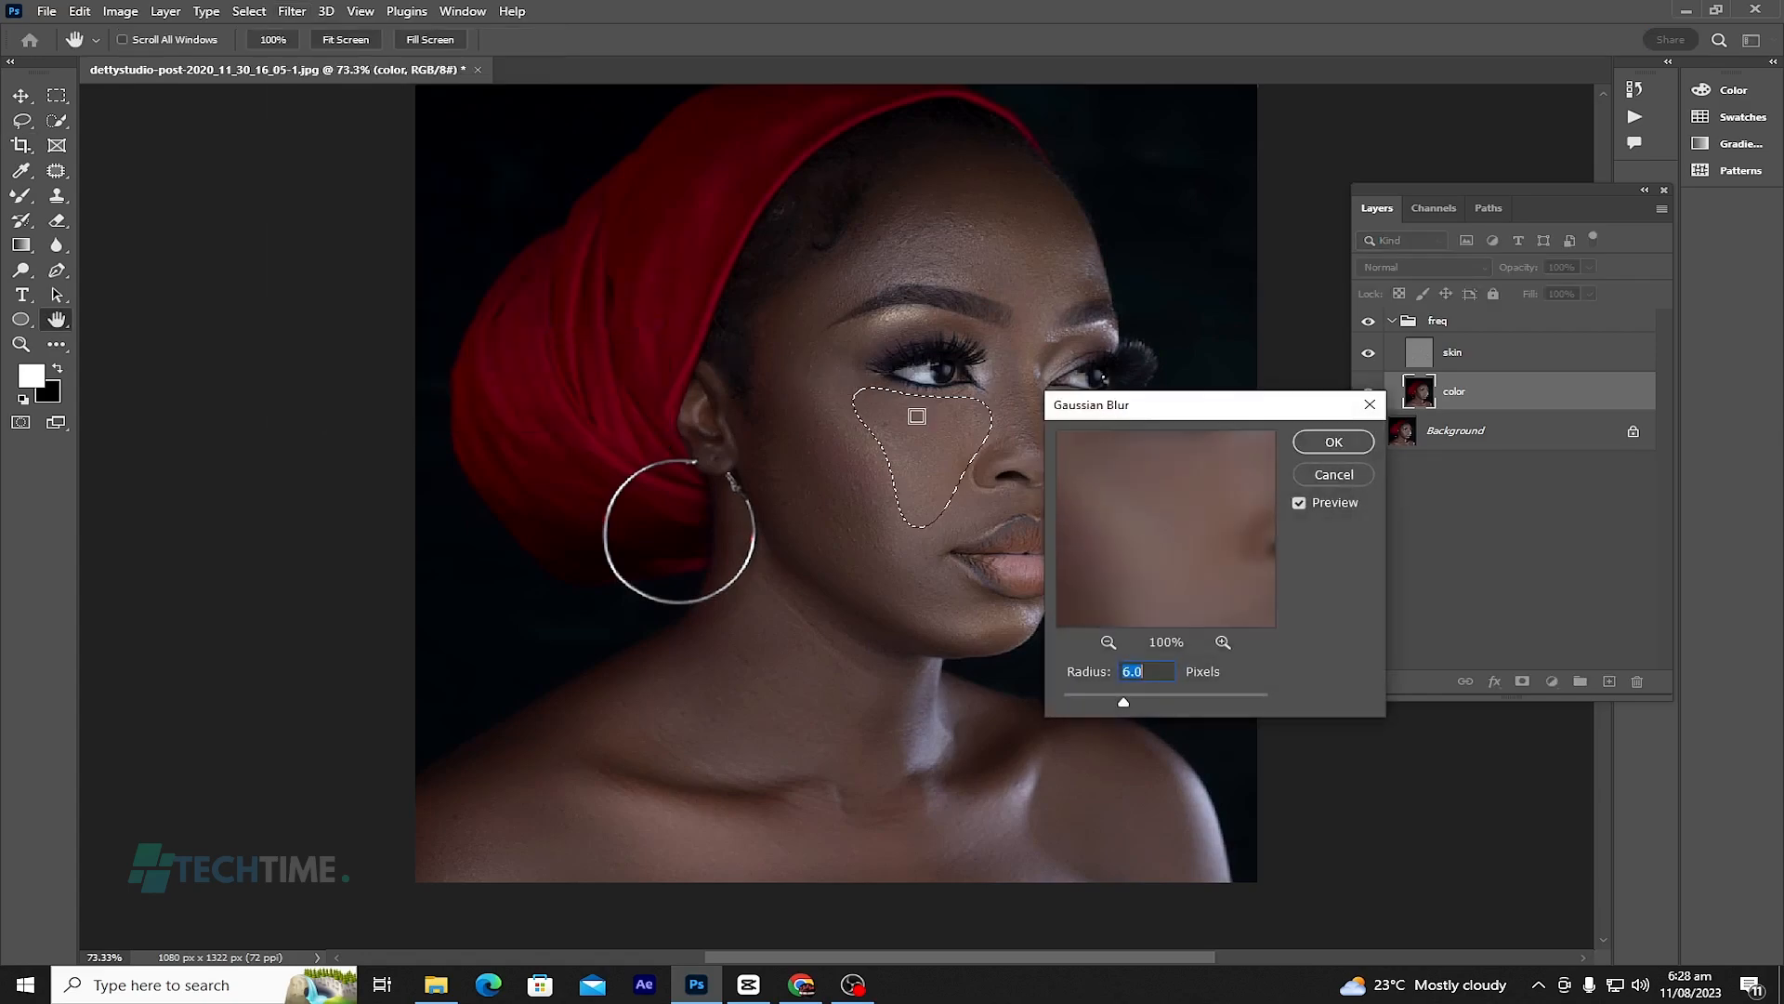
{"action": "left_click_drag", "start_coordinate": [1170, 409], "coordinate": [1005, 312]}
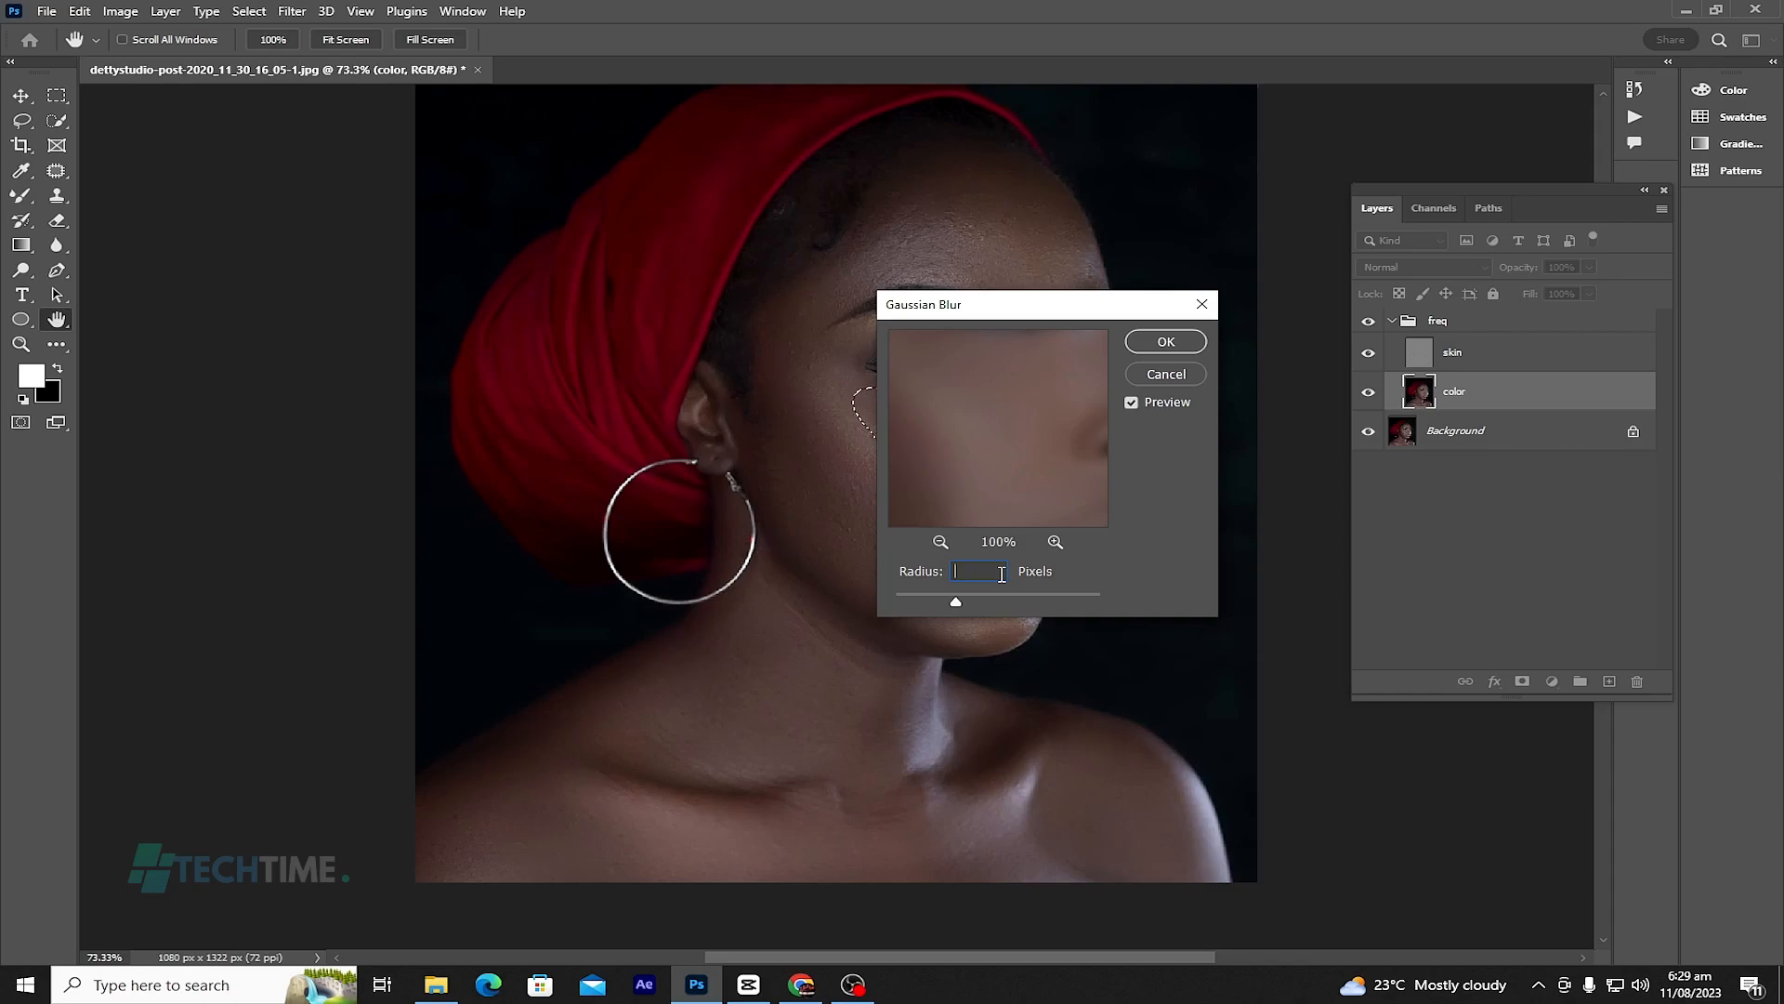
{"action": "type", "text": "20"}
{"action": "left_click", "coordinate": [1160, 353]}
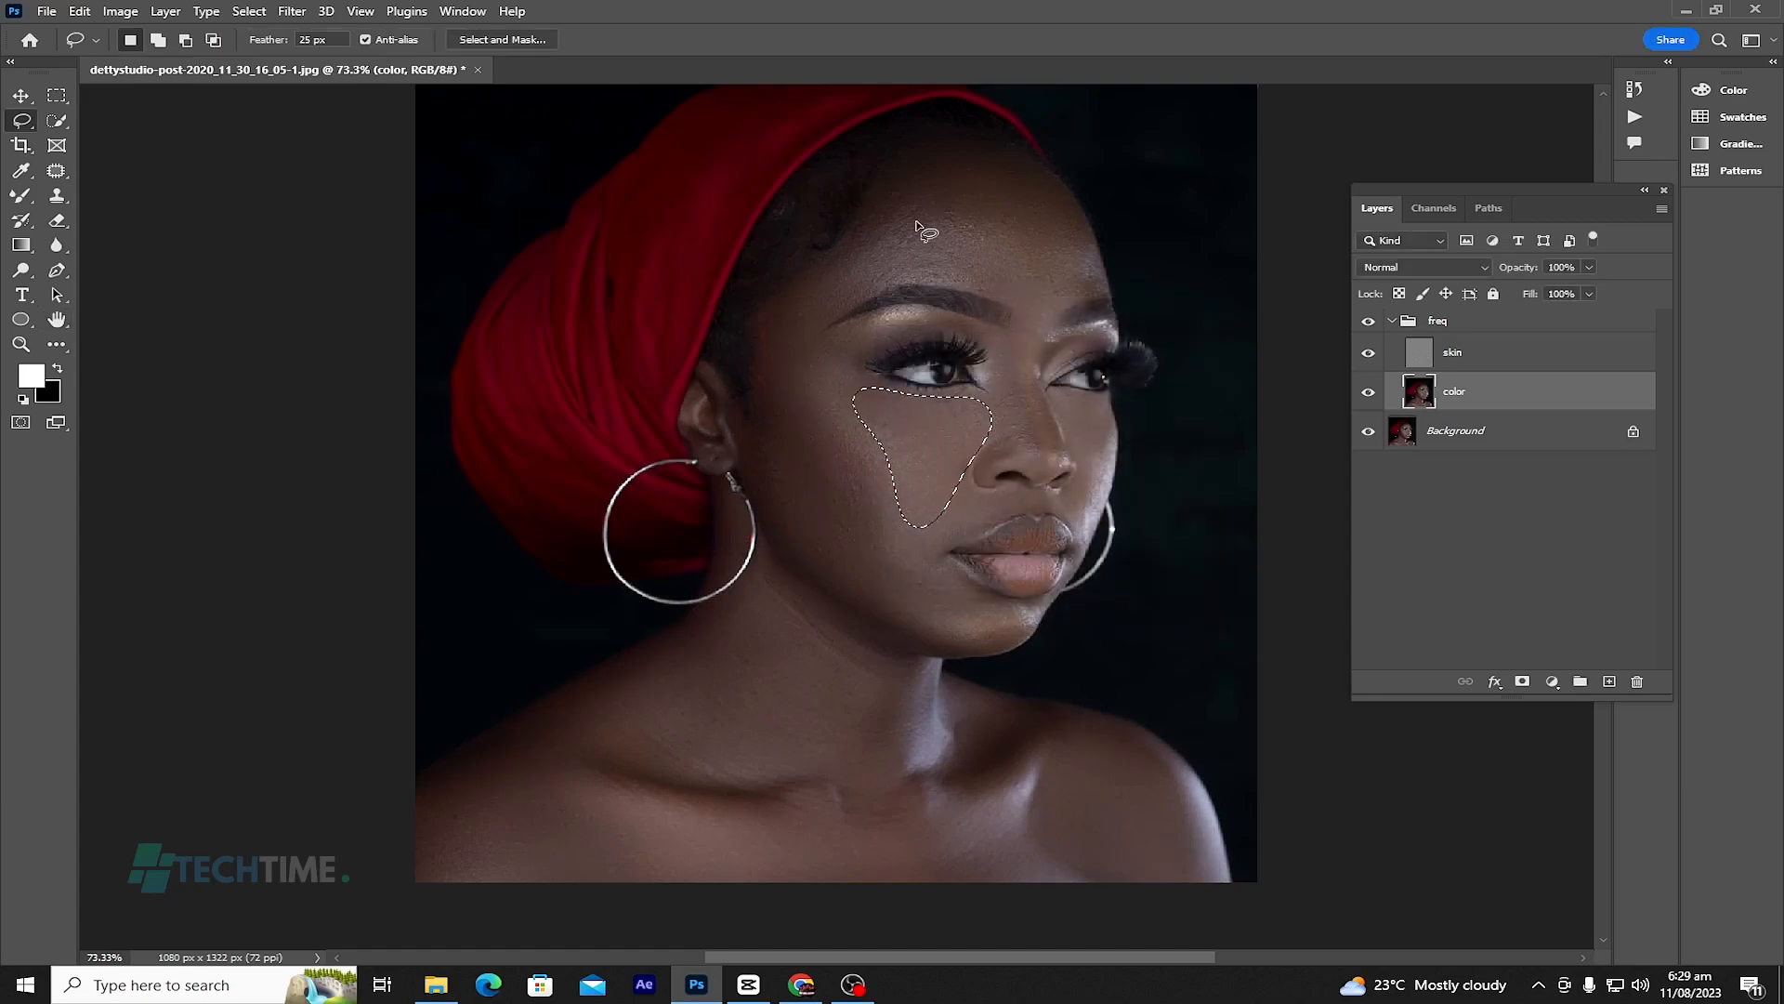
Step: Lasso the outer cheek from the temple down to the jaw with a 25 px feather and reapply the Gaussian Blur
{"action": "mouse_move", "coordinate": [792, 357]}
{"action": "left_mouse_down"}
{"action": "mouse_move", "coordinate": [879, 471]}
{"action": "mouse_move", "coordinate": [938, 592]}
{"action": "mouse_move", "coordinate": [934, 631]}
{"action": "mouse_move", "coordinate": [824, 572]}
{"action": "mouse_move", "coordinate": [758, 489]}
{"action": "mouse_move", "coordinate": [772, 315]}
{"action": "mouse_move", "coordinate": [805, 362]}
{"action": "left_mouse_up"}
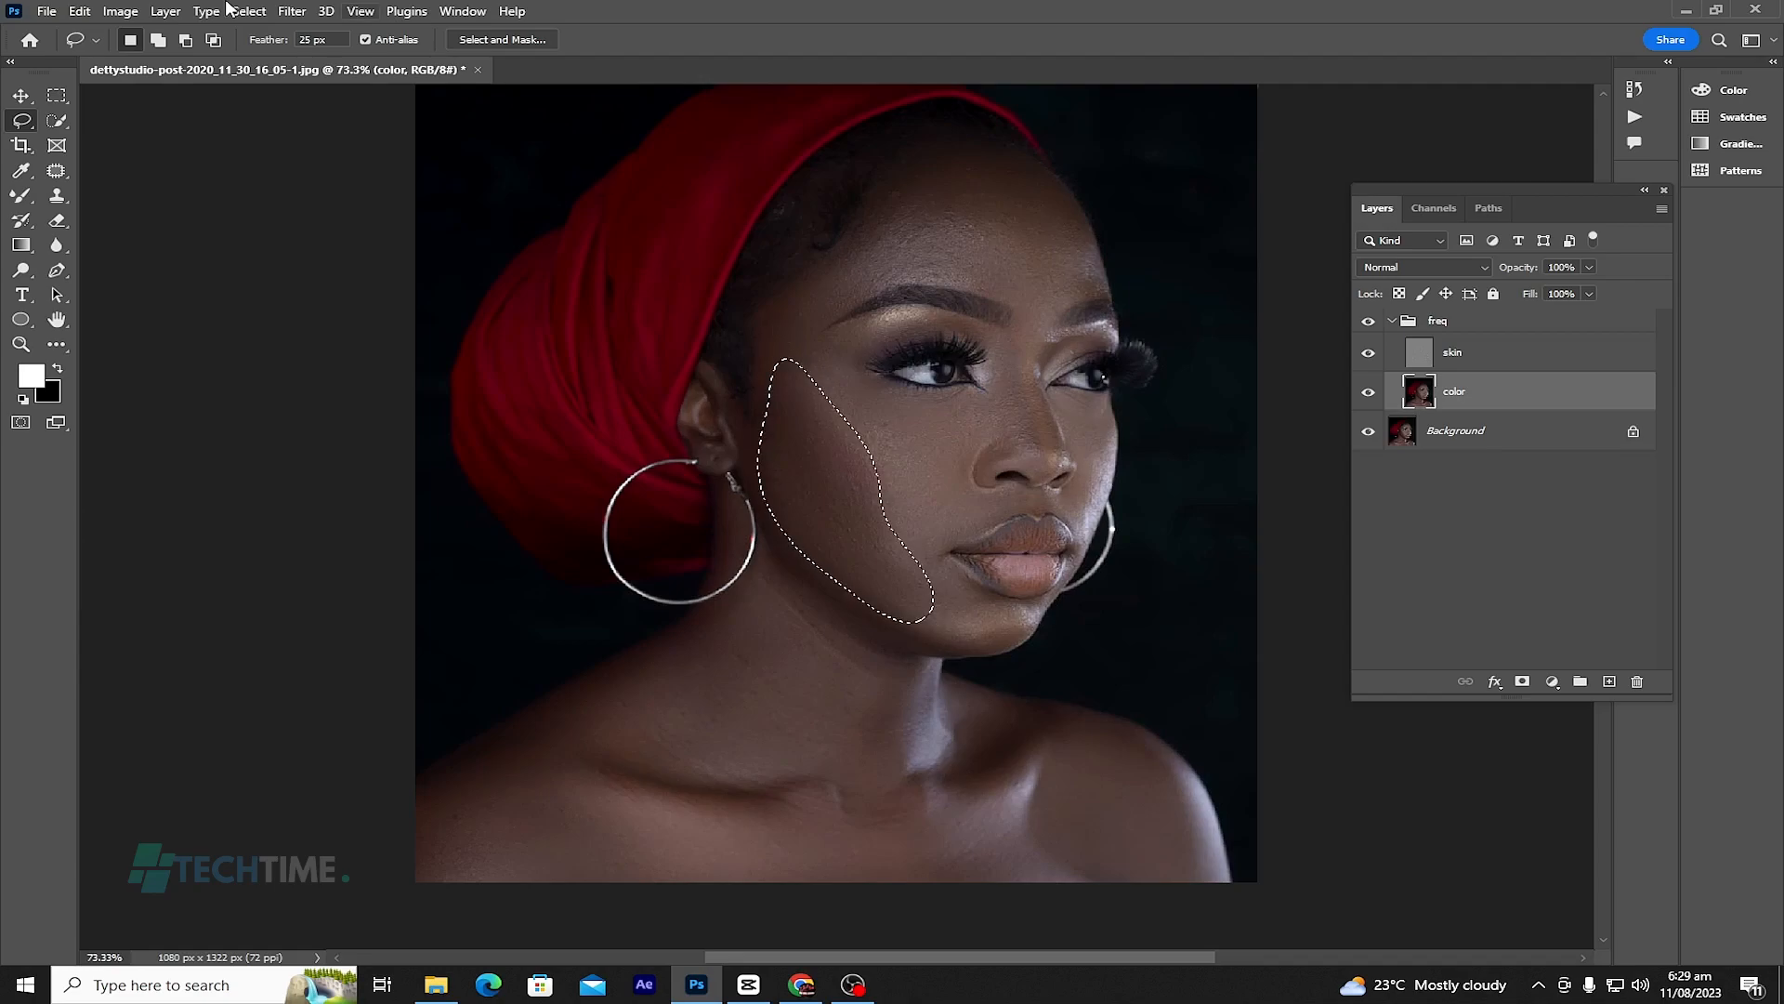
{"action": "left_click", "coordinate": [292, 11]}
{"action": "left_click", "coordinate": [312, 31]}
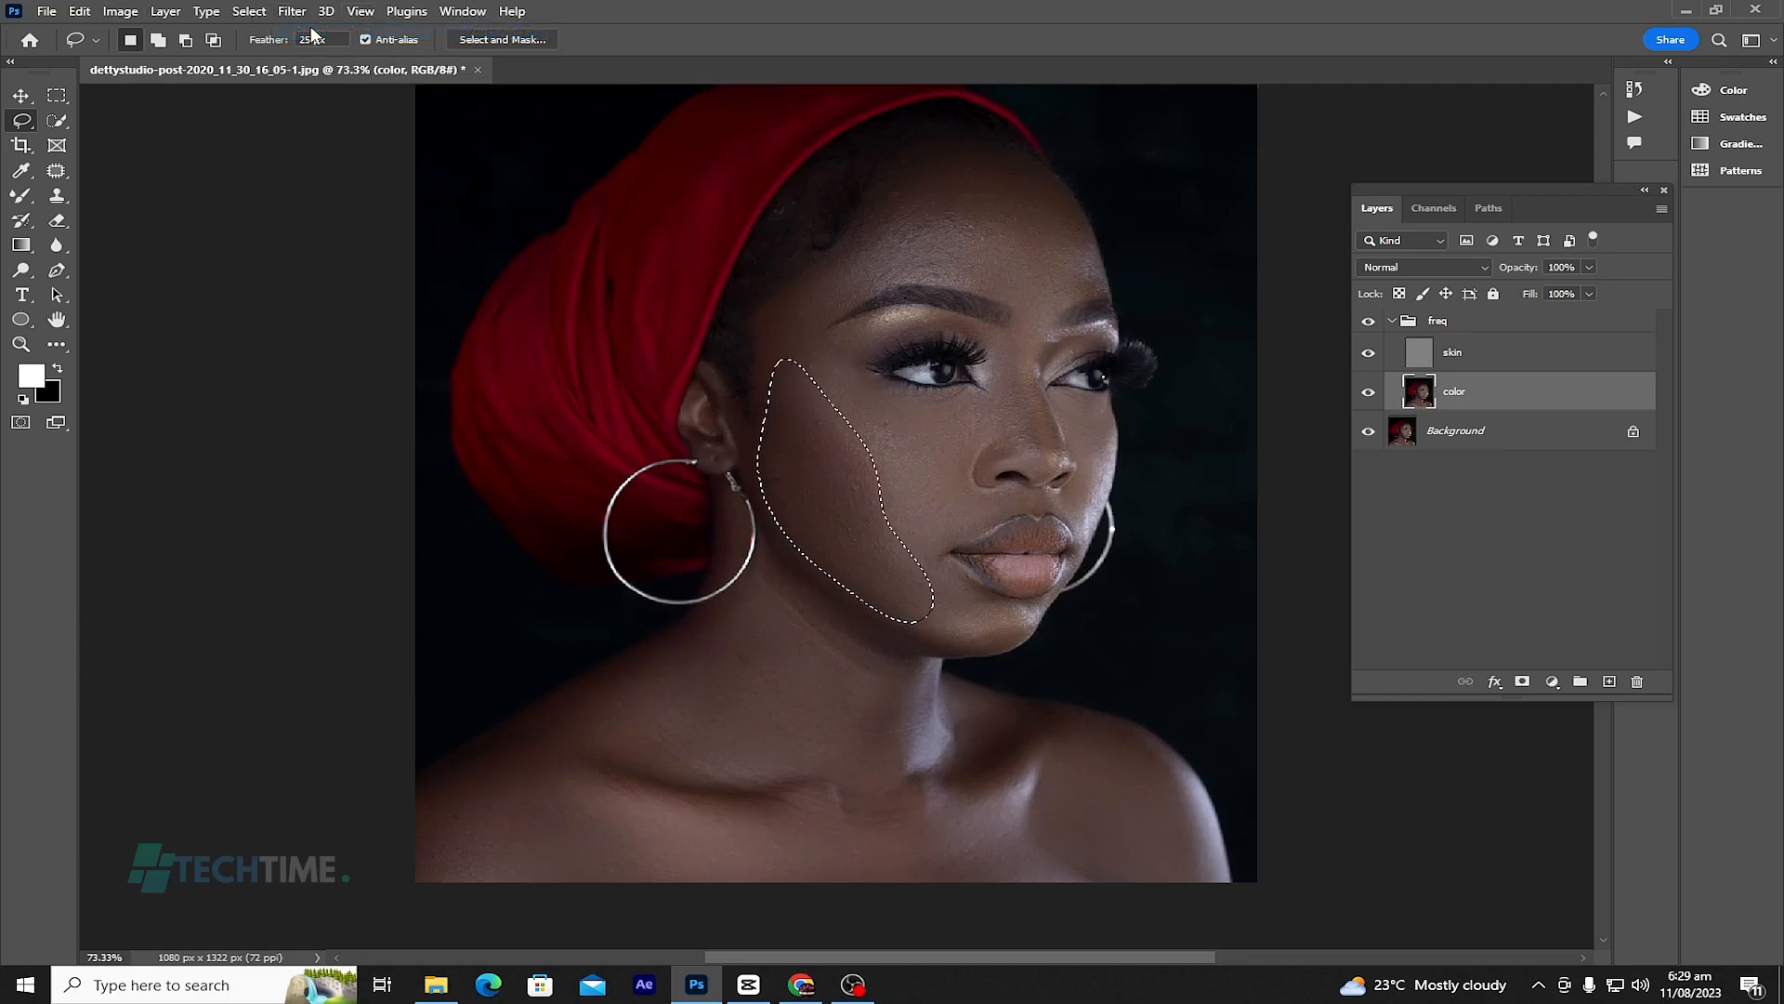
Step: Lasso the forehead between the hairline and the eyebrows and reapply the last Gaussian Blur
{"action": "mouse_move", "coordinate": [950, 145]}
{"action": "left_mouse_down"}
{"action": "mouse_move", "coordinate": [836, 247]}
{"action": "mouse_move", "coordinate": [813, 304]}
{"action": "mouse_move", "coordinate": [936, 271]}
{"action": "left_mouse_up"}
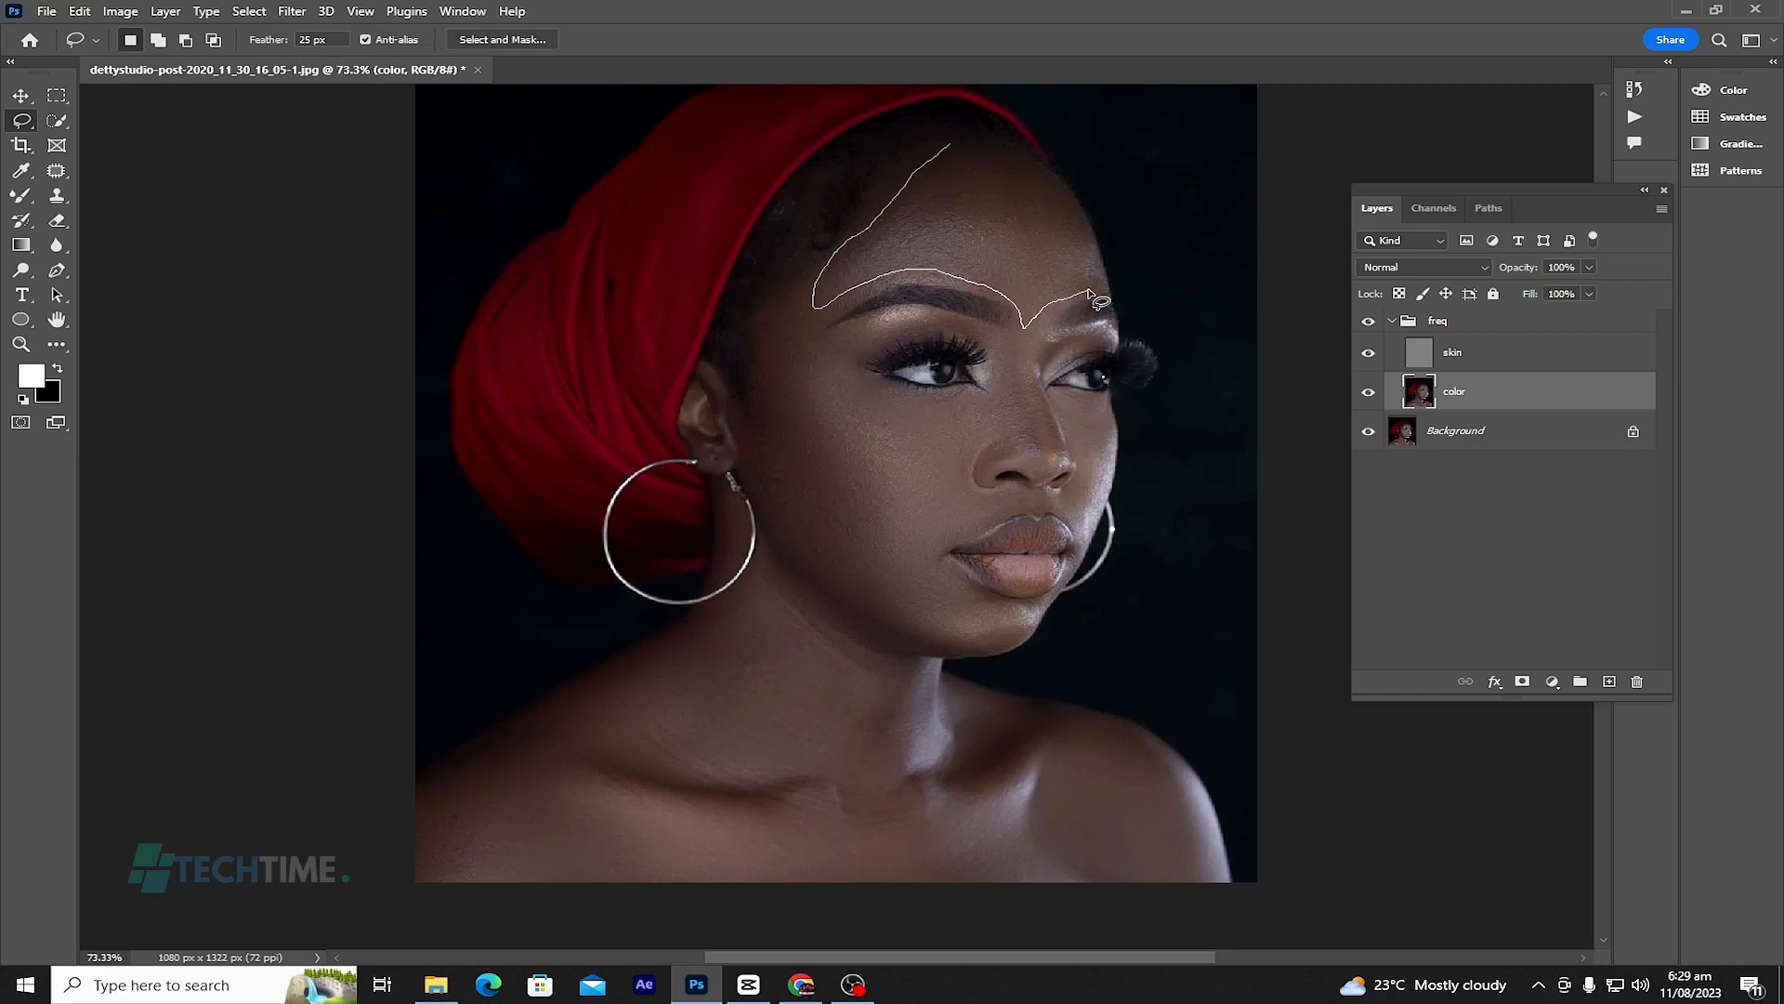
{"action": "mouse_move", "coordinate": [1066, 219]}
{"action": "left_mouse_down"}
{"action": "mouse_move", "coordinate": [977, 144]}
{"action": "mouse_move", "coordinate": [940, 147]}
{"action": "left_mouse_up"}
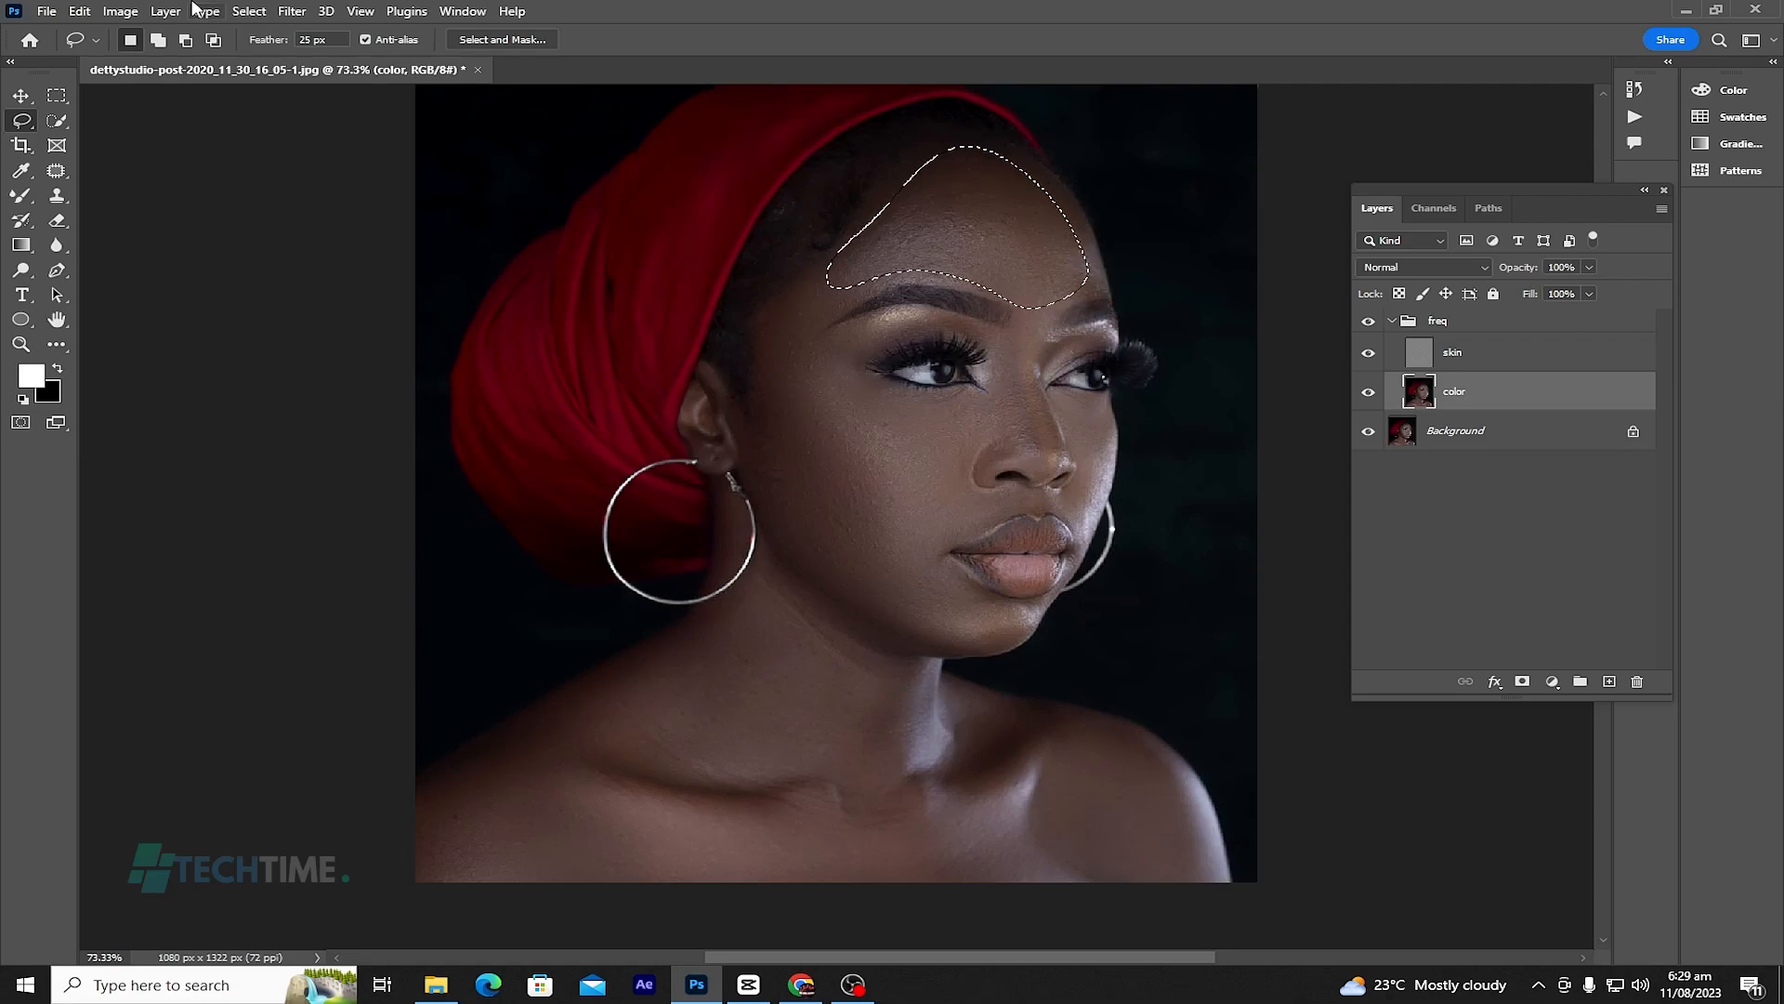
{"action": "left_click", "coordinate": [292, 12]}
{"action": "left_click", "coordinate": [307, 33]}
Step: Blur the bridge of the nose inside a feathered lasso selection, and outline the same area again
{"action": "scroll", "coordinate": [934, 497], "scroll_direction": "down", "scroll_amount": 2}
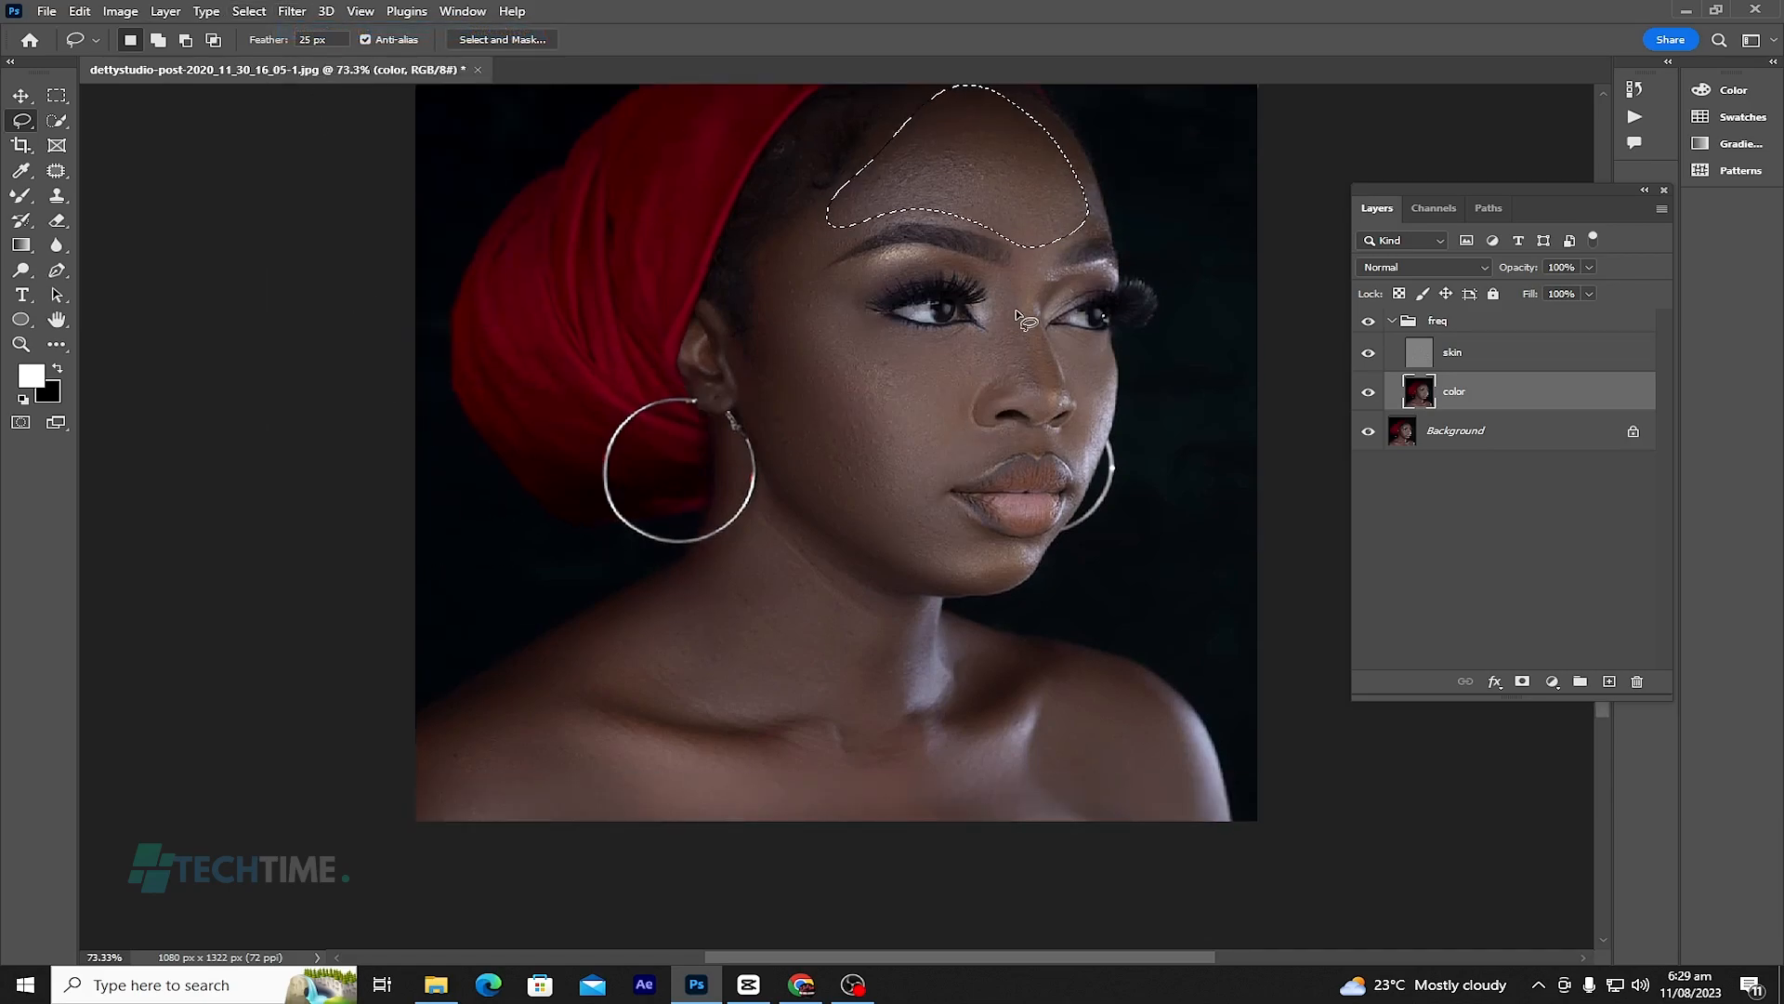
{"action": "left_click_drag", "start_coordinate": [1012, 256], "coordinate": [1033, 409]}
{"action": "mouse_move", "coordinate": [1013, 269]}
{"action": "left_mouse_down"}
{"action": "mouse_move", "coordinate": [1014, 335]}
{"action": "mouse_move", "coordinate": [1049, 412]}
{"action": "mouse_move", "coordinate": [1059, 388]}
{"action": "mouse_move", "coordinate": [1026, 271]}
{"action": "left_mouse_up"}
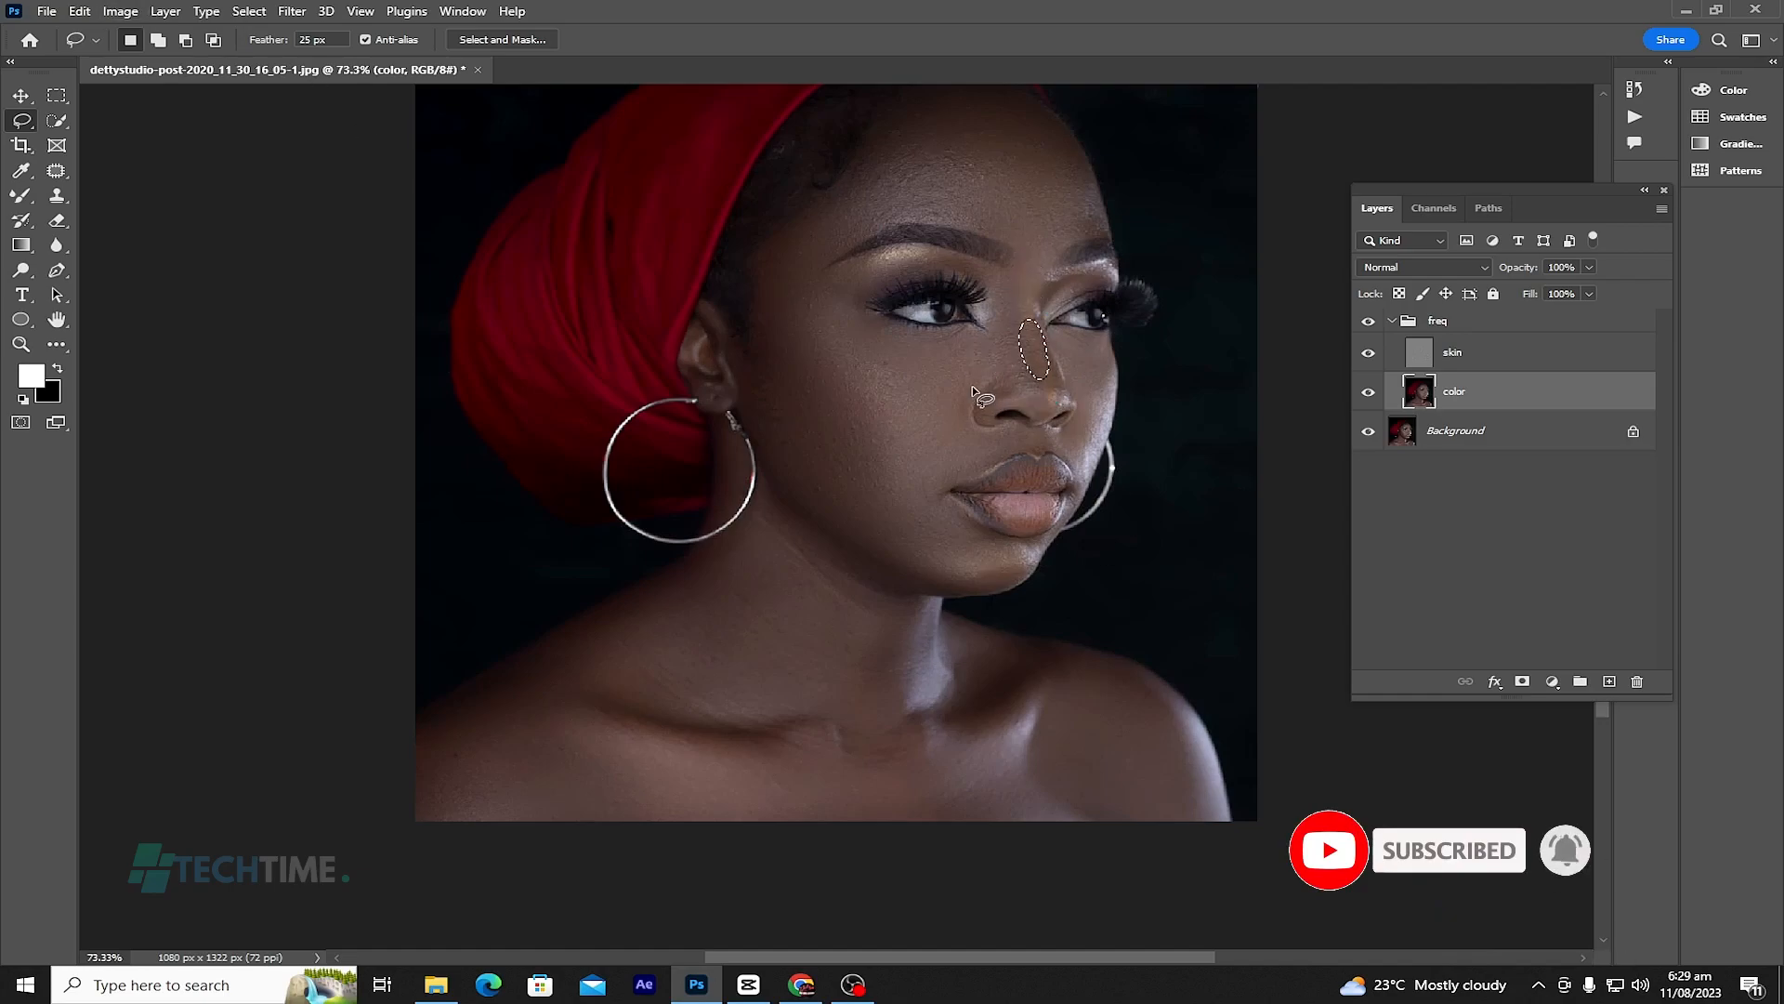
{"action": "mouse_move", "coordinate": [1014, 258]}
{"action": "left_mouse_down"}
{"action": "mouse_move", "coordinate": [1010, 374]}
{"action": "mouse_move", "coordinate": [1032, 398]}
{"action": "mouse_move", "coordinate": [1064, 384]}
{"action": "mouse_move", "coordinate": [1016, 259]}
{"action": "left_mouse_up"}
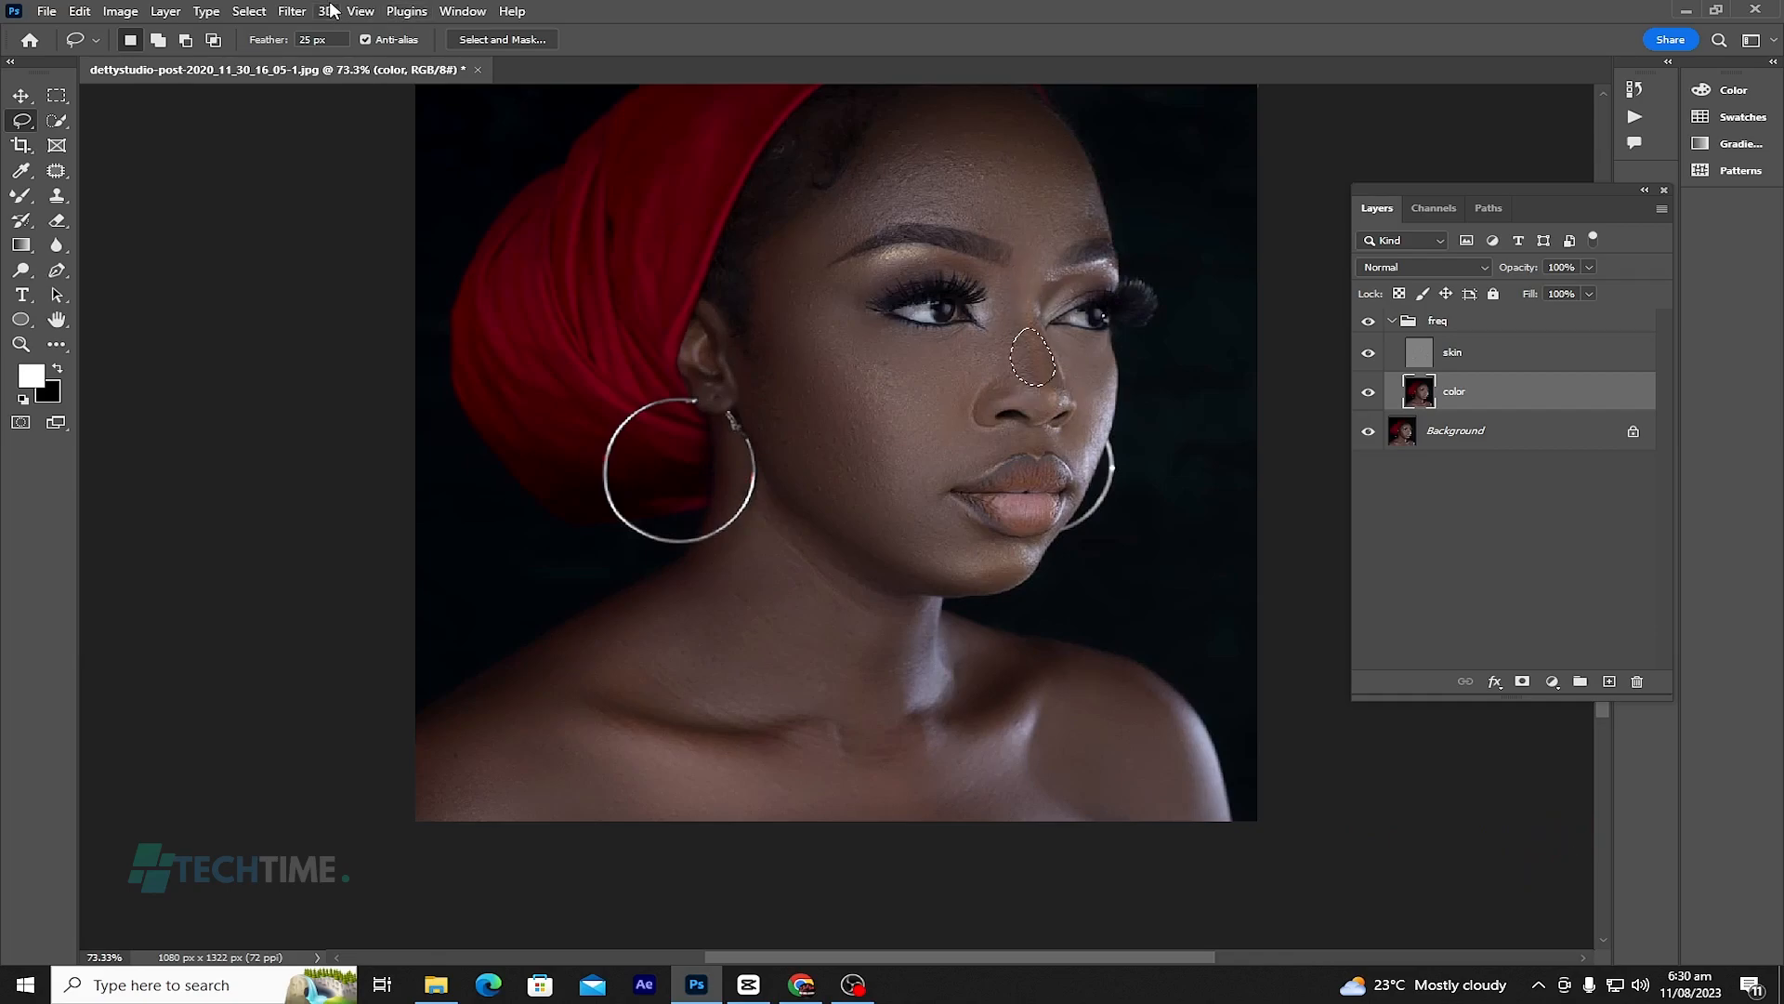
{"action": "left_click", "coordinate": [292, 11]}
{"action": "left_click", "coordinate": [298, 33]}
{"action": "key", "text": "ctrl+d"}
{"action": "mouse_move", "coordinate": [1031, 322]}
{"action": "left_mouse_down"}
{"action": "mouse_move", "coordinate": [1013, 349]}
{"action": "mouse_move", "coordinate": [1049, 376]}
{"action": "mouse_move", "coordinate": [1021, 328]}
{"action": "left_mouse_up"}
{"action": "right_click", "coordinate": [1027, 354]}
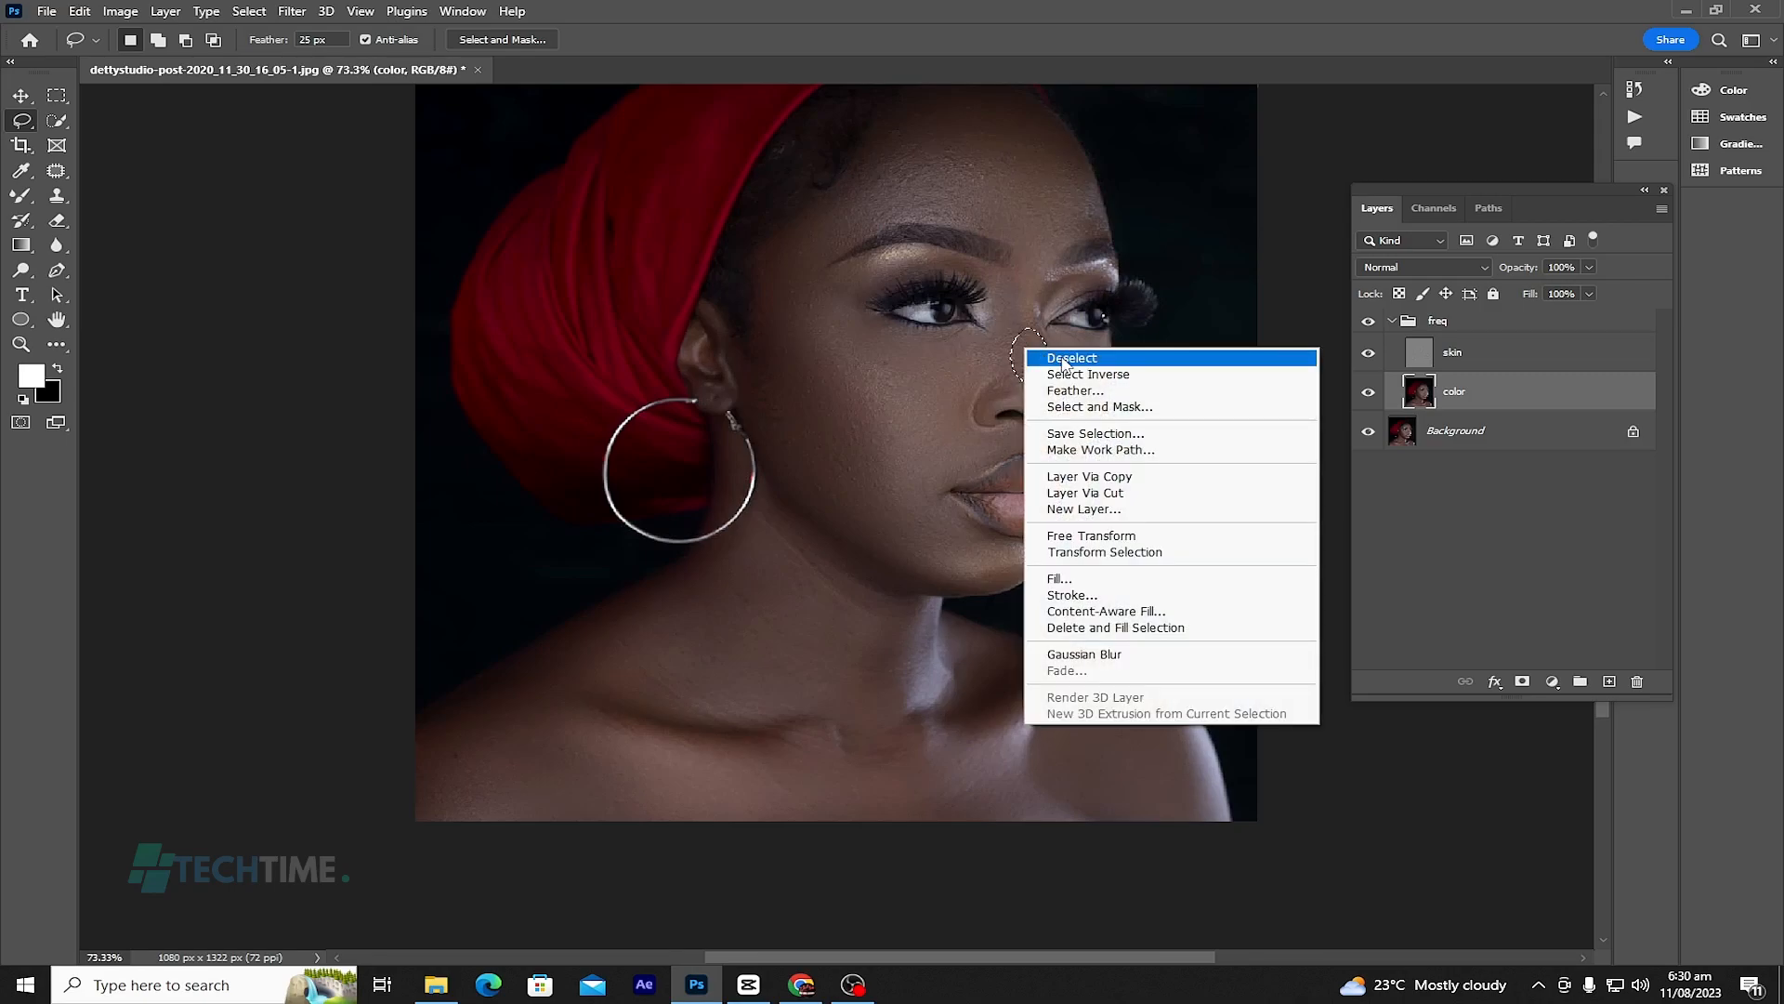
{"action": "left_click", "coordinate": [280, 12]}
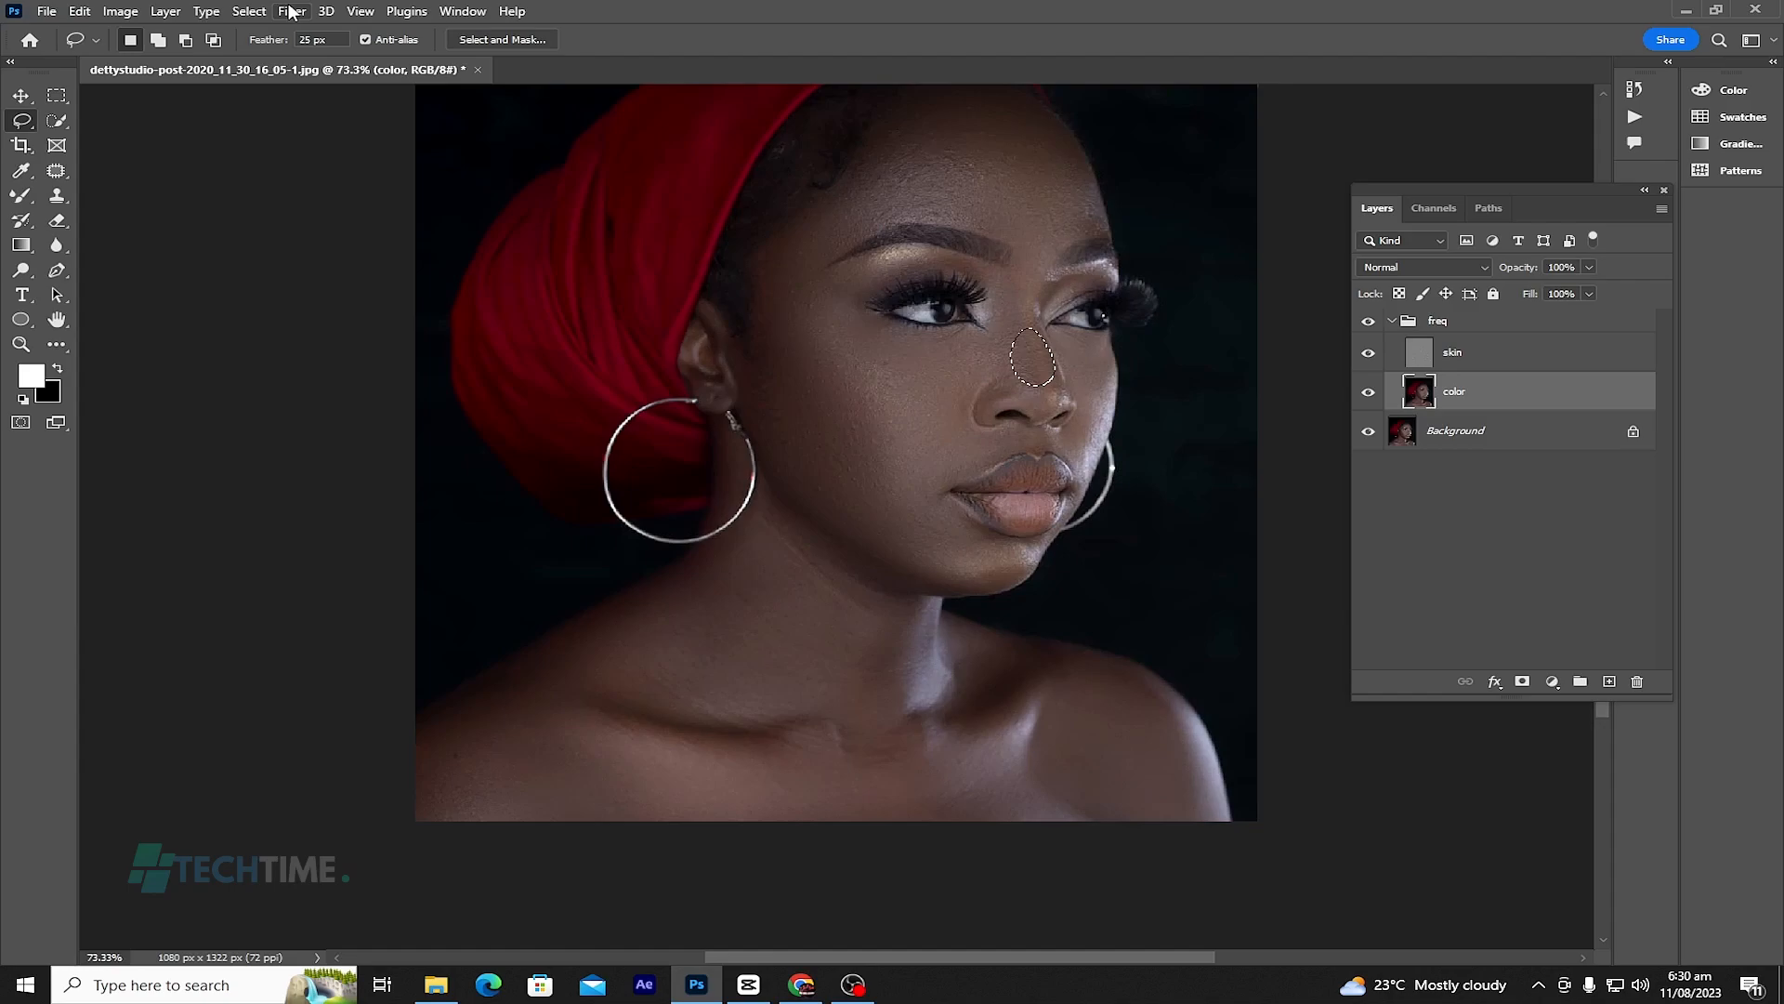
{"action": "left_click", "coordinate": [293, 11]}
{"action": "mouse_move", "coordinate": [537, 249]}
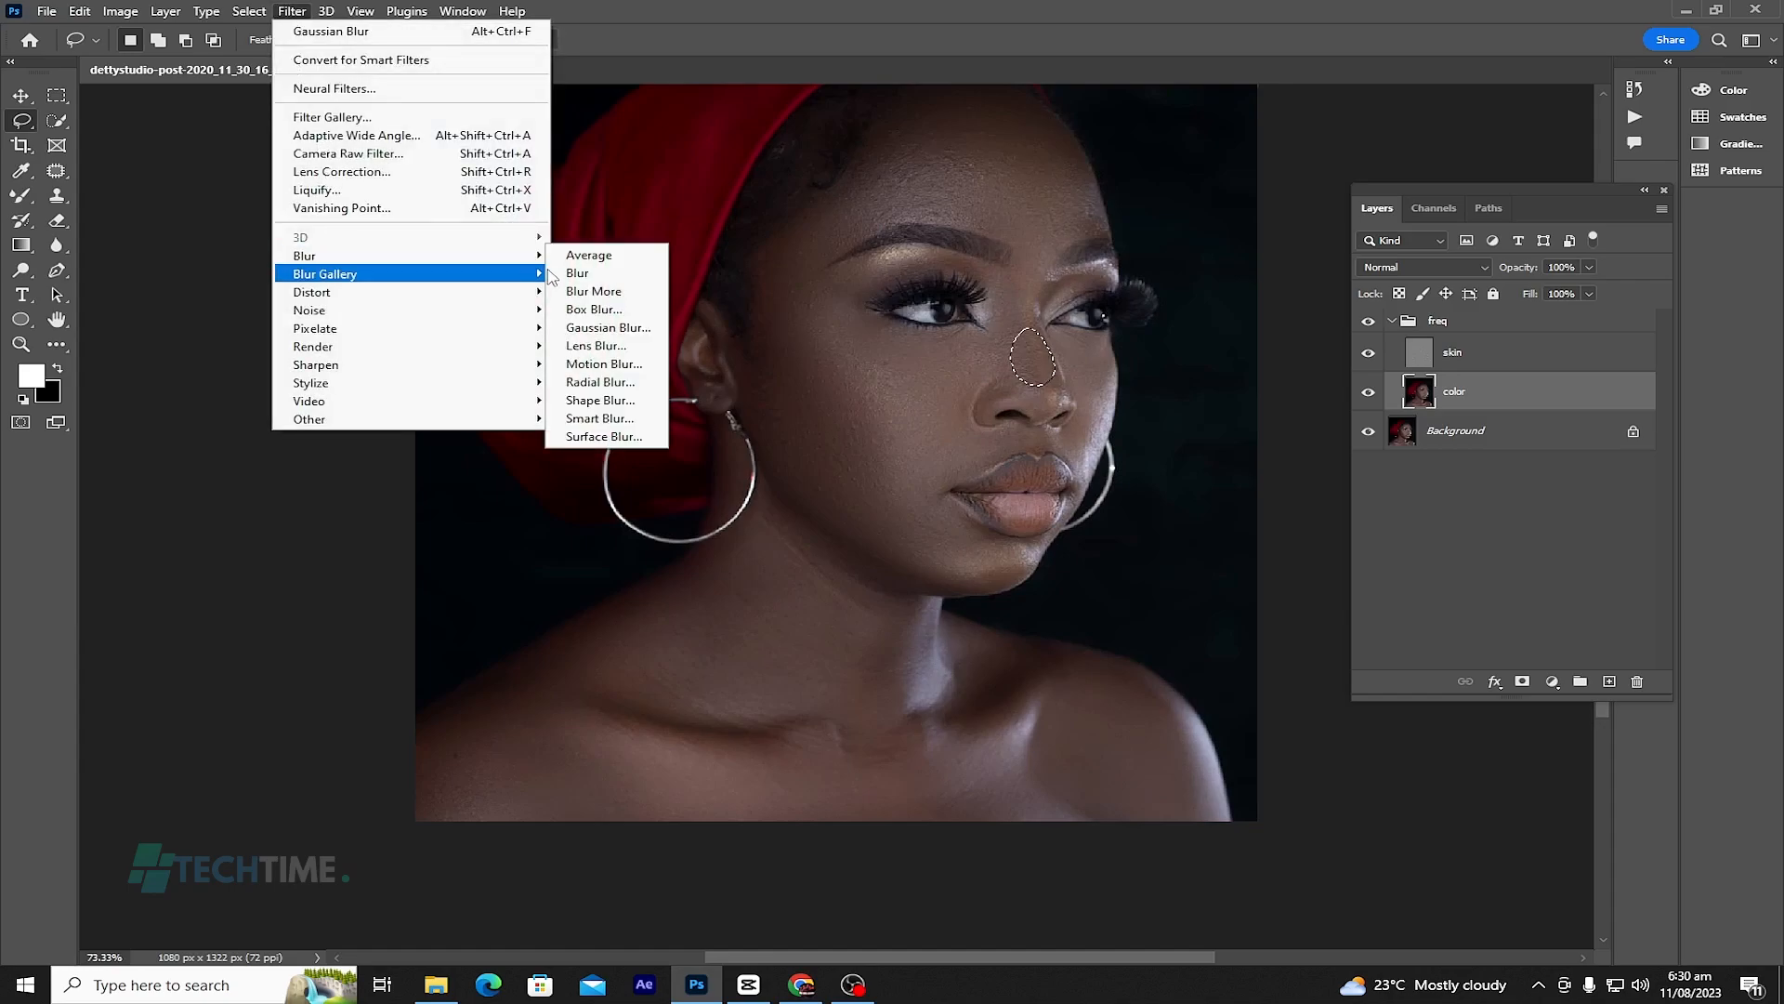
{"action": "left_click", "coordinate": [609, 327]}
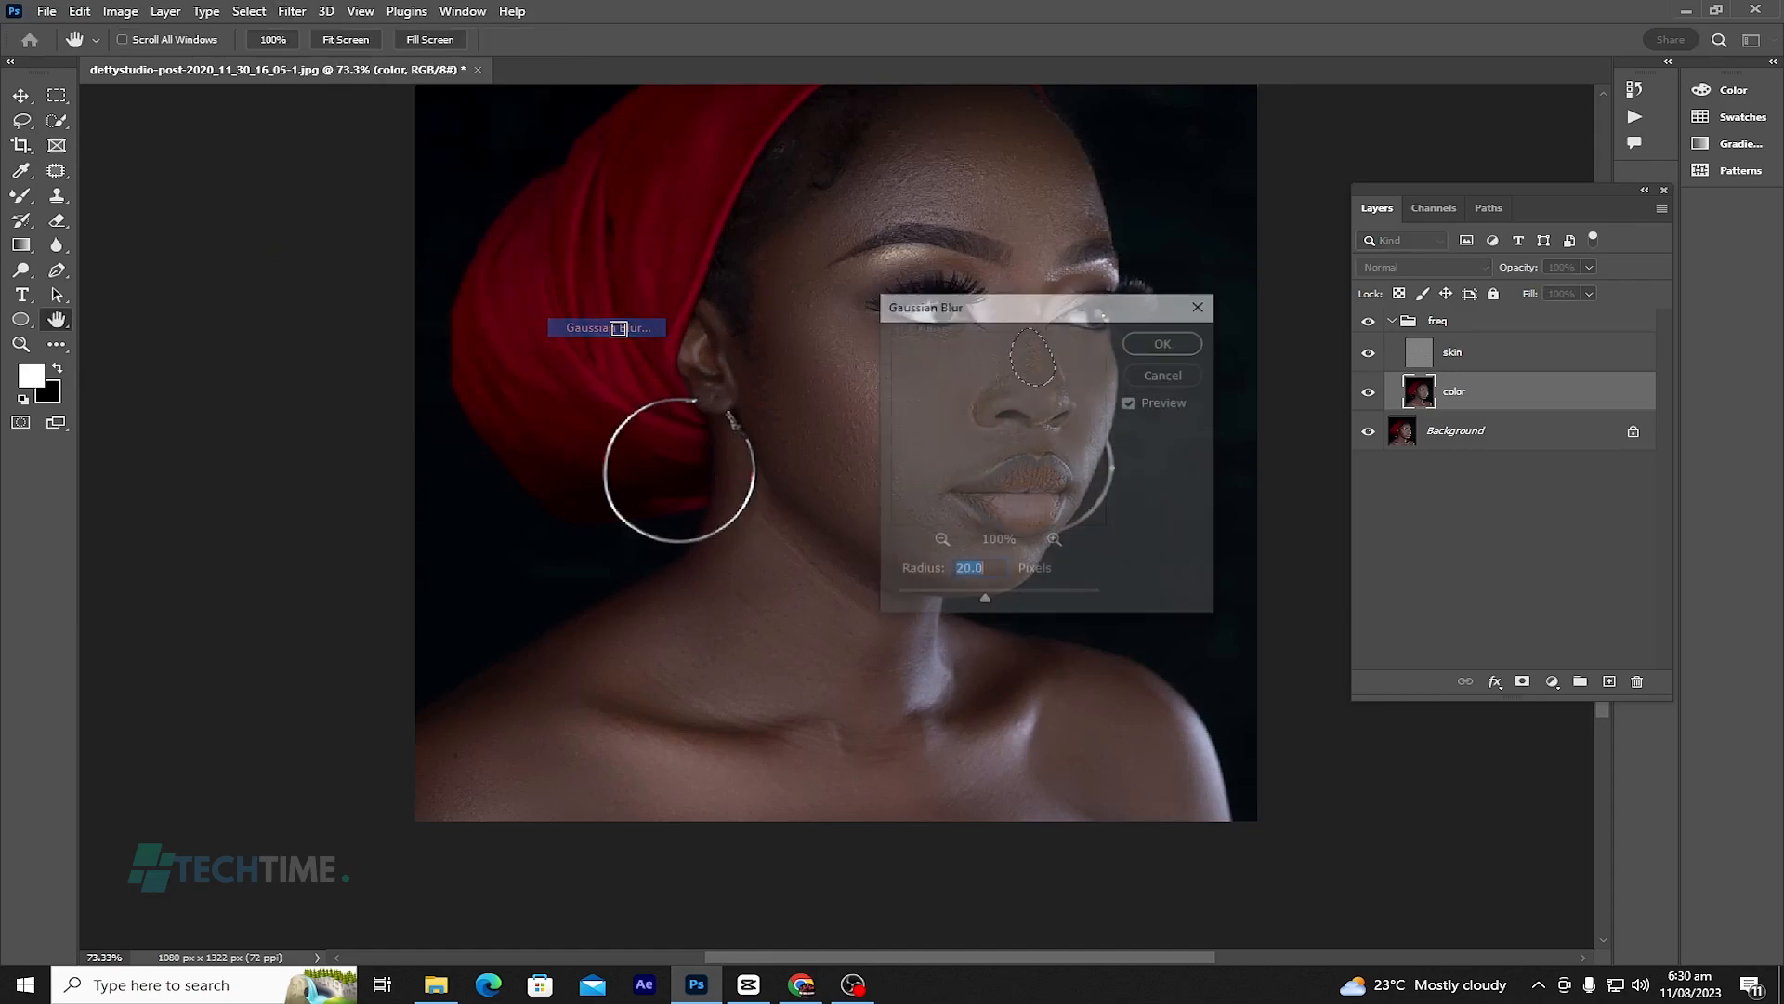
{"action": "left_click", "coordinate": [1199, 306]}
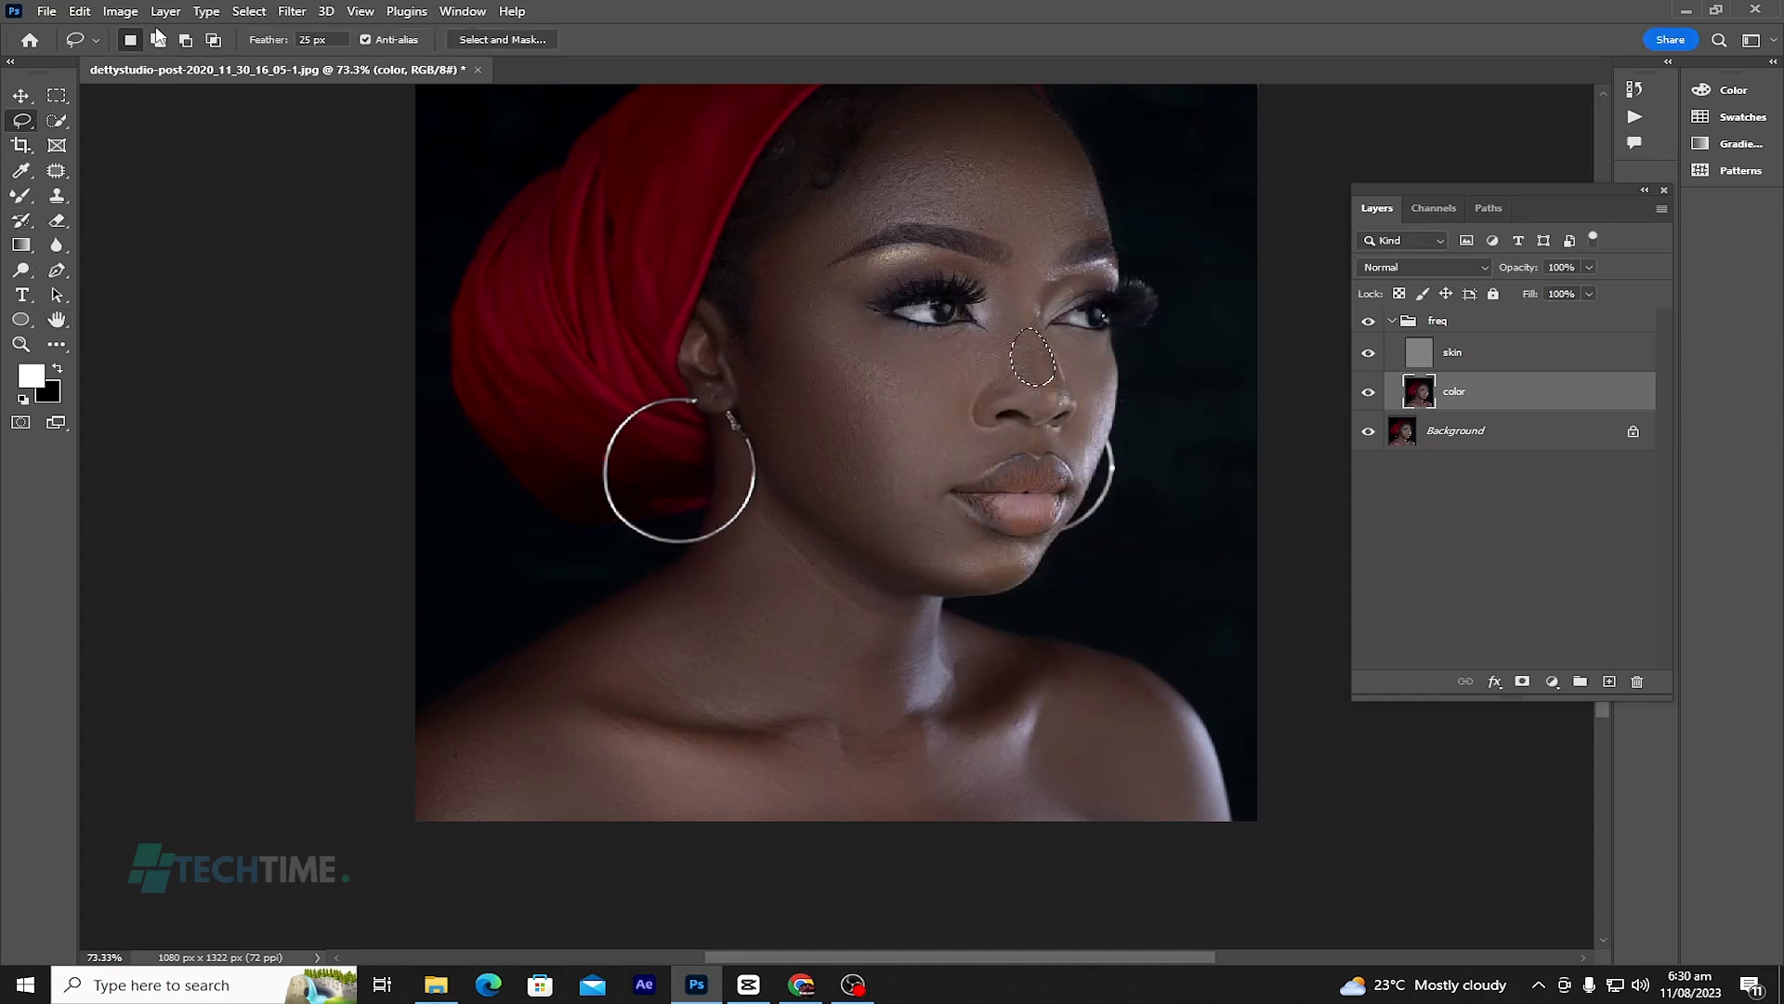
Step: Reapply the Gaussian Blur to the selected nose bridge, fade it to about 46% opacity in Normal mode, and deselect
{"action": "left_click", "coordinate": [292, 11]}
{"action": "left_click", "coordinate": [316, 33]}
{"action": "right_click", "coordinate": [1026, 351]}
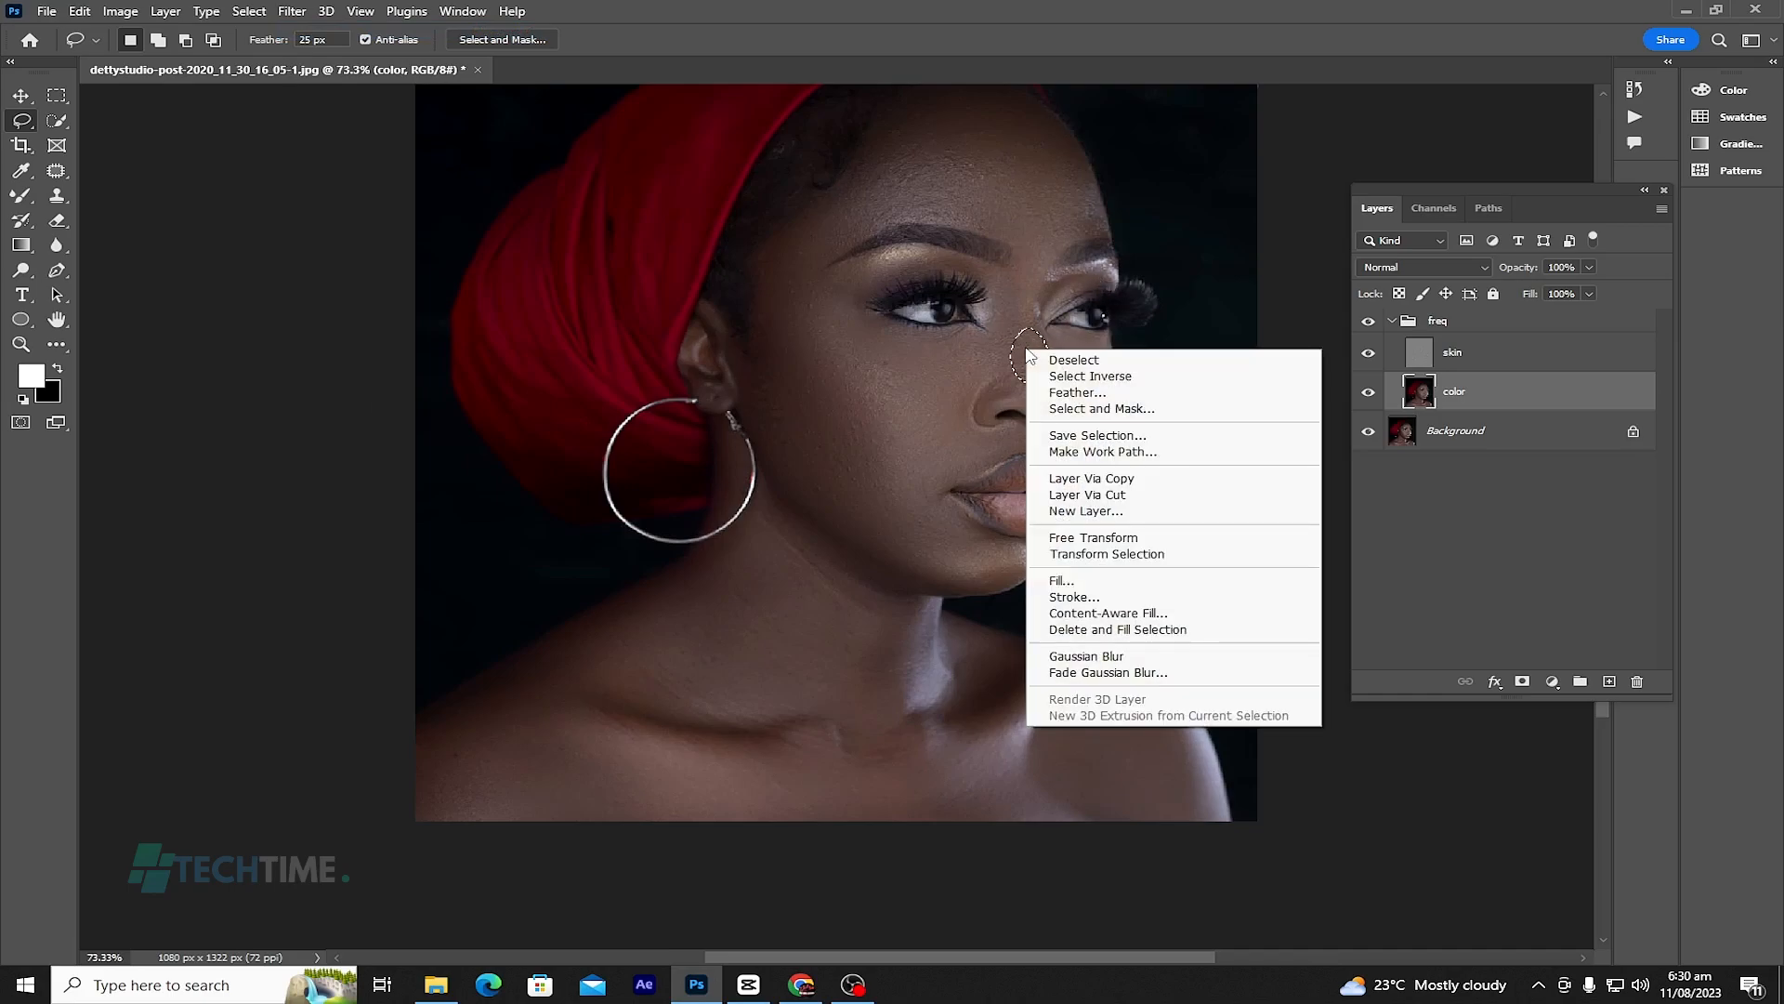
{"action": "left_click", "coordinate": [1087, 672]}
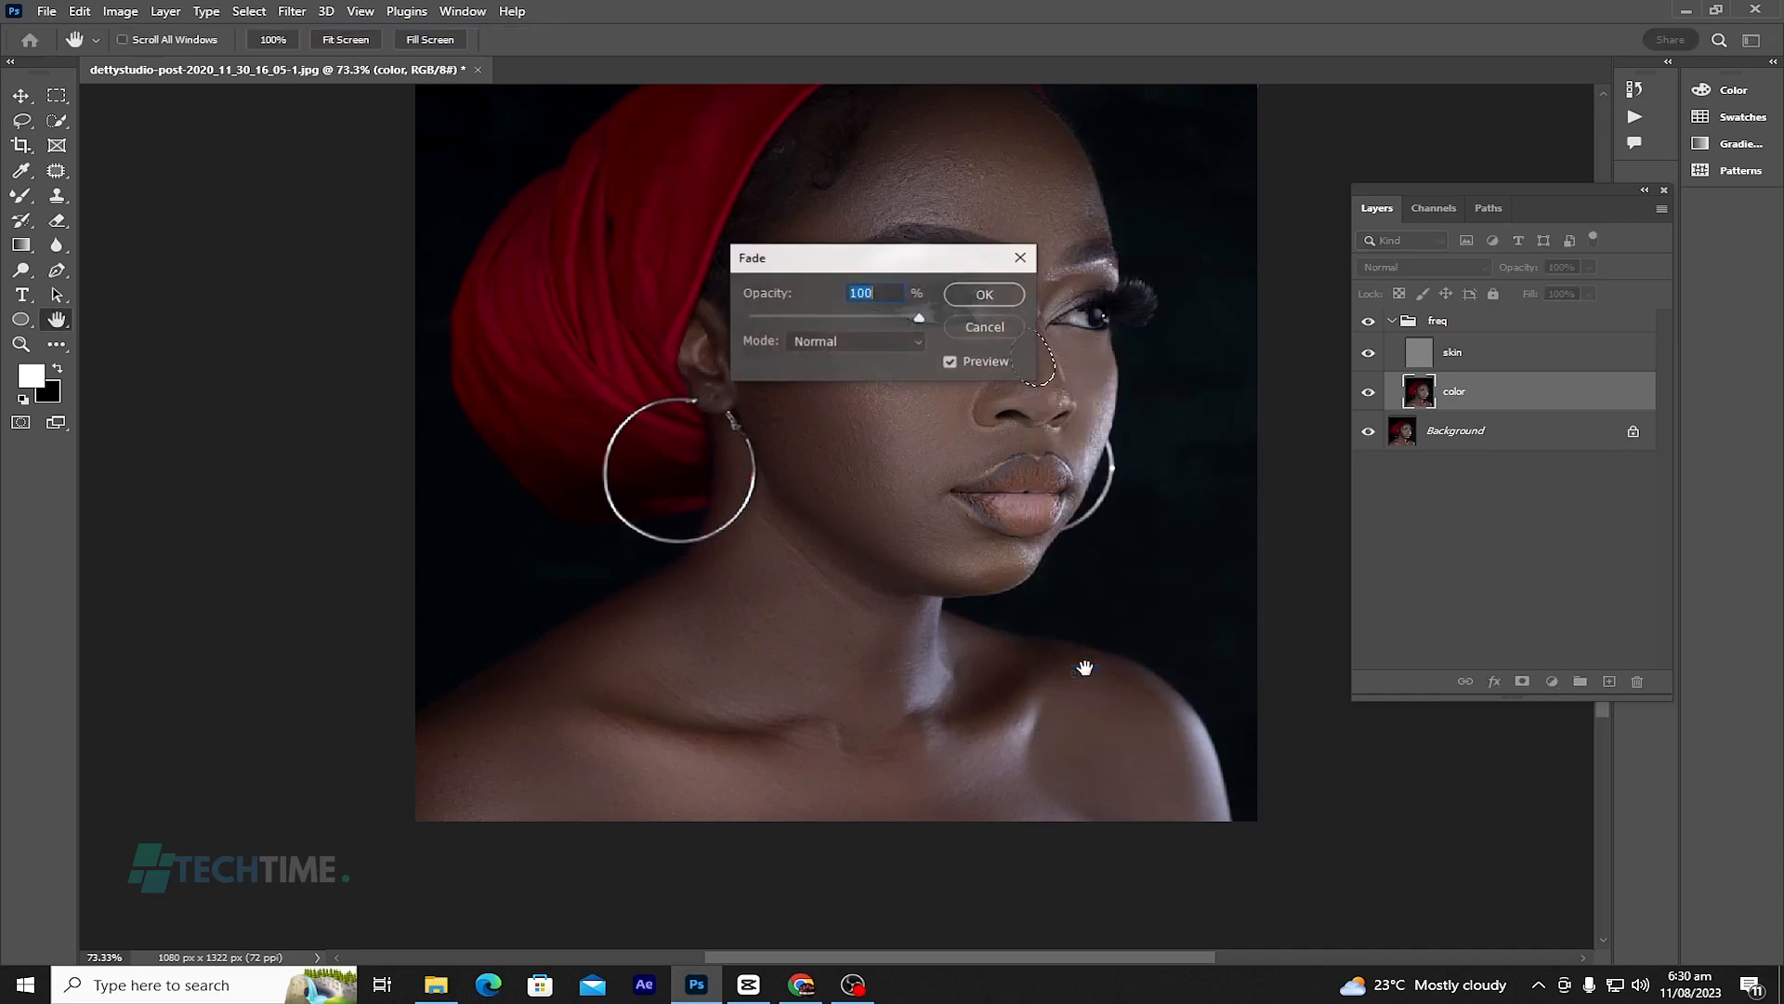
{"action": "left_click", "coordinate": [827, 317]}
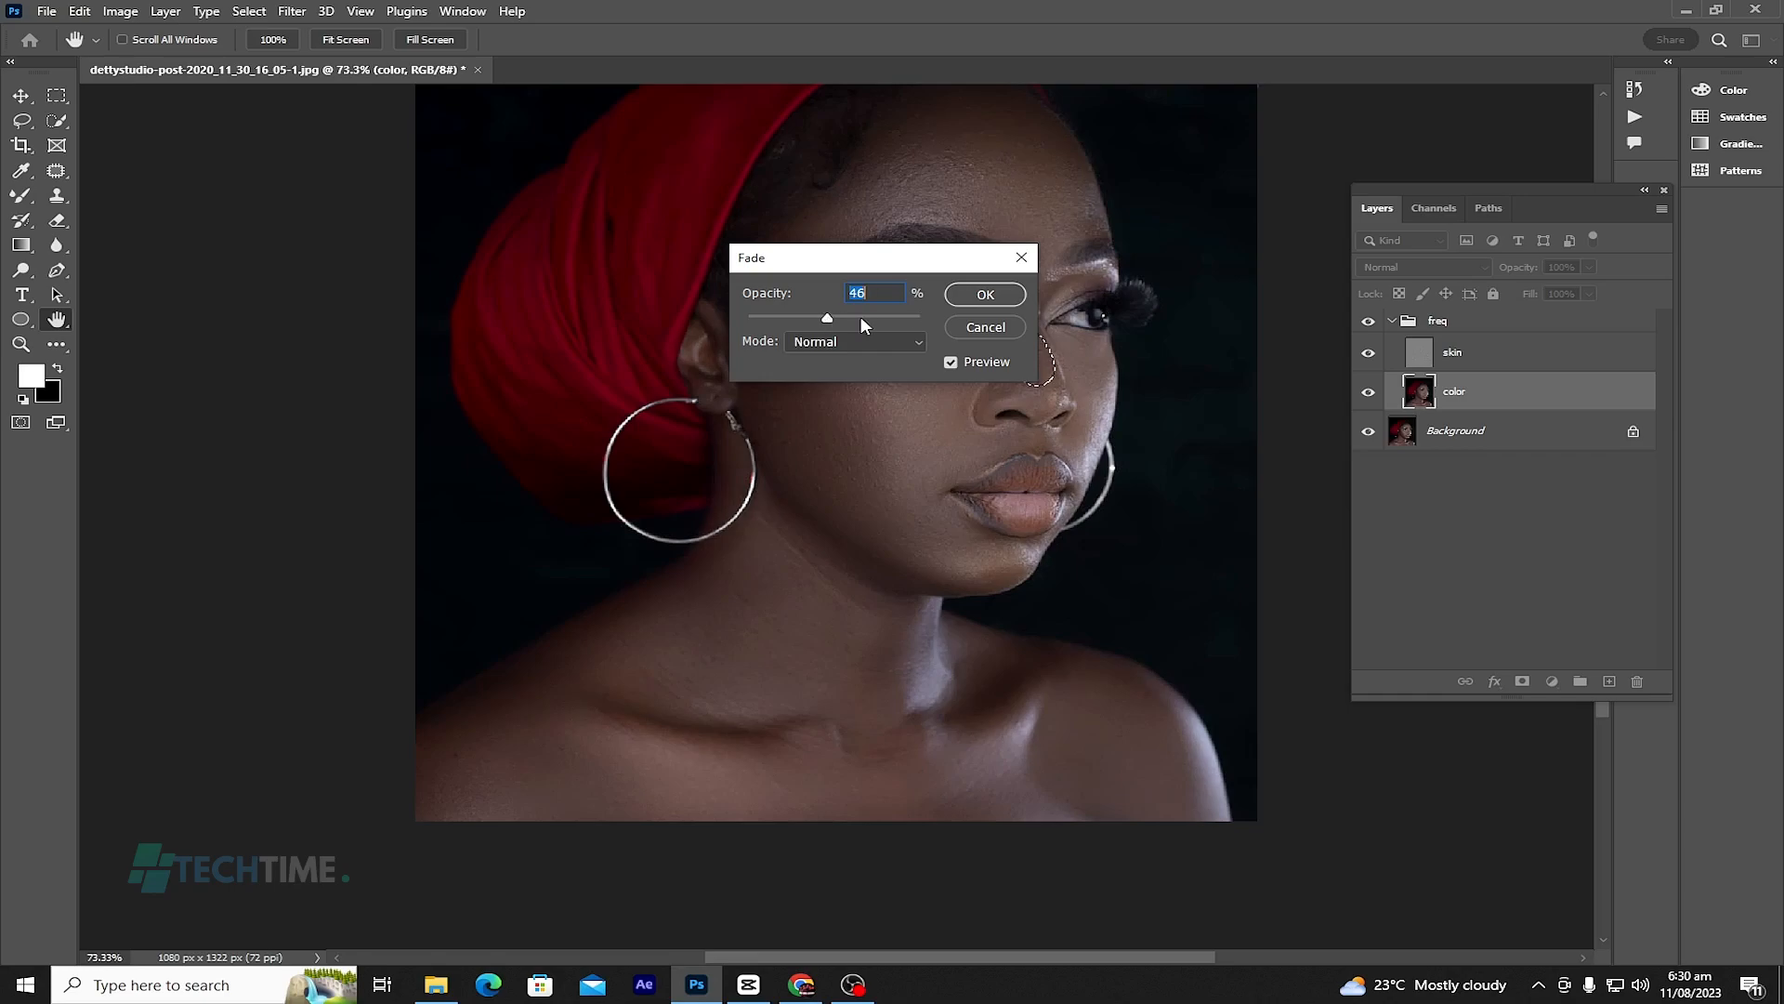
{"action": "left_click_drag", "start_coordinate": [824, 315], "coordinate": [829, 317]}
{"action": "left_click_drag", "start_coordinate": [823, 314], "coordinate": [829, 318]}
{"action": "left_click", "coordinate": [987, 293]}
{"action": "key", "text": "ctrl+d"}
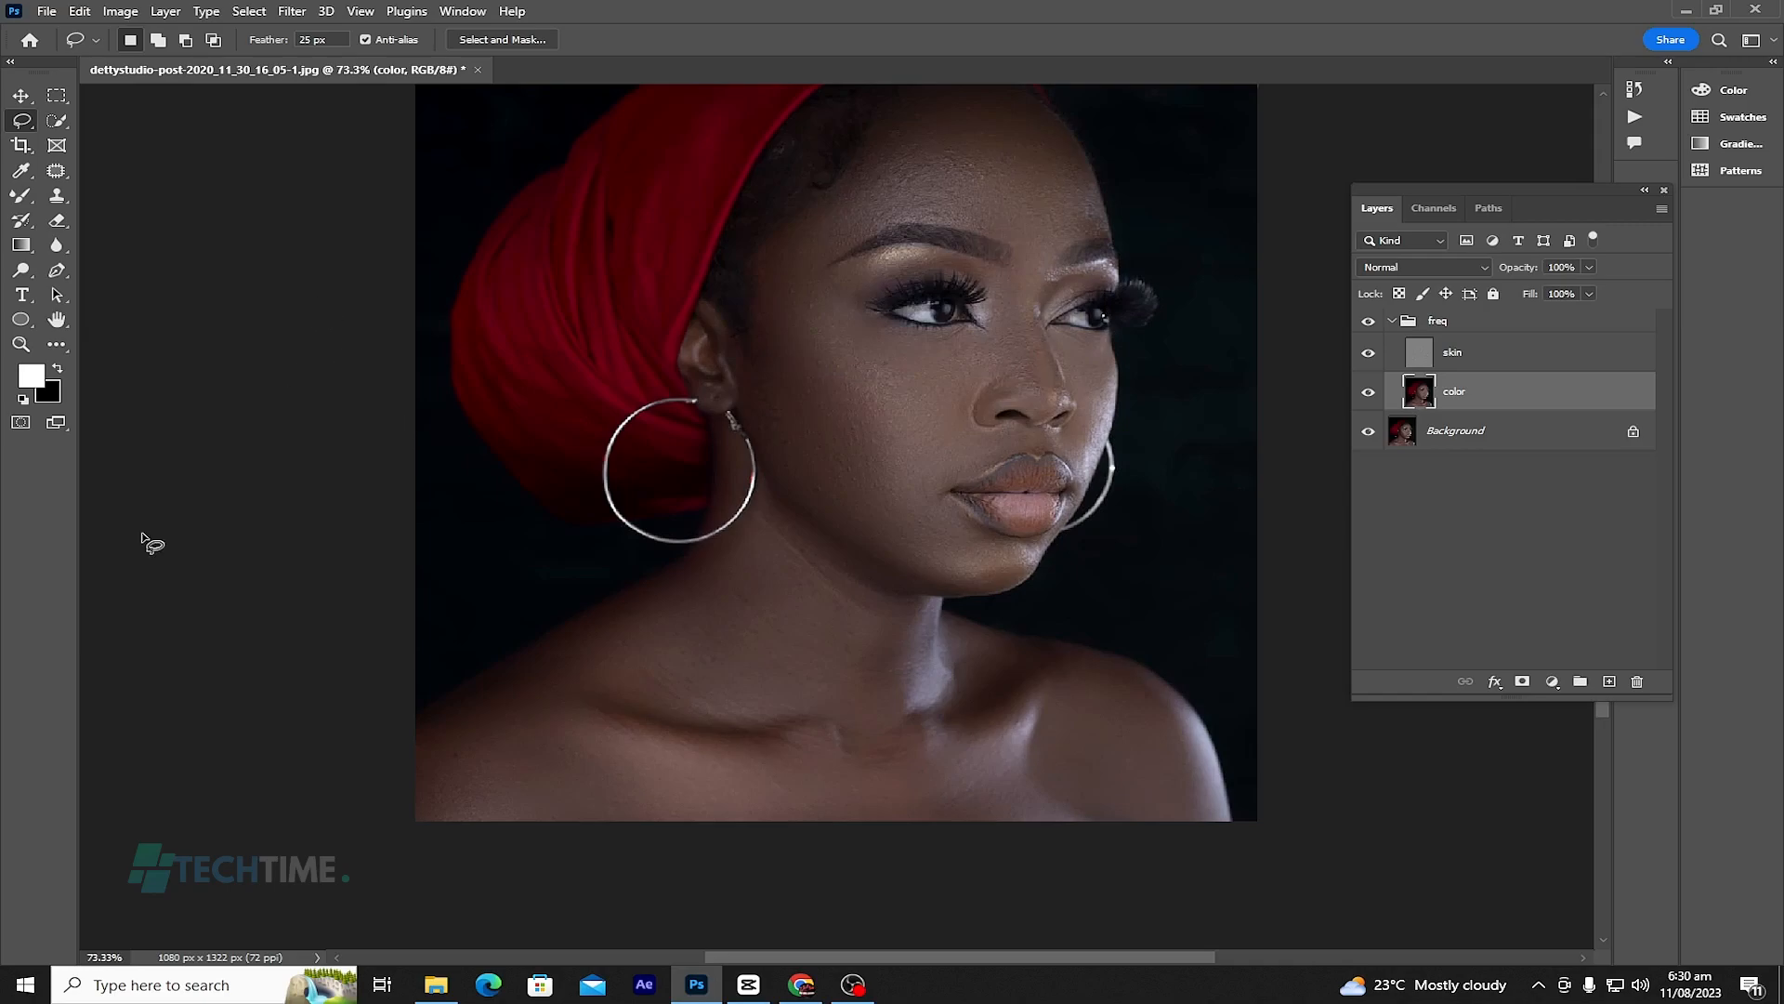
Step: Lasso the far cheek beside the nose, reapply the last Gaussian Blur, and clear the selection
{"action": "left_click_drag", "start_coordinate": [1053, 335], "coordinate": [1096, 350]}
{"action": "left_click_drag", "start_coordinate": [1089, 448], "coordinate": [1056, 340]}
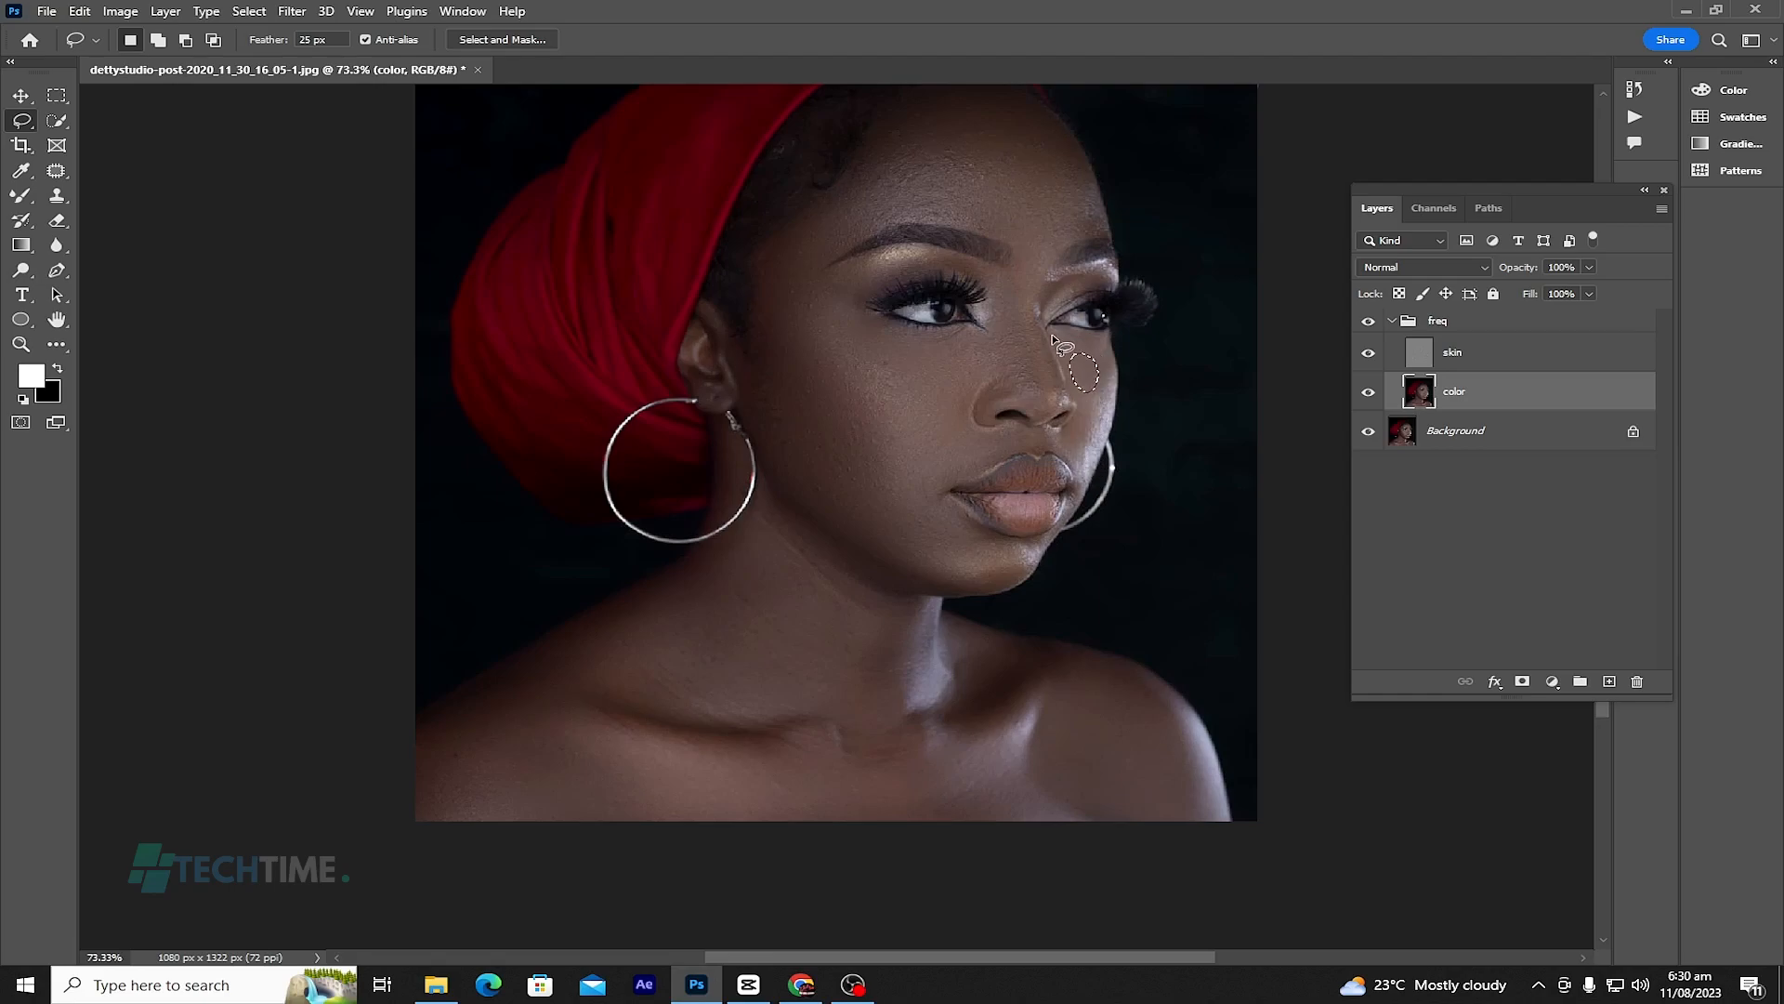
{"action": "left_click", "coordinate": [293, 11]}
{"action": "left_click", "coordinate": [316, 25]}
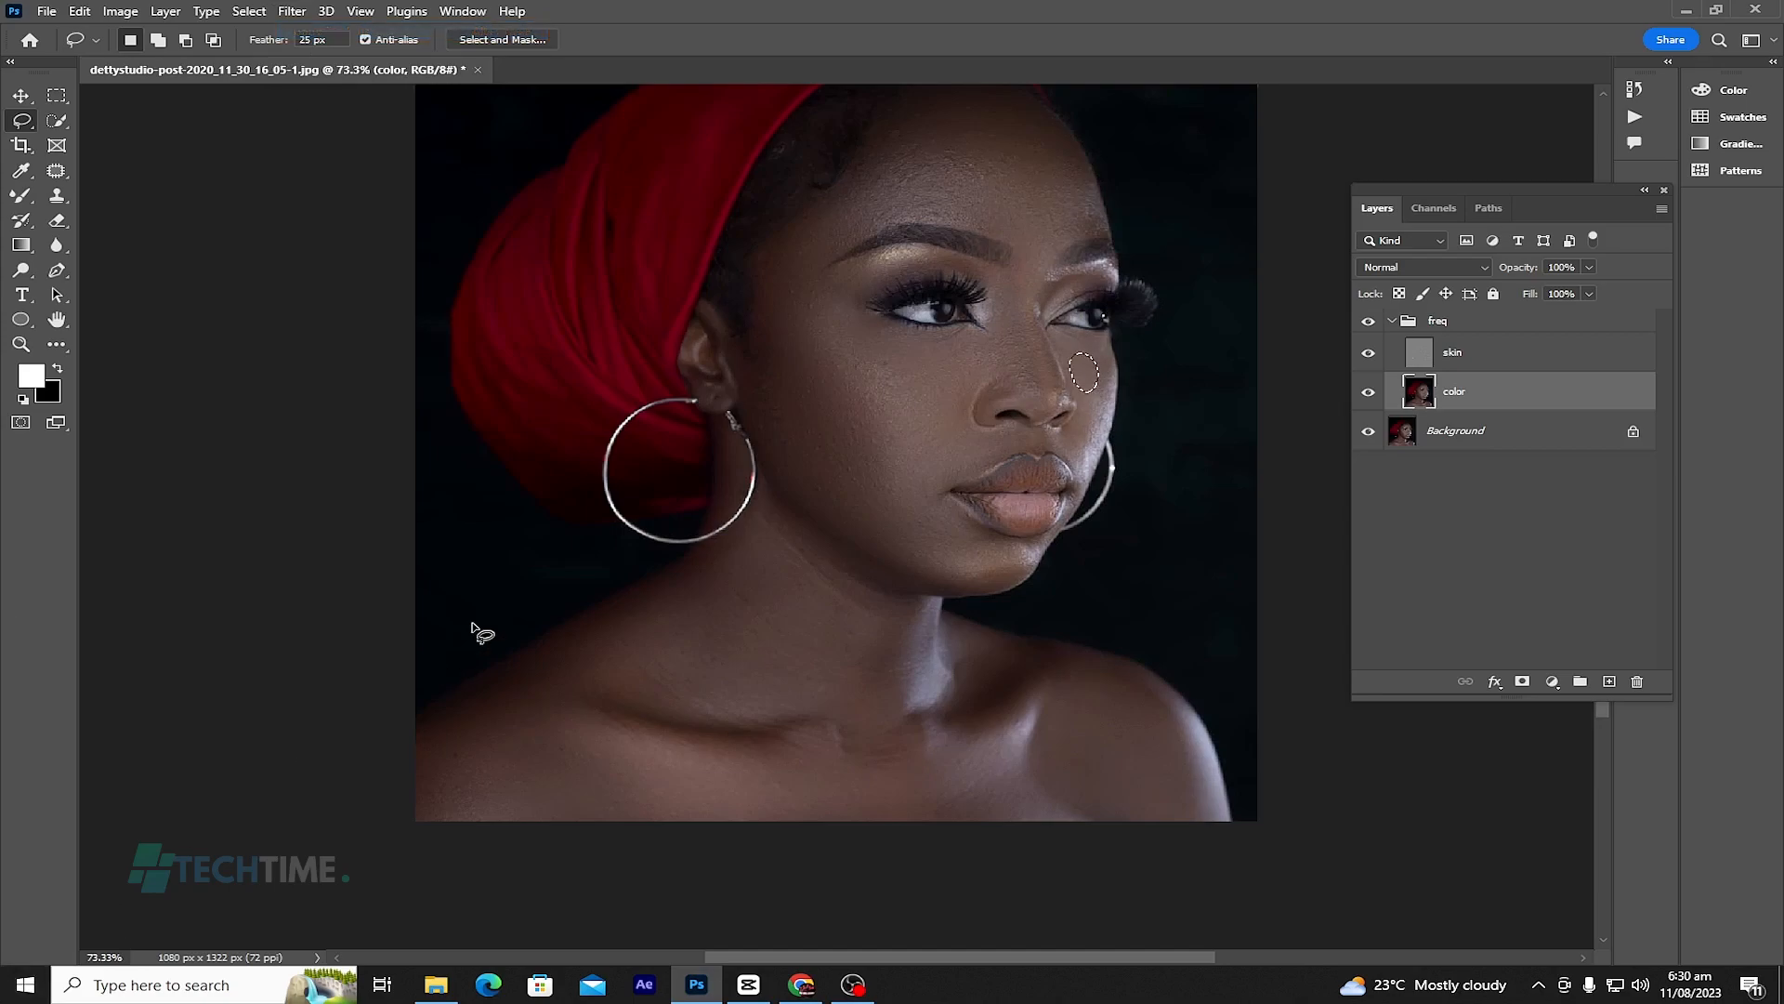
{"action": "key", "text": "ctrl+d"}
Step: Try to lasso the narrow strip of skin between the nose and the upper lip with a 25 px feather
{"action": "left_click_drag", "start_coordinate": [1006, 432], "coordinate": [1004, 430]}
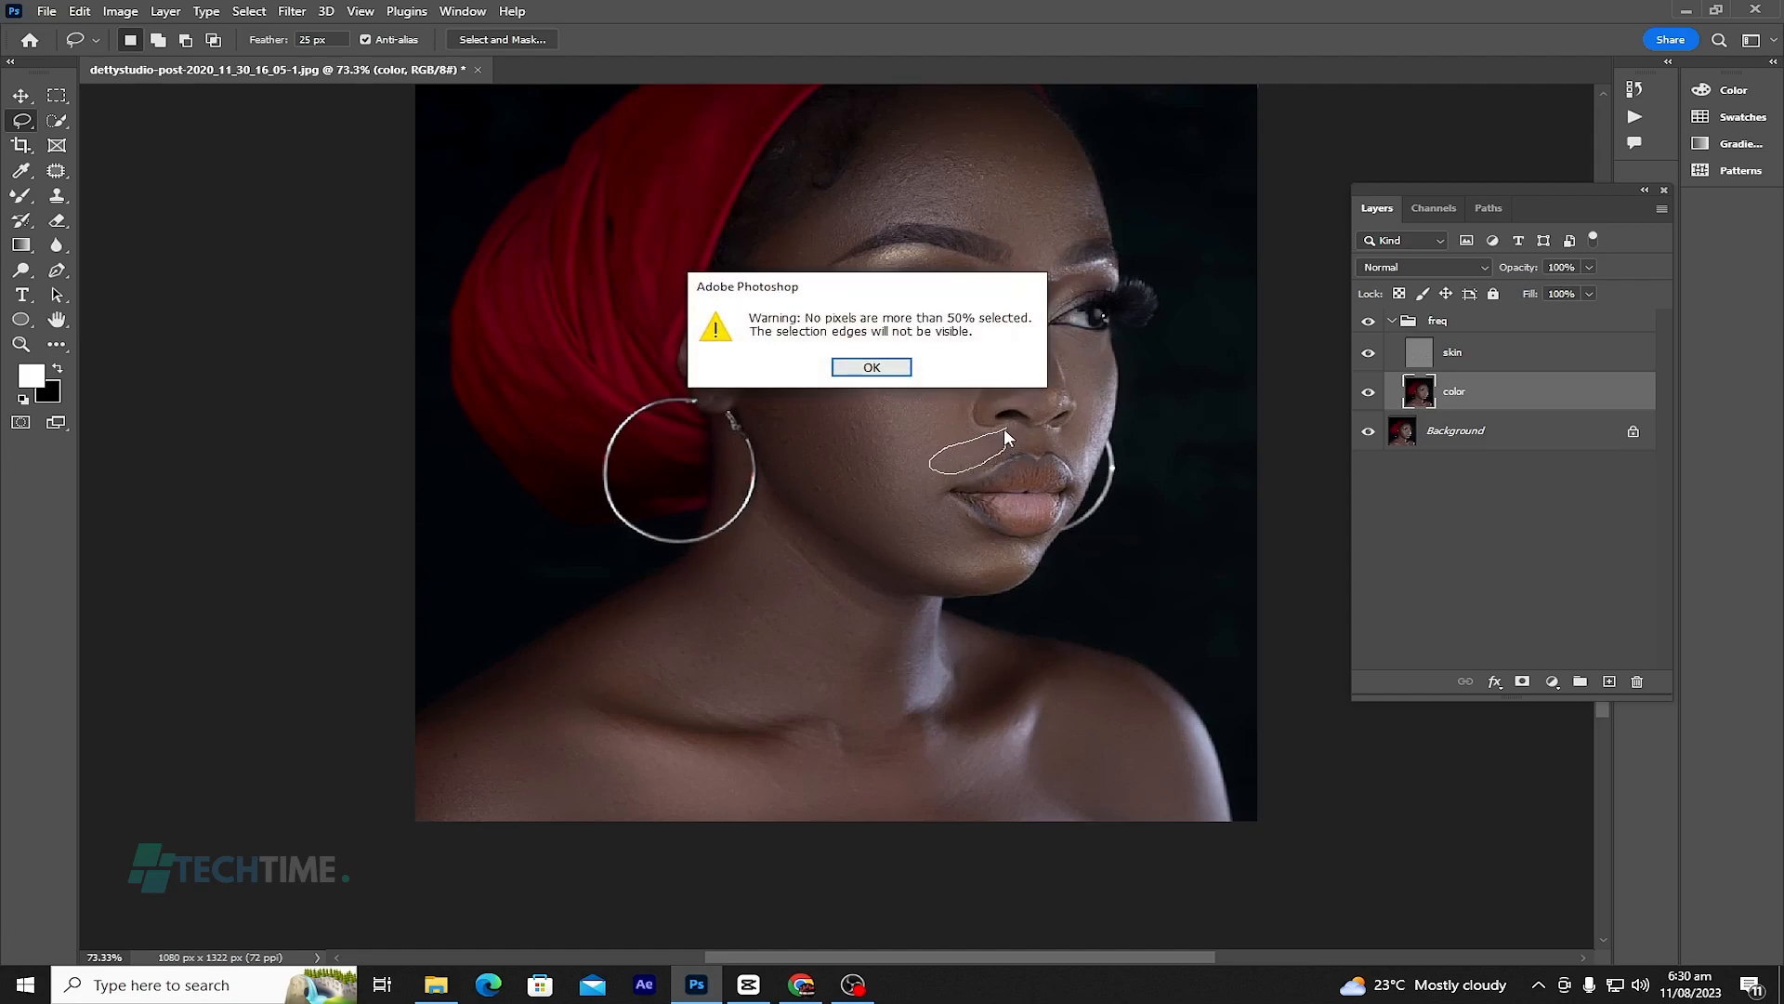
{"action": "left_click", "coordinate": [891, 365]}
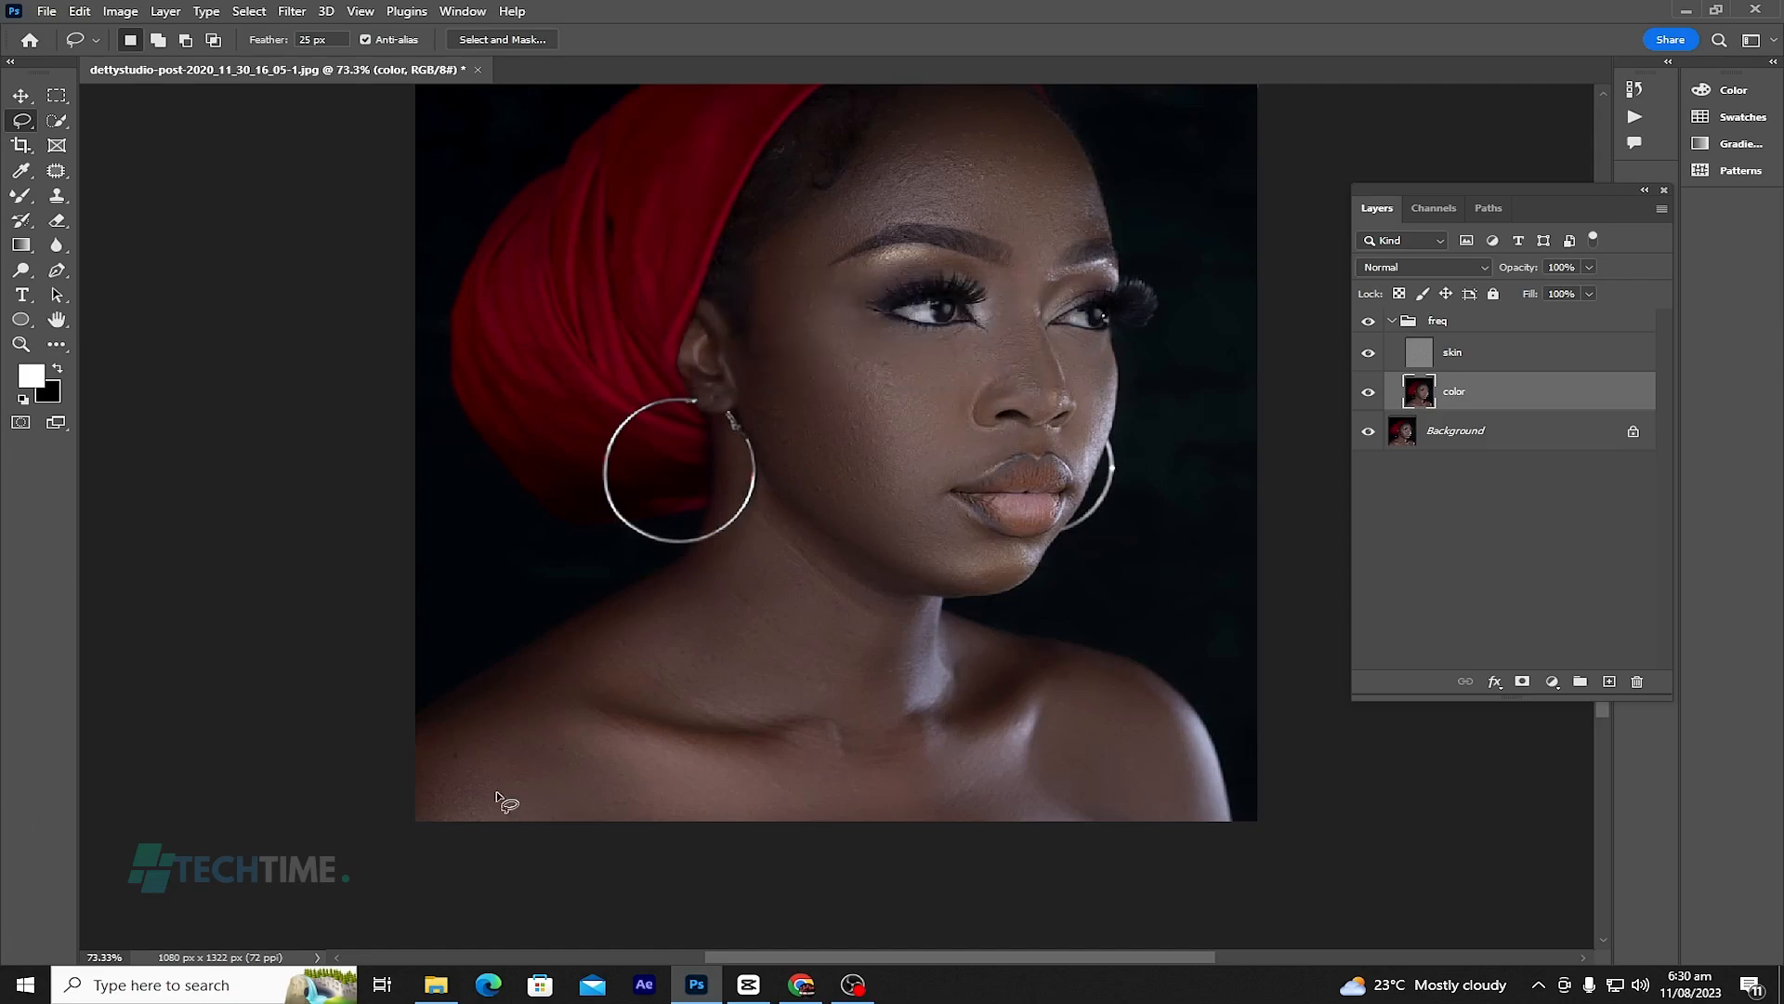
Step: Lasso the neck from below the jaw and earring down to the collarbone and reapply the last Gaussian Blur
{"action": "scroll", "coordinate": [702, 737], "scroll_direction": "down", "scroll_amount": 2}
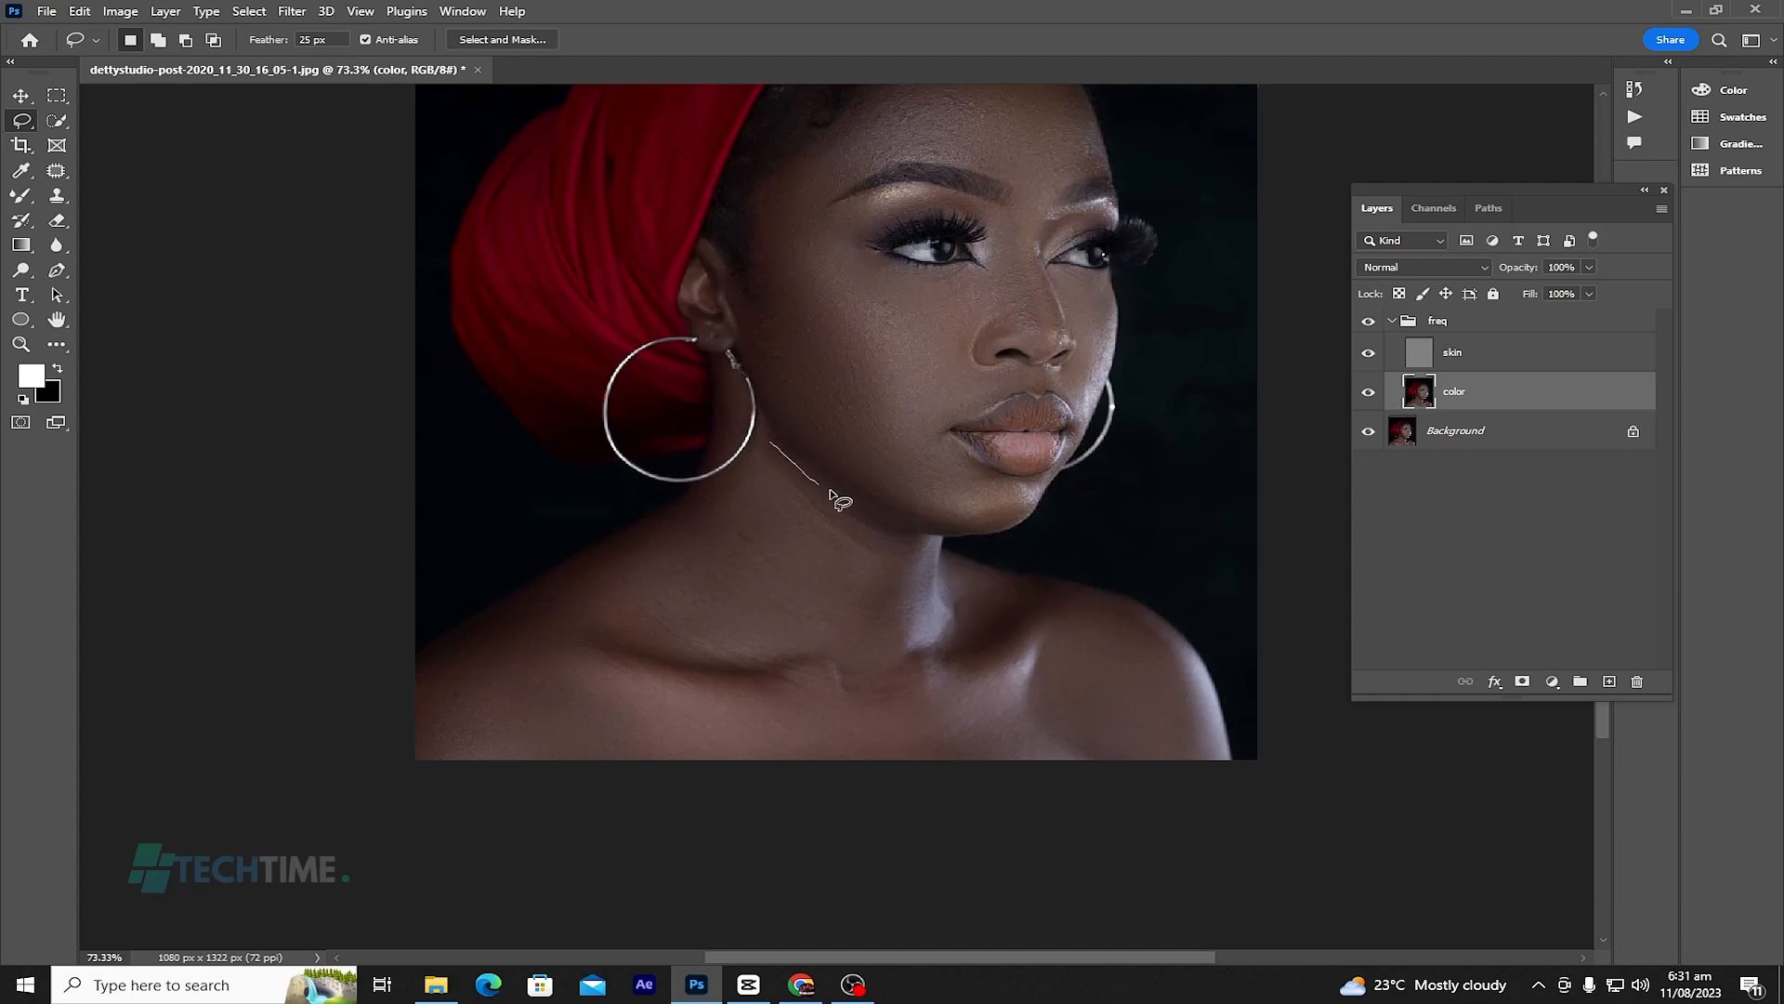
{"action": "mouse_move", "coordinate": [895, 544]}
{"action": "left_mouse_down"}
{"action": "mouse_move", "coordinate": [870, 661]}
{"action": "mouse_move", "coordinate": [609, 651]}
{"action": "mouse_move", "coordinate": [547, 616]}
{"action": "mouse_move", "coordinate": [688, 541]}
{"action": "mouse_move", "coordinate": [773, 450]}
{"action": "left_mouse_up"}
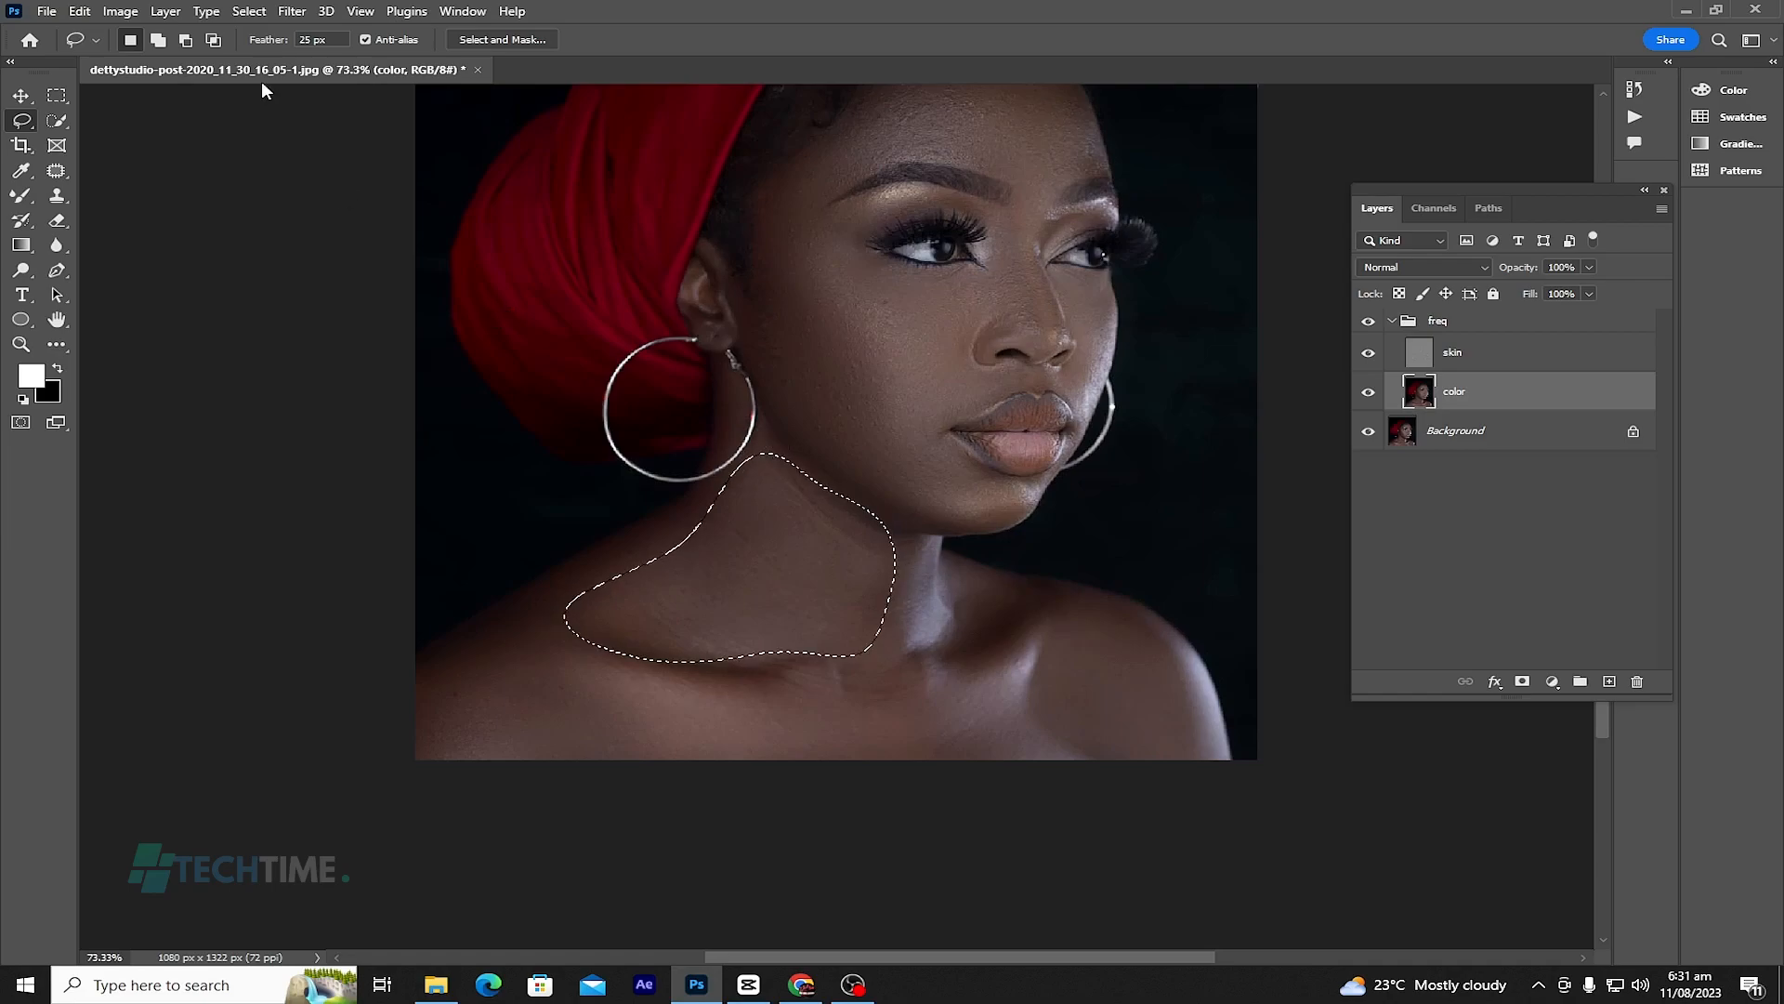
{"action": "left_click", "coordinate": [292, 11]}
{"action": "left_click", "coordinate": [321, 31]}
Step: Lasso the bright strip of the neck under the chin, reapply the last Gaussian Blur, and deselect
{"action": "scroll", "coordinate": [472, 400], "scroll_direction": "down", "scroll_amount": 2}
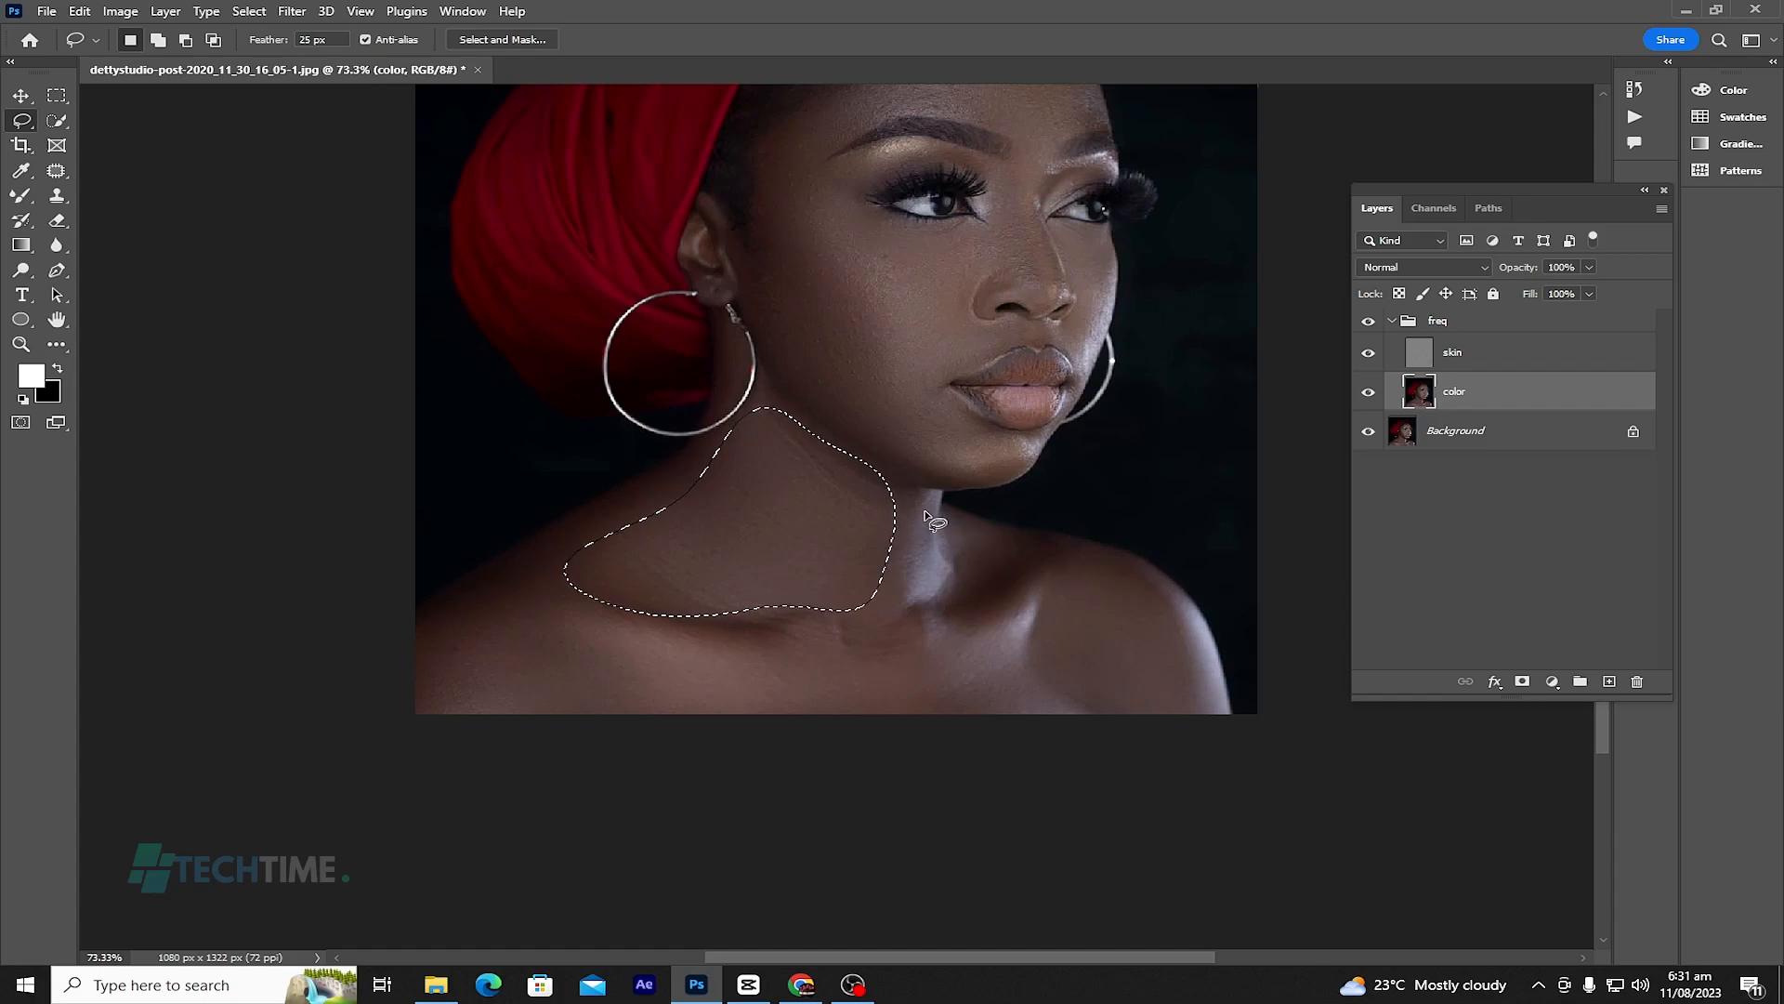
{"action": "left_click_drag", "start_coordinate": [901, 499], "coordinate": [895, 582]}
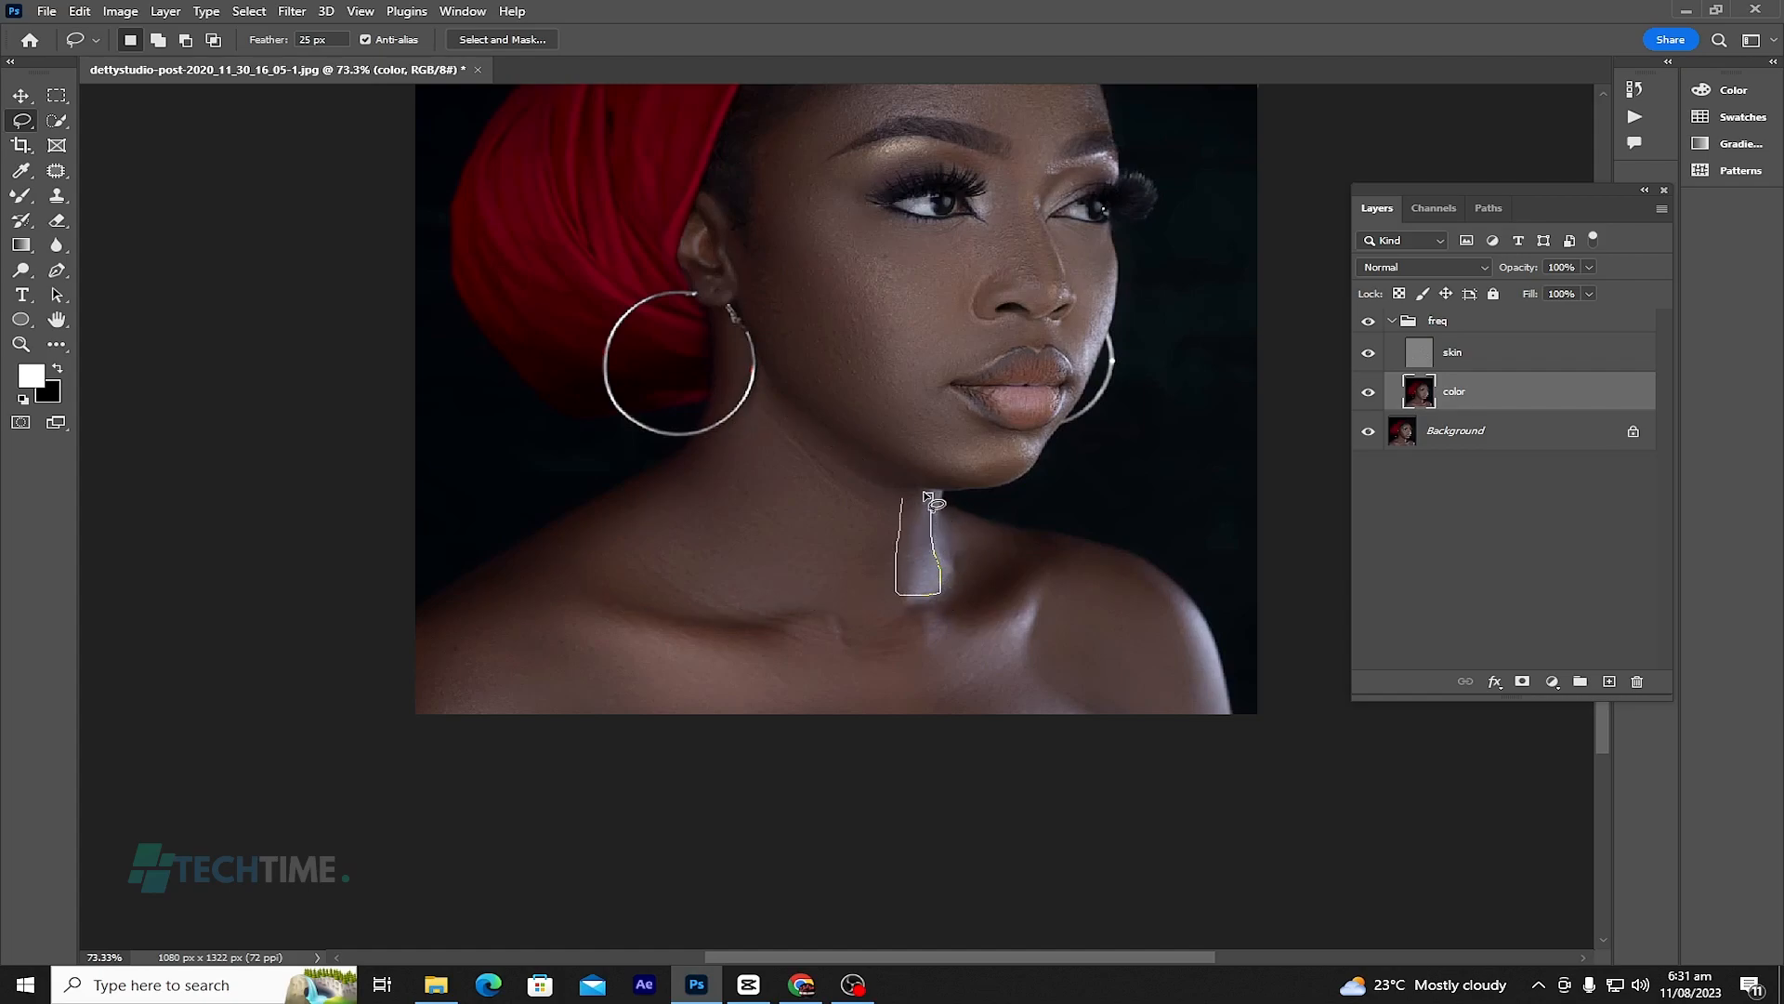
{"action": "left_click_drag", "start_coordinate": [907, 503], "coordinate": [903, 500]}
{"action": "left_click", "coordinate": [292, 11]}
{"action": "left_click", "coordinate": [307, 31]}
{"action": "left_click", "coordinate": [942, 518]}
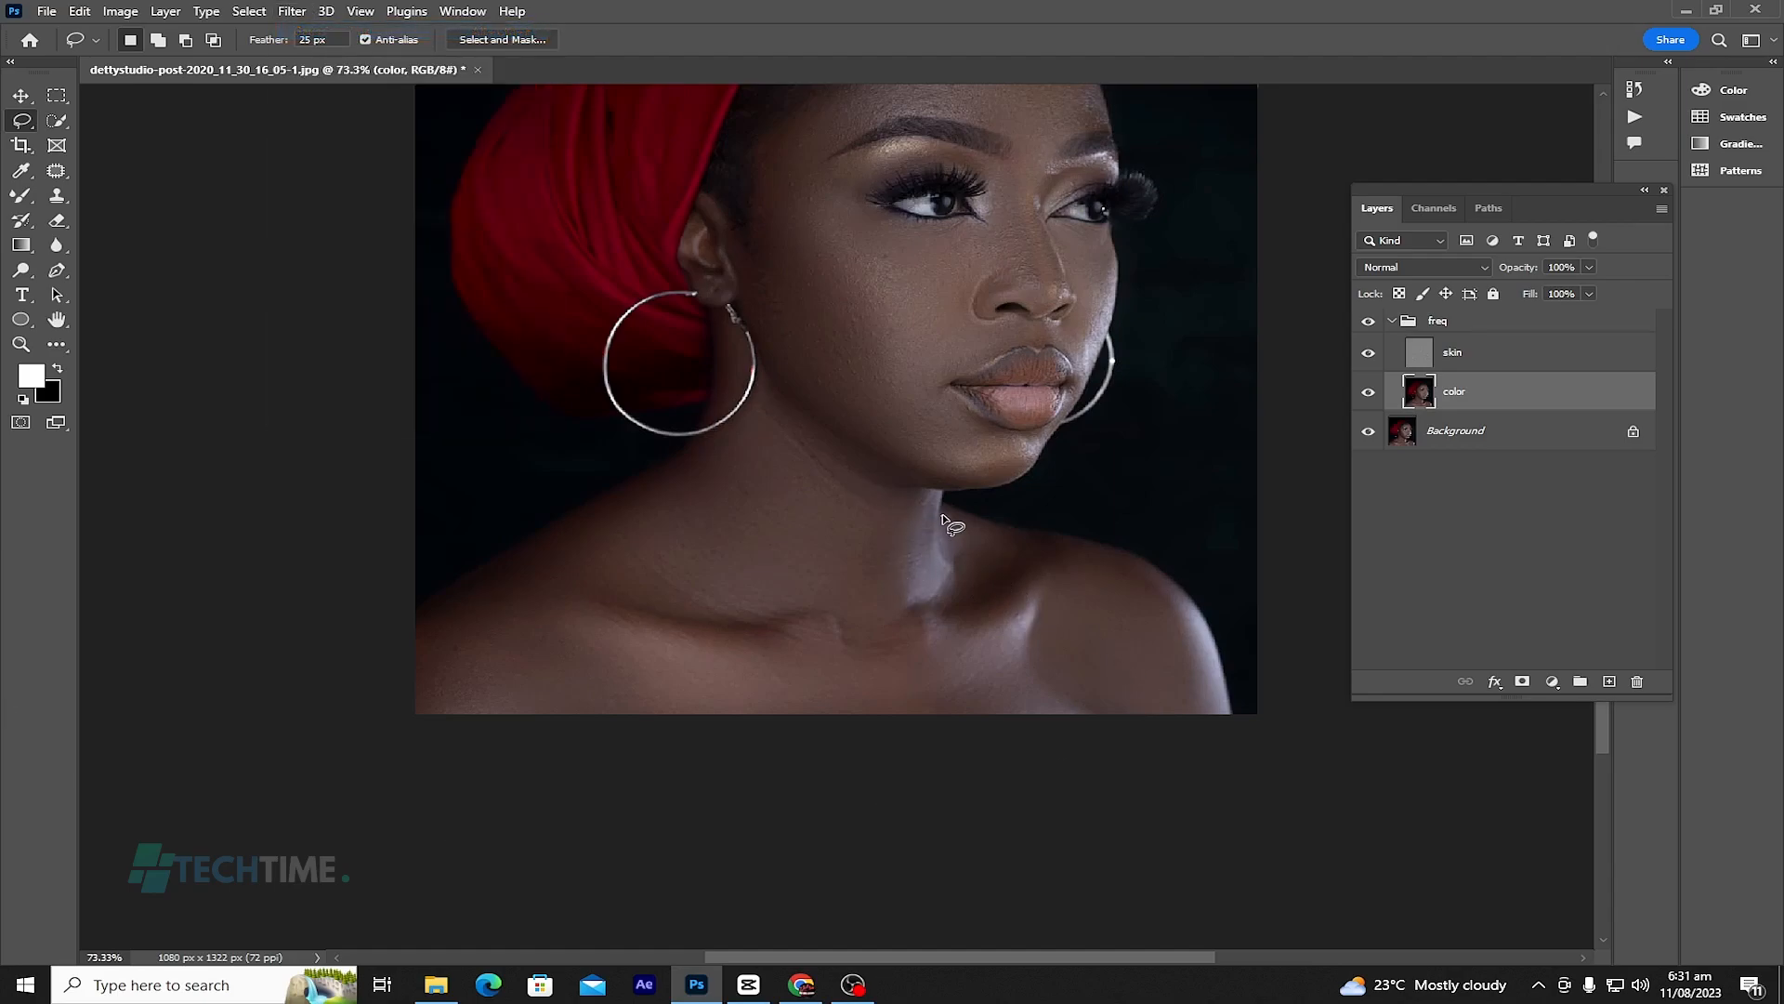
Step: Lasso the hollow between the neck highlight and the far shoulder and reapply the last Gaussian Blur
{"action": "mouse_move", "coordinate": [1032, 548]}
{"action": "left_mouse_down"}
{"action": "mouse_move", "coordinate": [997, 586]}
{"action": "mouse_move", "coordinate": [942, 600]}
{"action": "left_mouse_up"}
{"action": "left_click_drag", "start_coordinate": [946, 529], "coordinate": [944, 527]}
{"action": "left_click", "coordinate": [292, 11]}
{"action": "left_click", "coordinate": [294, 11]}
Step: Lasso the upper chest below the collarbones, out to the near shoulder, and reapply the last Gaussian Blur
{"action": "mouse_move", "coordinate": [1029, 587]}
{"action": "left_mouse_down"}
{"action": "mouse_move", "coordinate": [926, 641]}
{"action": "mouse_move", "coordinate": [727, 645]}
{"action": "mouse_move", "coordinate": [600, 603]}
{"action": "mouse_move", "coordinate": [493, 597]}
{"action": "mouse_move", "coordinate": [437, 623]}
{"action": "mouse_move", "coordinate": [425, 687]}
{"action": "mouse_move", "coordinate": [489, 708]}
{"action": "mouse_move", "coordinate": [906, 697]}
{"action": "left_mouse_up"}
{"action": "left_click_drag", "start_coordinate": [1057, 707], "coordinate": [1029, 593]}
{"action": "left_click", "coordinate": [292, 11]}
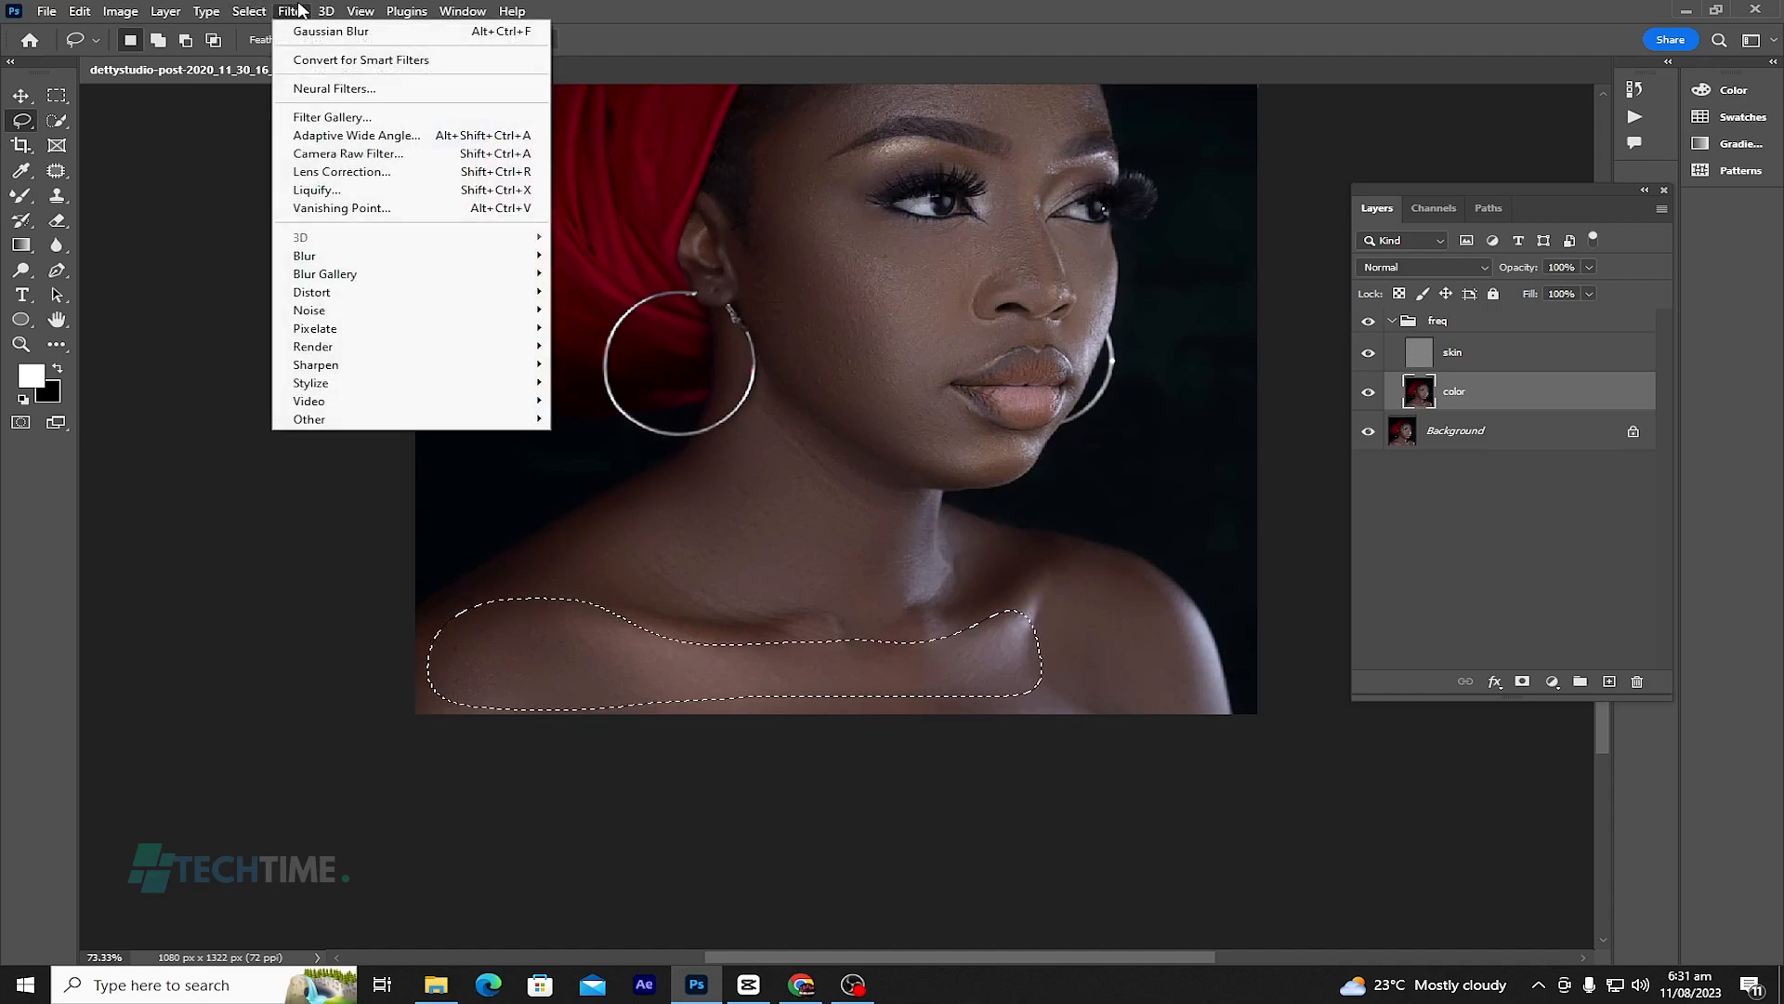
{"action": "left_click", "coordinate": [314, 35]}
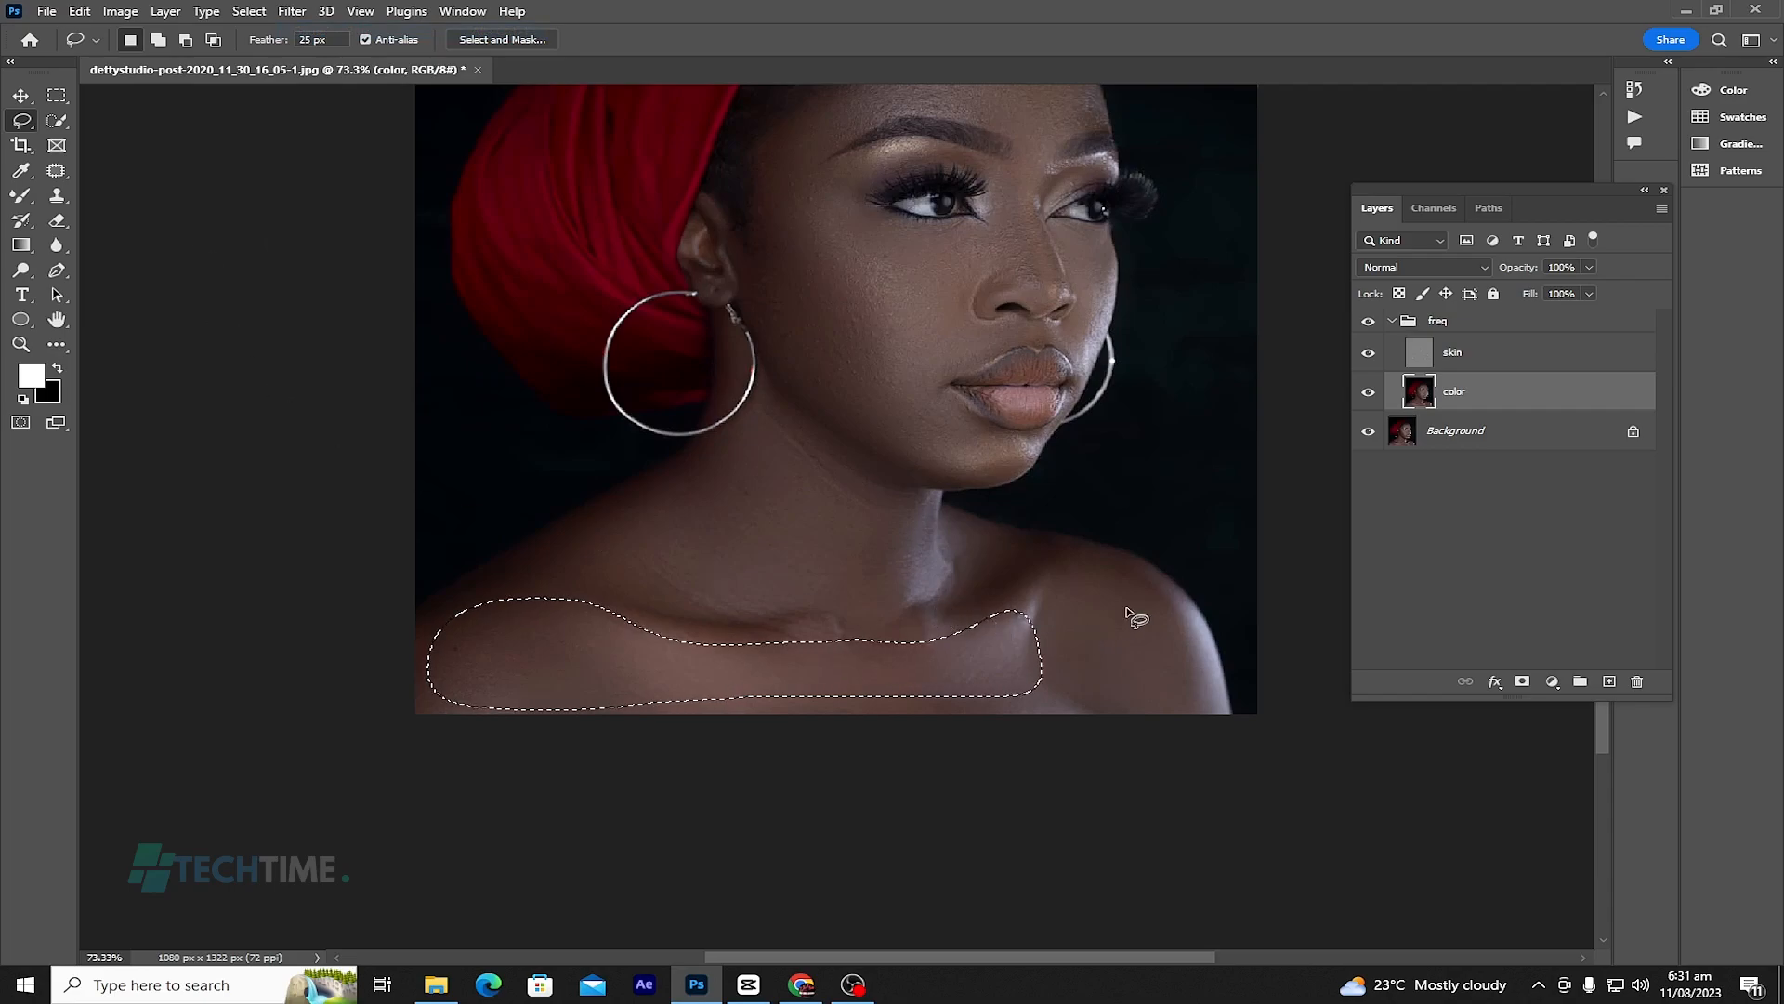
Step: Lasso the far shoulder, reapply the last Gaussian Blur to the color layer, and deselect
{"action": "mouse_move", "coordinate": [1086, 556]}
{"action": "left_mouse_down"}
{"action": "mouse_move", "coordinate": [1033, 630]}
{"action": "mouse_move", "coordinate": [1042, 674]}
{"action": "mouse_move", "coordinate": [1078, 708]}
{"action": "mouse_move", "coordinate": [1178, 711]}
{"action": "left_mouse_up"}
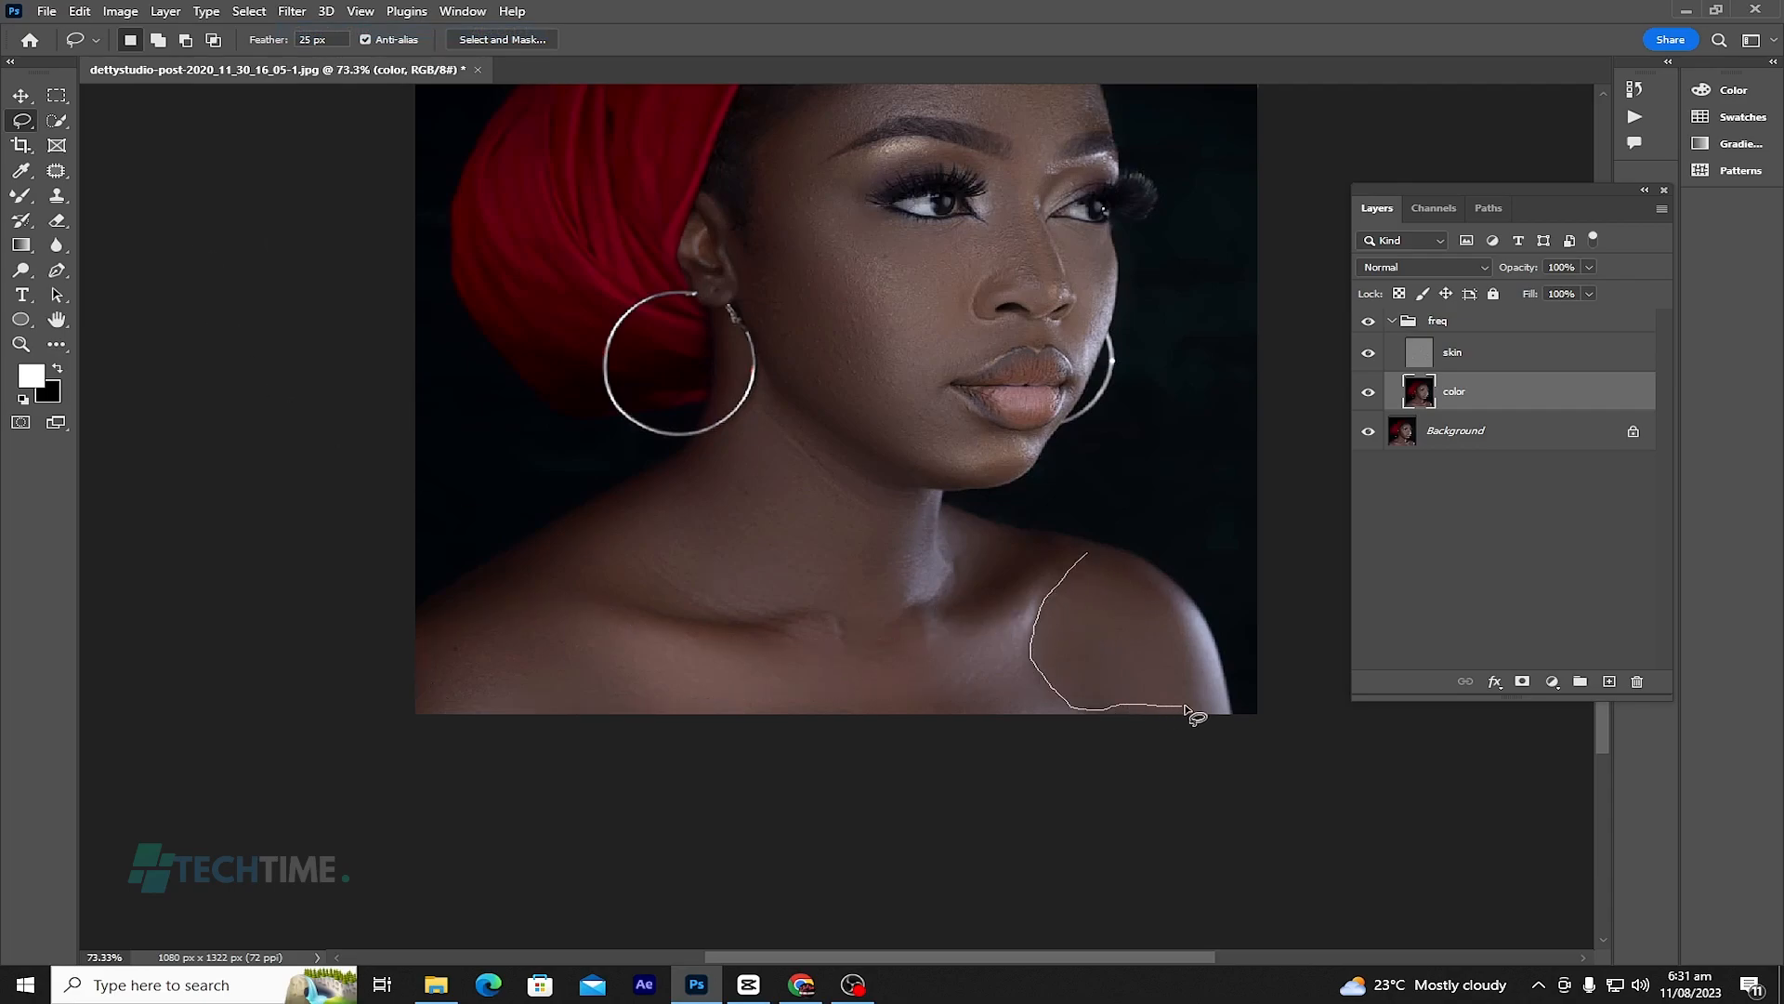
{"action": "left_click_drag", "start_coordinate": [1095, 557], "coordinate": [1098, 562]}
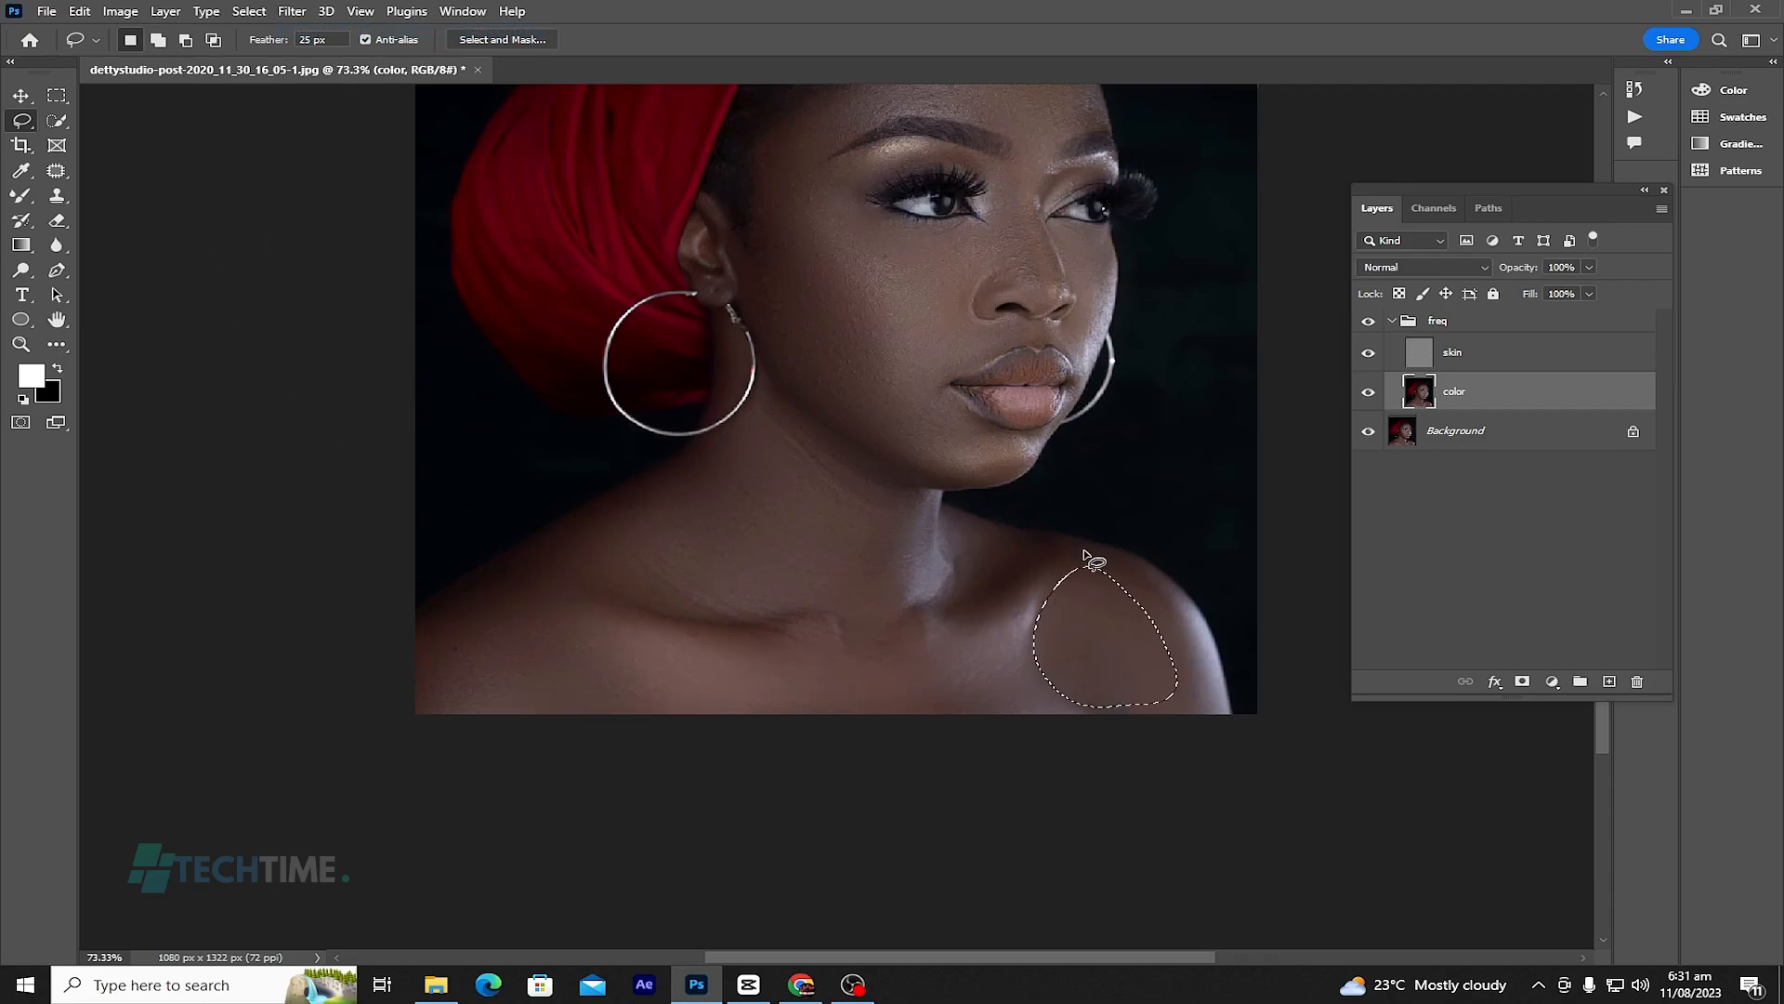
{"action": "left_click", "coordinate": [285, 11]}
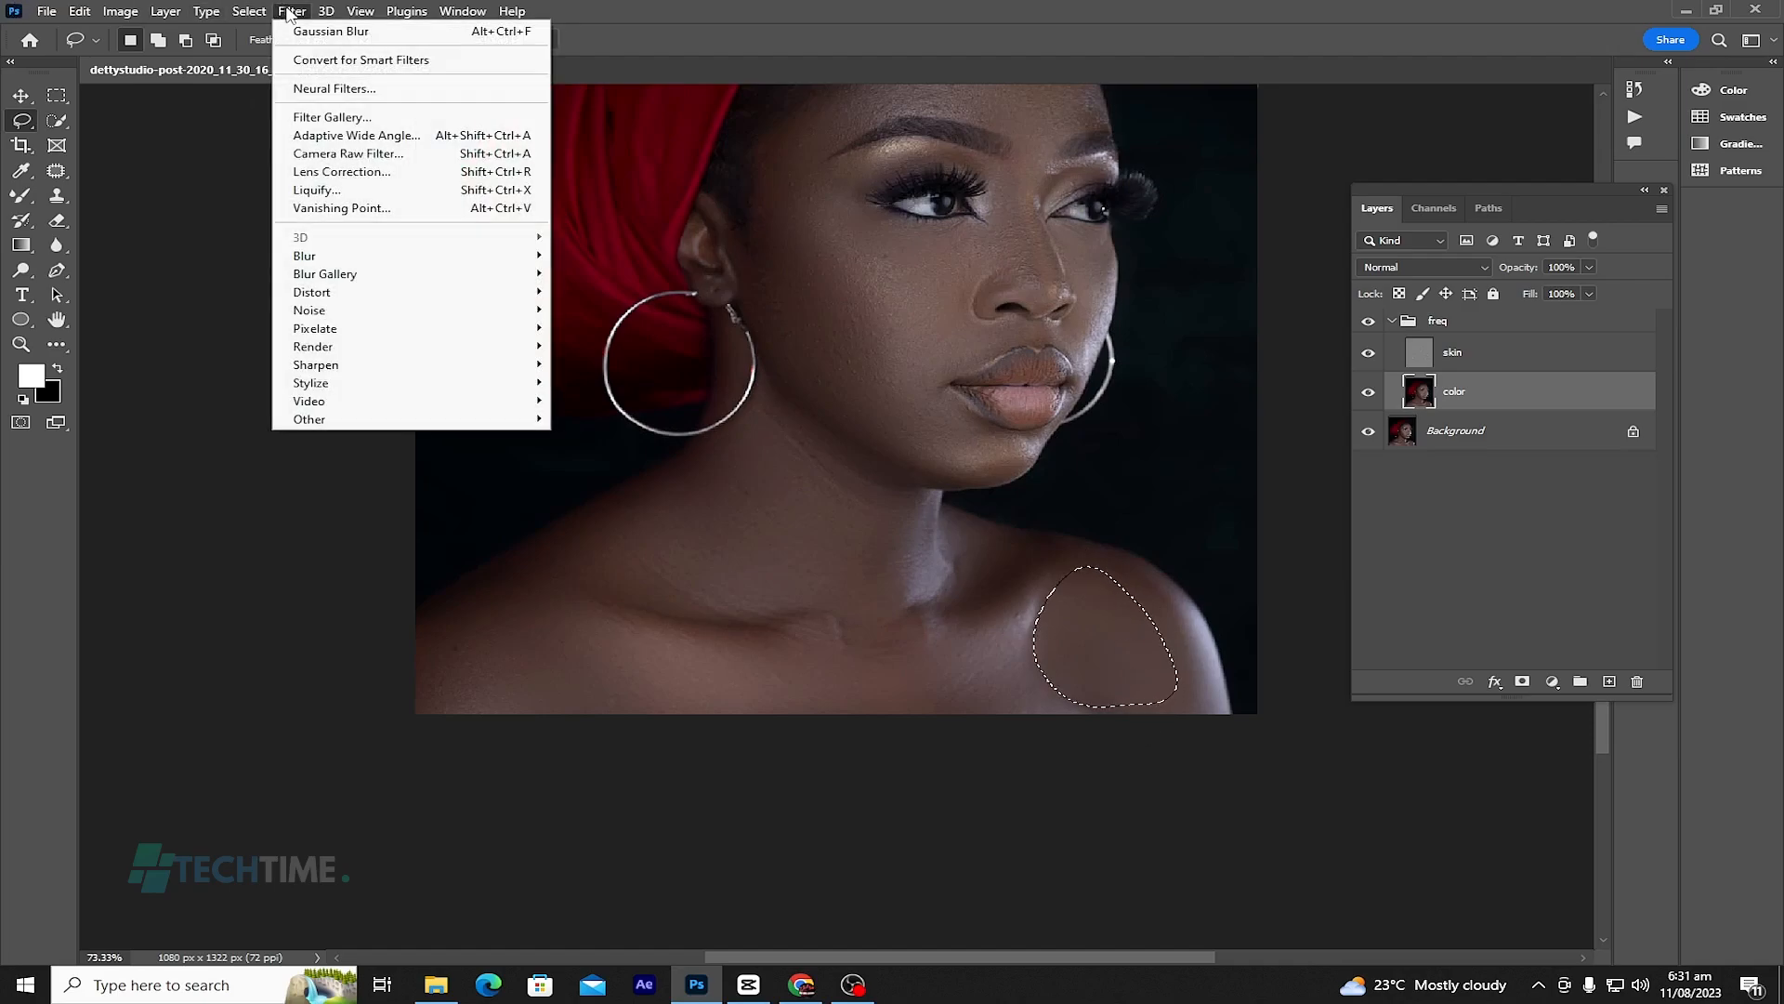
{"action": "left_click", "coordinate": [312, 30]}
{"action": "key", "text": "ctrl+d"}
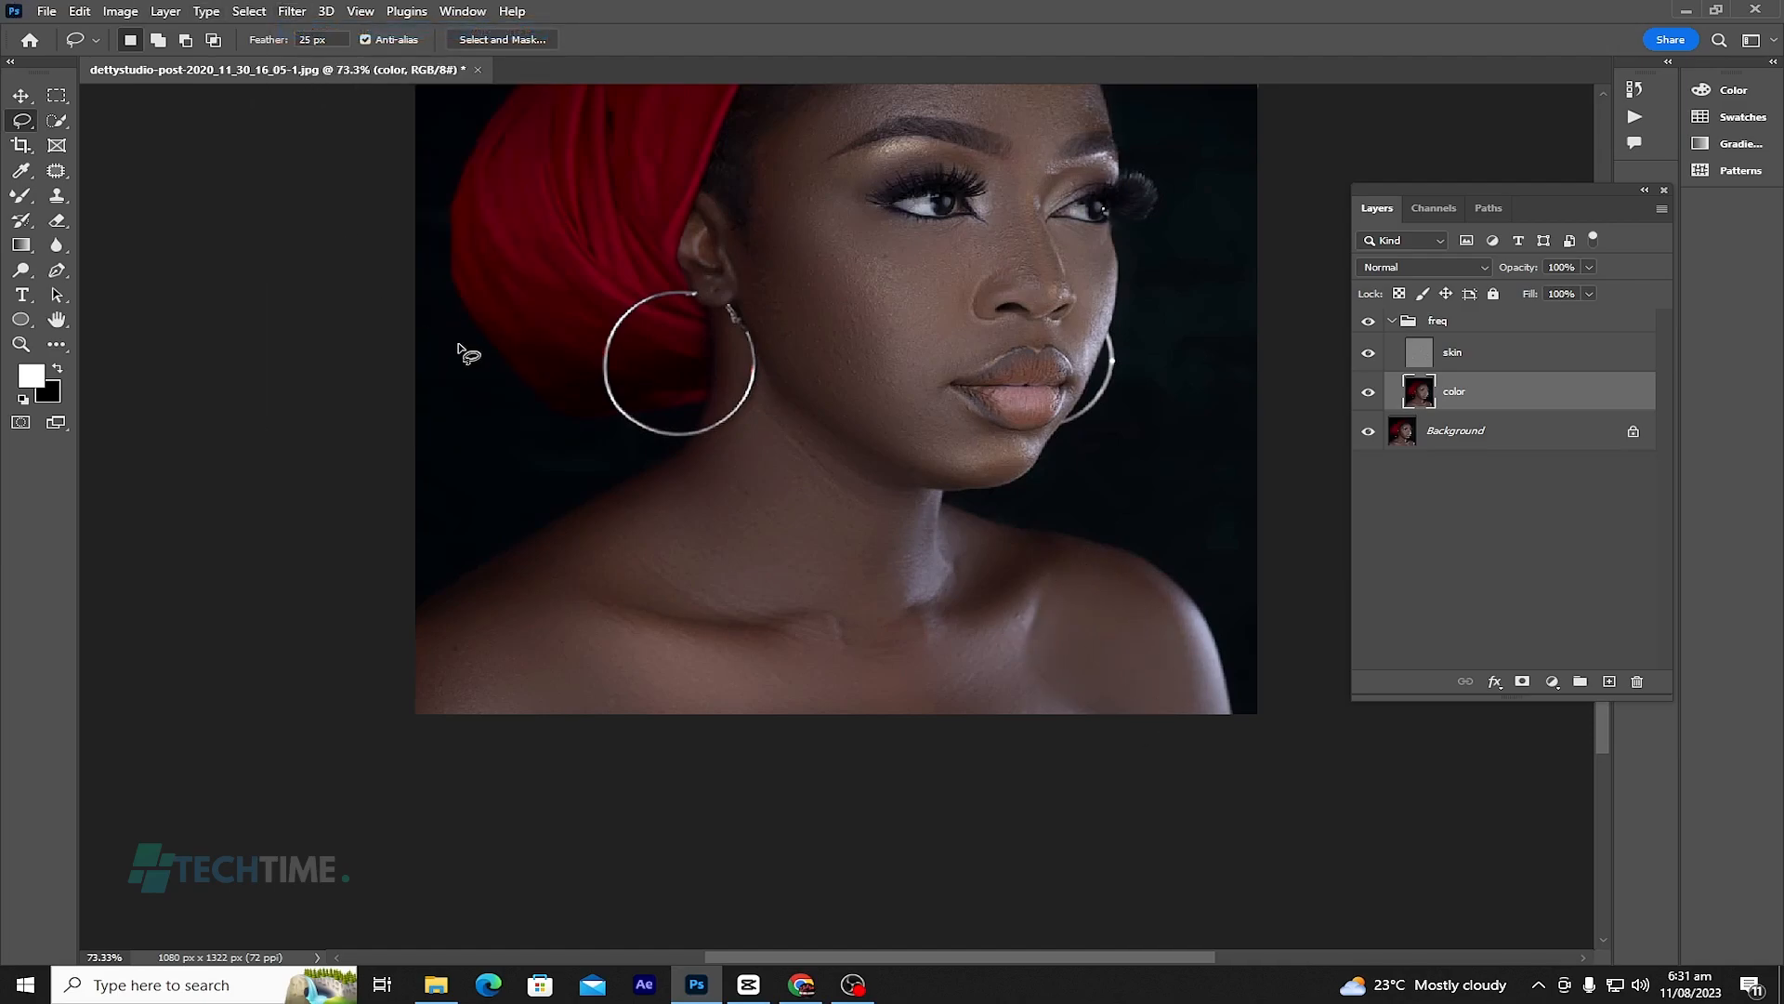
Step: Compare the retouched portrait with the original by toggling the visibility of the freq group
{"action": "scroll", "coordinate": [755, 603], "scroll_direction": "up", "scroll_amount": 5}
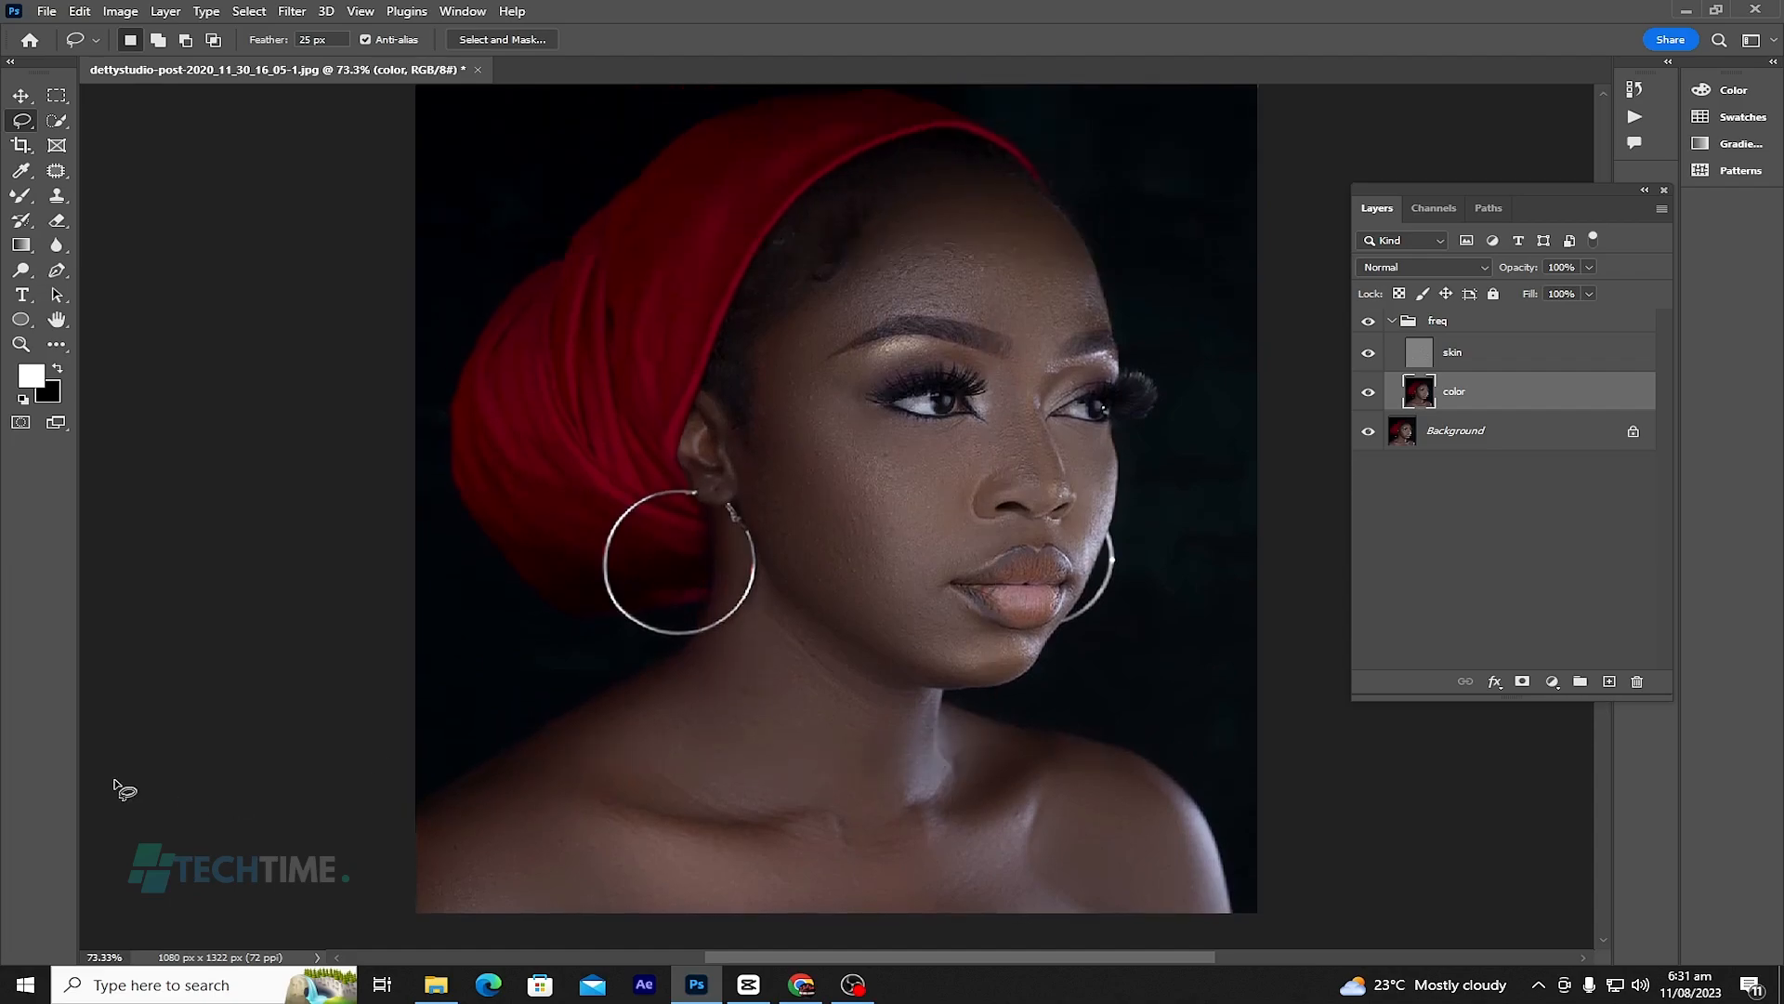
{"action": "scroll", "coordinate": [522, 669], "scroll_direction": "down", "scroll_amount": 1}
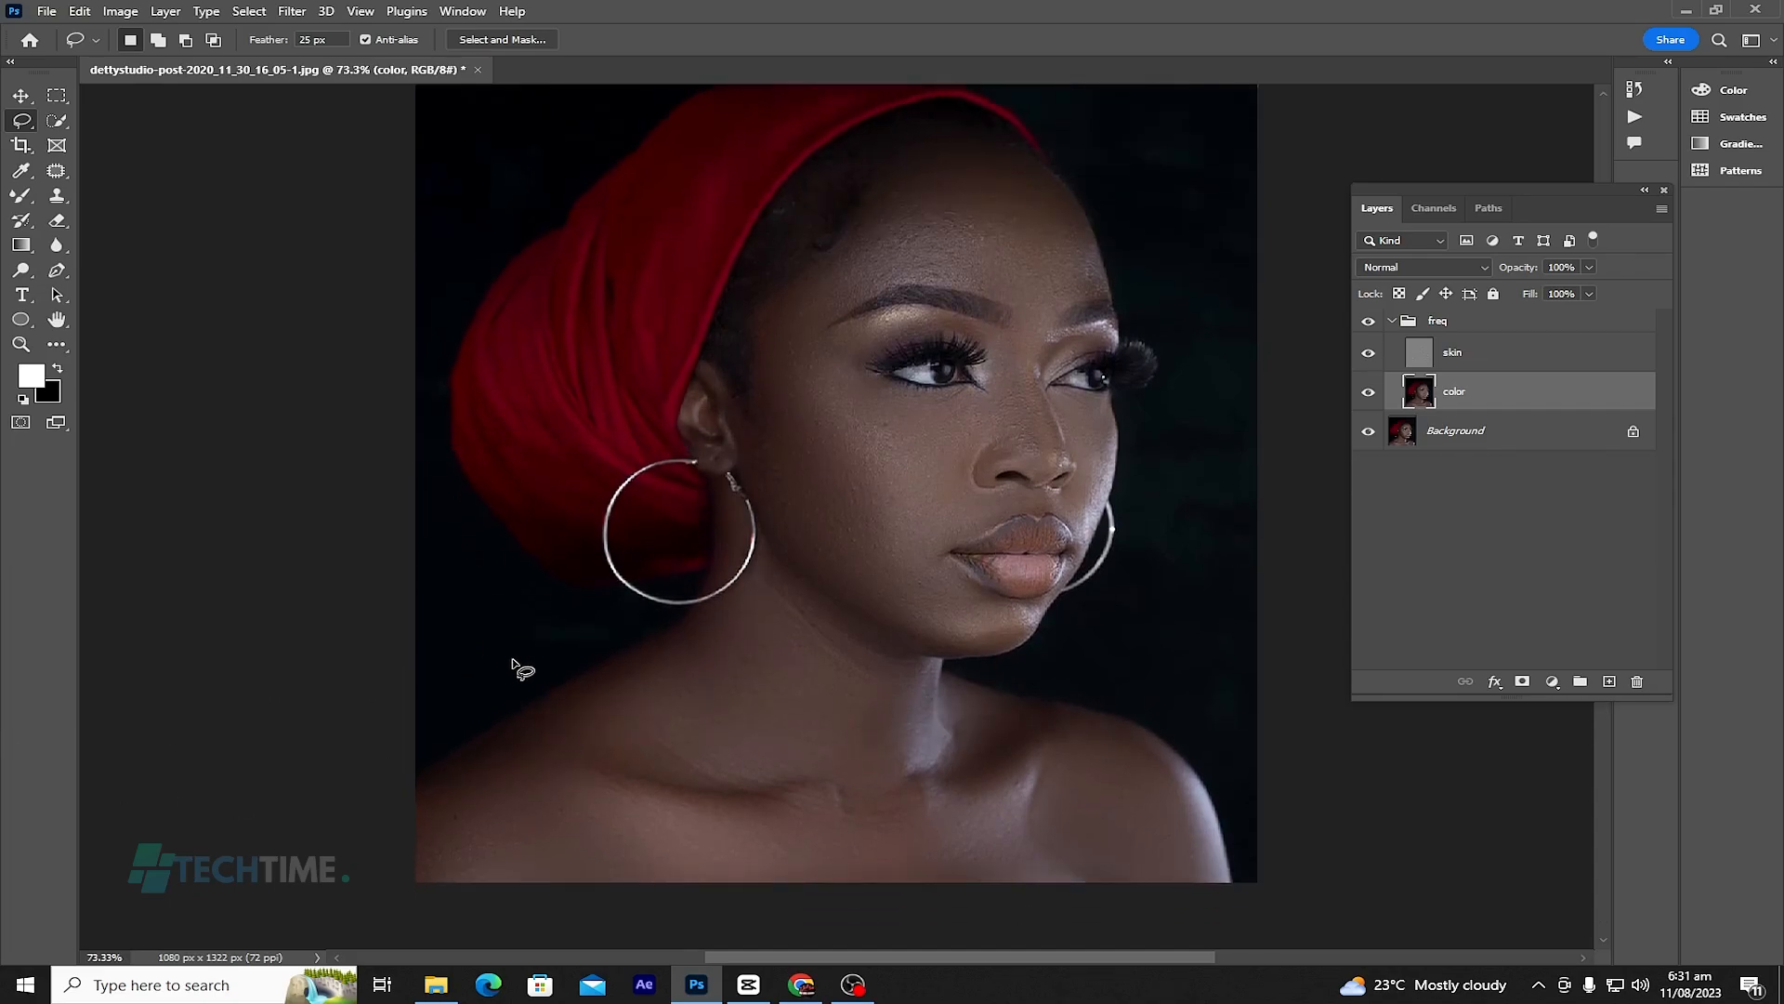
{"action": "scroll", "coordinate": [522, 670], "scroll_direction": "down", "scroll_amount": 1}
{"action": "scroll", "coordinate": [522, 669], "scroll_direction": "up", "scroll_amount": 1}
{"action": "scroll", "coordinate": [522, 669], "scroll_direction": "down", "scroll_amount": 2}
{"action": "scroll", "coordinate": [511, 667], "scroll_direction": "up", "scroll_amount": 2}
{"action": "left_click", "coordinate": [1367, 322]}
{"action": "left_click", "coordinate": [1366, 324]}
{"action": "left_click", "coordinate": [1366, 323]}
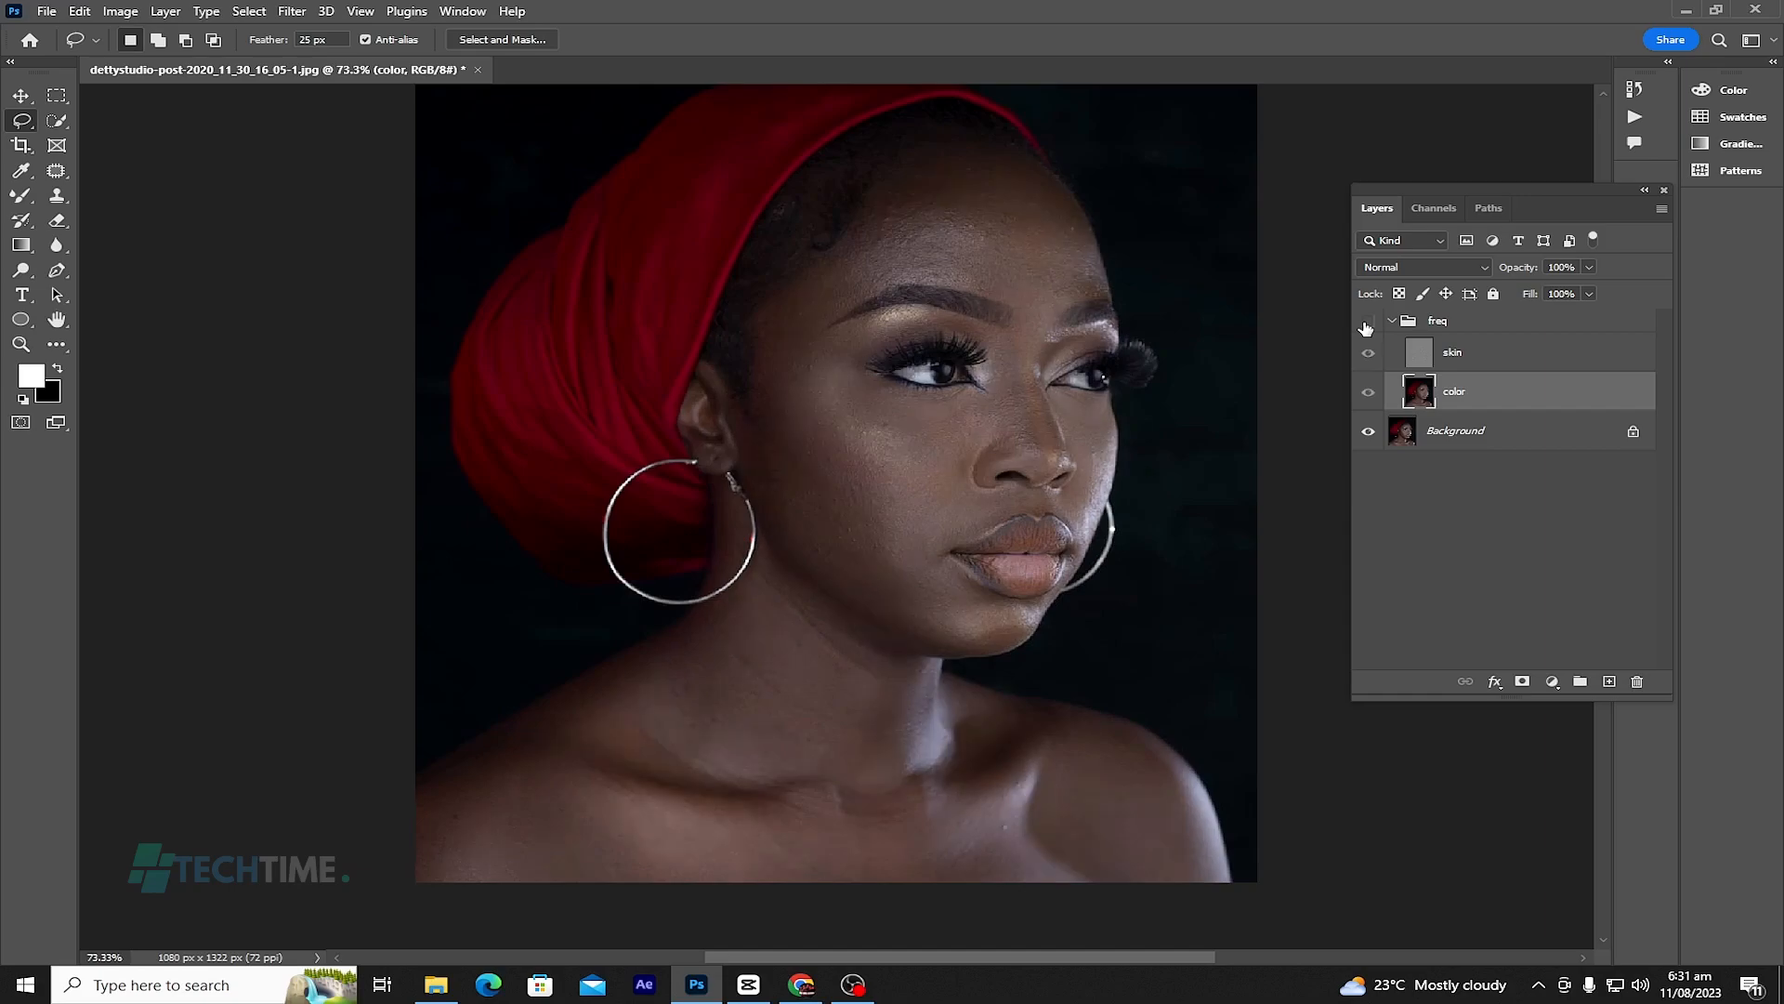
{"action": "left_click", "coordinate": [1366, 323]}
{"action": "scroll", "coordinate": [1055, 552], "scroll_direction": "up", "scroll_amount": 1}
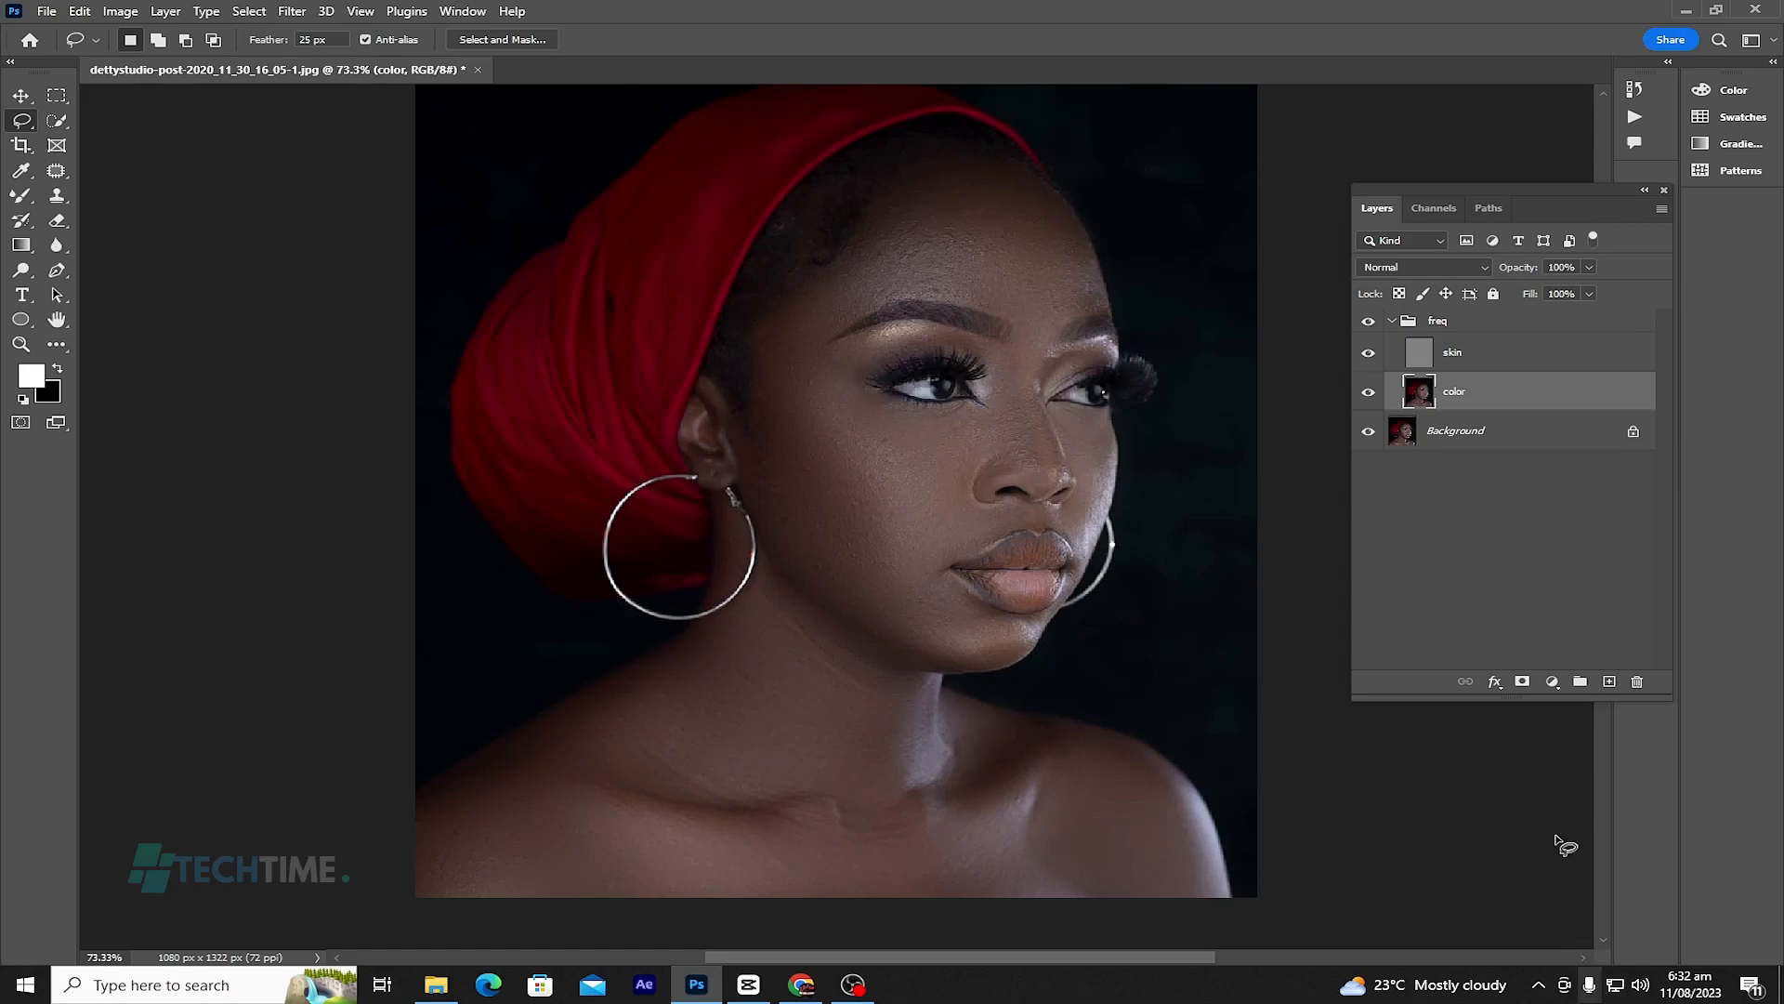
Step: Add a Levels adjustment above the color layer with input black at 11 and input white at about 223
{"action": "left_click", "coordinate": [1552, 681]}
{"action": "left_click", "coordinate": [1591, 423]}
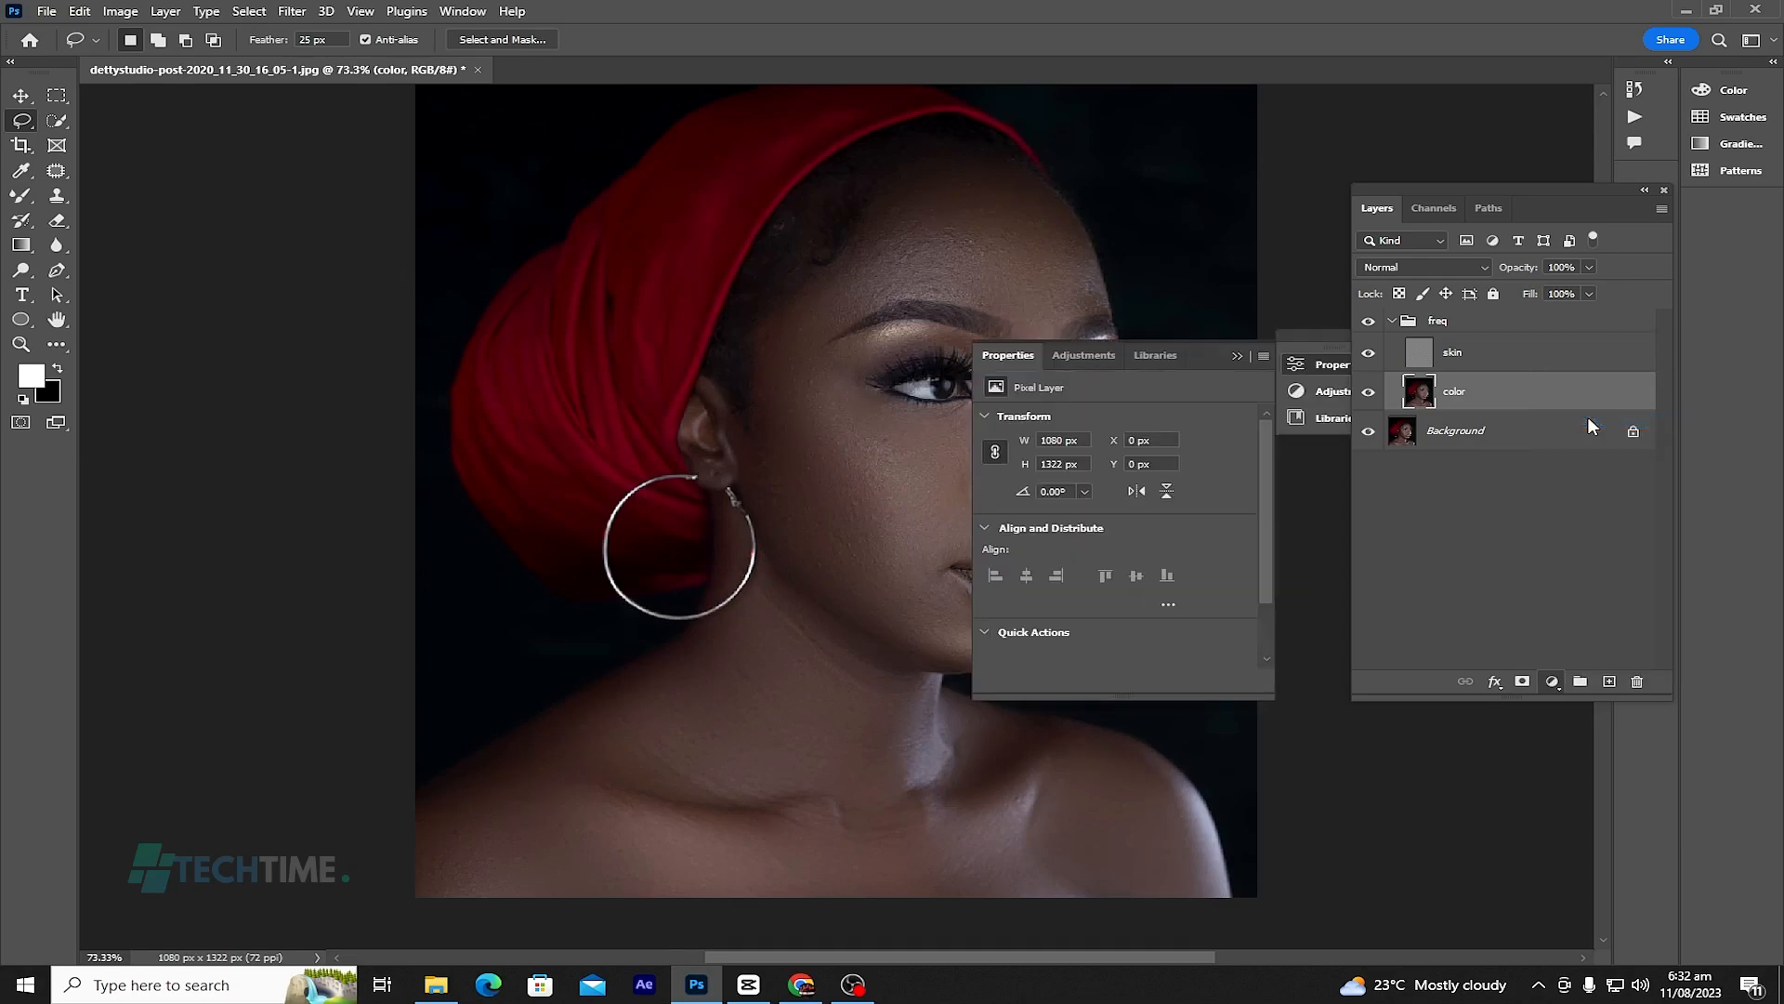
{"action": "left_click_drag", "start_coordinate": [1188, 348], "coordinate": [1277, 338]}
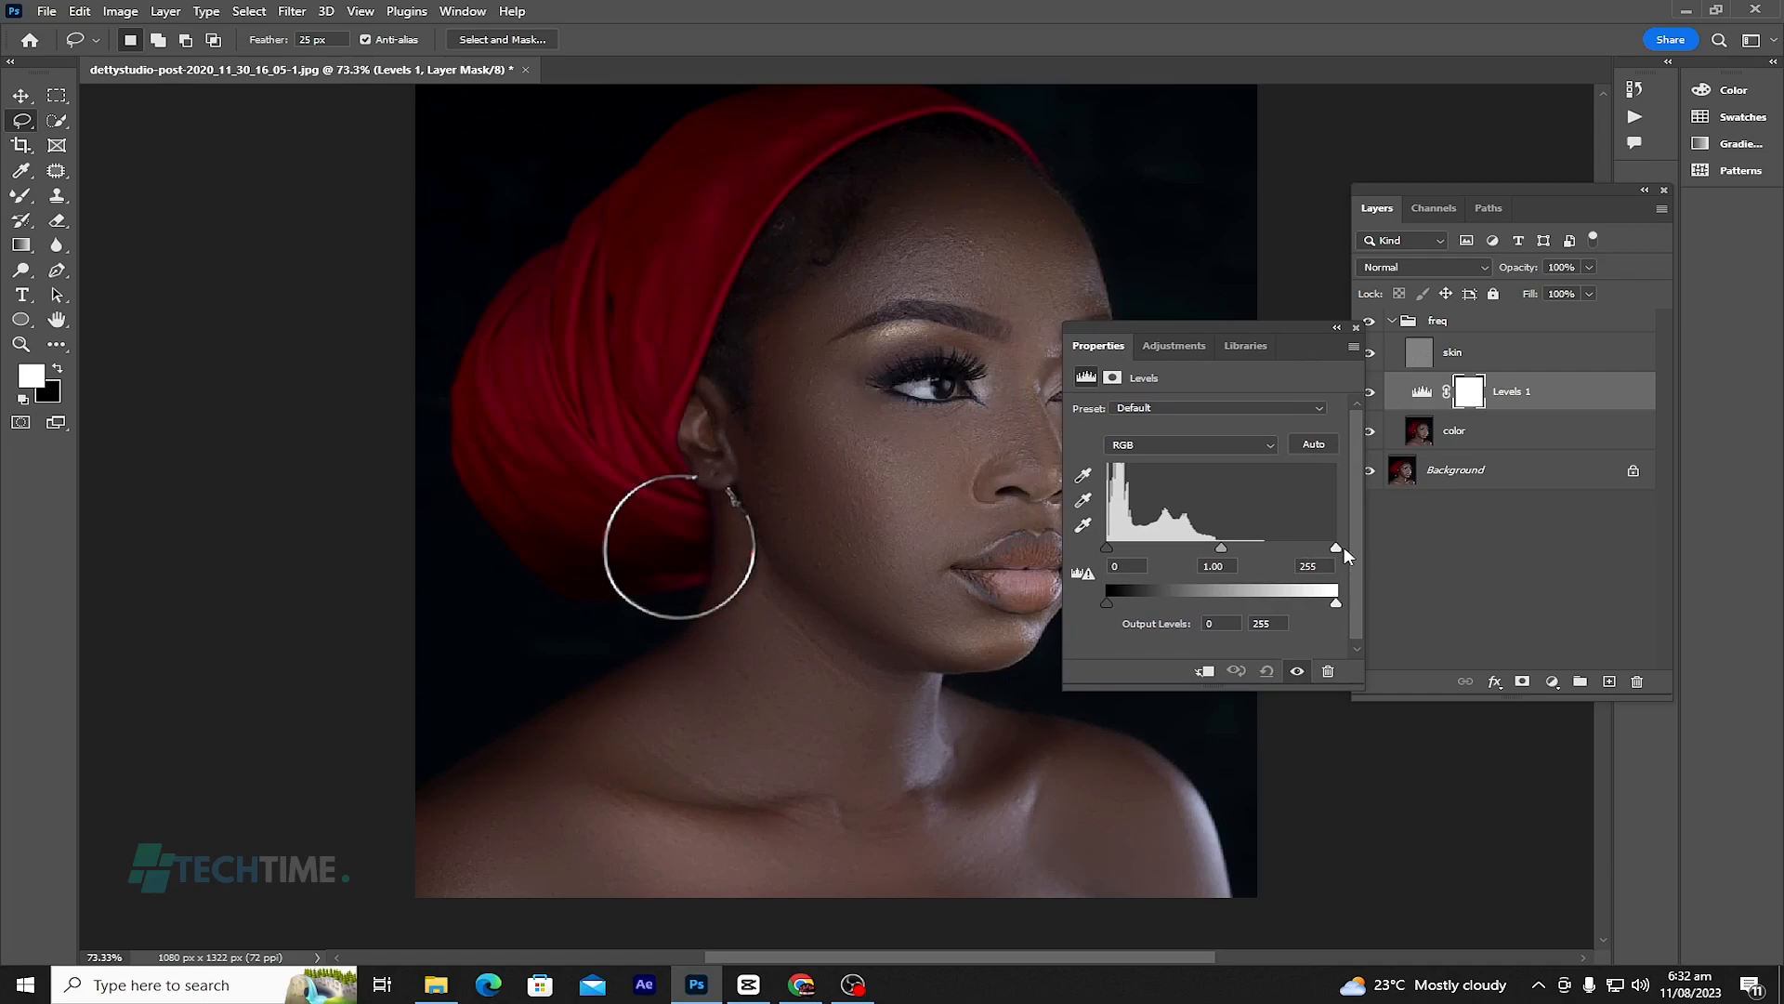
{"action": "left_click_drag", "start_coordinate": [1337, 546], "coordinate": [1321, 550]}
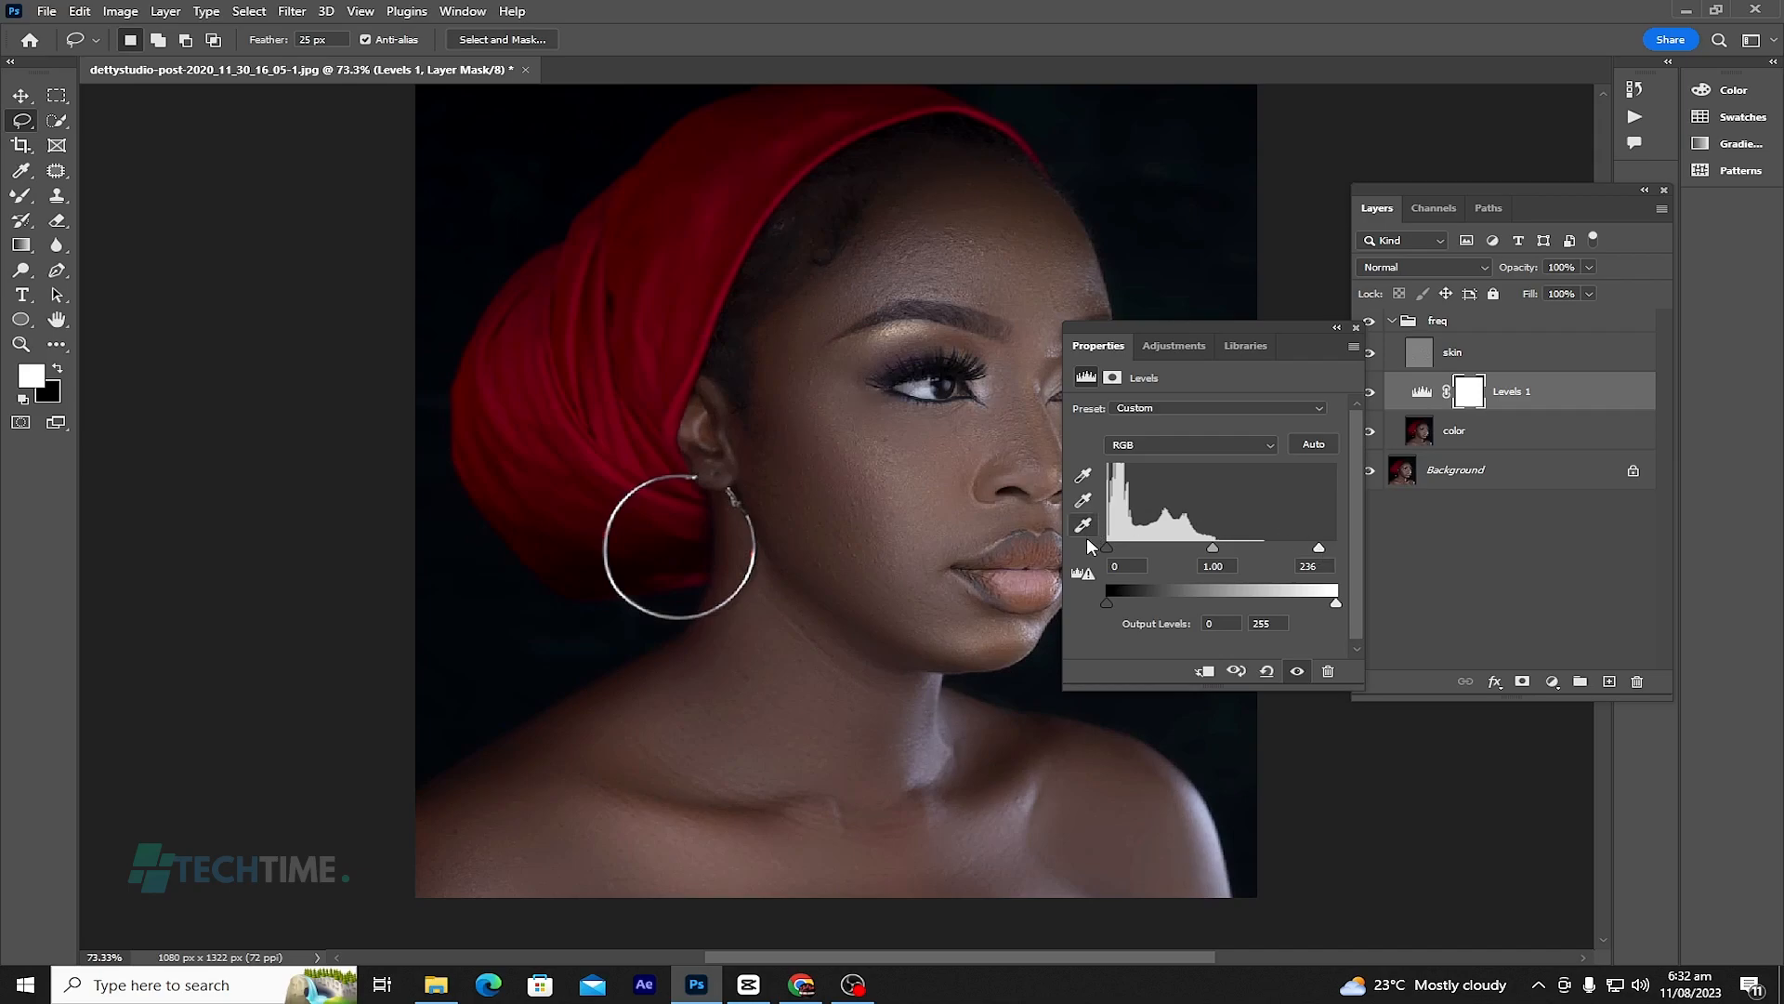
{"action": "left_click_drag", "start_coordinate": [1107, 548], "coordinate": [1118, 547]}
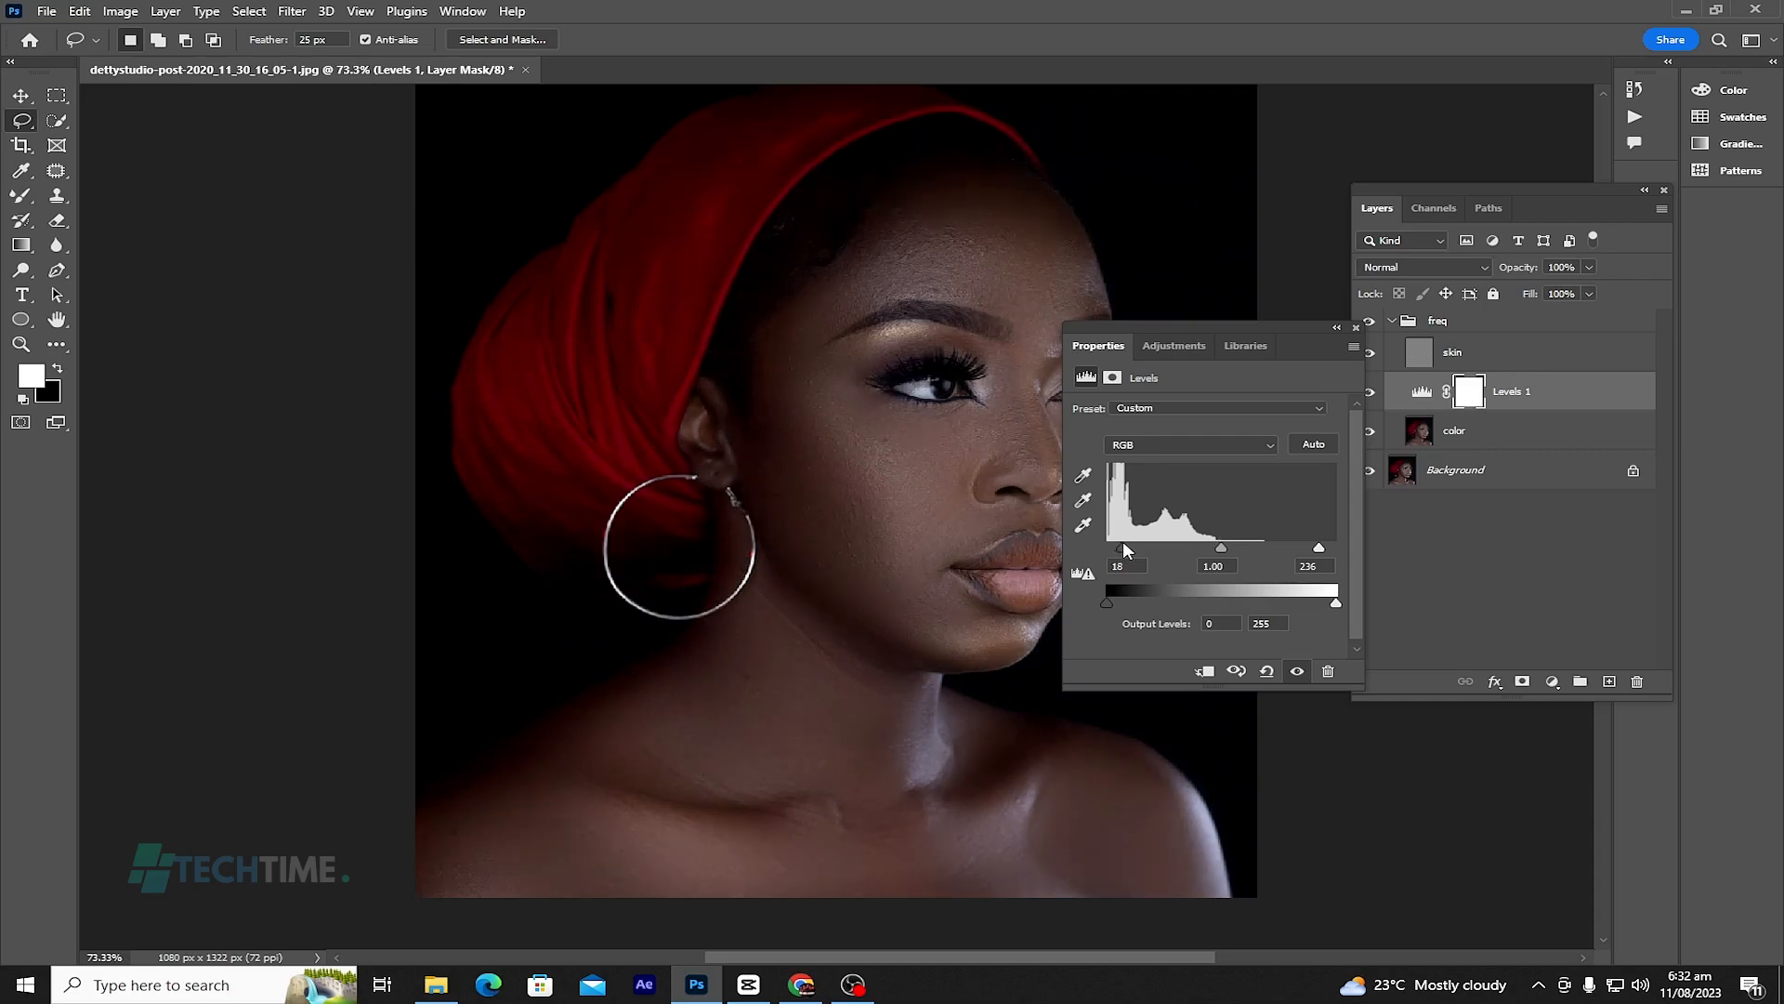
{"action": "left_click_drag", "start_coordinate": [1118, 547], "coordinate": [1116, 548]}
{"action": "left_click_drag", "start_coordinate": [1323, 548], "coordinate": [1317, 548]}
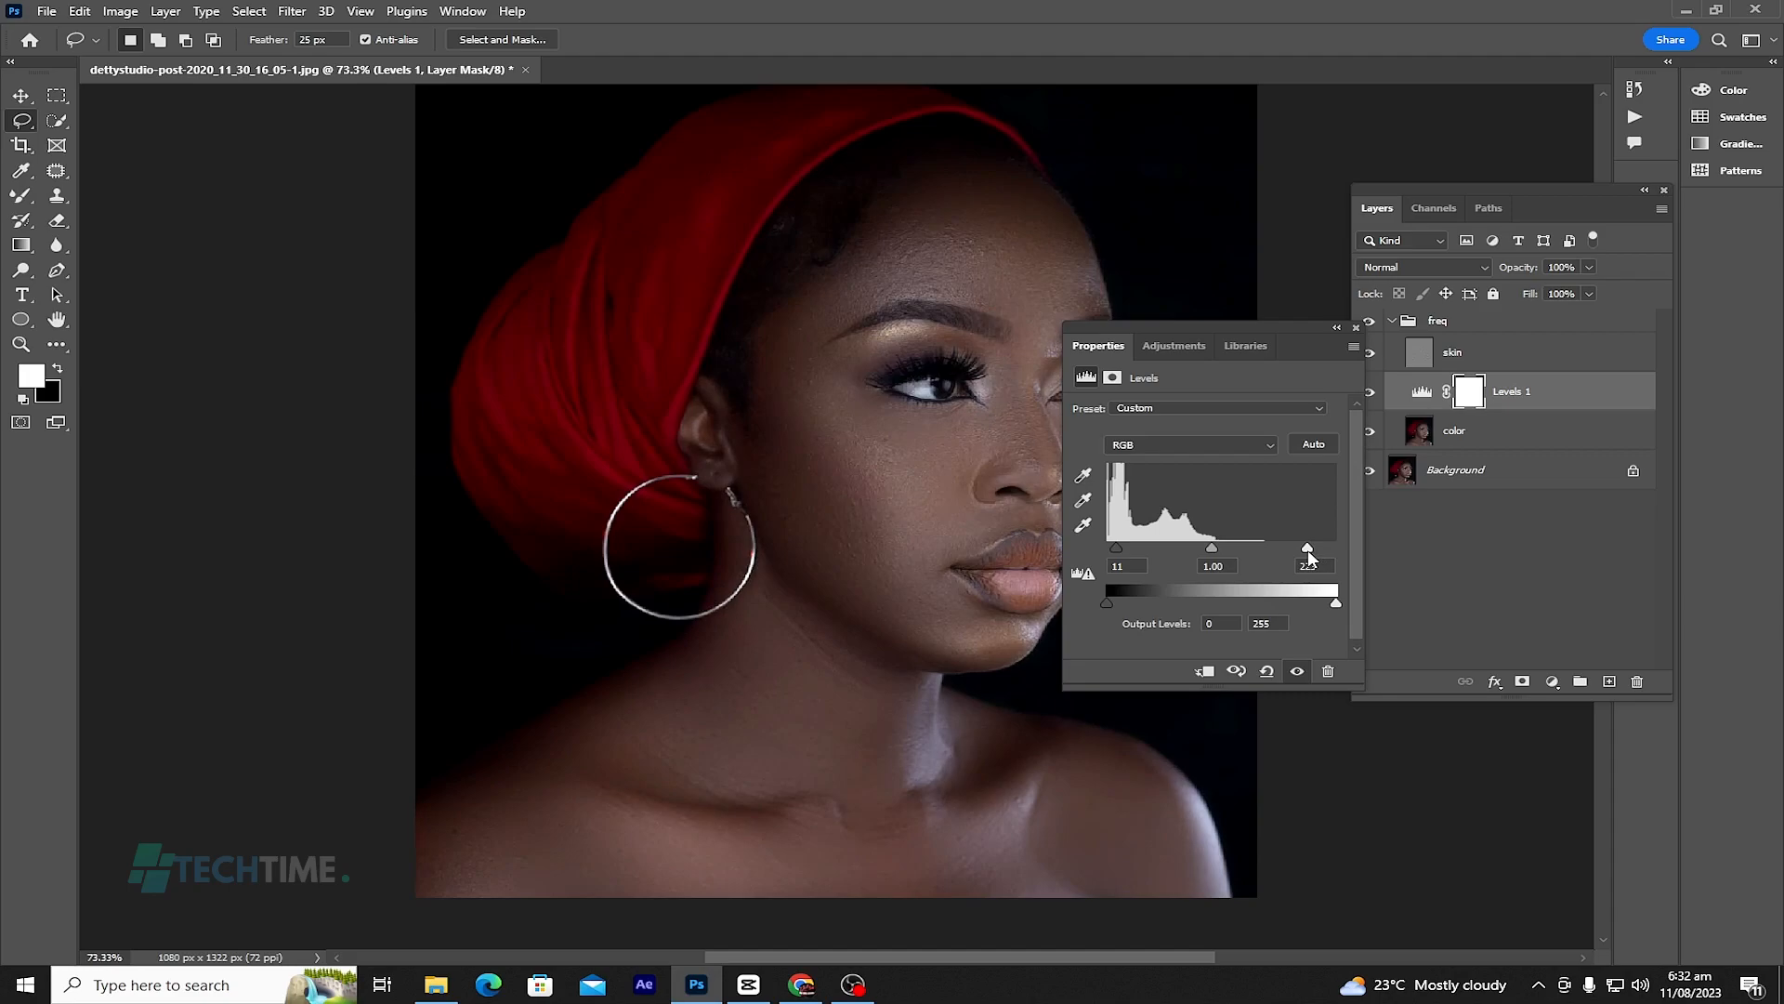
{"action": "left_click", "coordinate": [1356, 328]}
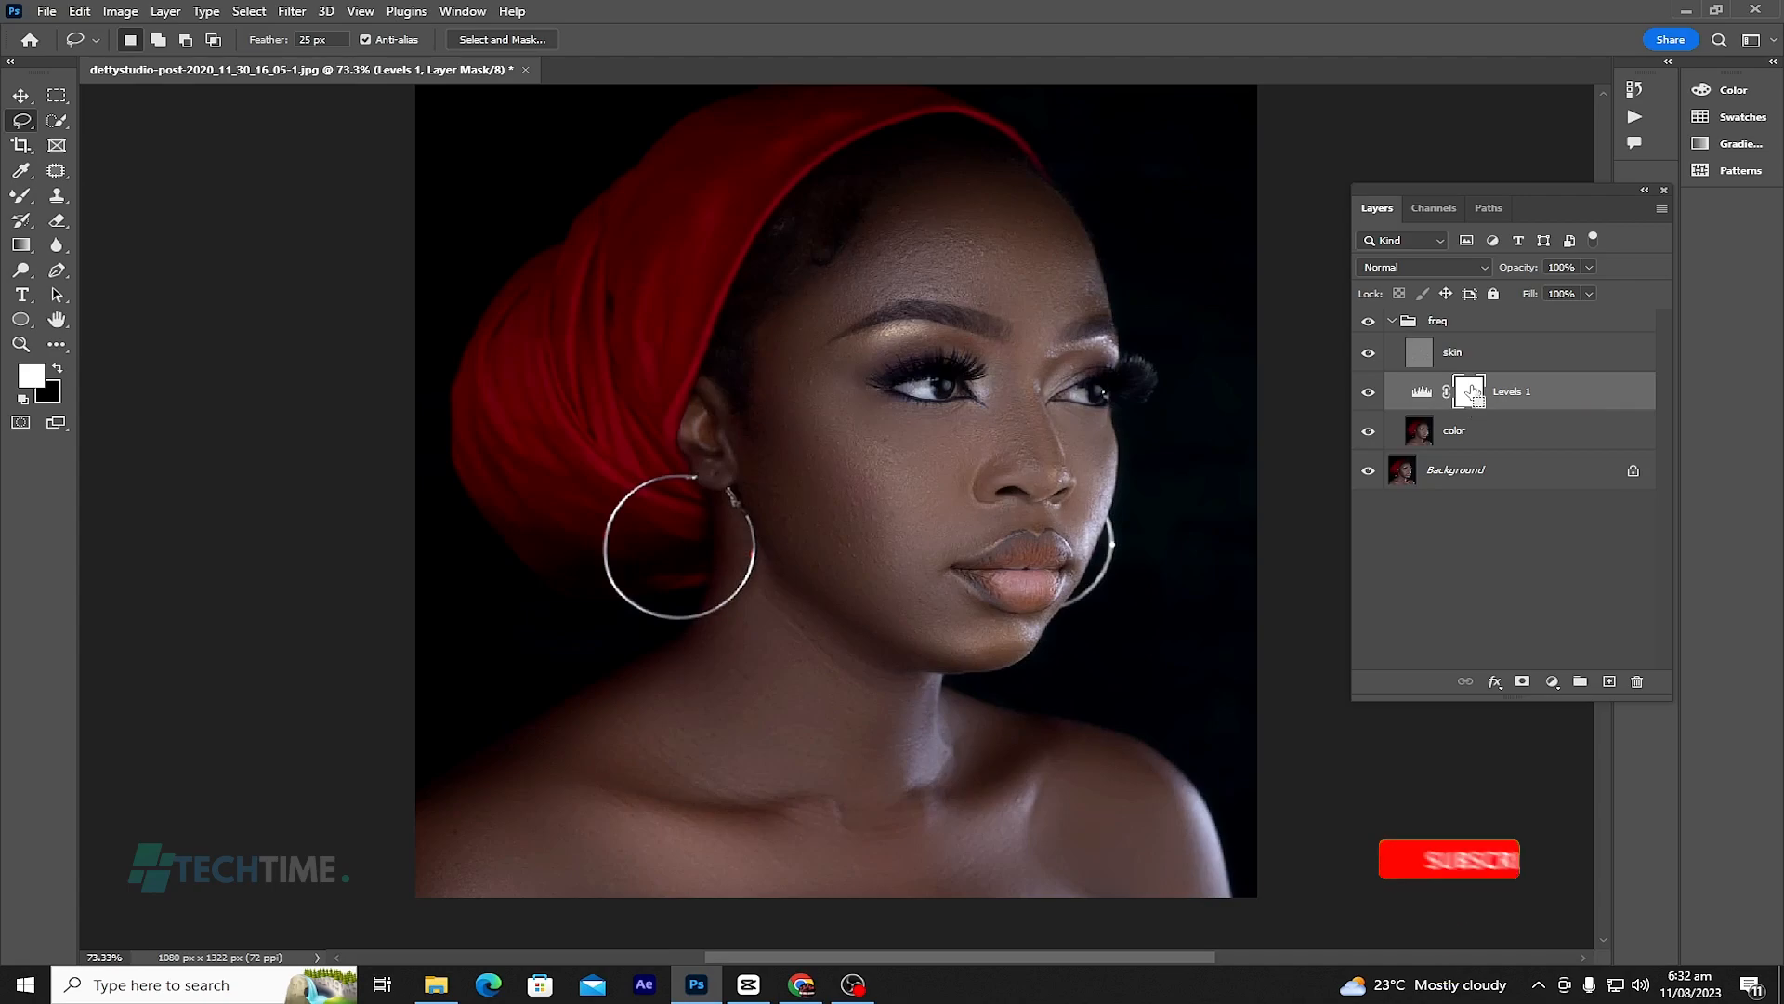
Step: Invert the Levels 1 mask to black and paint the face, neck, shoulders and chest white with a 149 px Soft Round brush
{"action": "key", "text": "ctrl+i"}
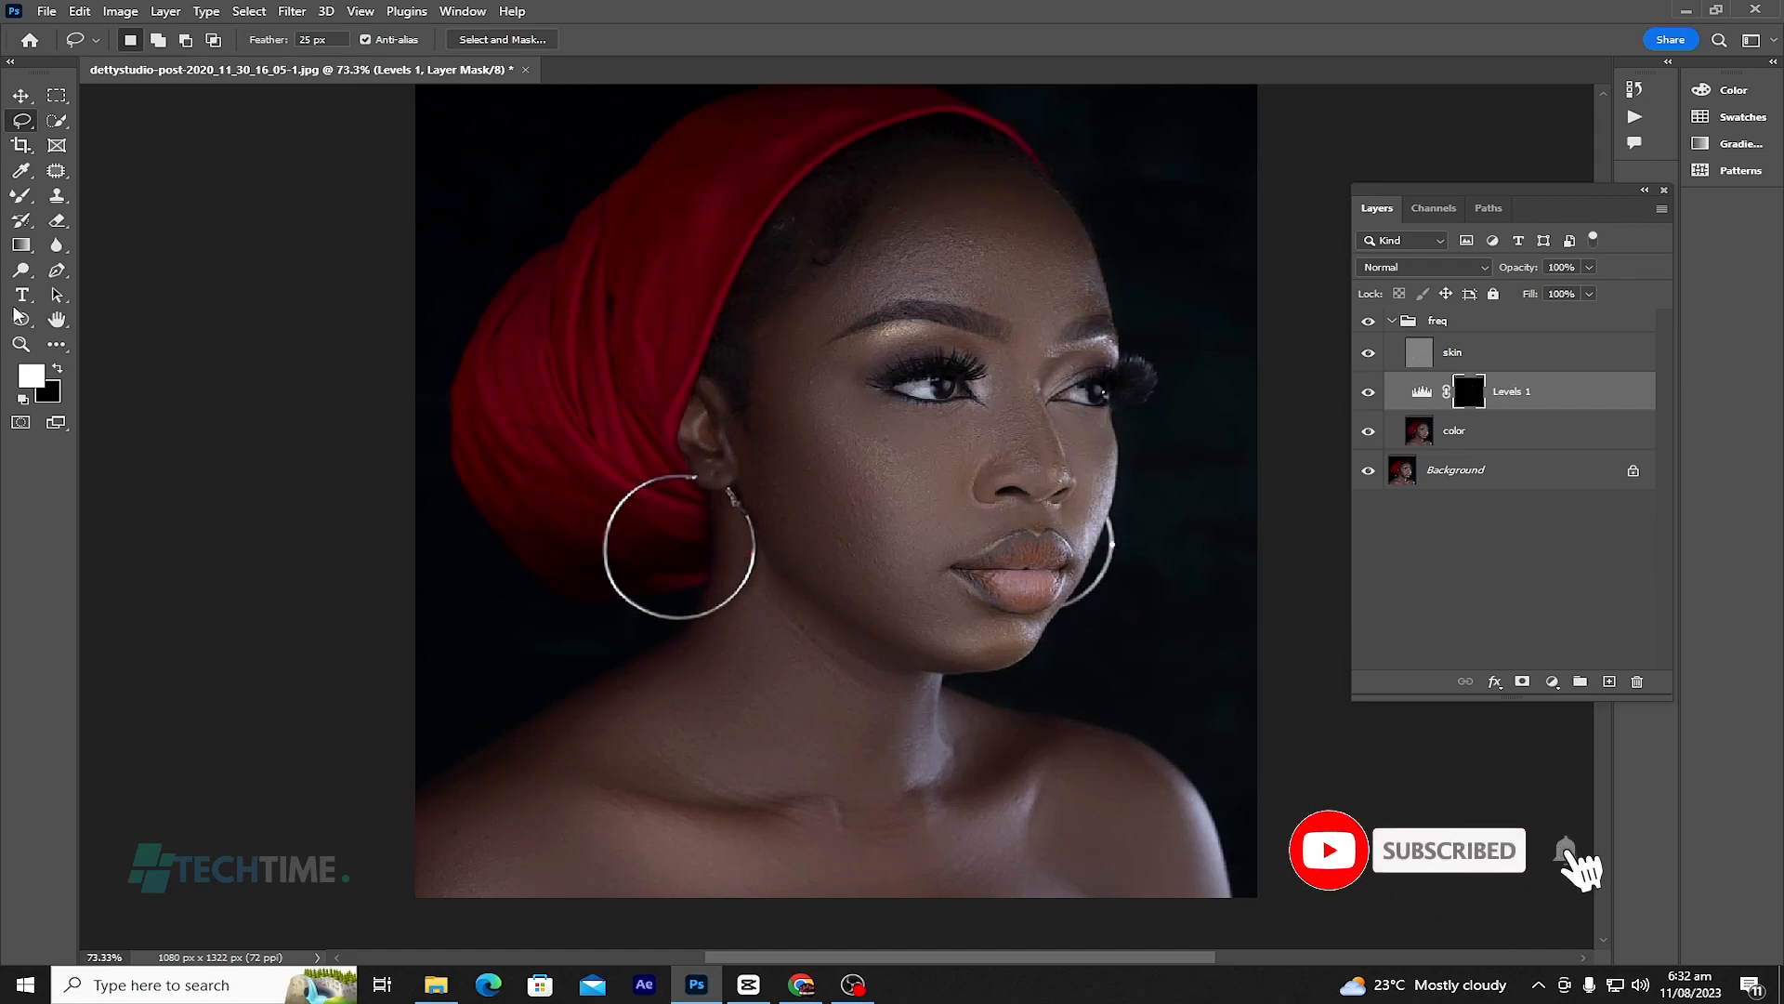
{"action": "left_click", "coordinate": [20, 196]}
{"action": "left_click", "coordinate": [110, 196]}
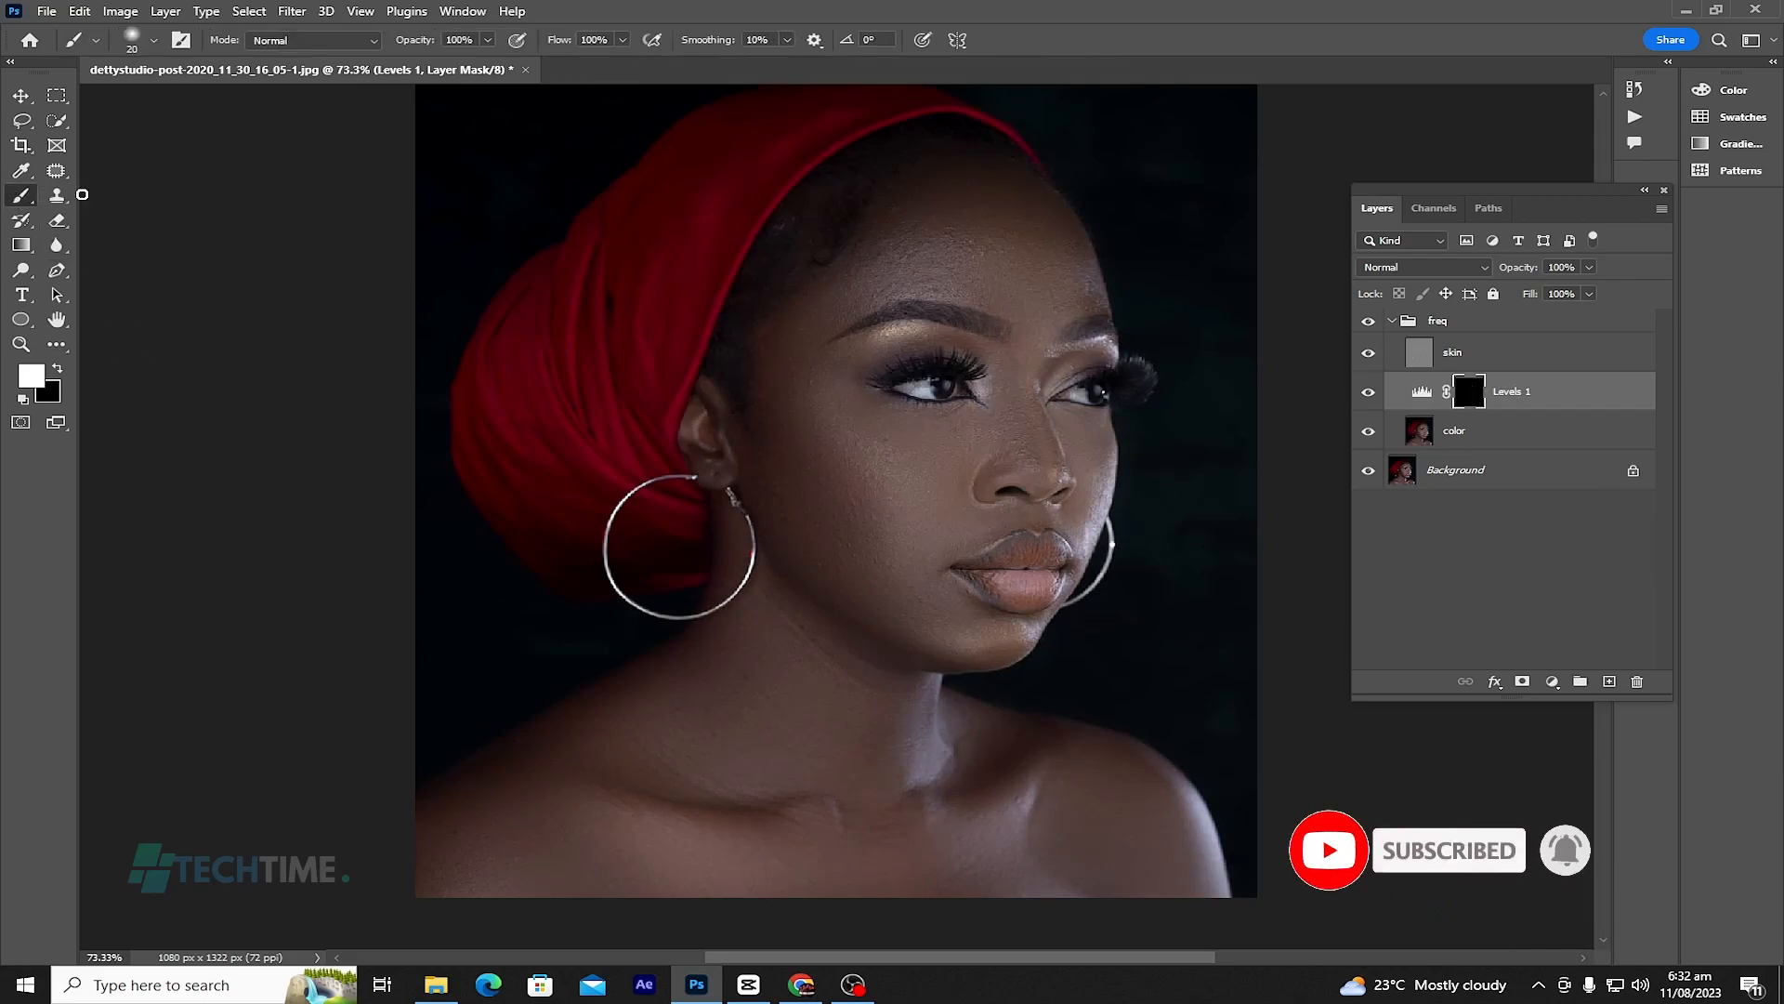
{"action": "left_click", "coordinate": [139, 48]}
{"action": "left_click_drag", "start_coordinate": [160, 98], "coordinate": [188, 100]}
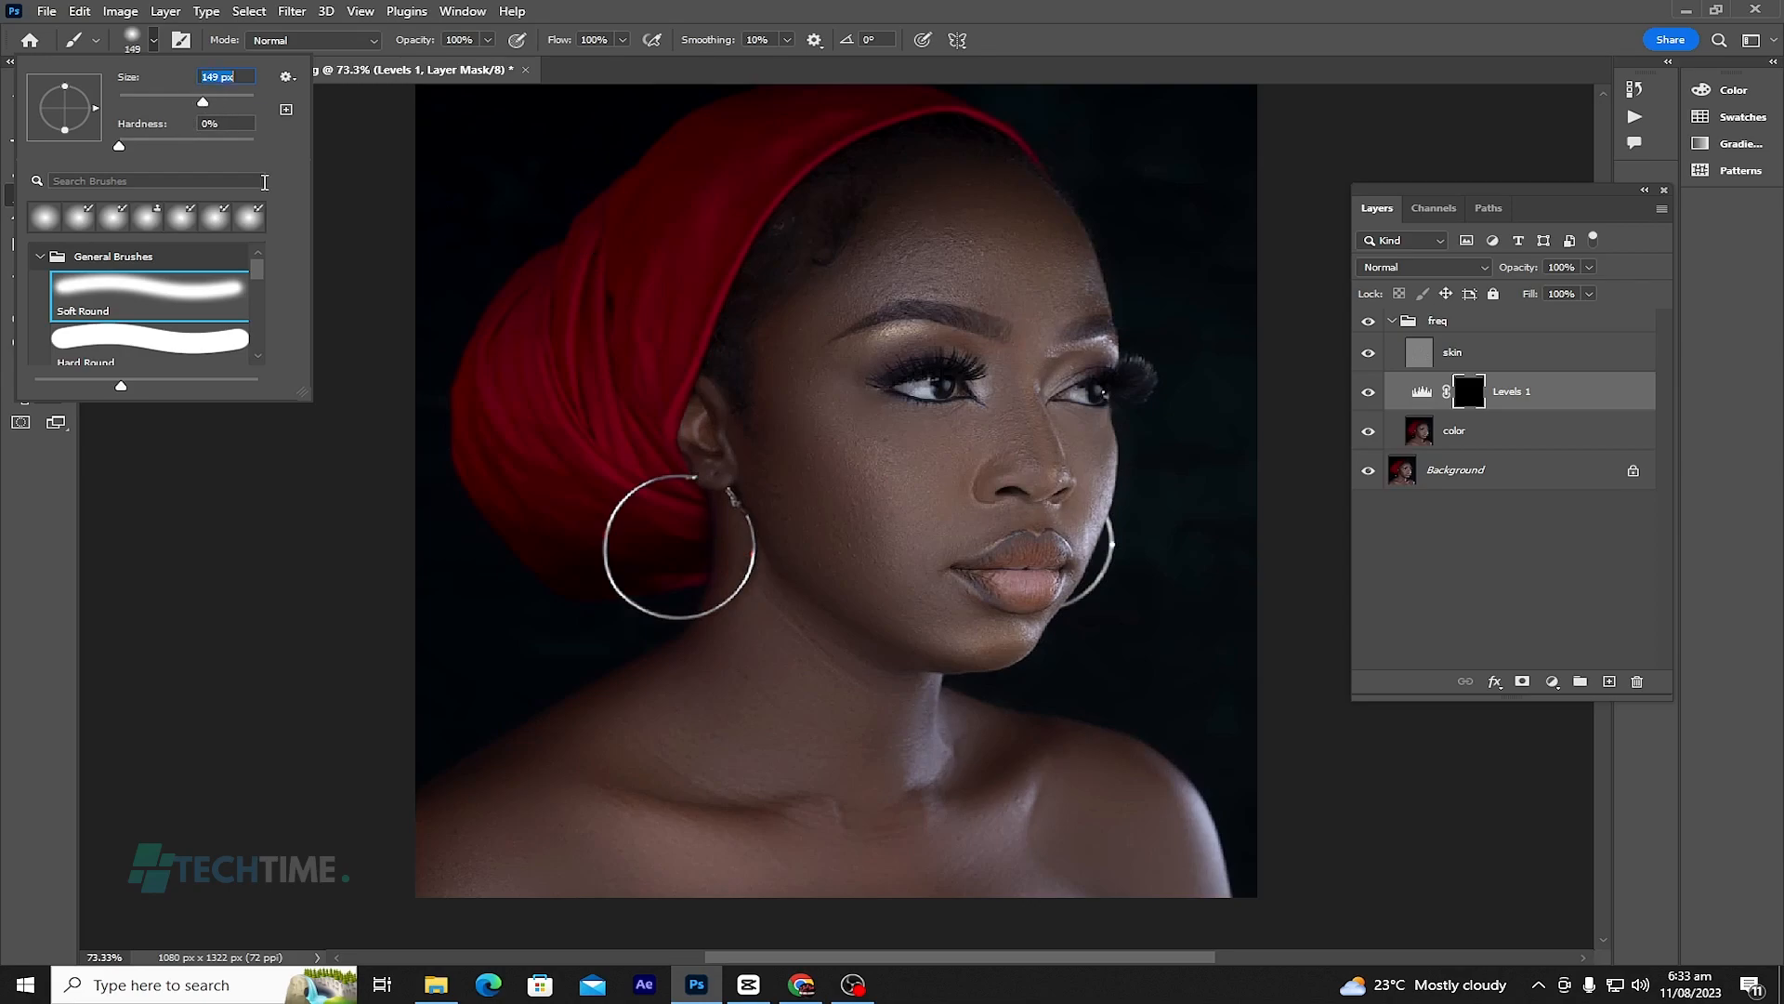
{"action": "left_click", "coordinate": [827, 123]}
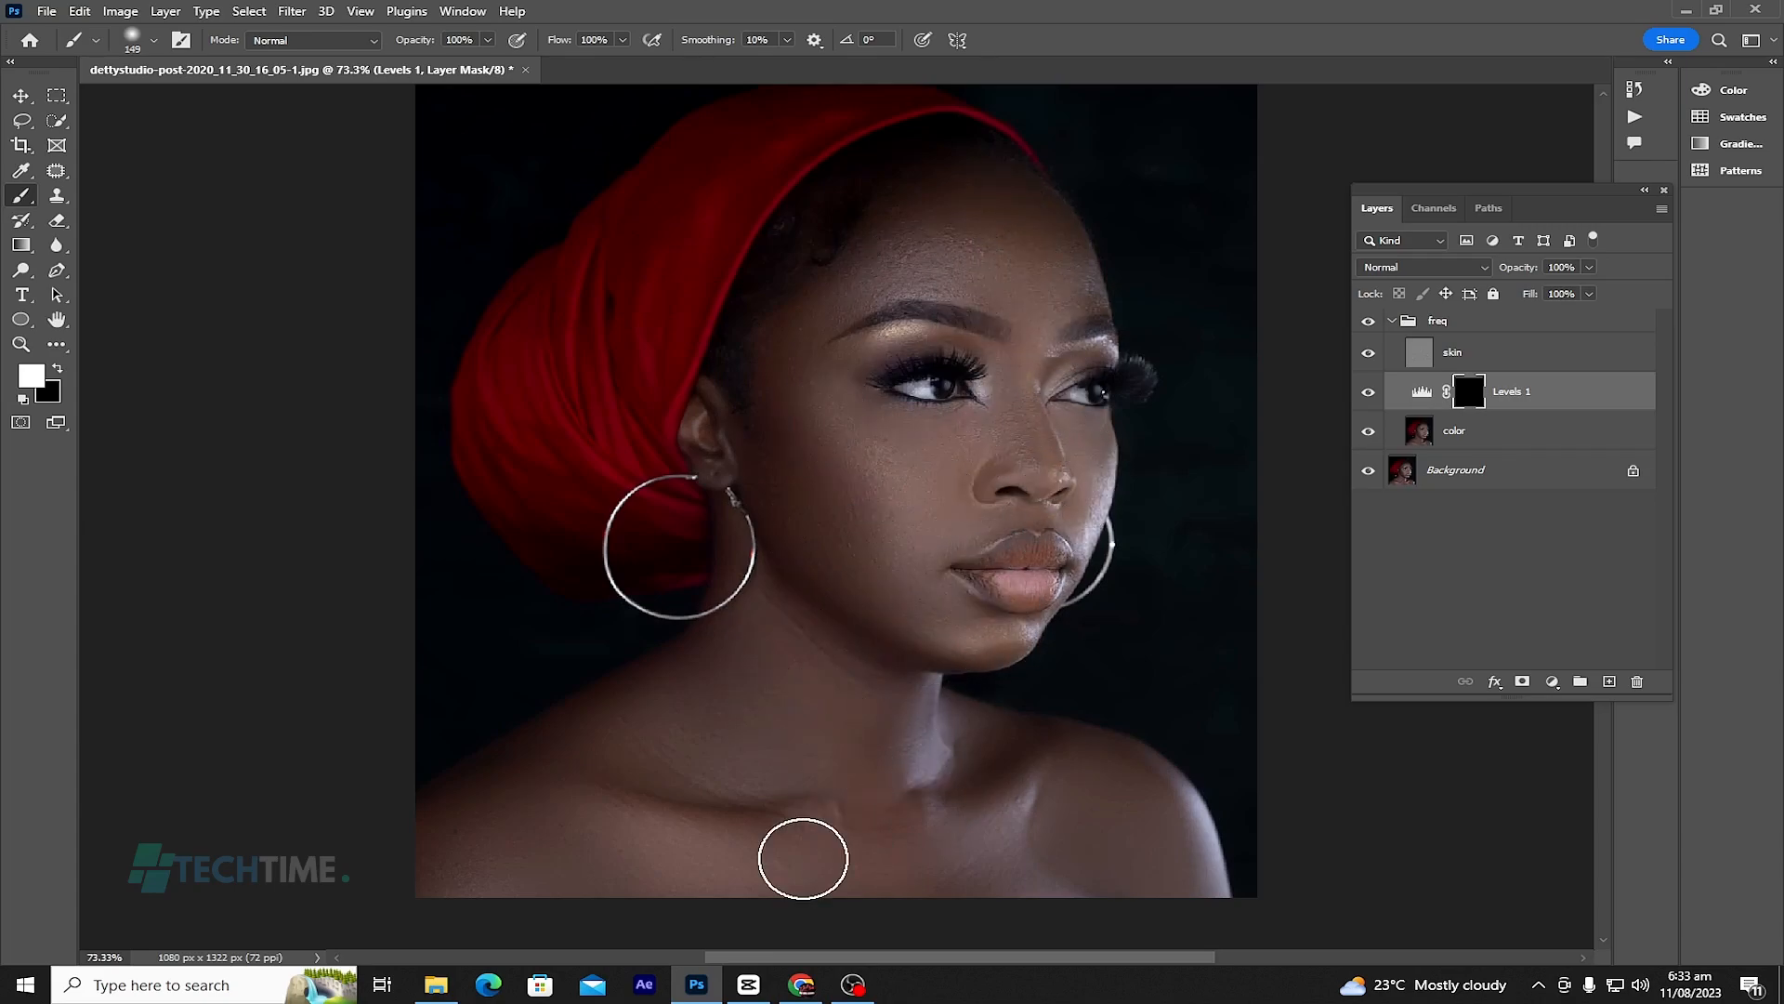
{"action": "mouse_move", "coordinate": [796, 741]}
{"action": "left_mouse_down"}
{"action": "mouse_move", "coordinate": [805, 693]}
{"action": "mouse_move", "coordinate": [772, 753]}
{"action": "mouse_move", "coordinate": [708, 633]}
{"action": "left_mouse_up"}
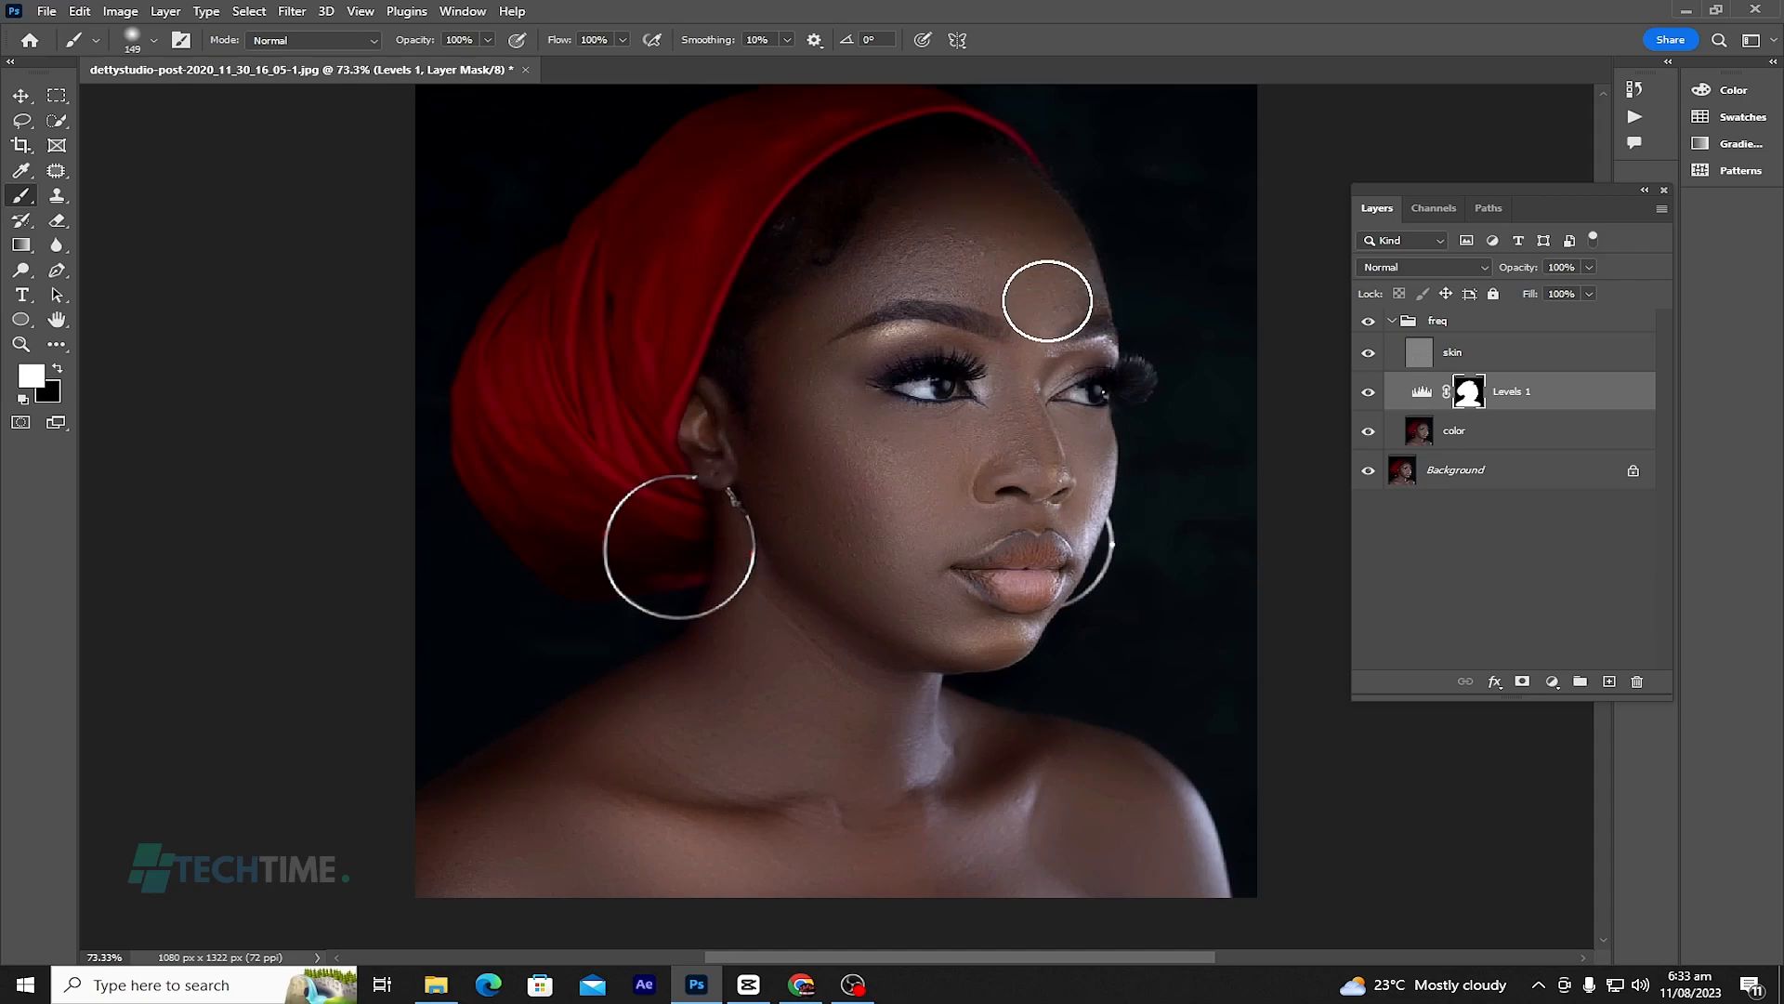
{"action": "left_click", "coordinate": [1368, 321]}
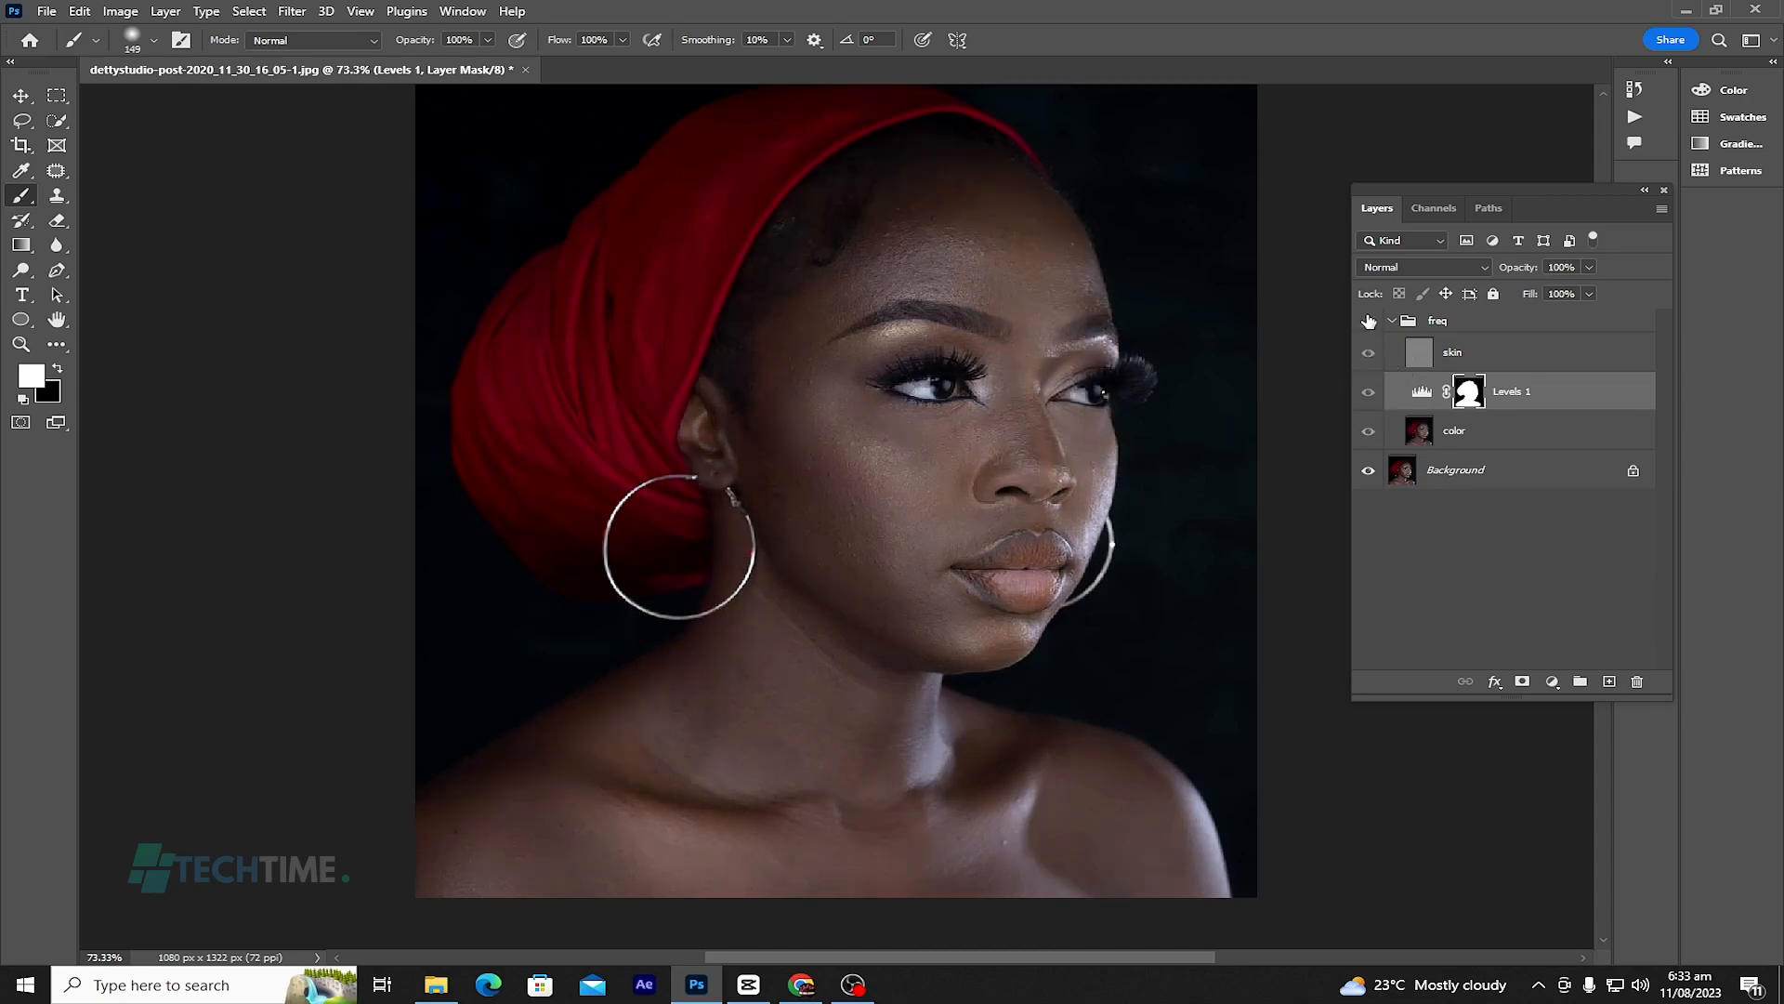
{"action": "left_click", "coordinate": [1367, 320]}
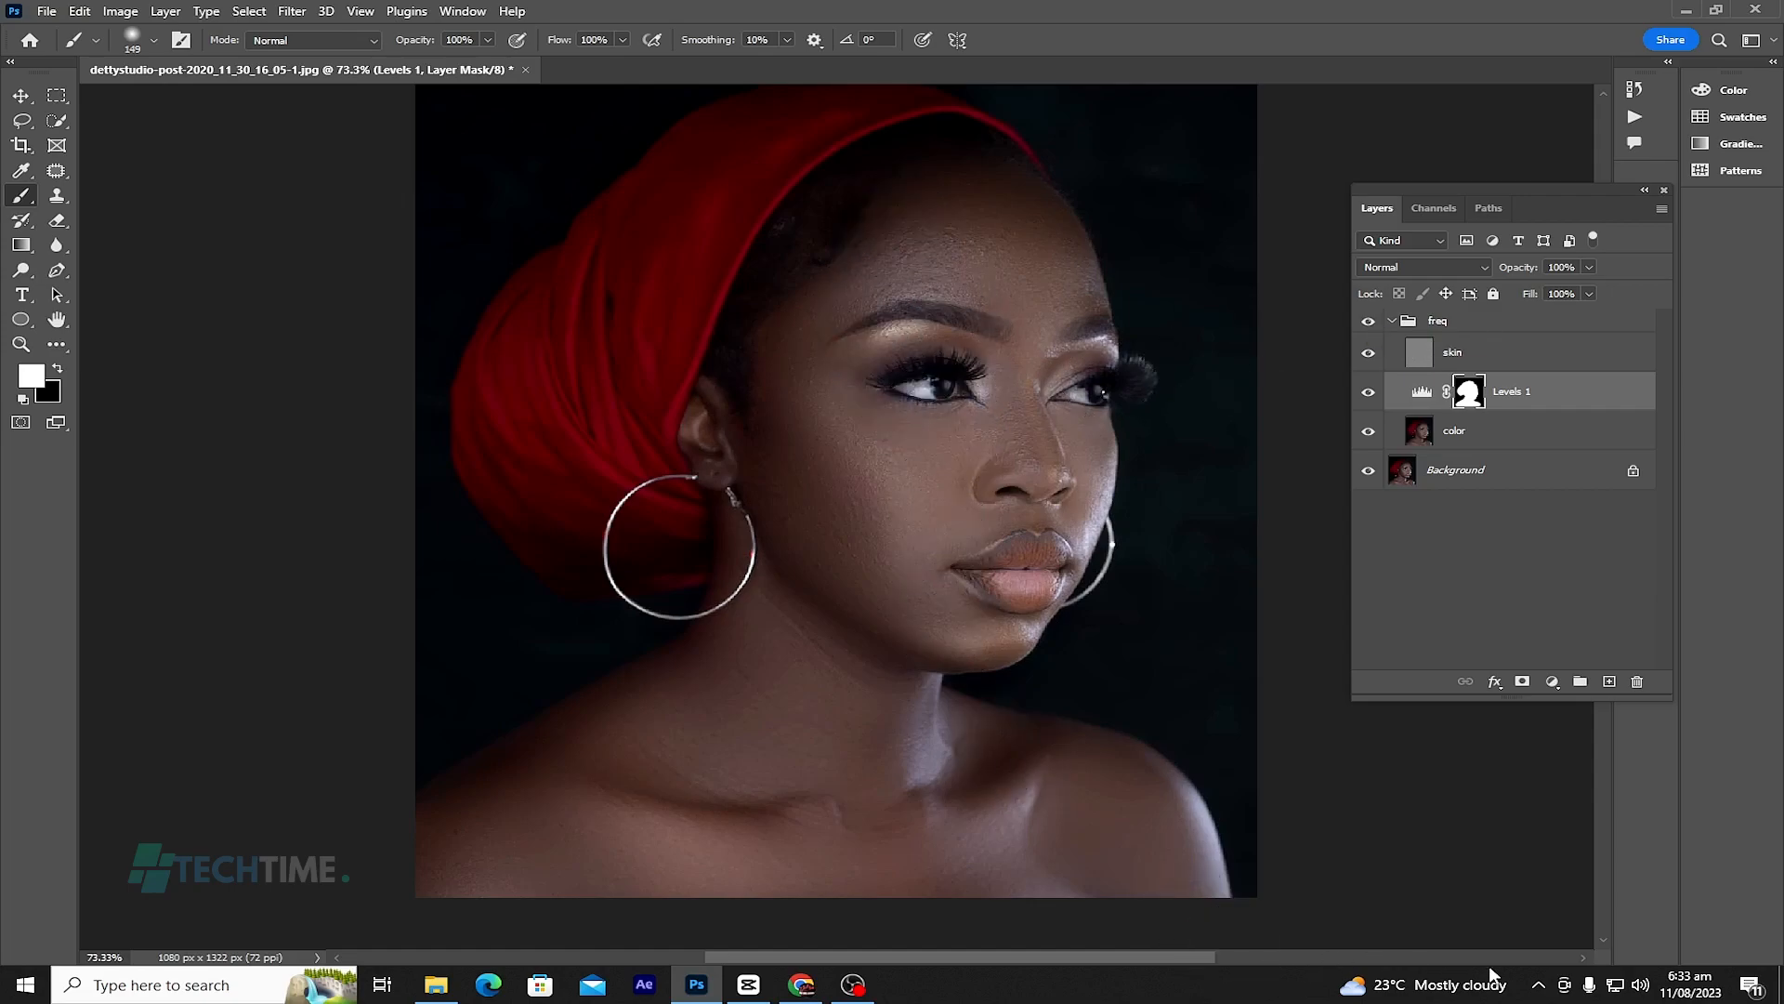
Step: Add a second Levels adjustment layer directly above Levels 1
{"action": "left_click", "coordinate": [1521, 683]}
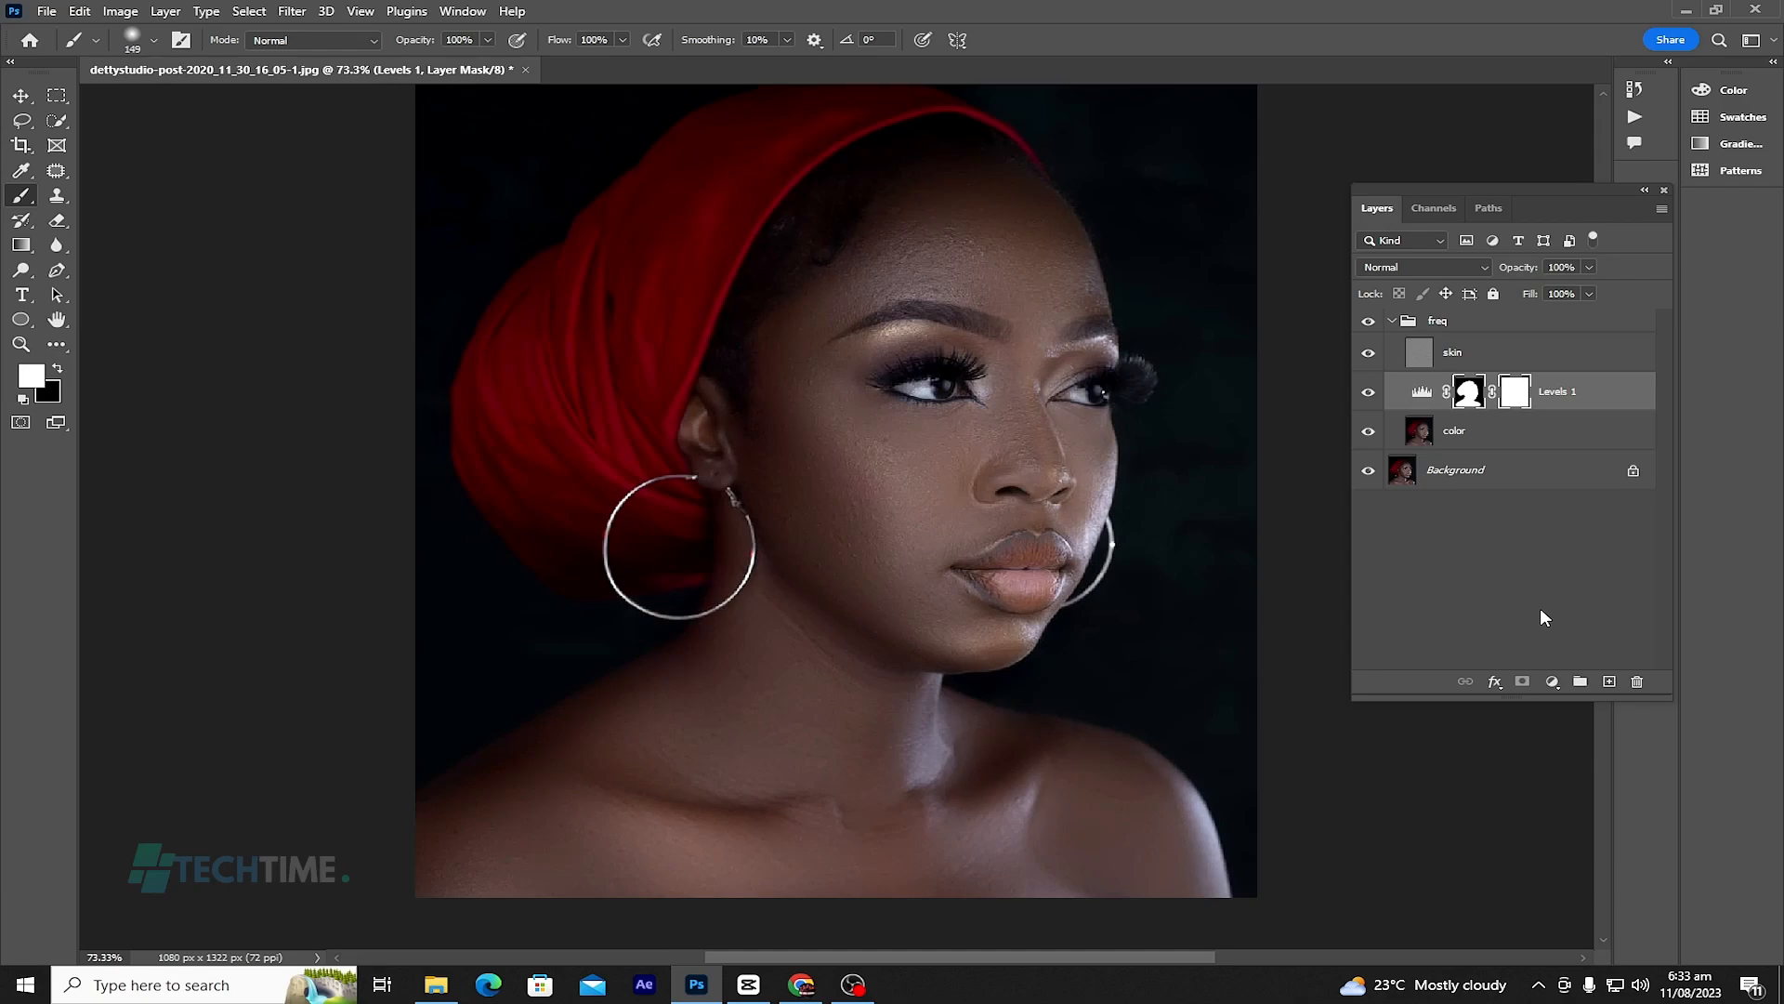
{"action": "key", "text": "ctrl+z"}
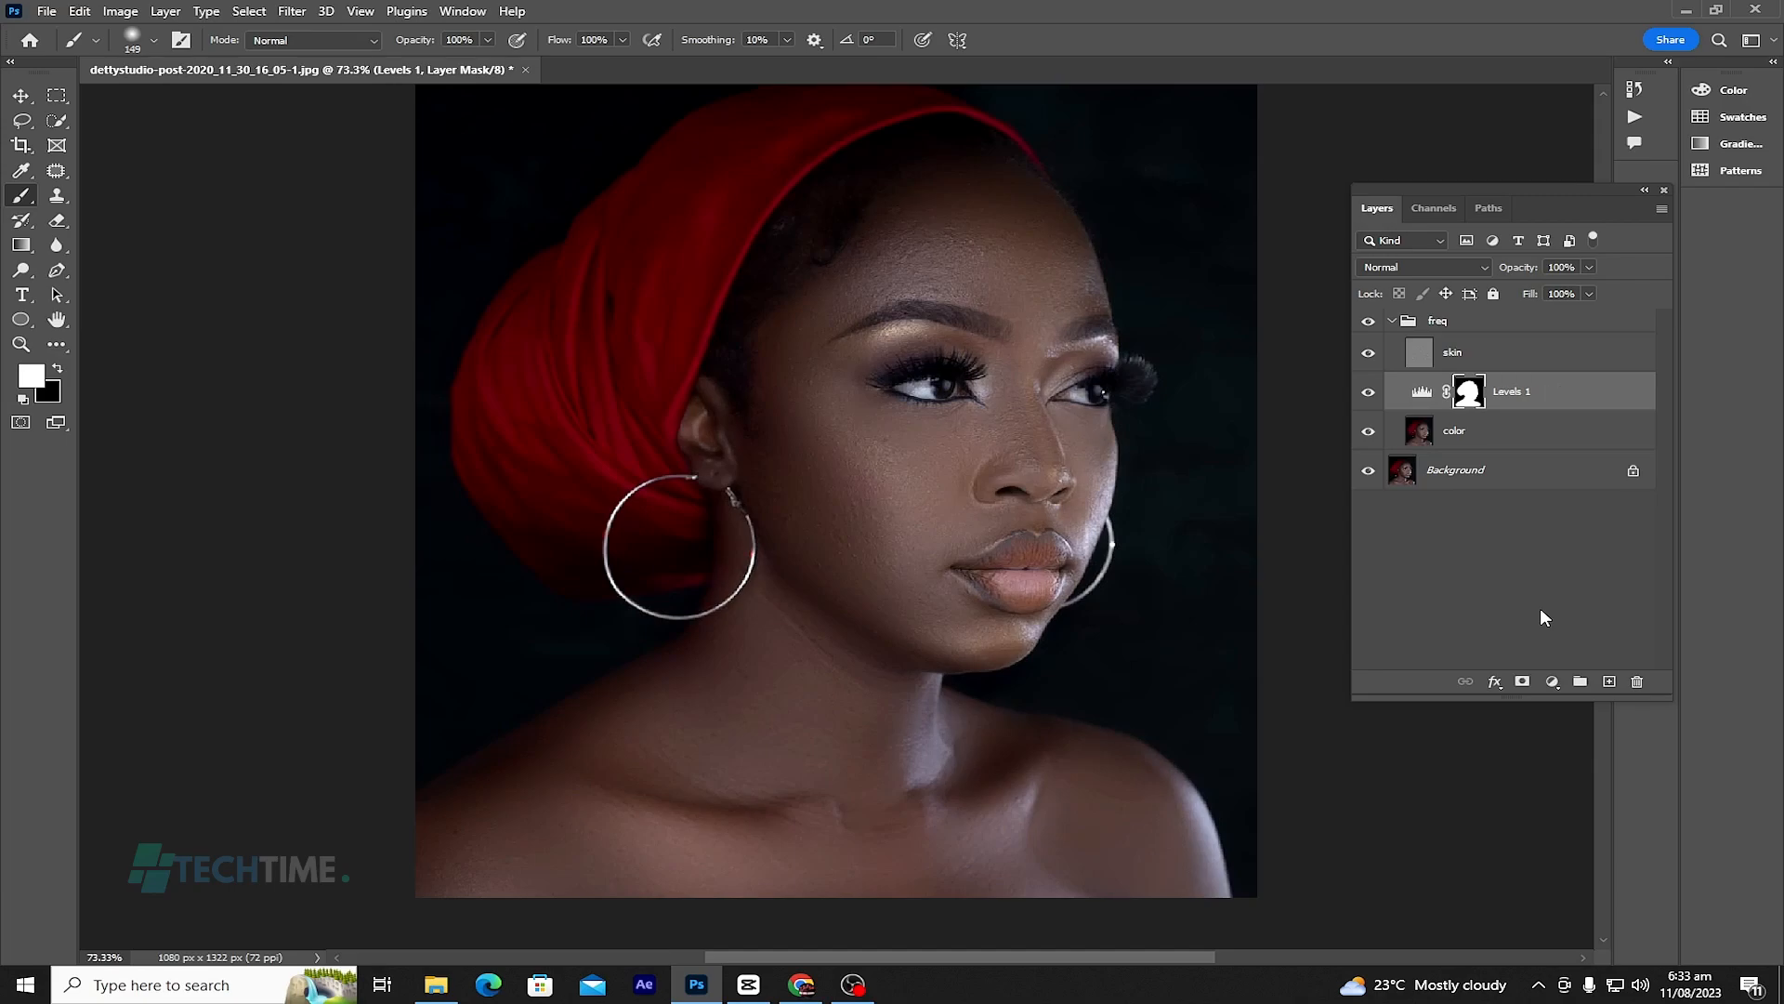
{"action": "left_click", "coordinate": [1555, 682]}
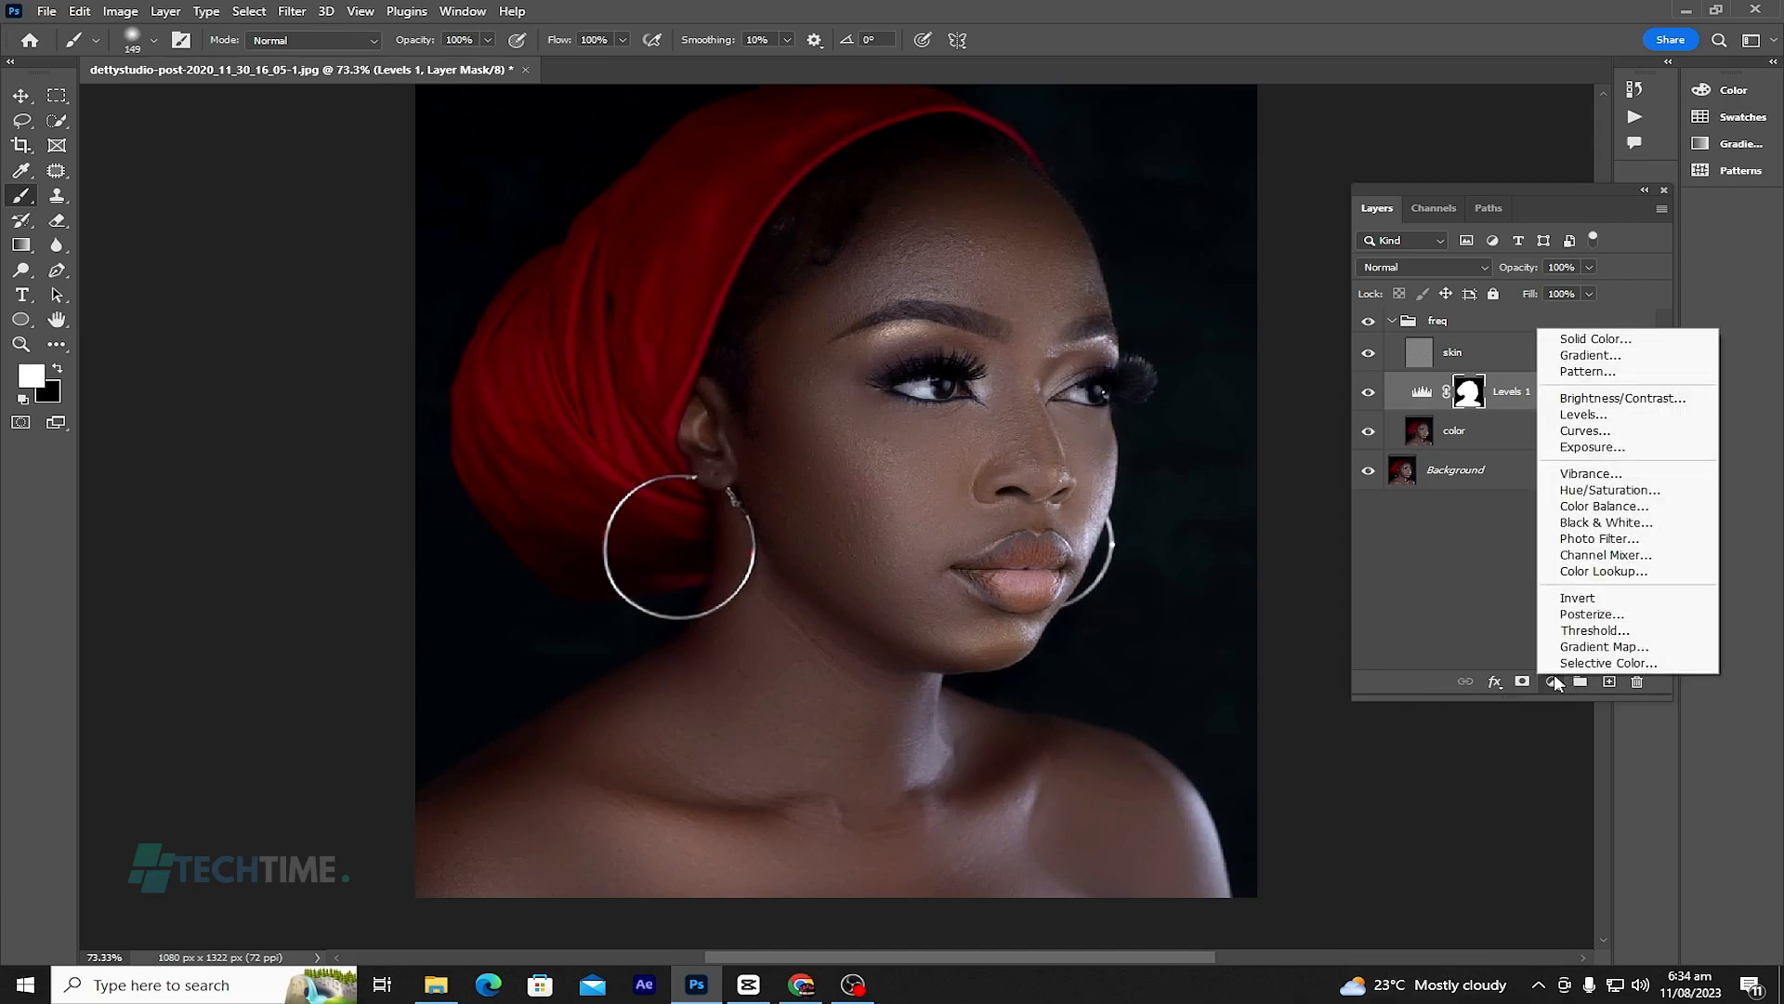
{"action": "left_click", "coordinate": [1570, 417]}
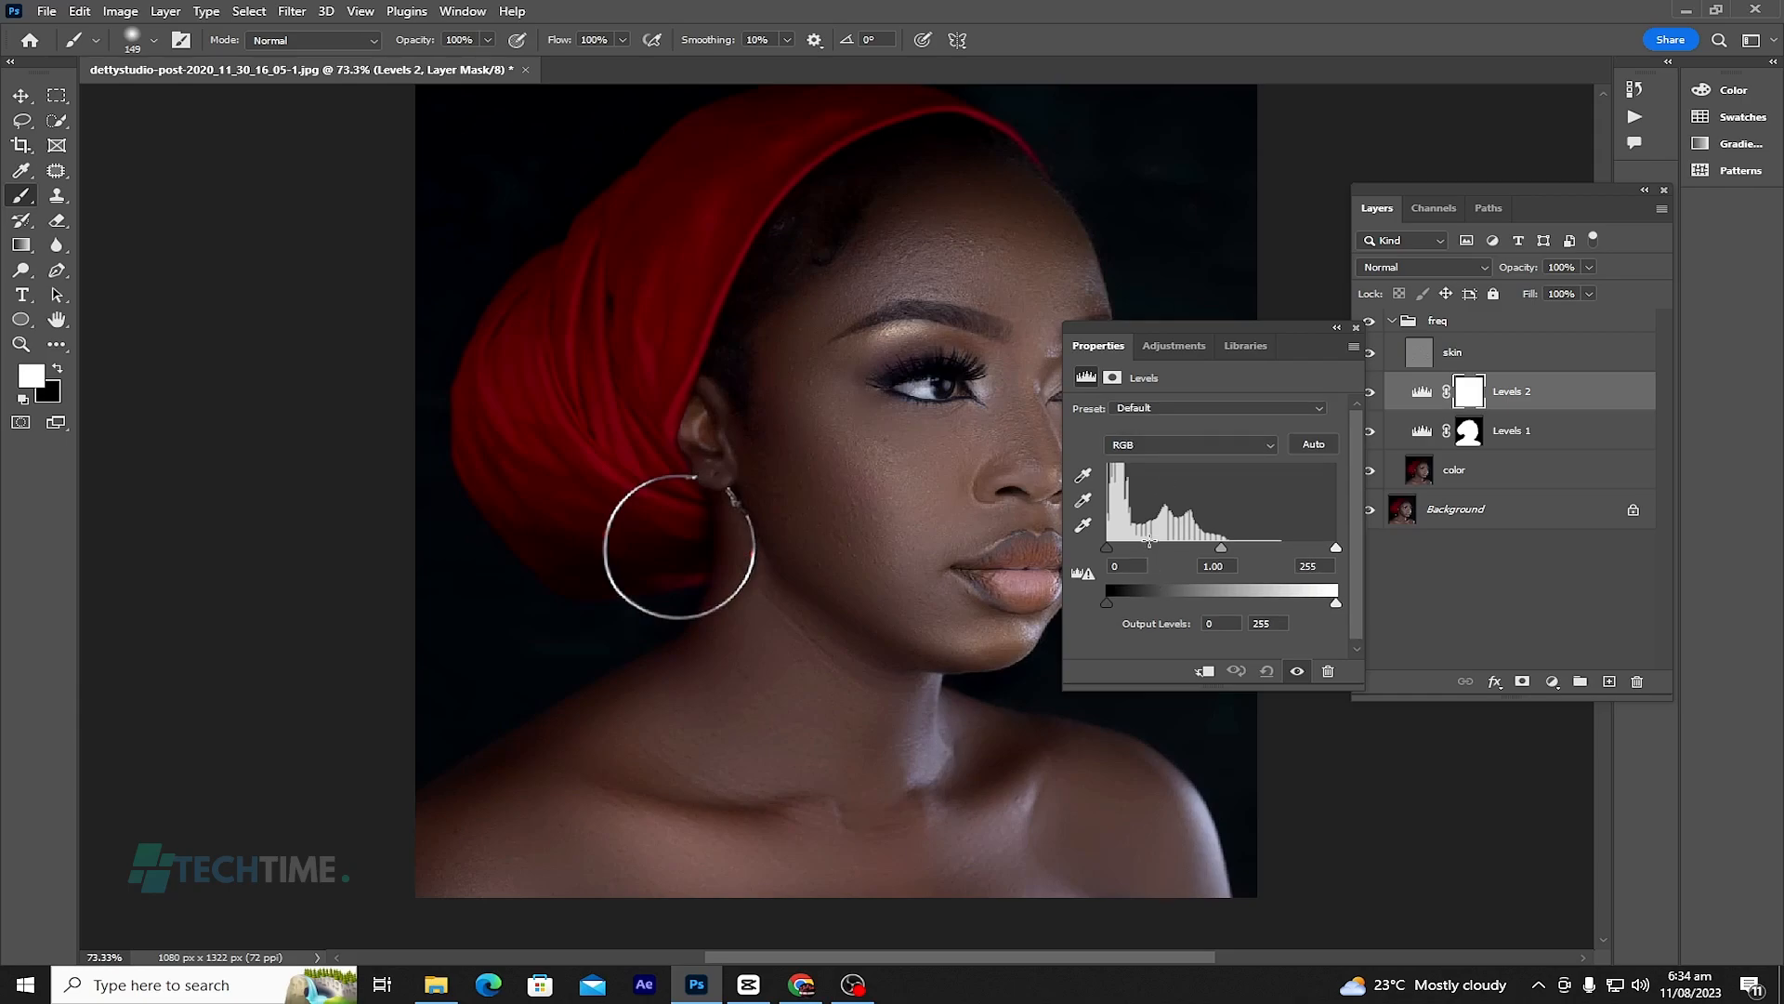
{"action": "left_click", "coordinate": [1336, 330]}
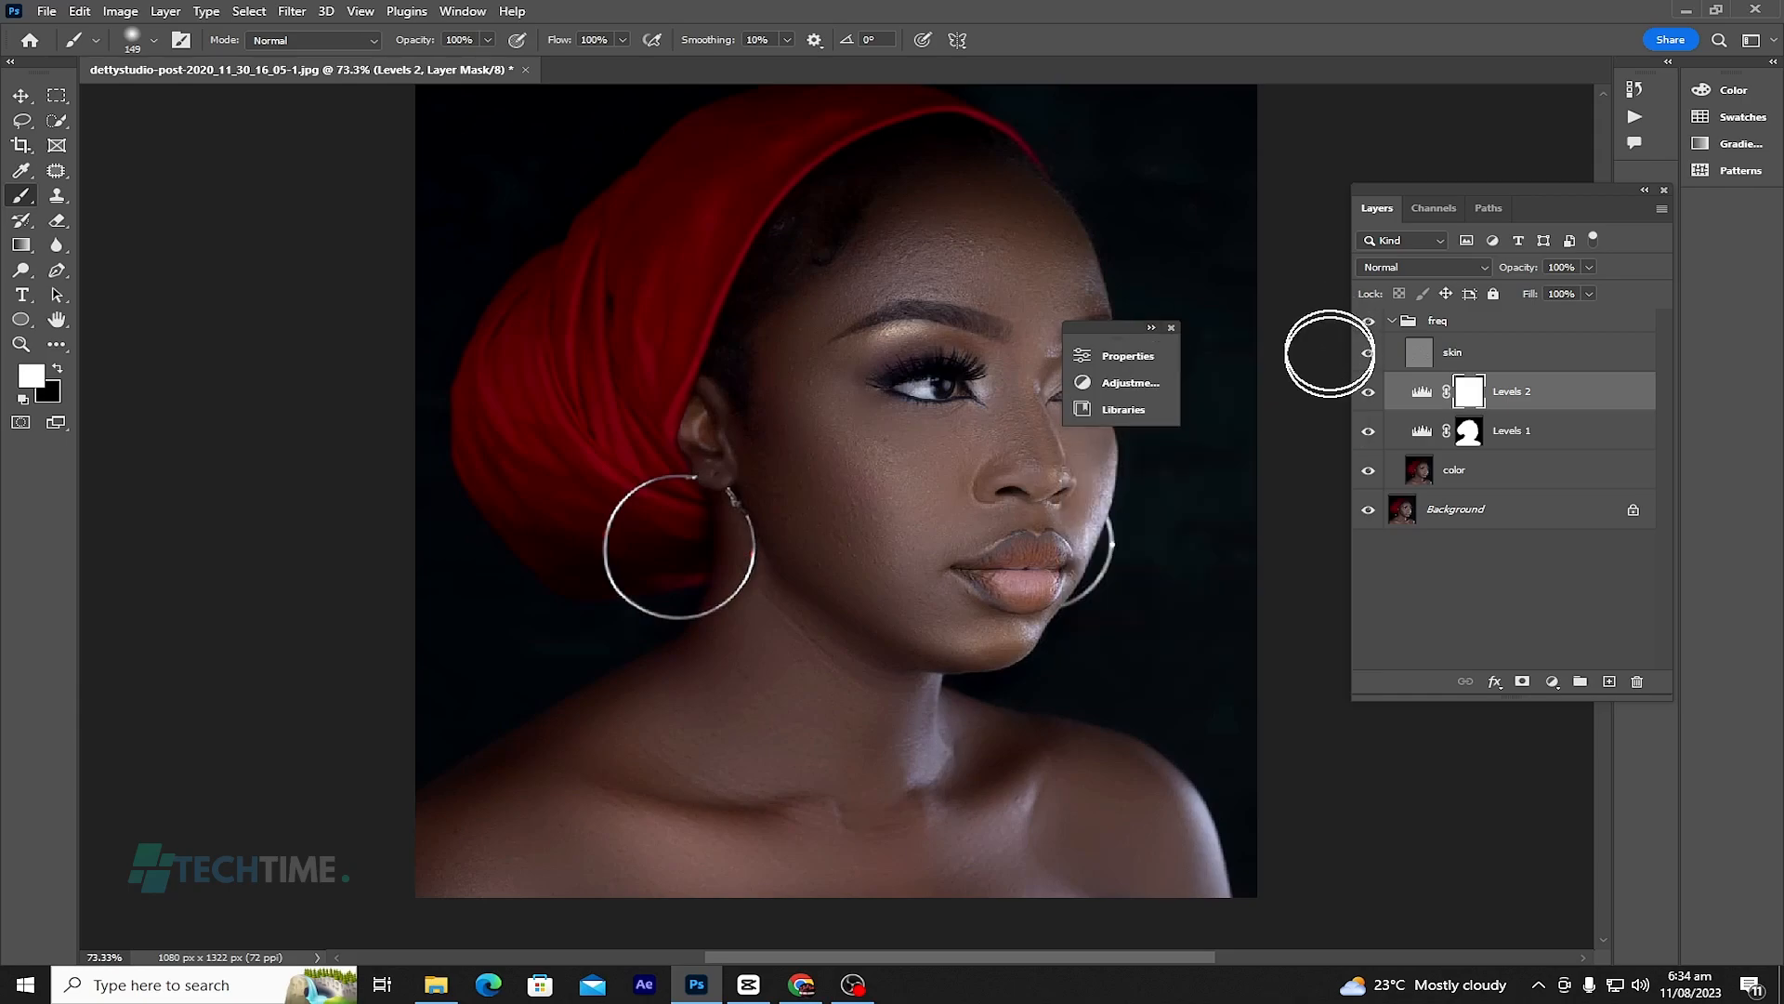
{"action": "left_click", "coordinate": [1168, 328]}
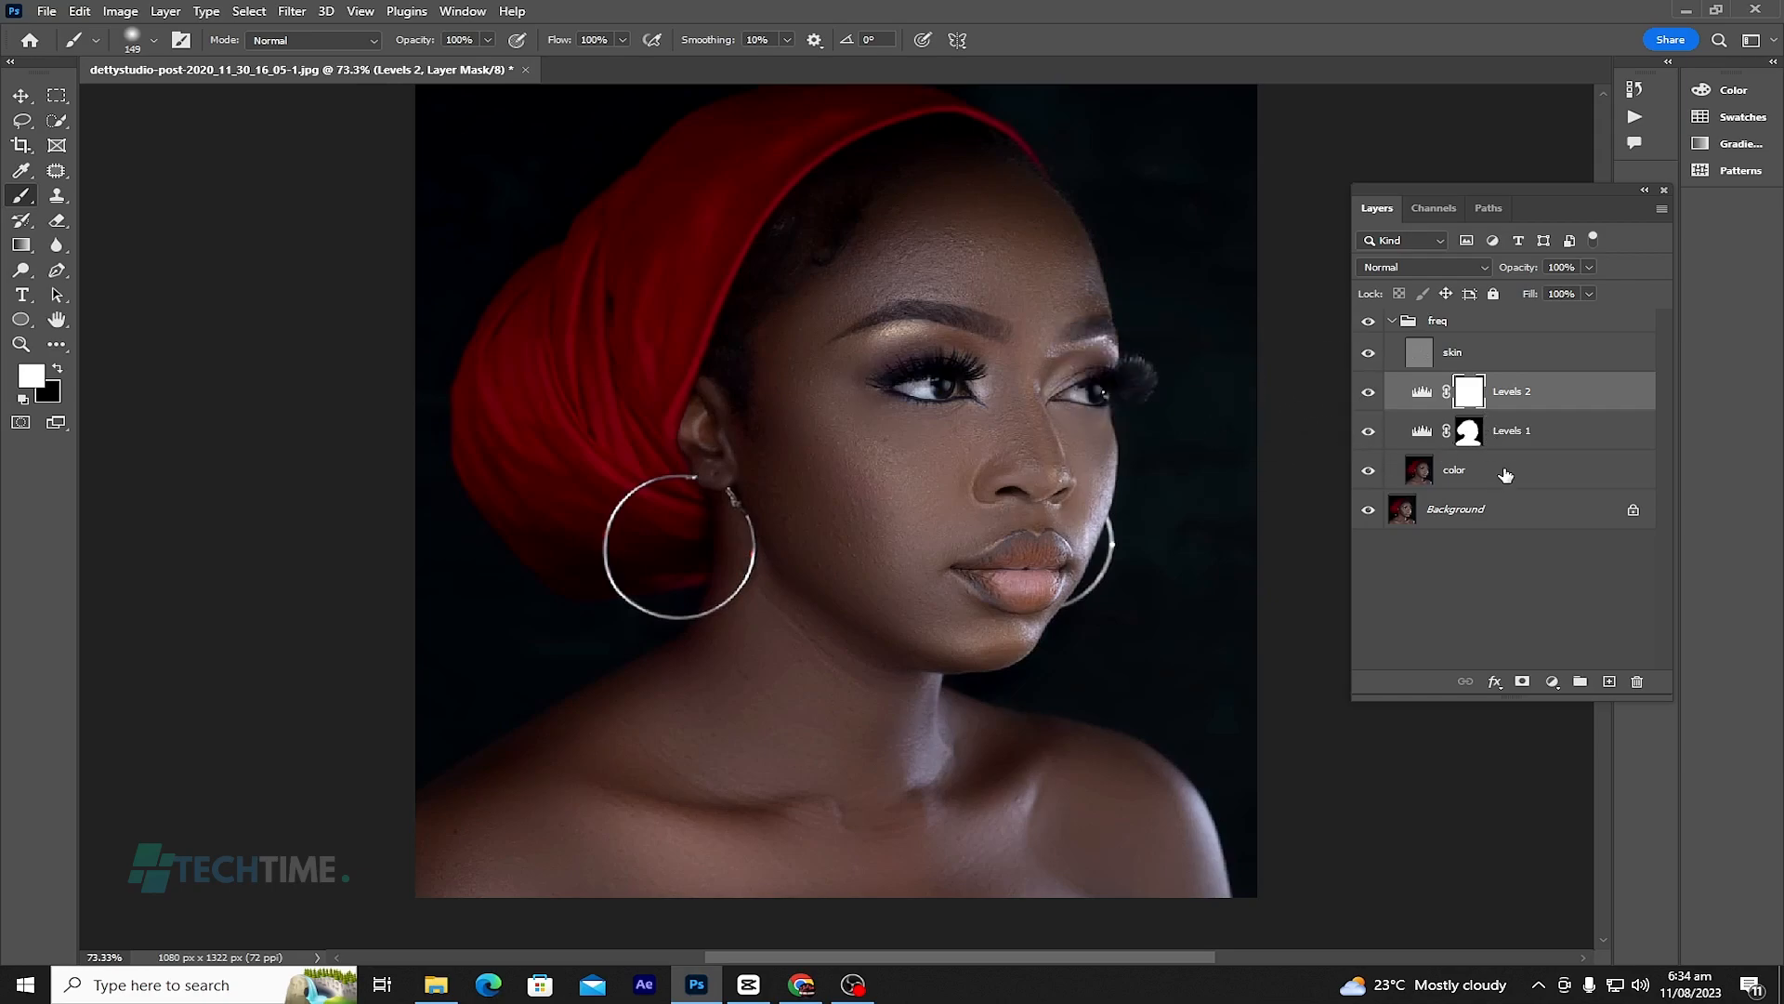
Step: Replace the Levels 2 mask with a copy of the Levels 1 mask and invert it to target the surroundings of the skin
{"action": "mouse_move", "coordinate": [1498, 438]}
{"action": "left_mouse_down"}
{"action": "mouse_move", "coordinate": [1491, 404]}
{"action": "mouse_move", "coordinate": [1493, 437]}
{"action": "left_mouse_up"}
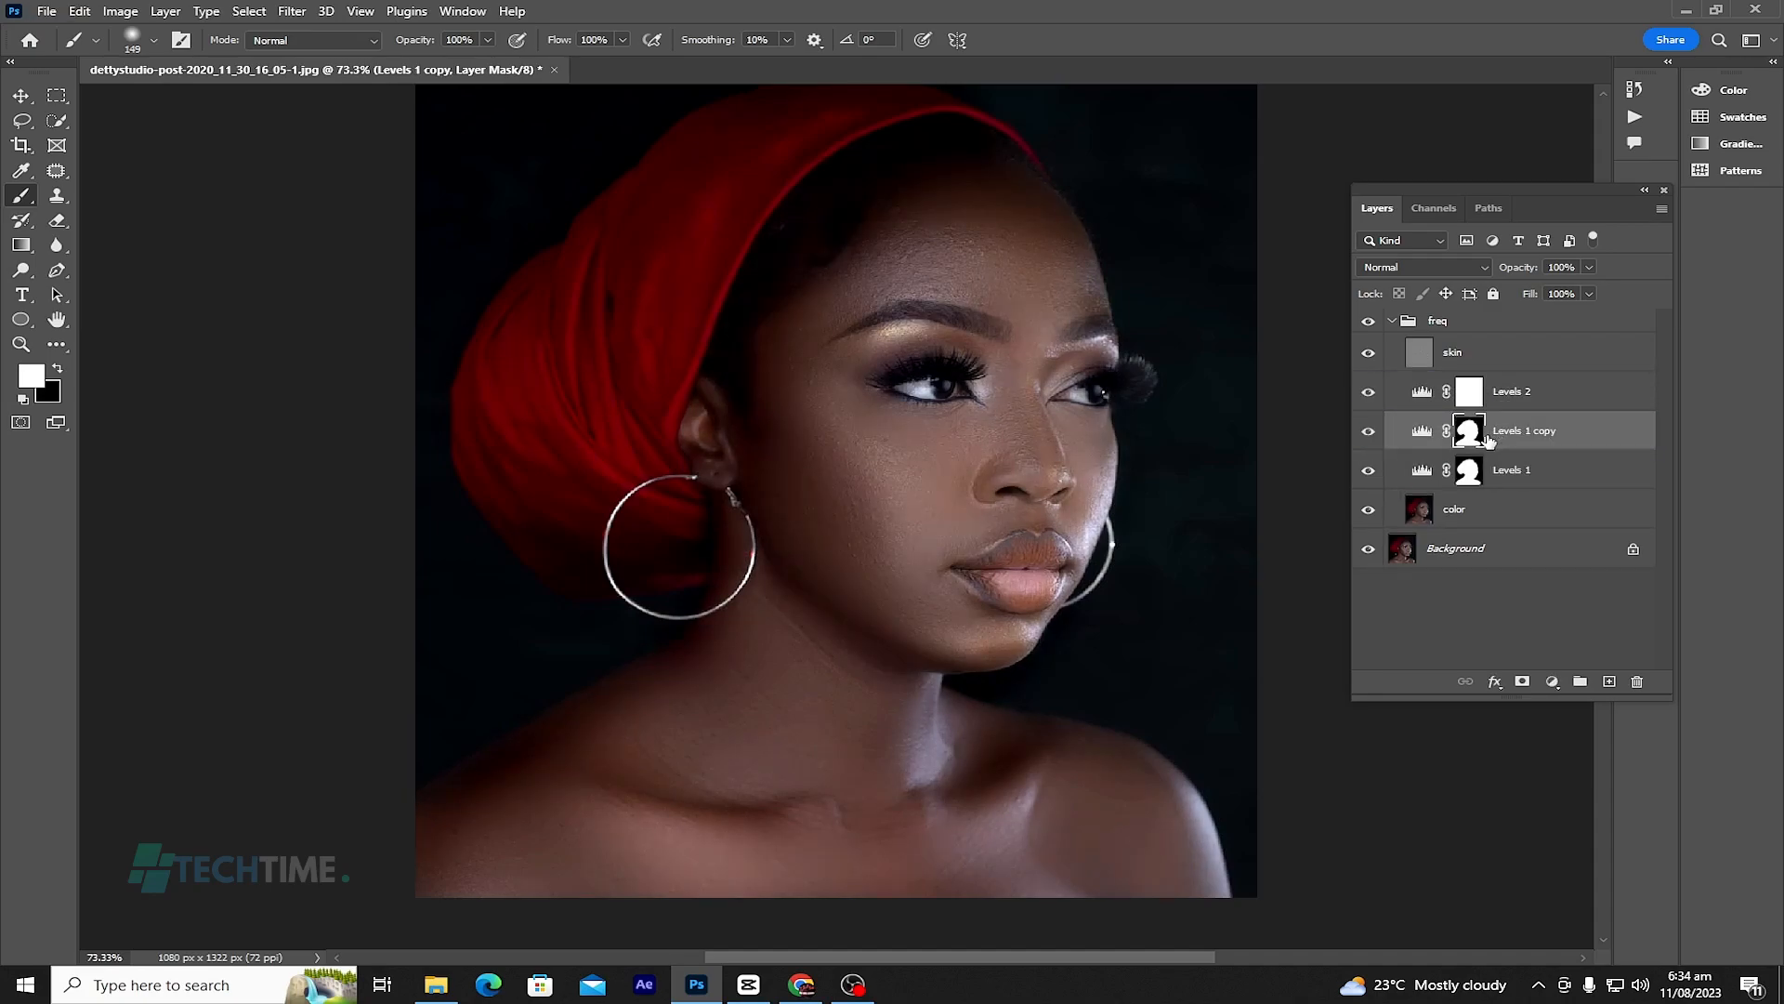
{"action": "key", "text": "ctrl+z"}
{"action": "left_click_drag", "start_coordinate": [1470, 435], "coordinate": [1467, 402]}
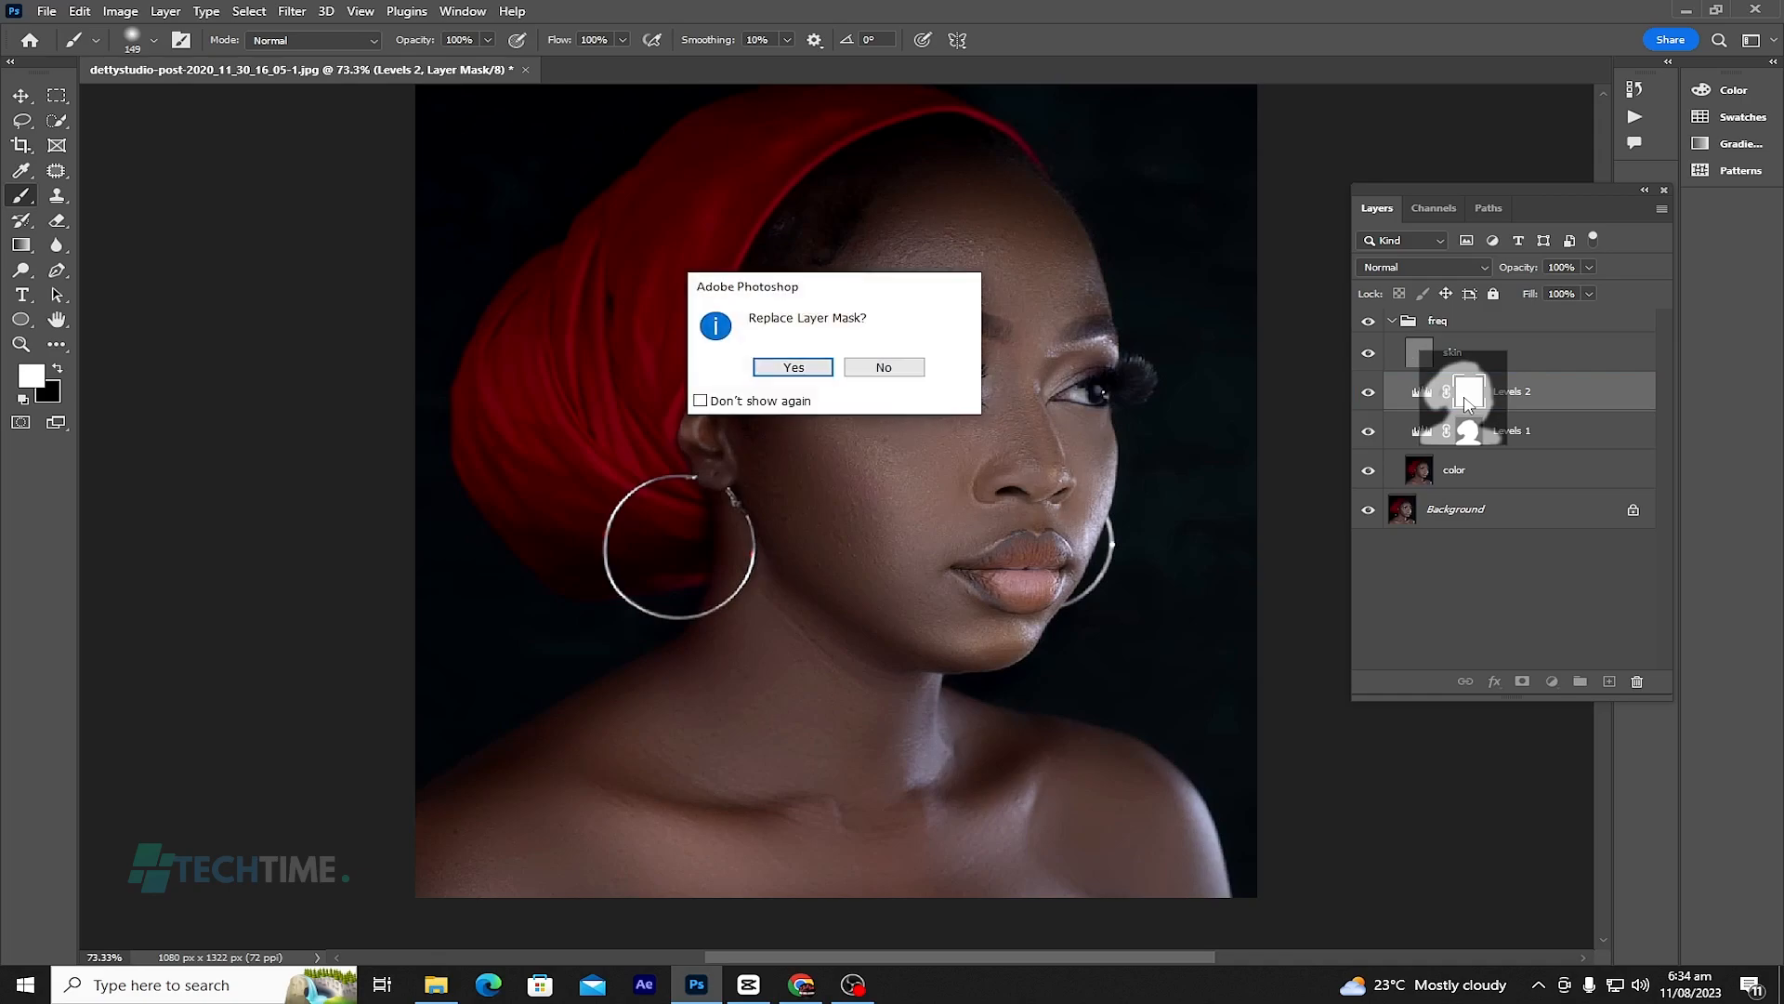
{"action": "left_click", "coordinate": [792, 368]}
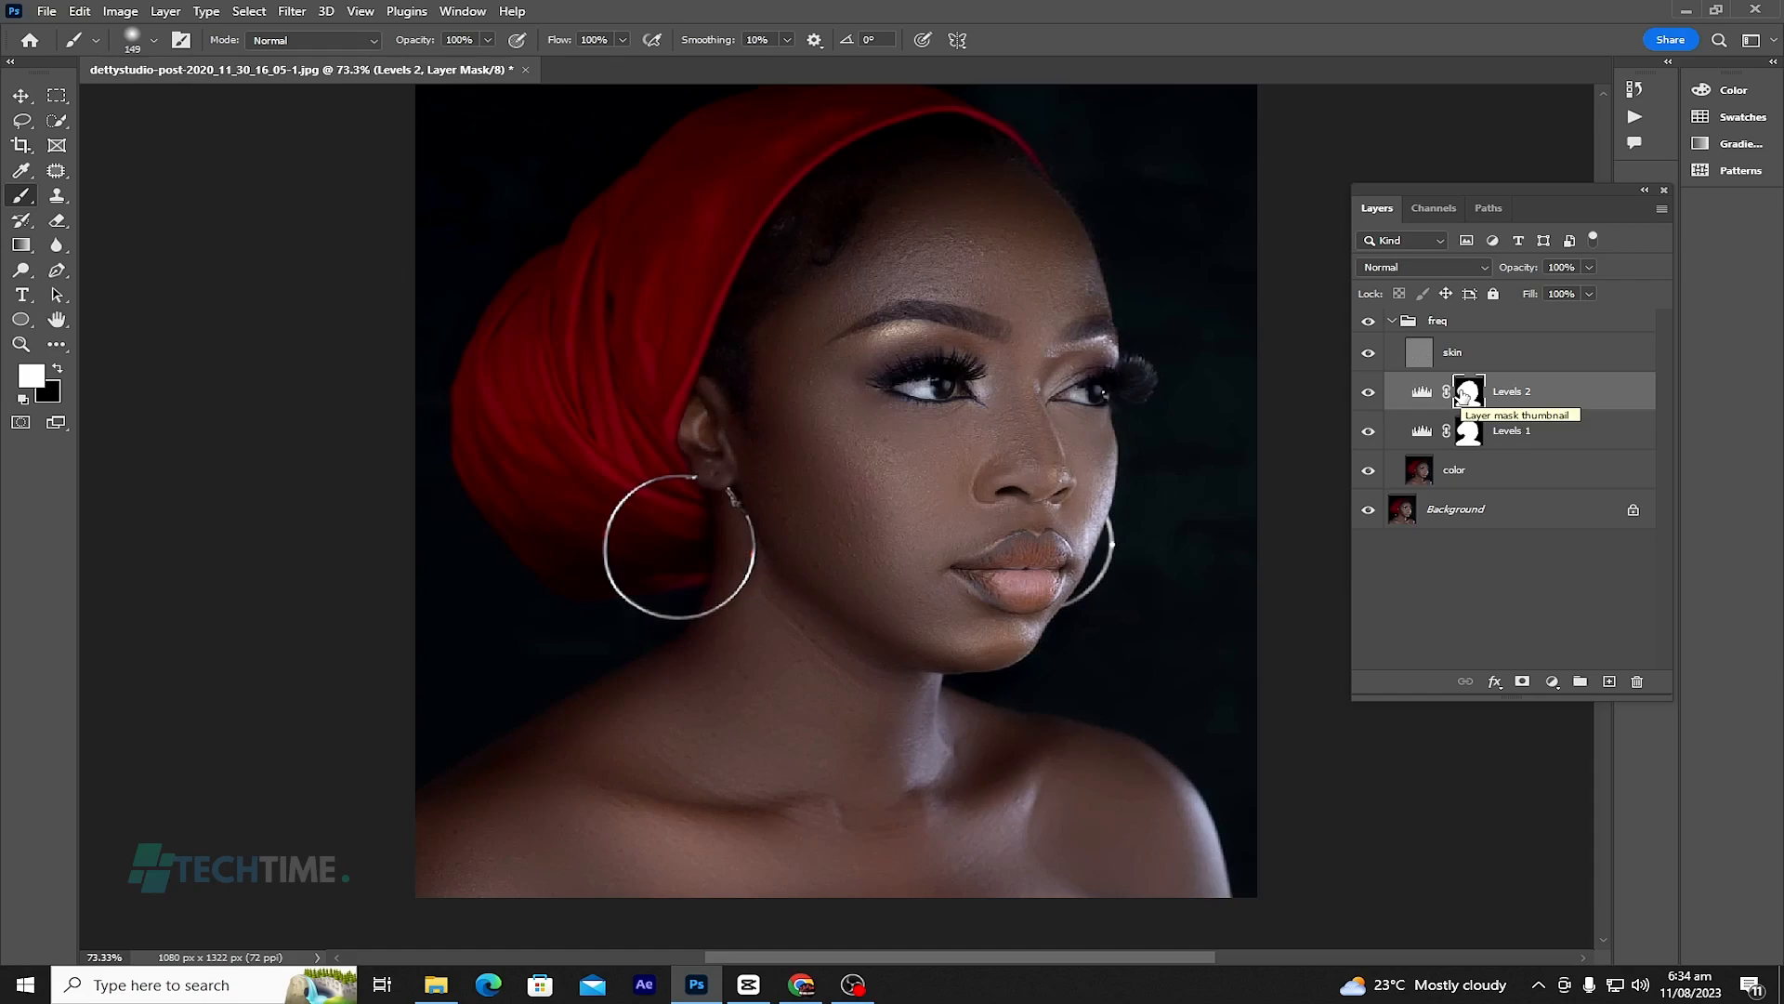
{"action": "left_click_drag", "start_coordinate": [1462, 395], "coordinate": [1463, 395]}
{"action": "key", "text": "ctrl+i"}
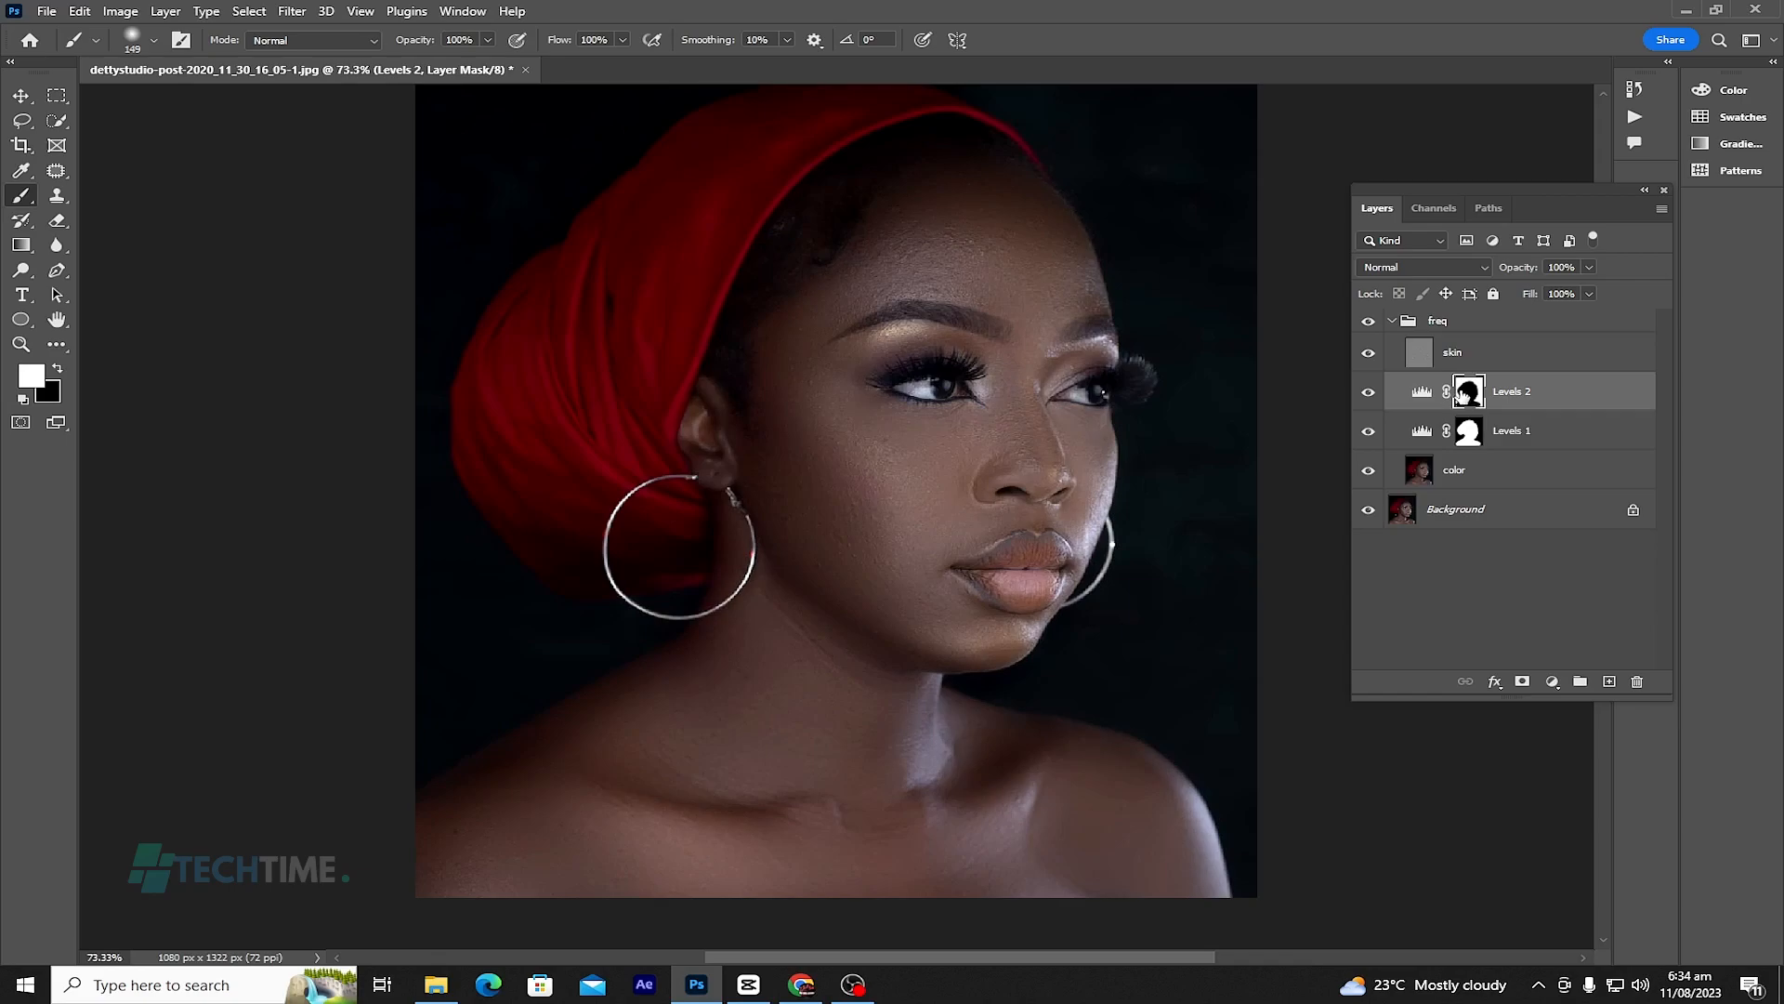
Step: Set the Levels 2 output levels to 6 for black and about 236 for white
{"action": "left_click", "coordinate": [1420, 393]}
{"action": "double_click", "coordinate": [1420, 393]}
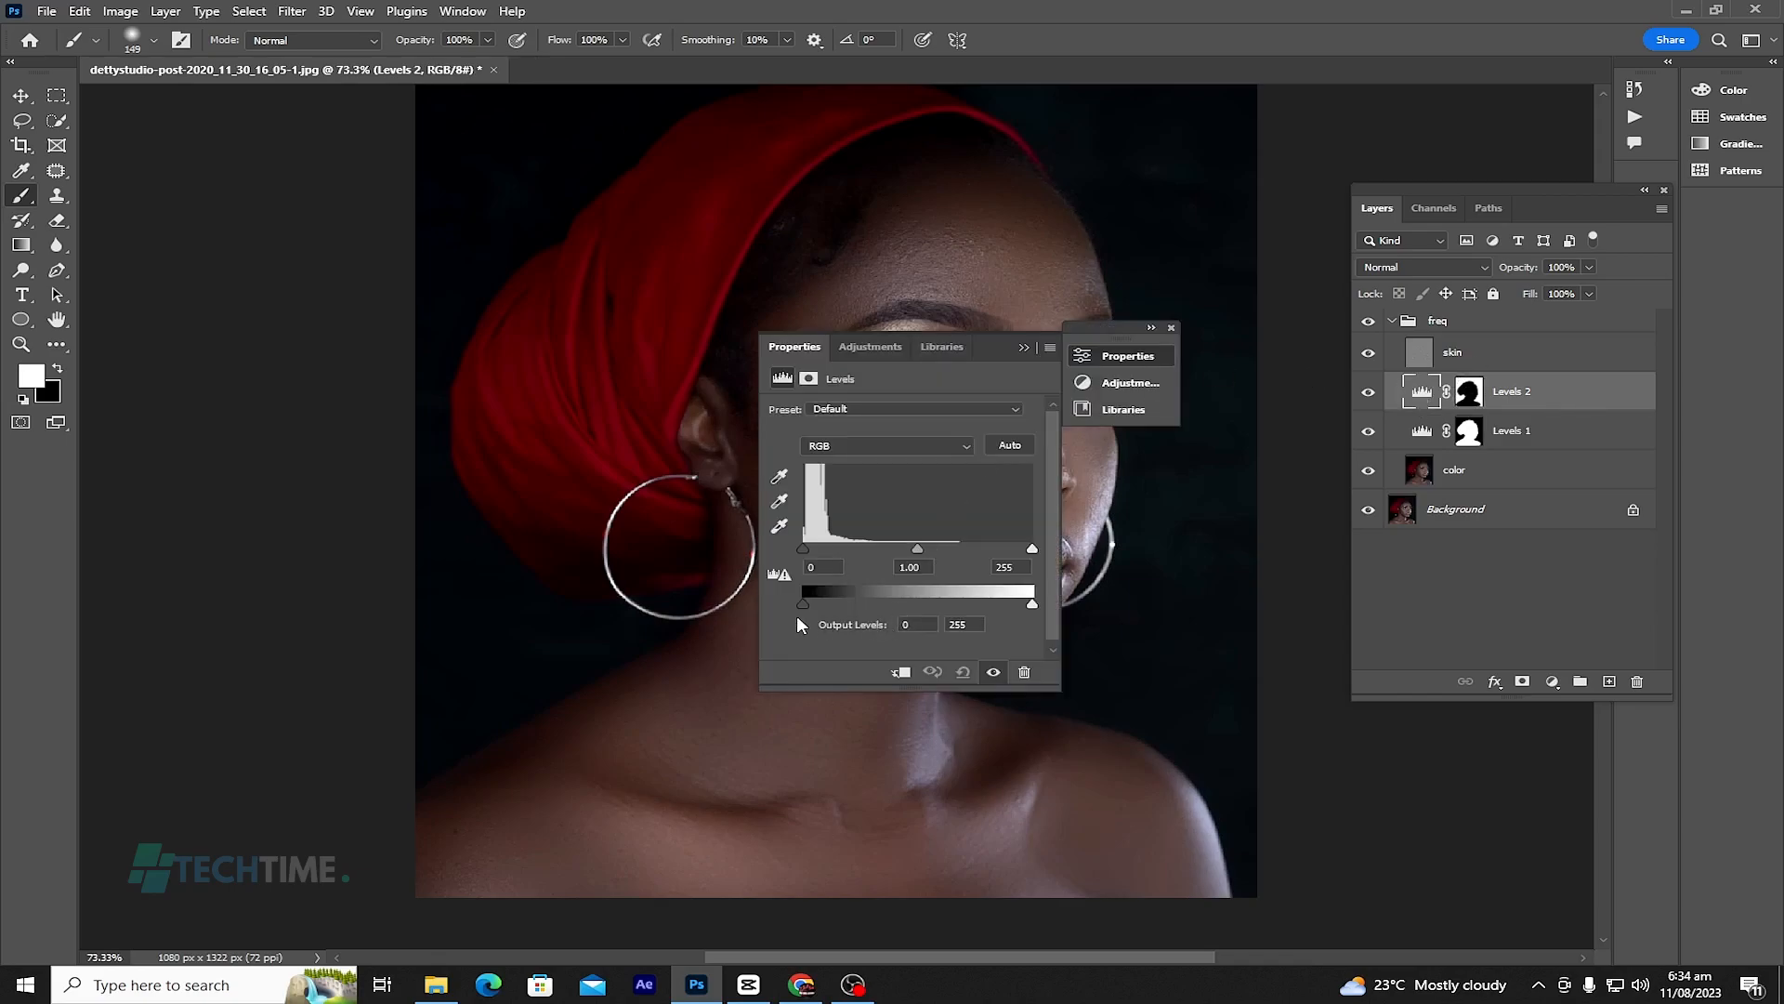
{"action": "left_click_drag", "start_coordinate": [805, 606], "coordinate": [809, 606]}
{"action": "left_click_drag", "start_coordinate": [1023, 608], "coordinate": [1013, 610]}
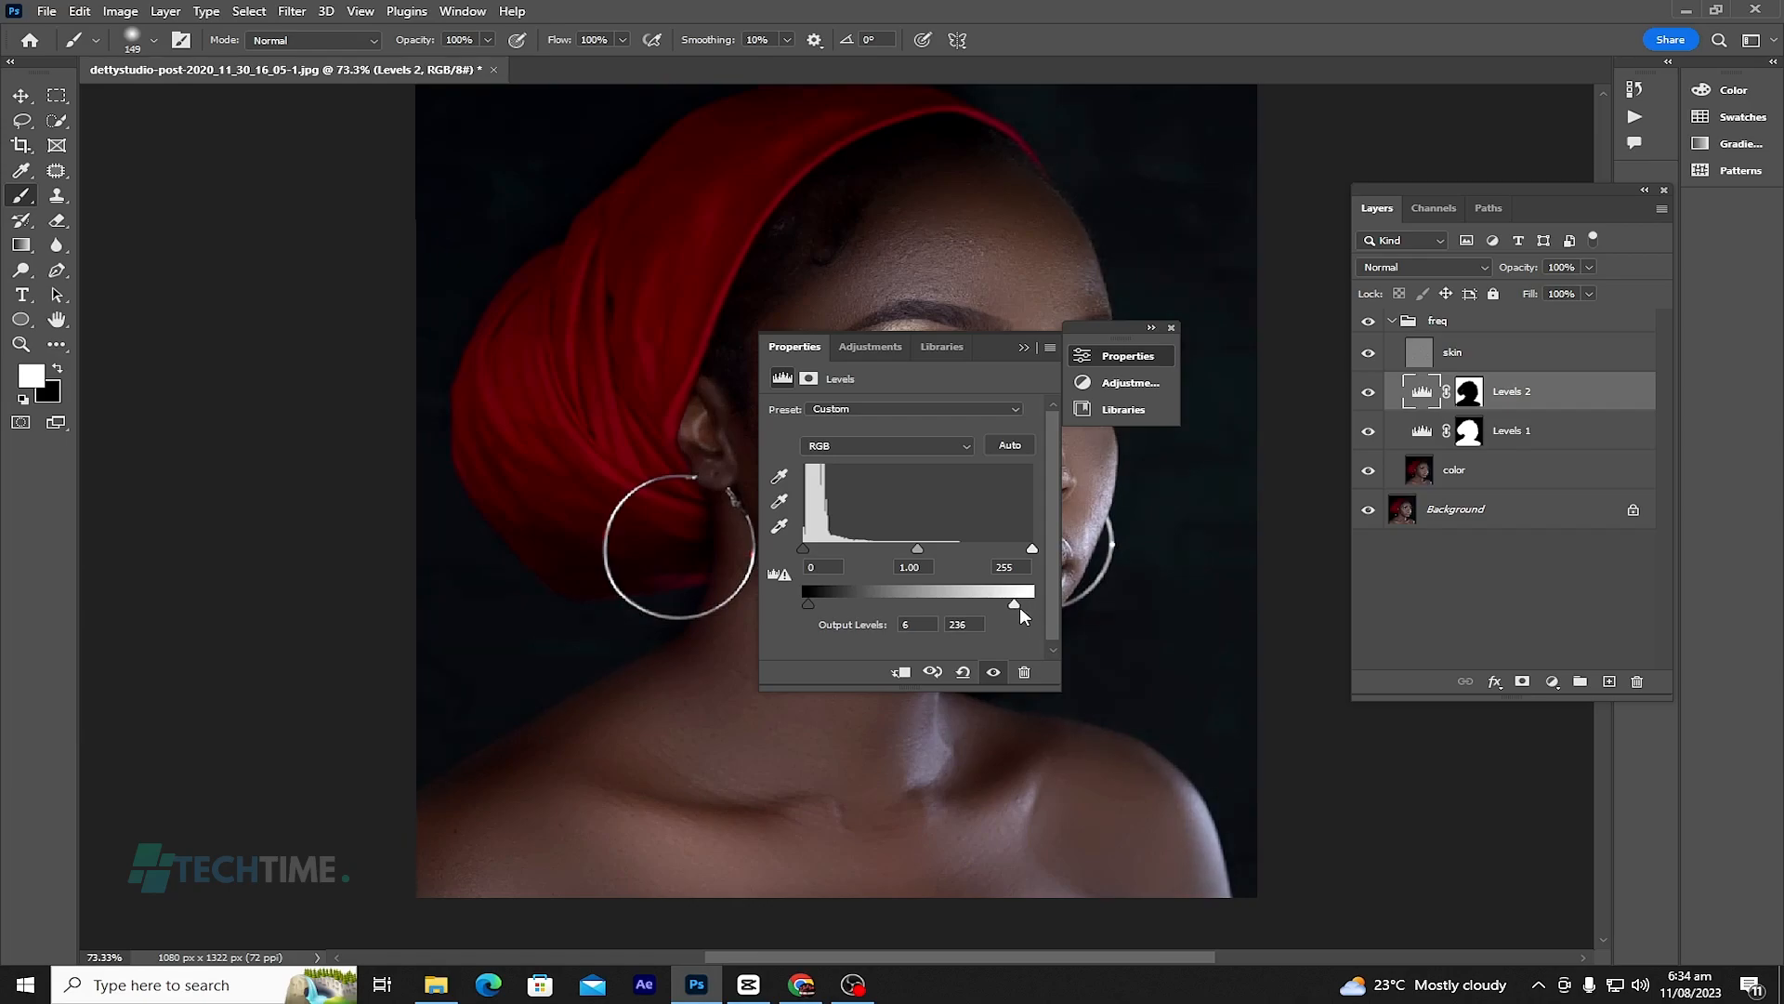
{"action": "left_click_drag", "start_coordinate": [1016, 609], "coordinate": [1012, 610]}
{"action": "left_click", "coordinate": [1025, 349]}
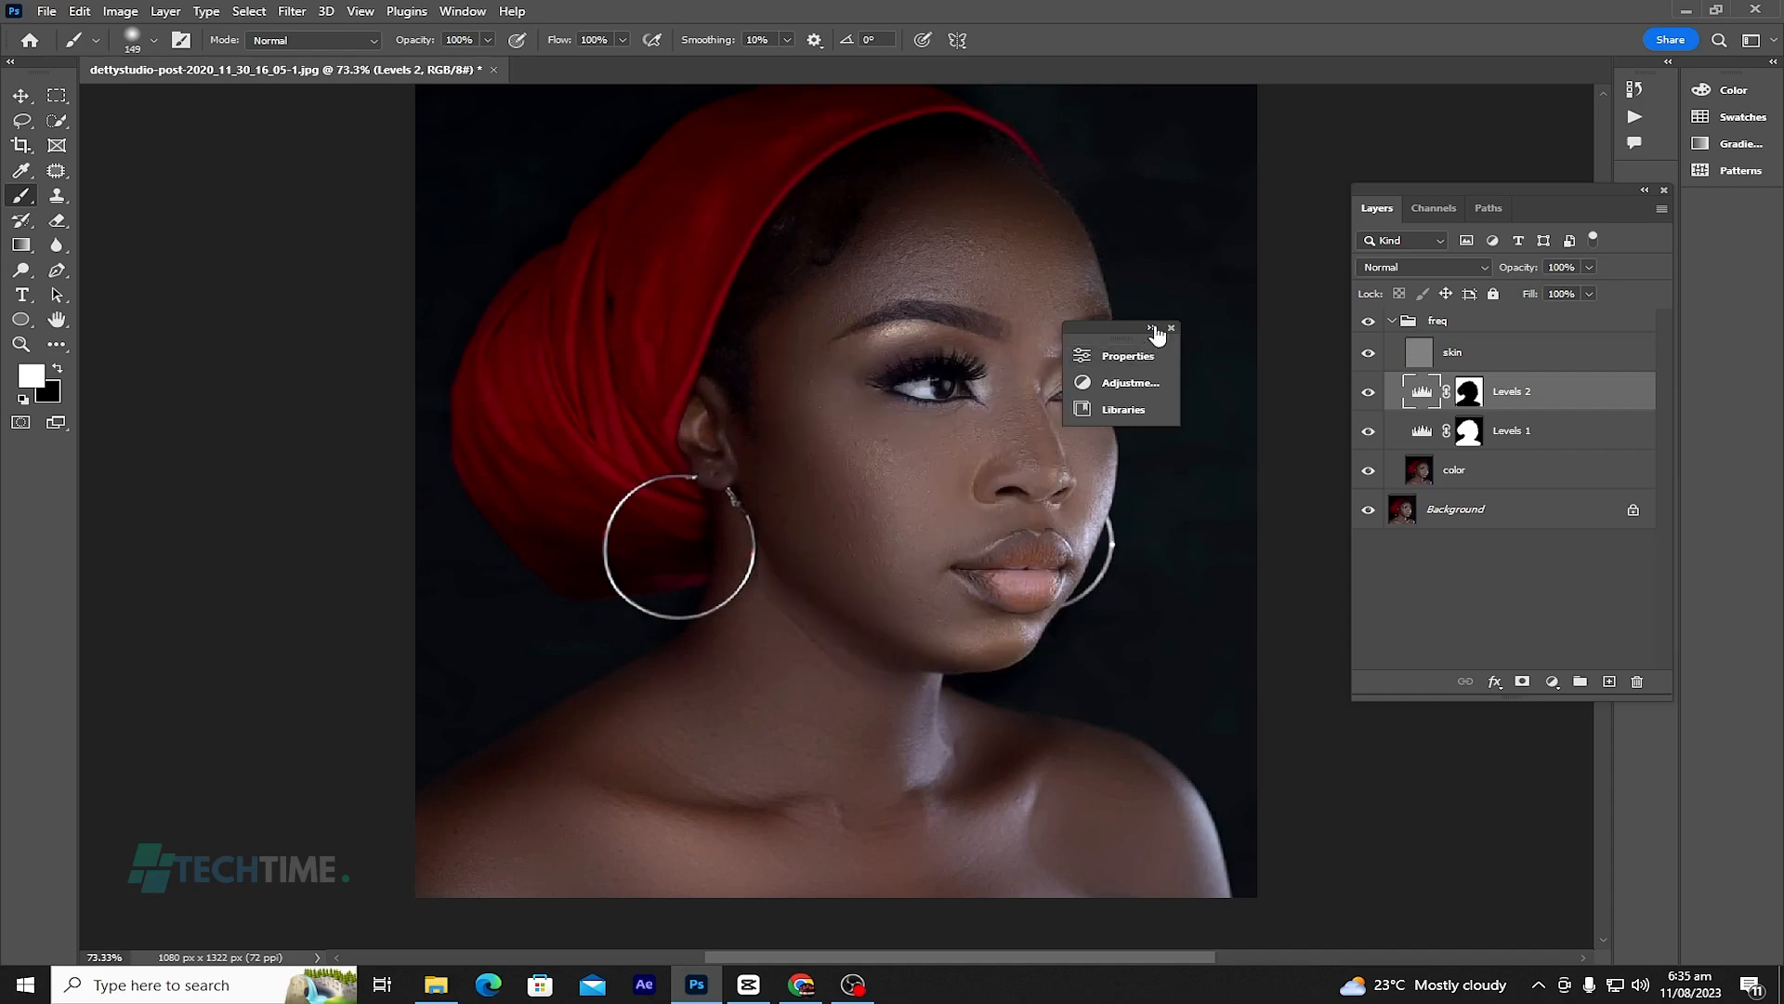
{"action": "left_click_drag", "start_coordinate": [1126, 329], "coordinate": [1248, 360]}
{"action": "left_click", "coordinate": [1291, 359]}
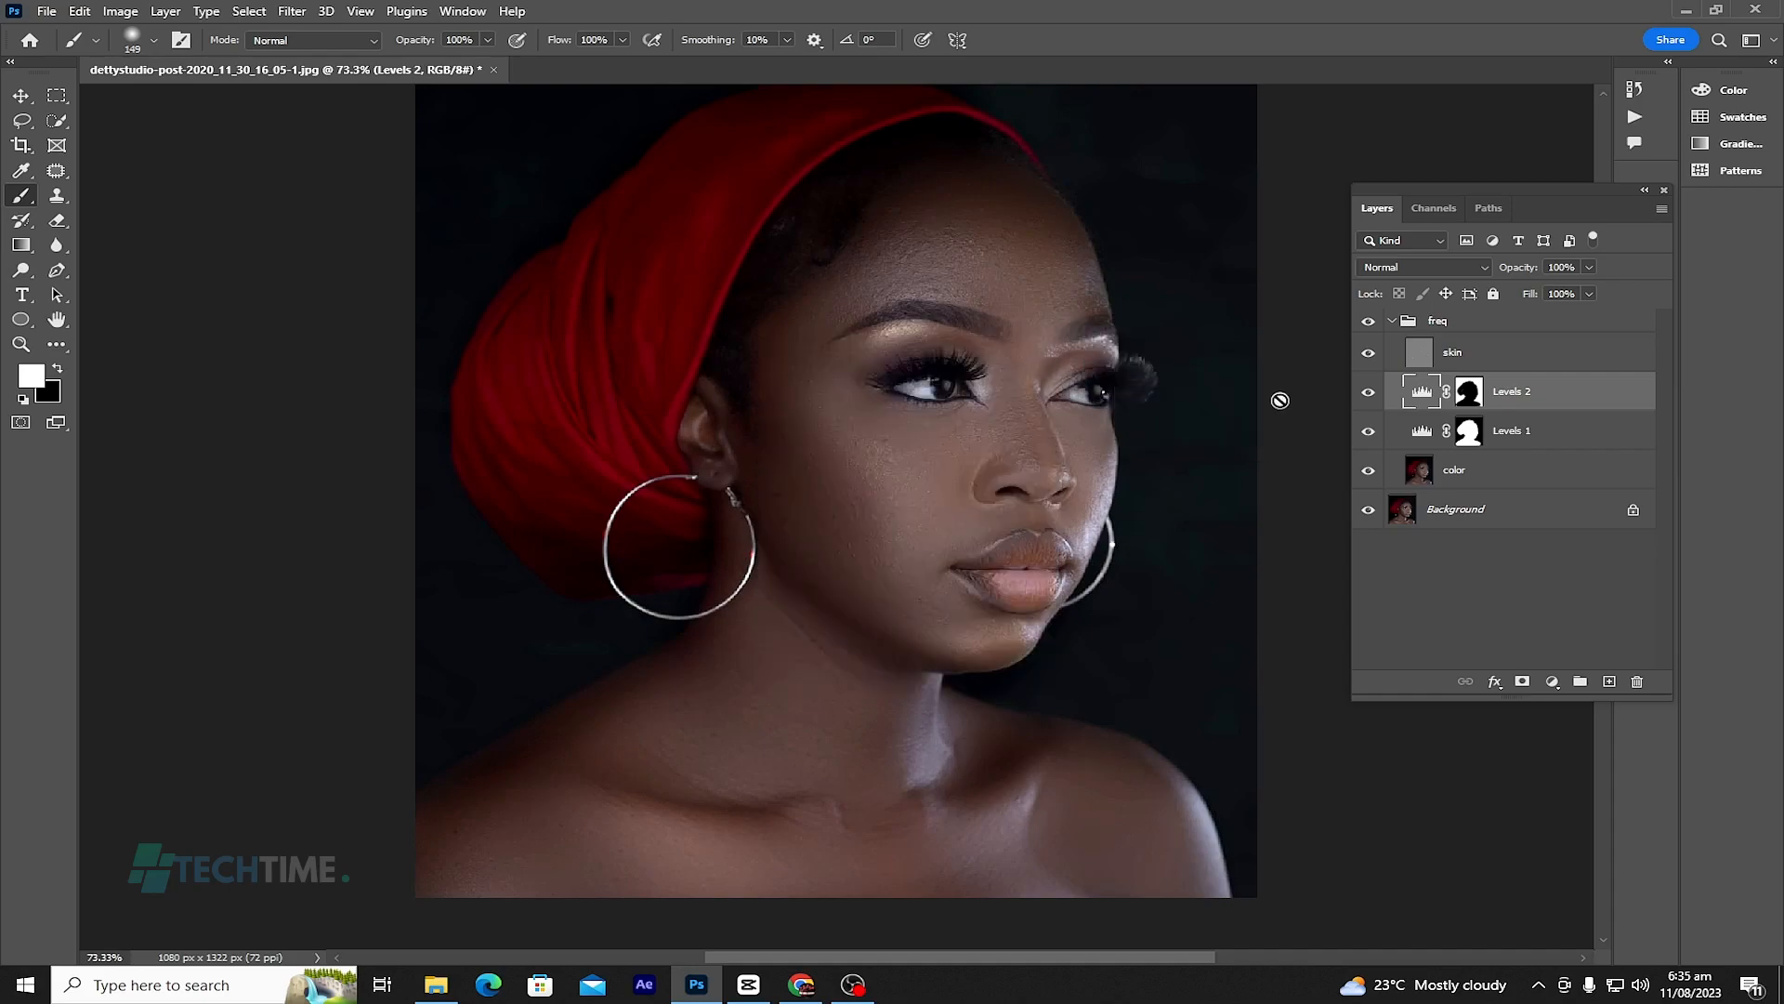
Step: Toggle the visibility of the freq group to compare the original portrait with the retouched version
{"action": "left_click", "coordinate": [1368, 322]}
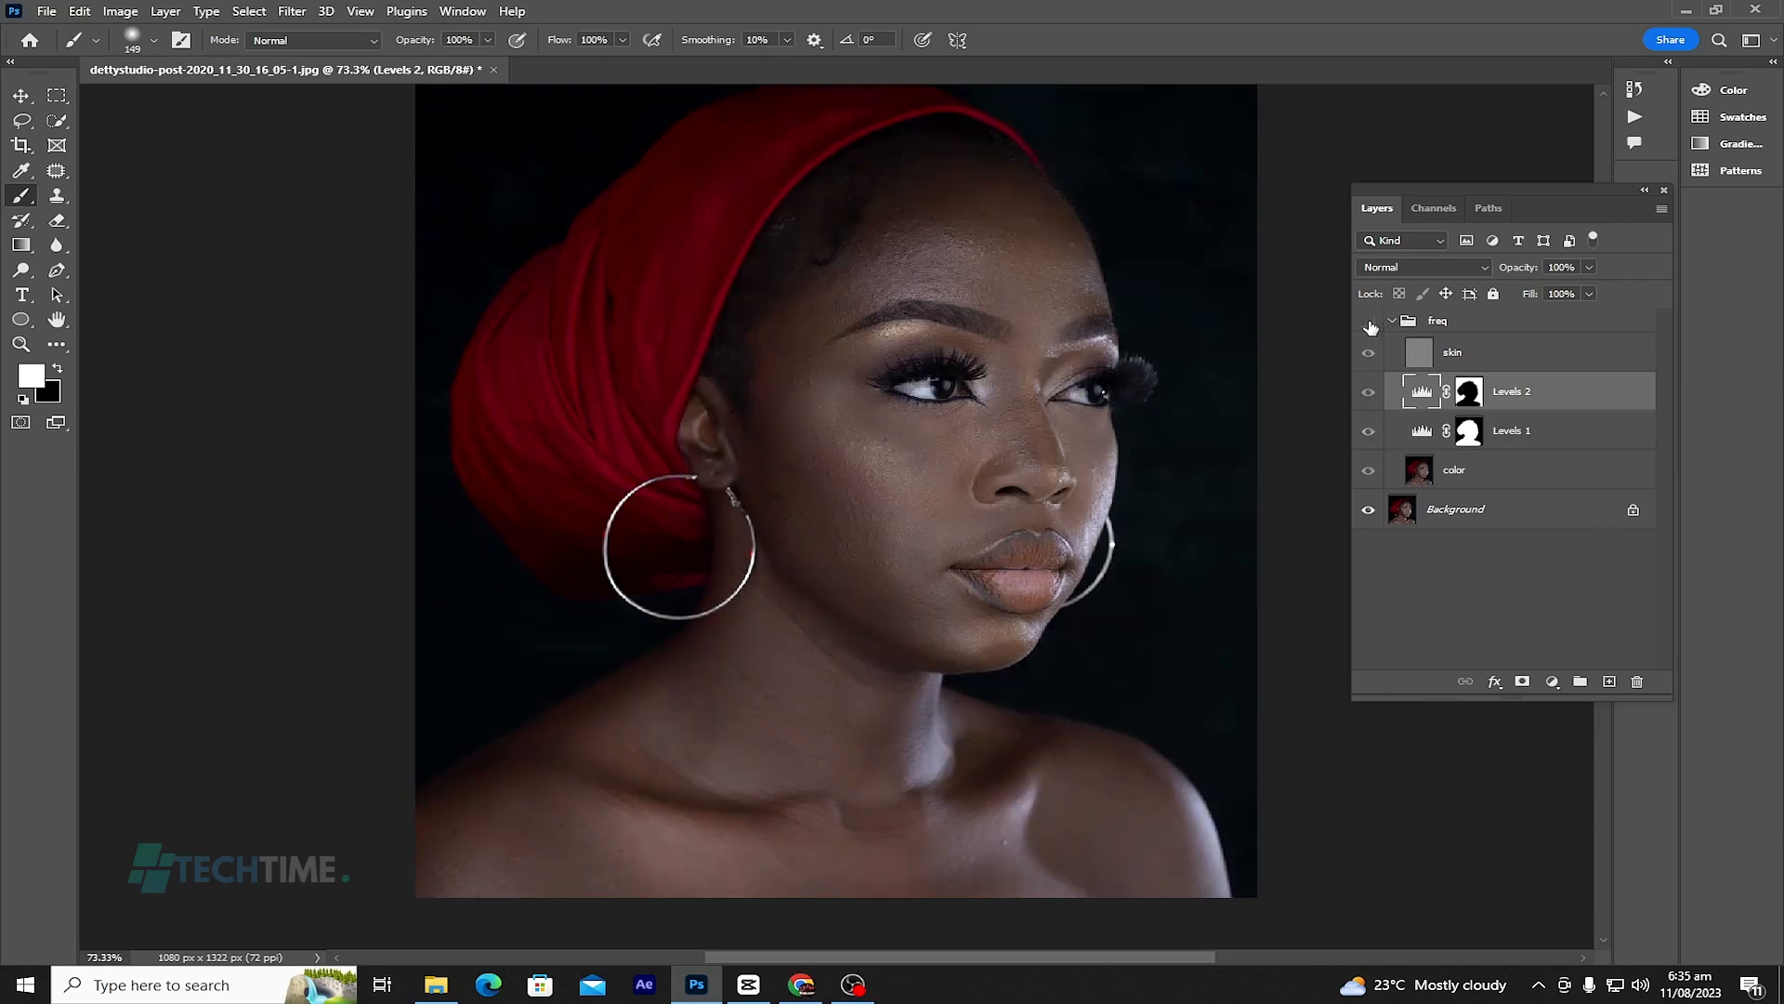
{"action": "left_click", "coordinate": [1369, 322]}
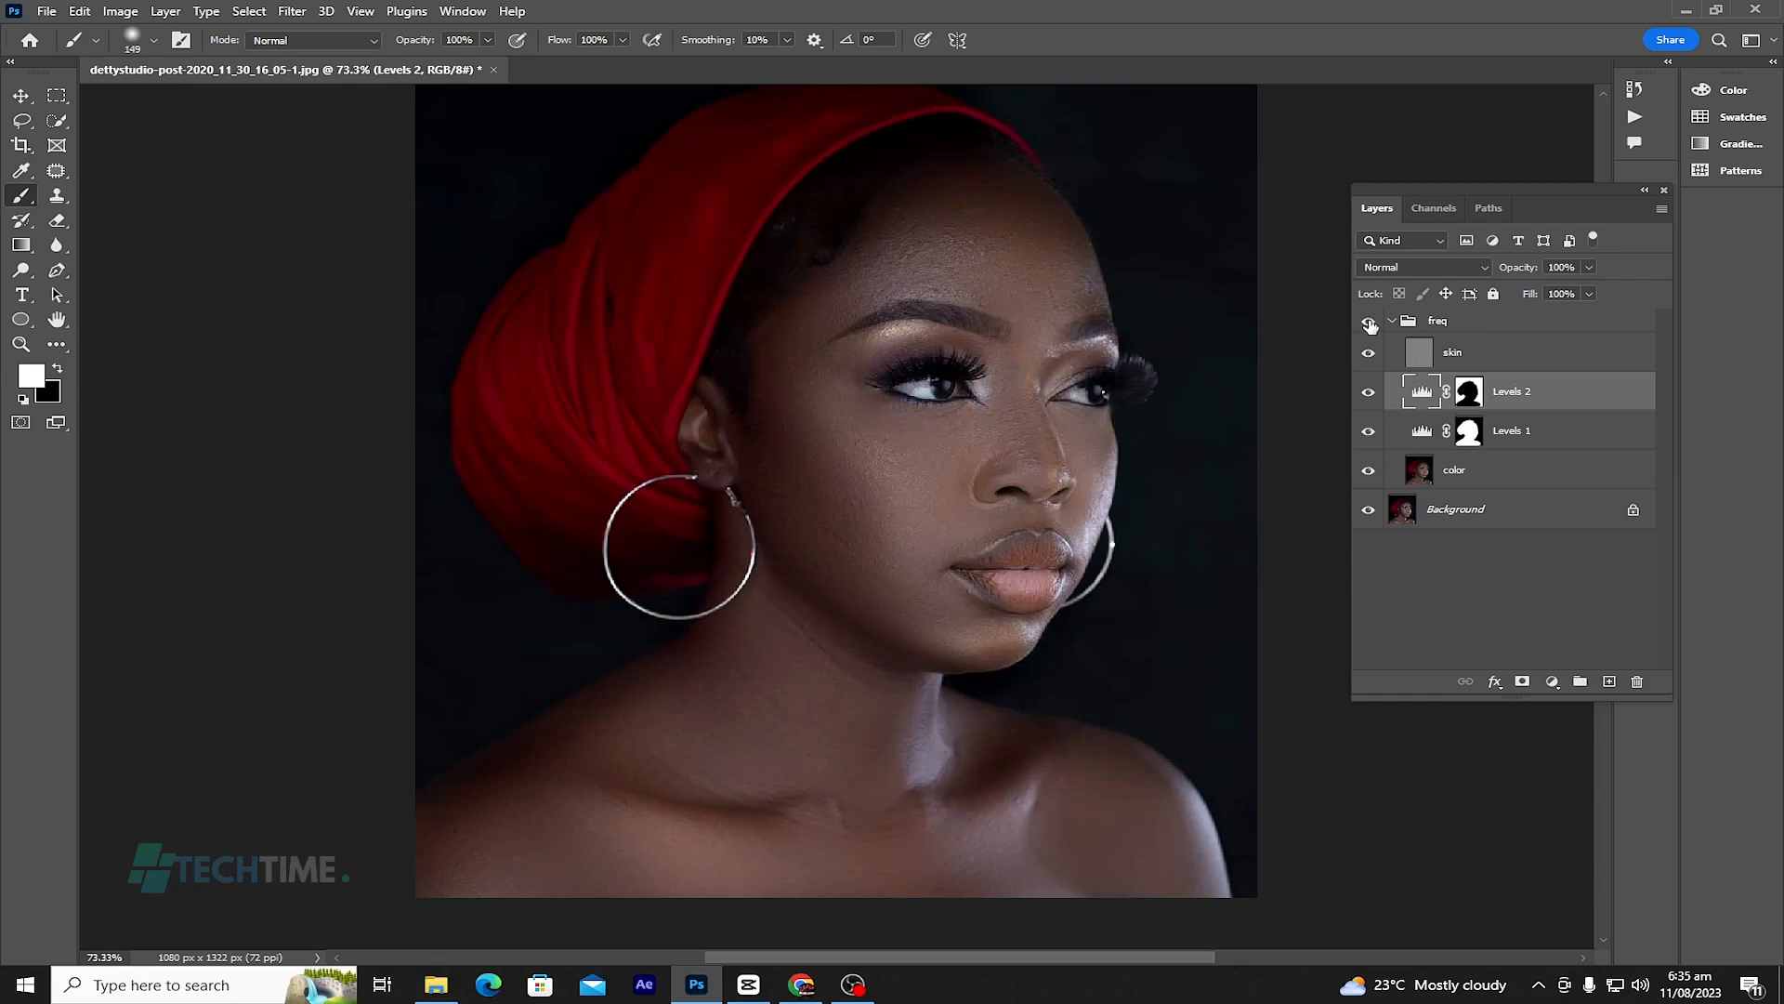
{"action": "left_click", "coordinate": [1370, 322]}
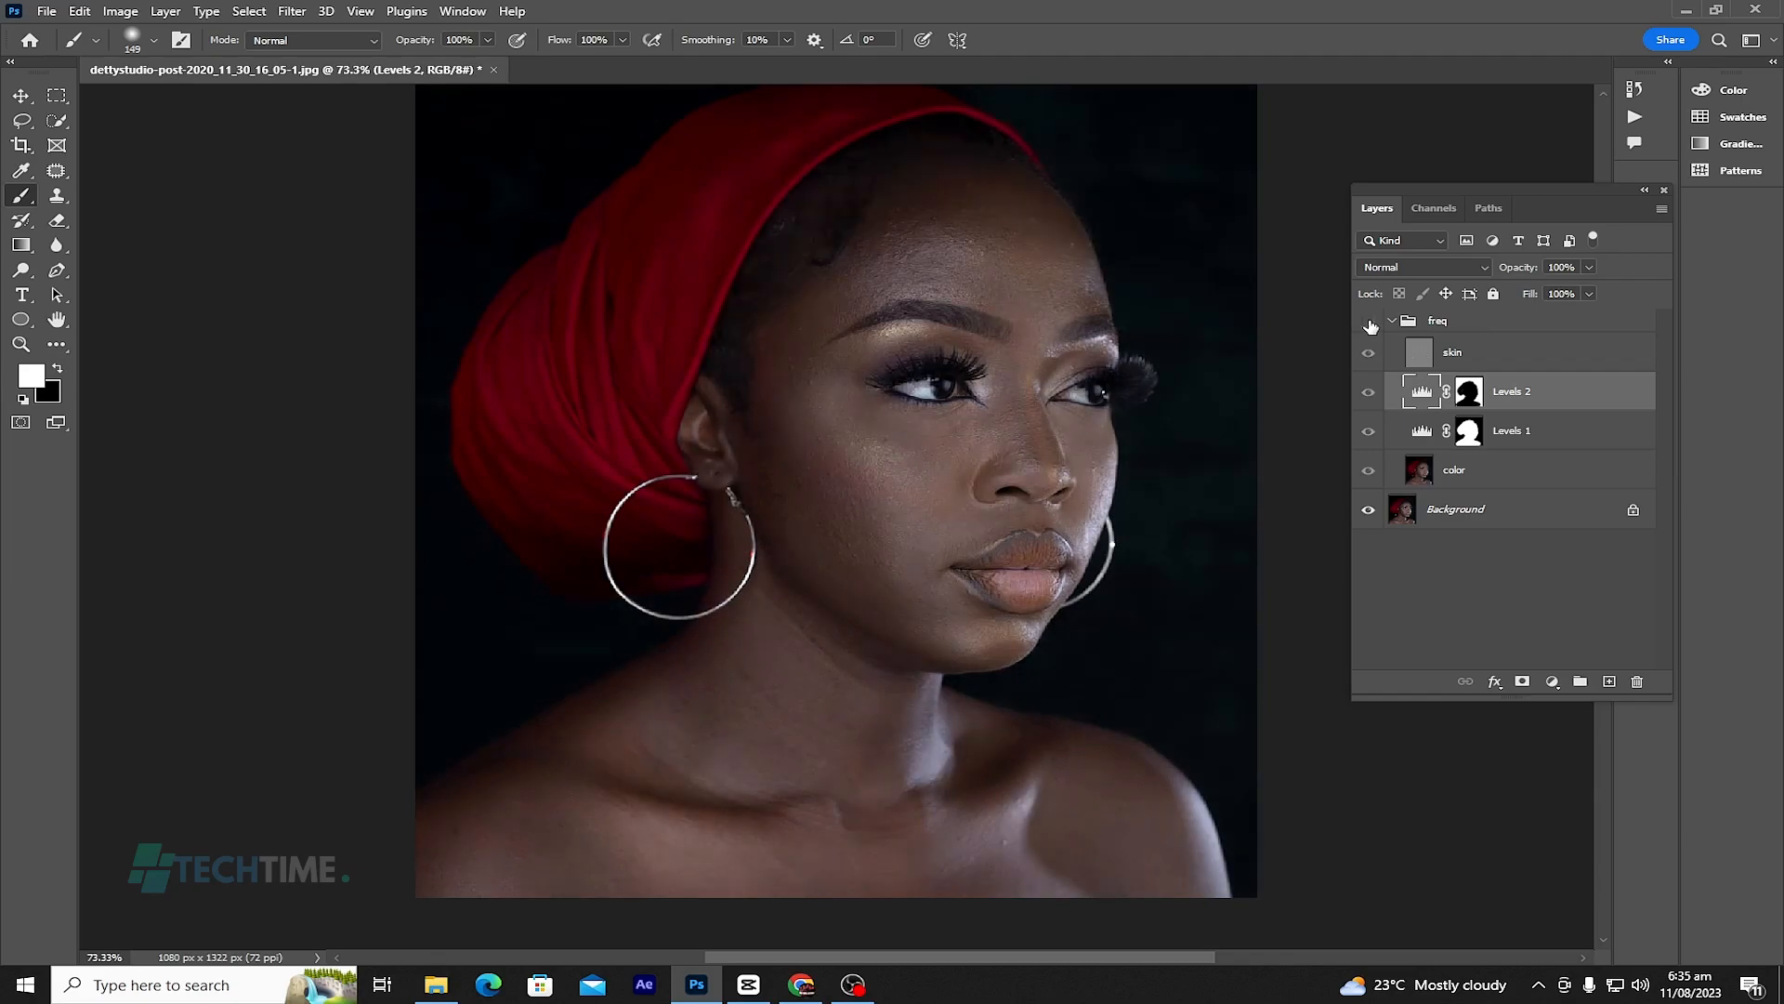
{"action": "left_click", "coordinate": [1369, 322]}
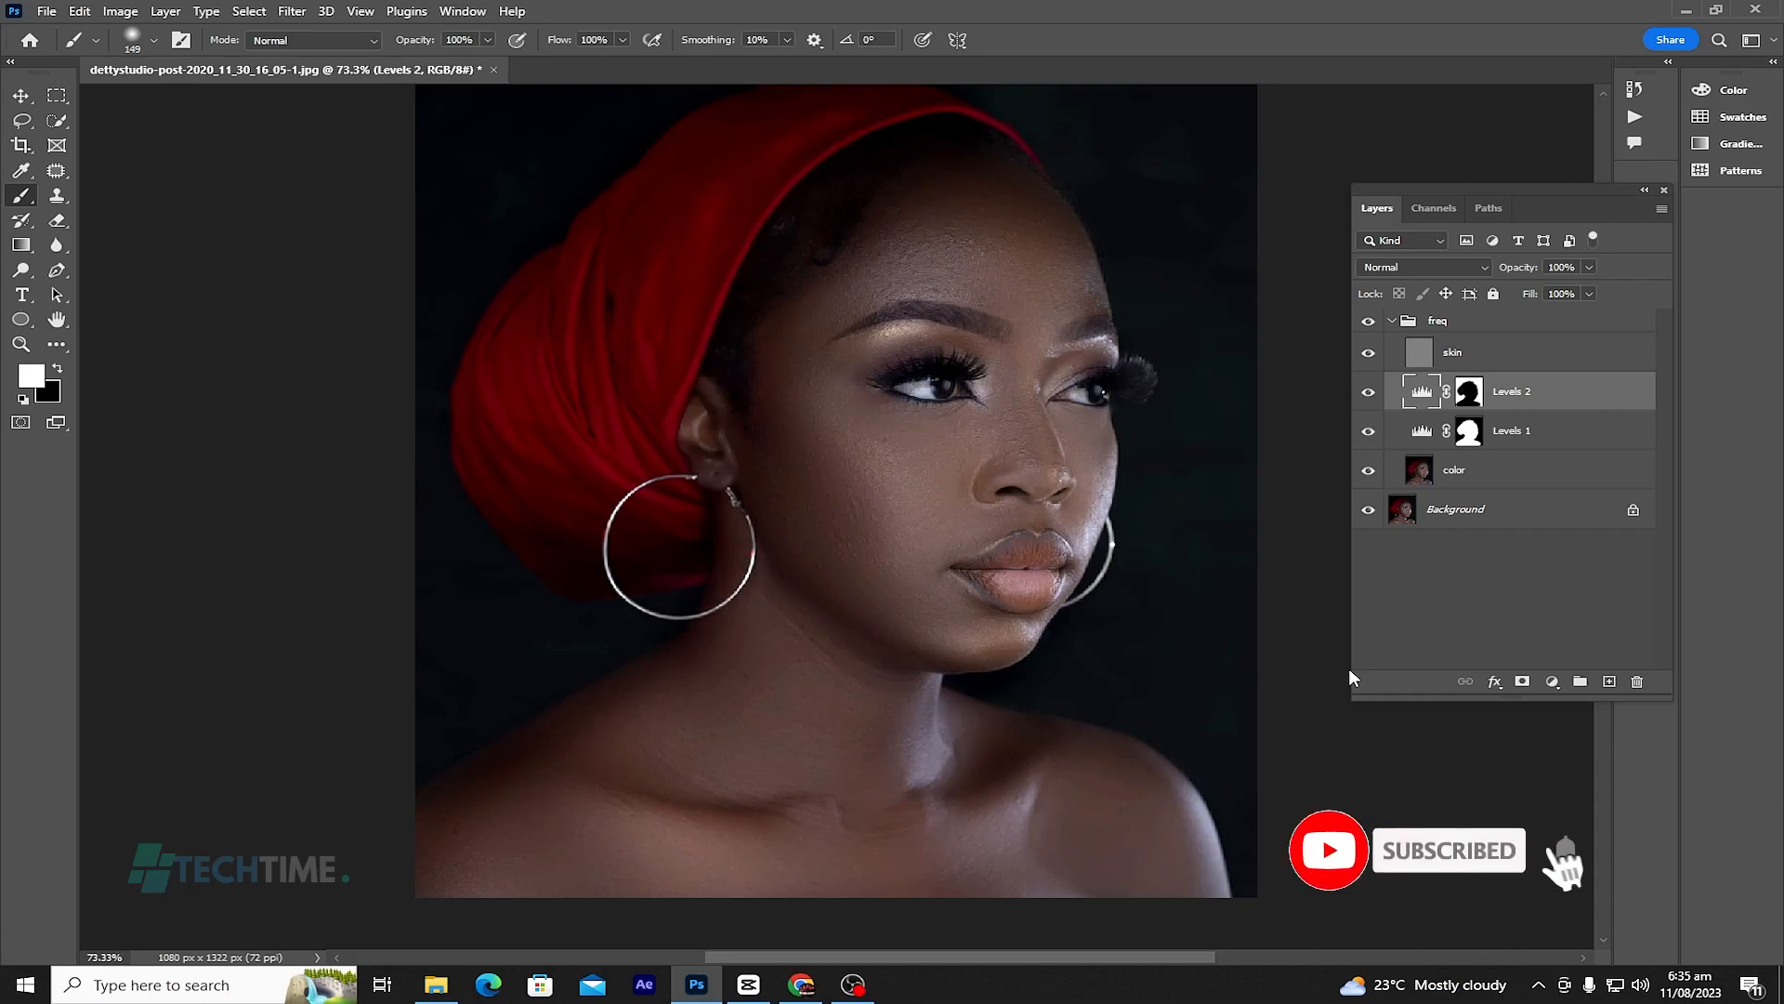
Step: Open the color layer in the Camera Raw Filter and set Tint +3, Exposure +0.20, Contrast +8 and Blacks -7
{"action": "left_click", "coordinate": [1473, 477]}
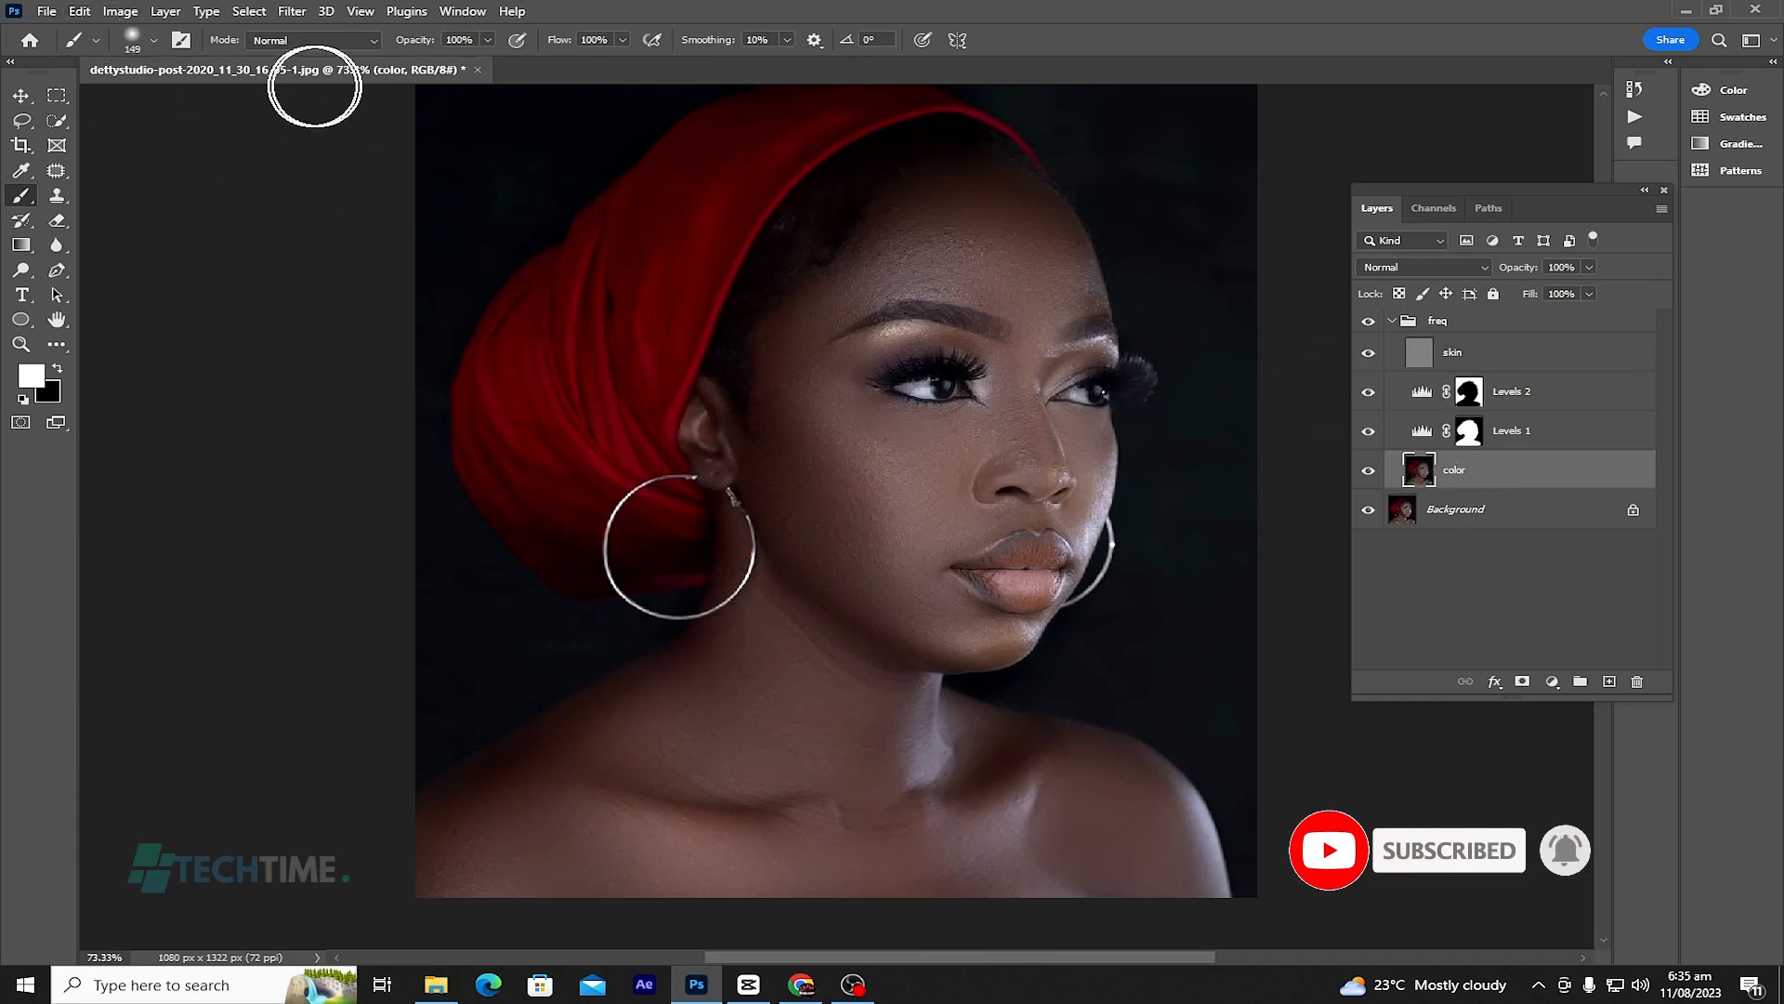
{"action": "left_click", "coordinate": [291, 12]}
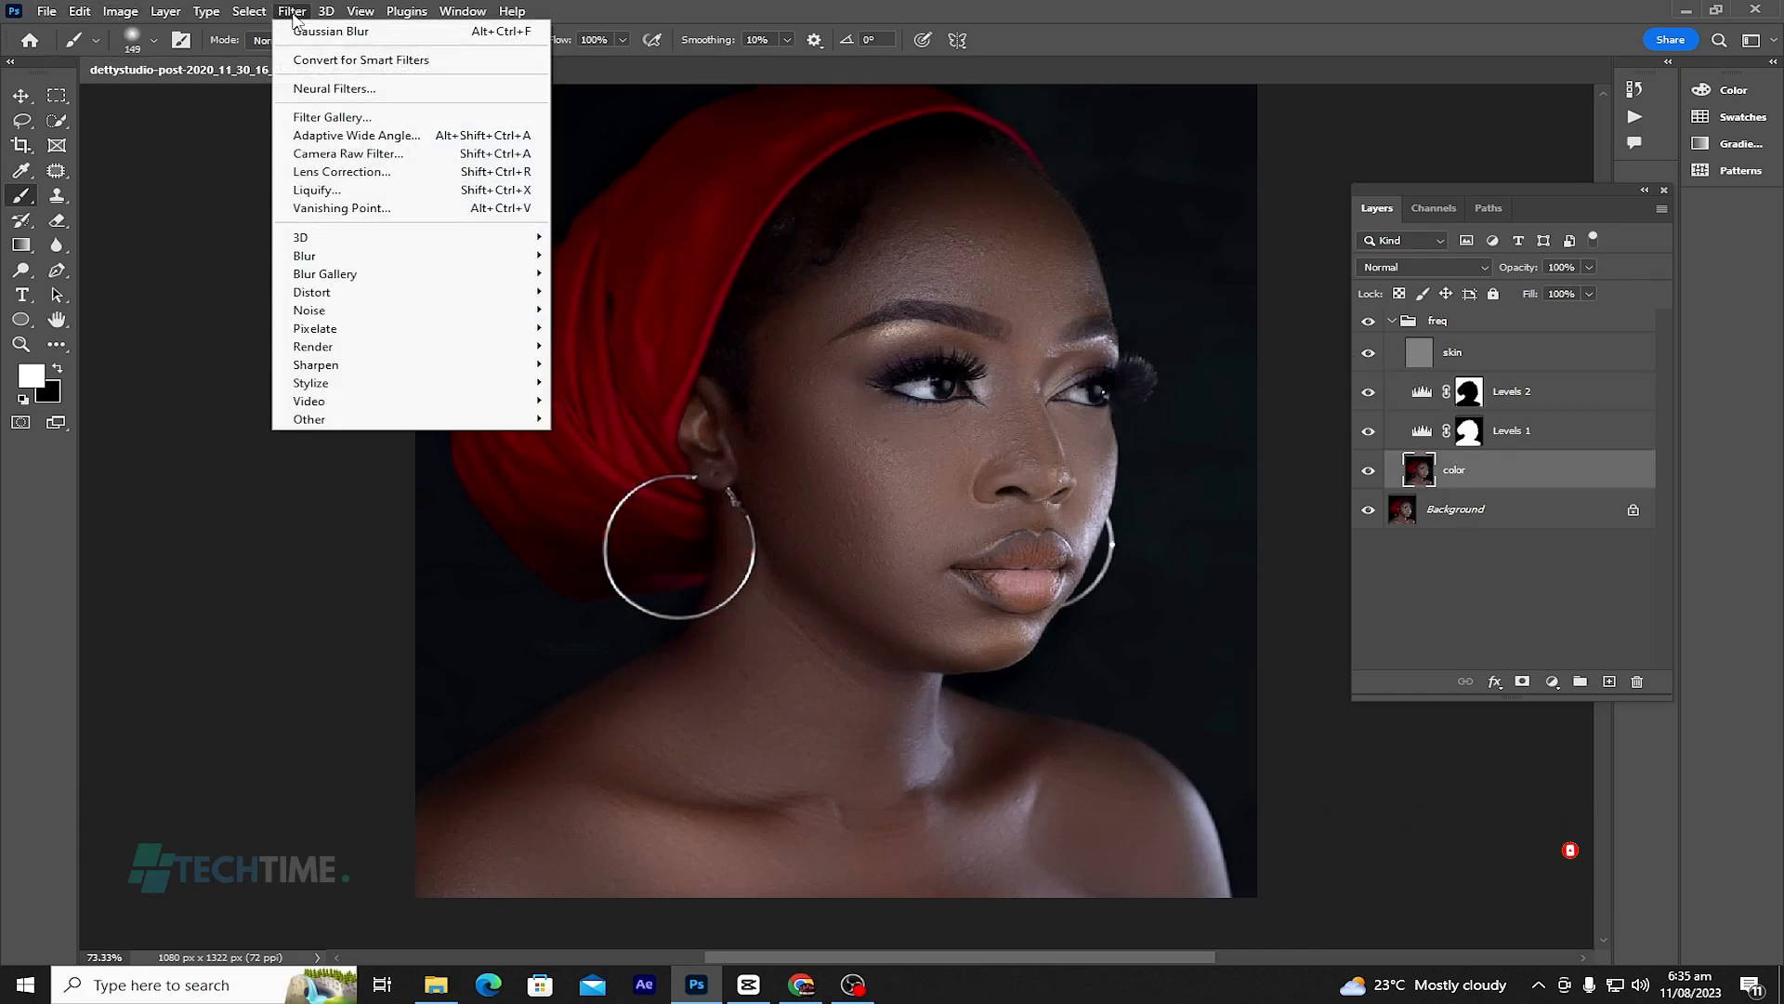
{"action": "left_click", "coordinate": [320, 154]}
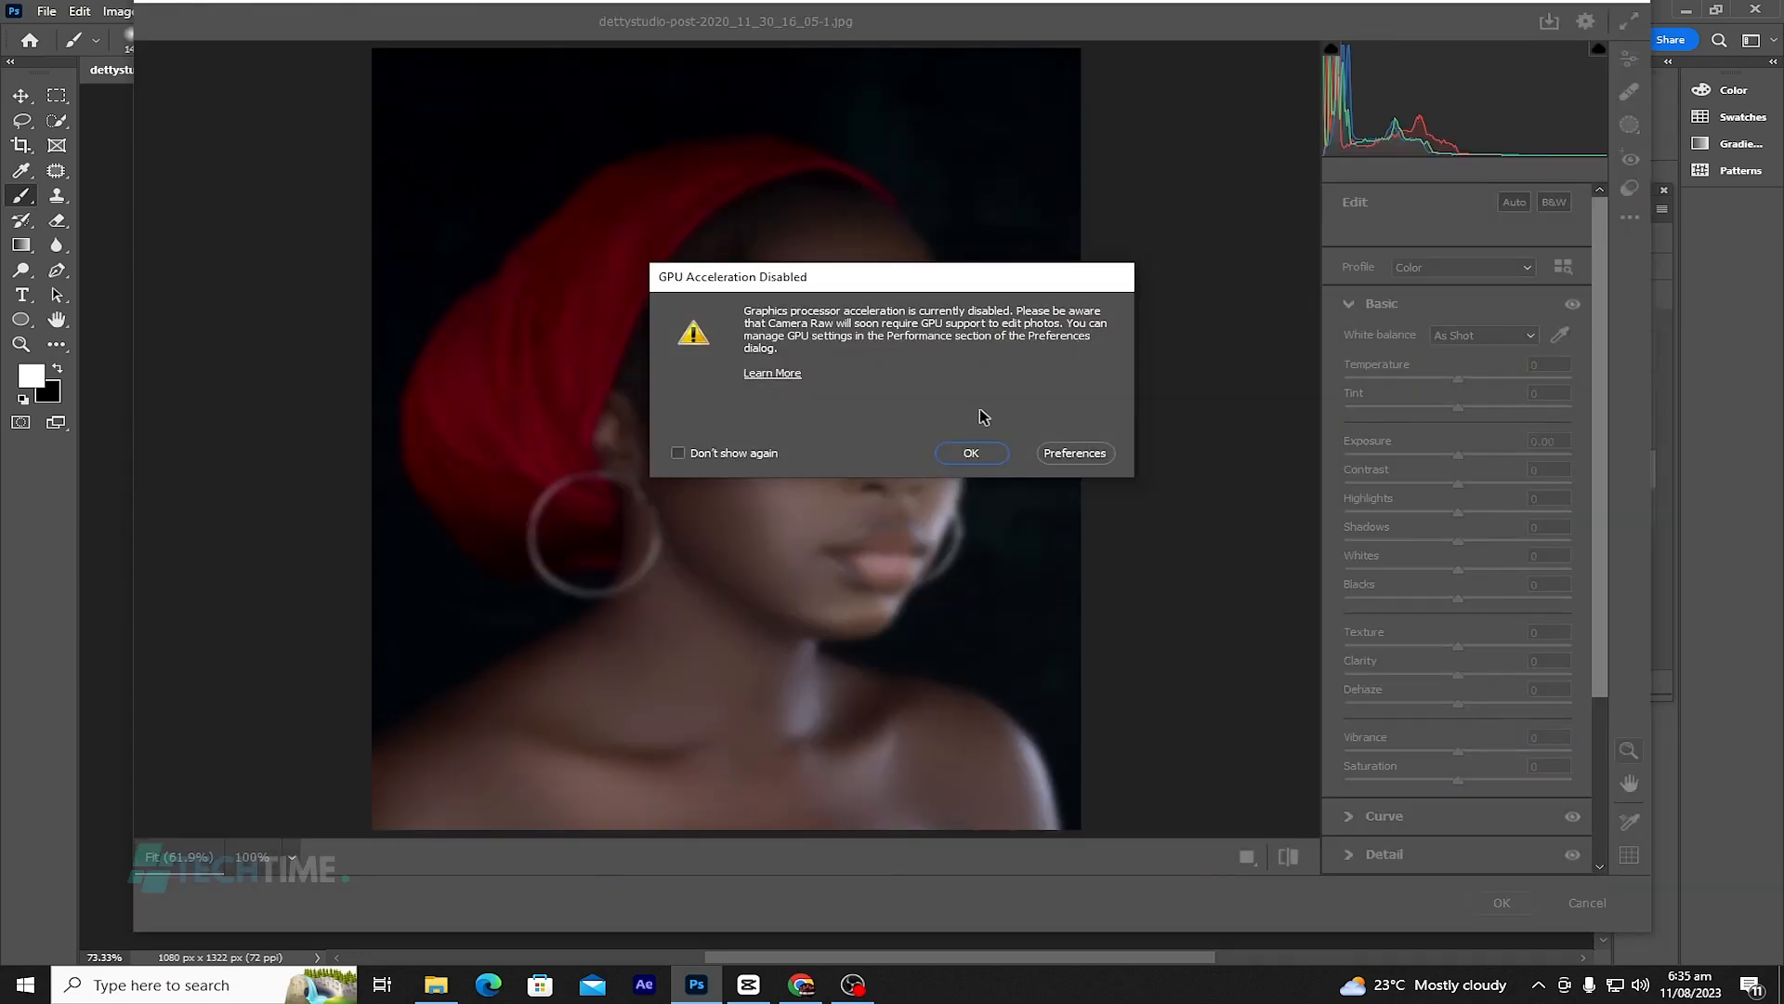
{"action": "left_click", "coordinate": [976, 455]}
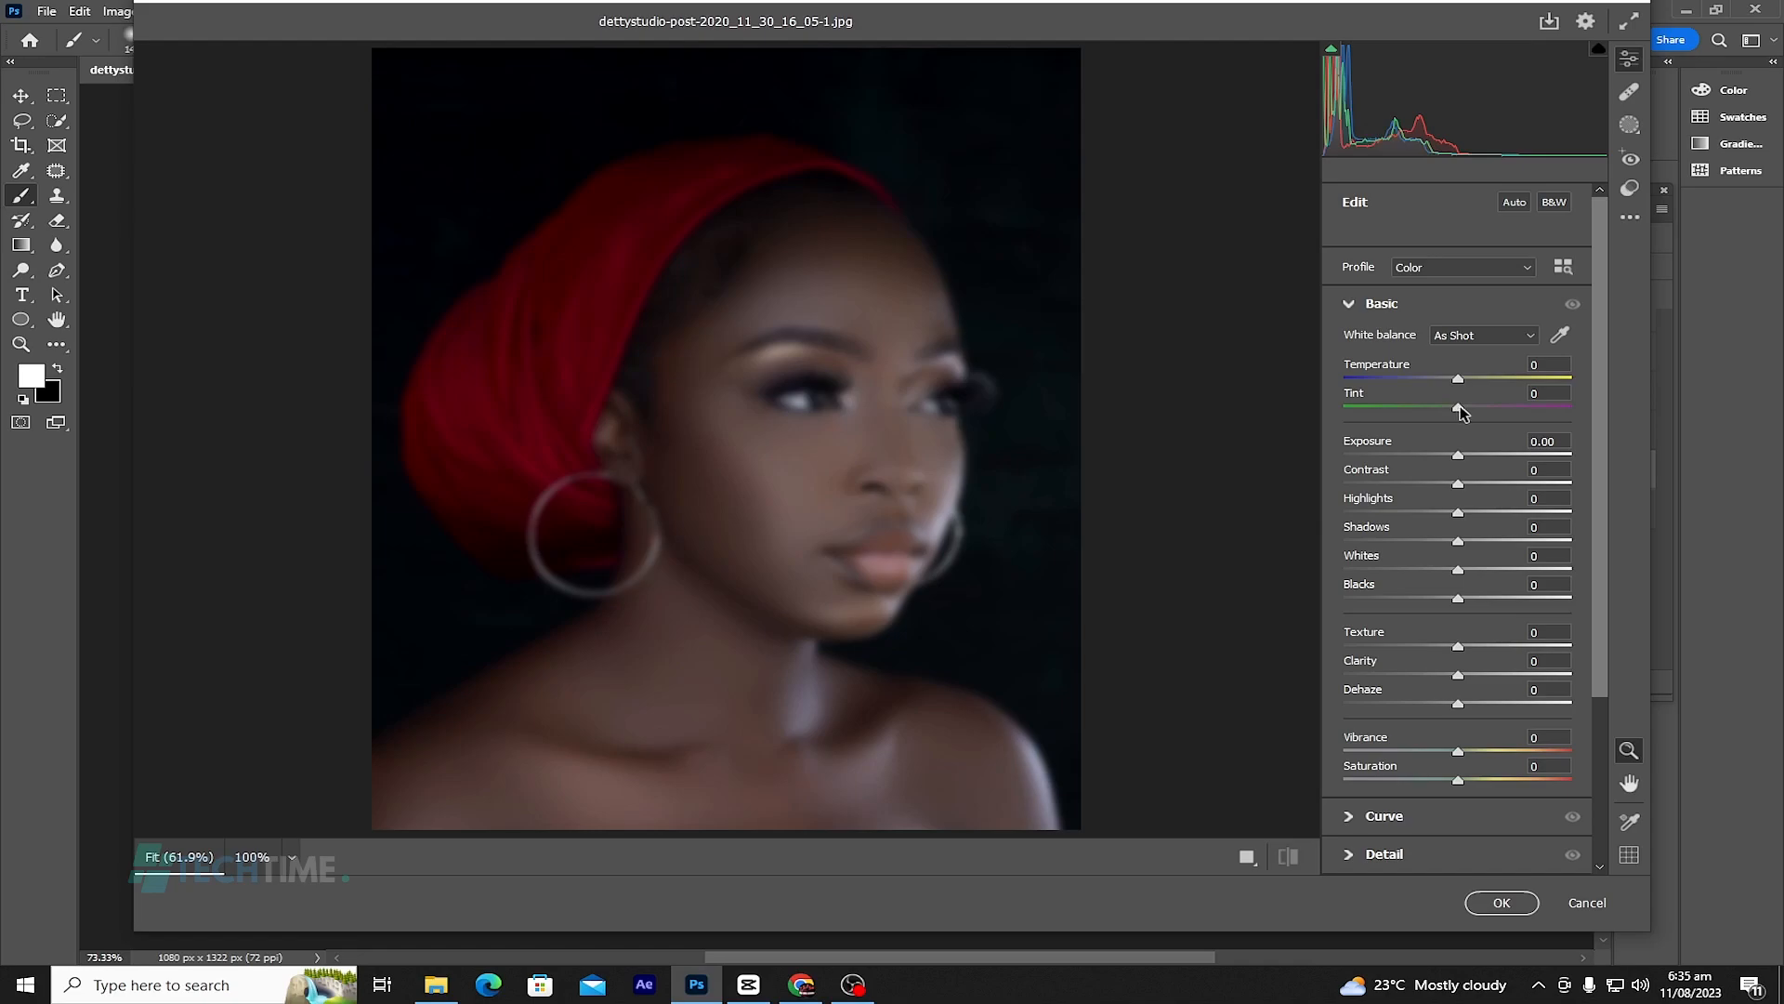
{"action": "left_click_drag", "start_coordinate": [1458, 406], "coordinate": [1462, 407]}
{"action": "left_click_drag", "start_coordinate": [1460, 456], "coordinate": [1472, 484]}
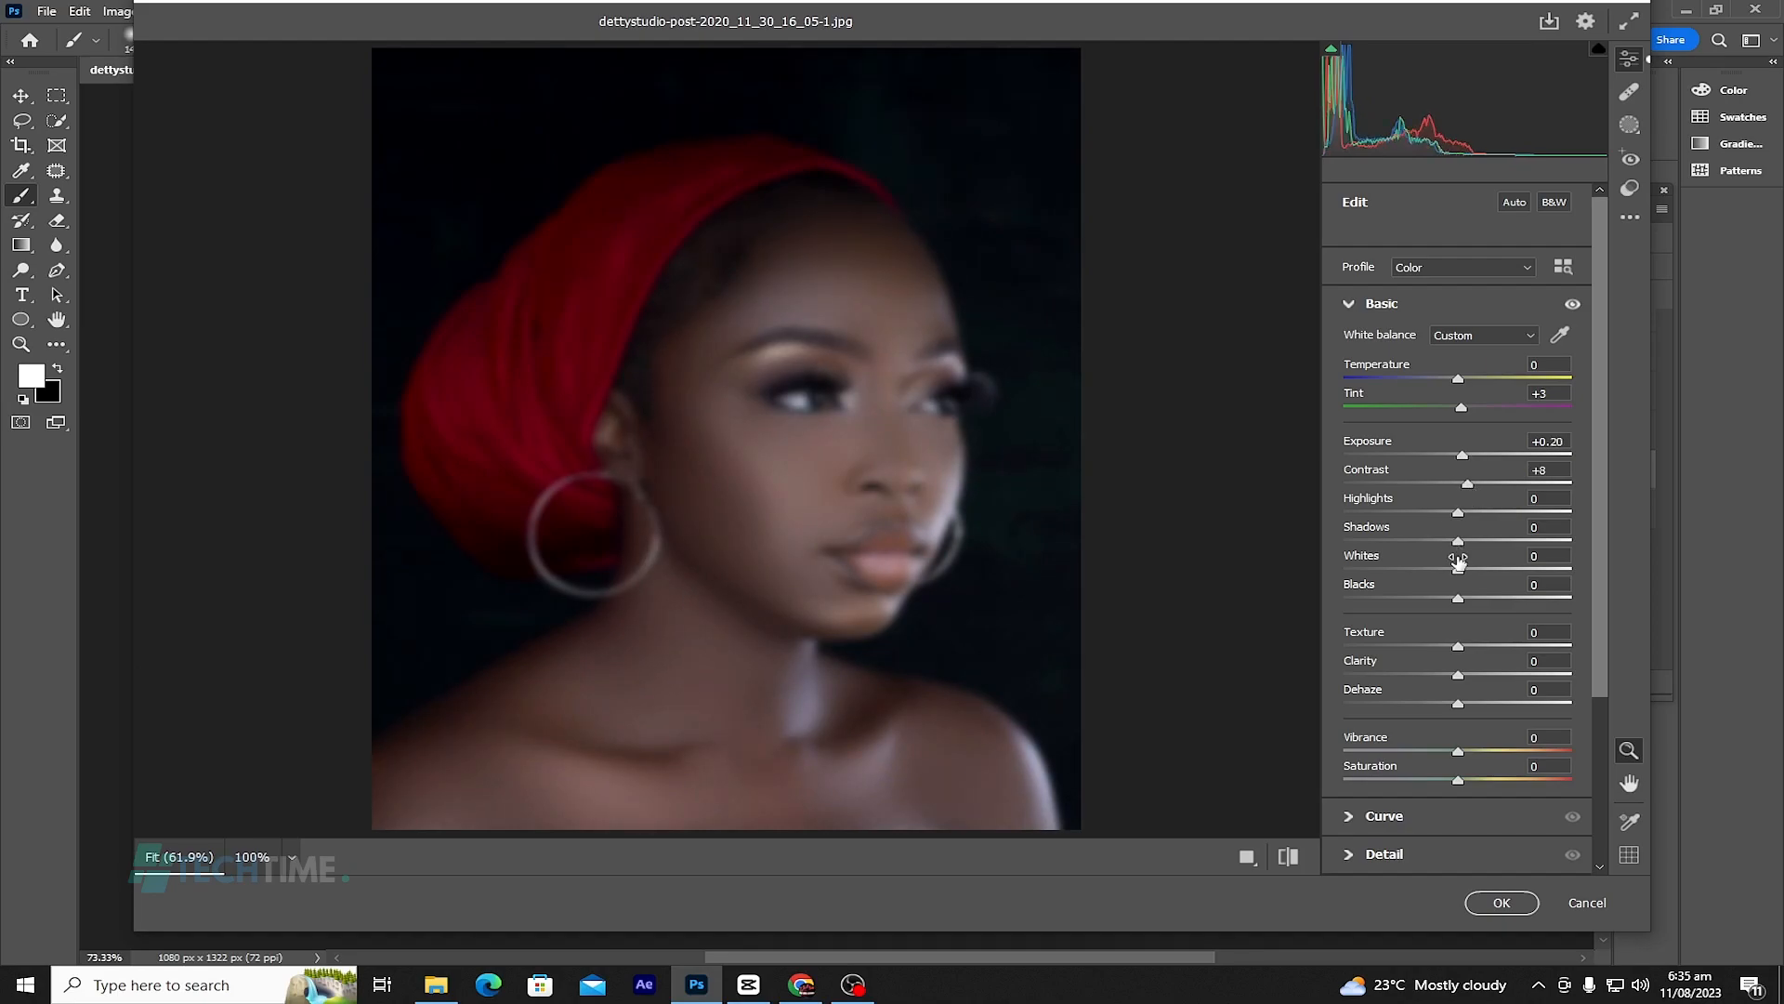
{"action": "left_click_drag", "start_coordinate": [1465, 598], "coordinate": [1457, 611]}
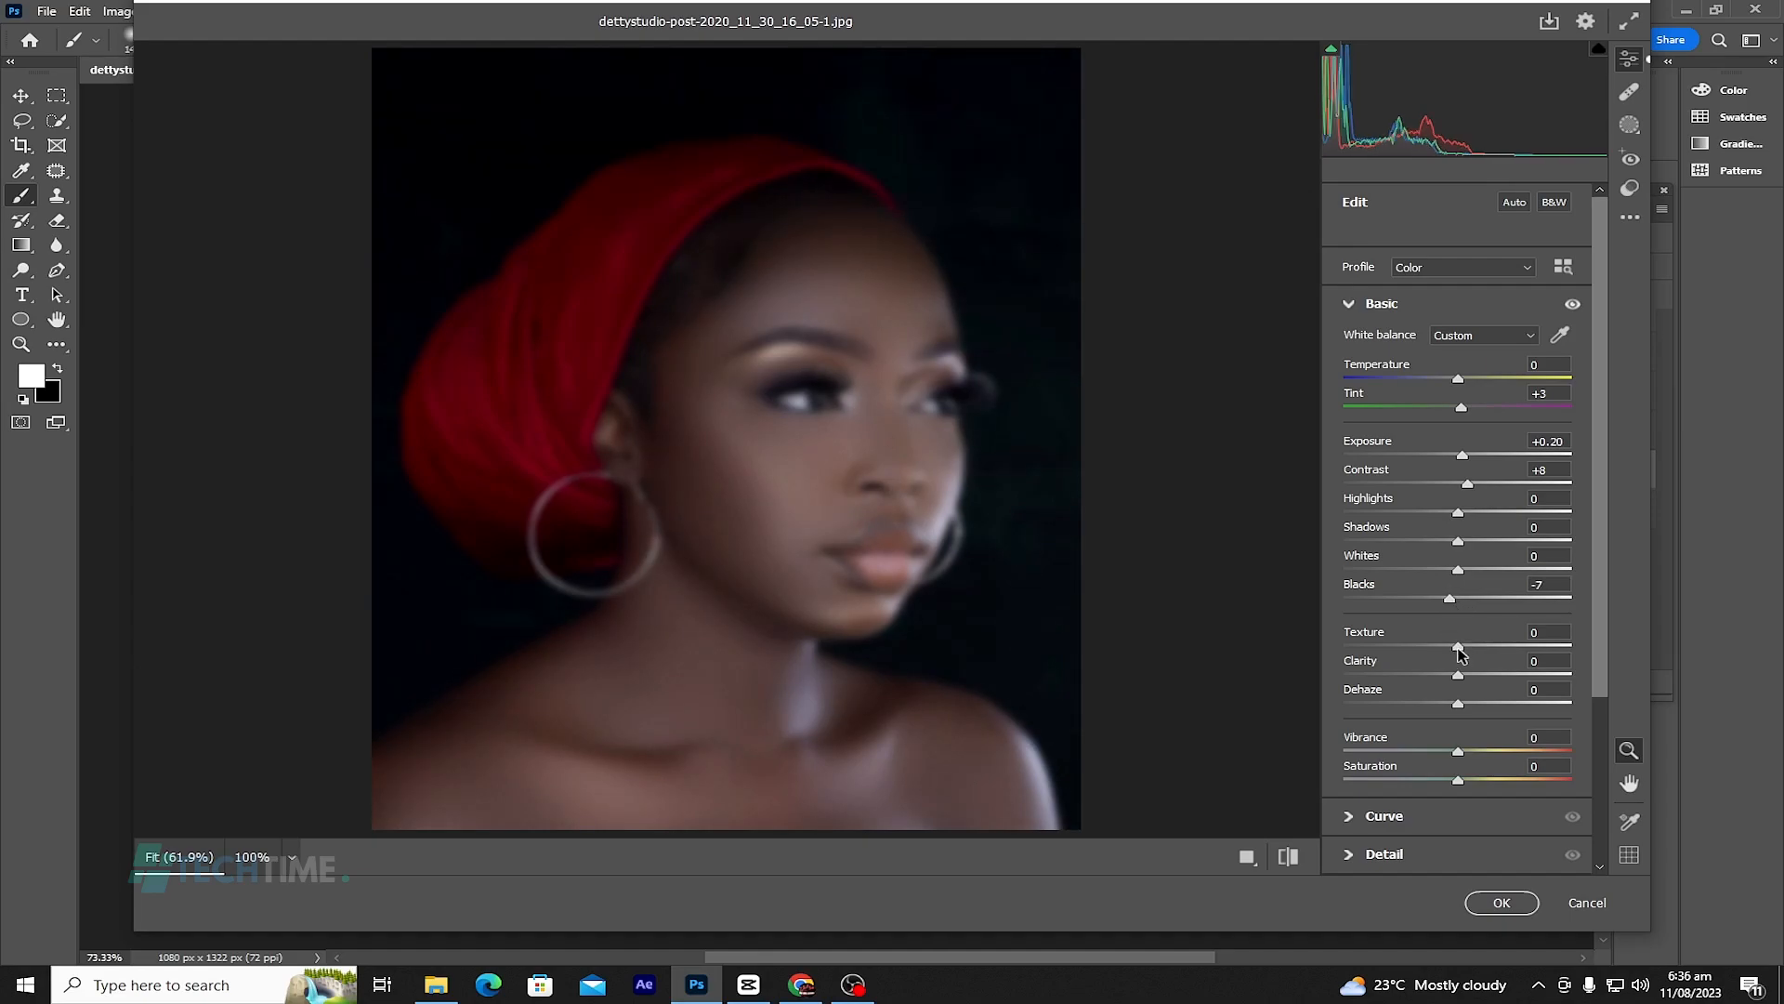
Step: Lower Texture to -21 and apply the Camera Raw adjustments to the color layer
{"action": "left_click_drag", "start_coordinate": [1458, 646], "coordinate": [1436, 659]}
{"action": "left_click_drag", "start_coordinate": [1438, 656], "coordinate": [1436, 650]}
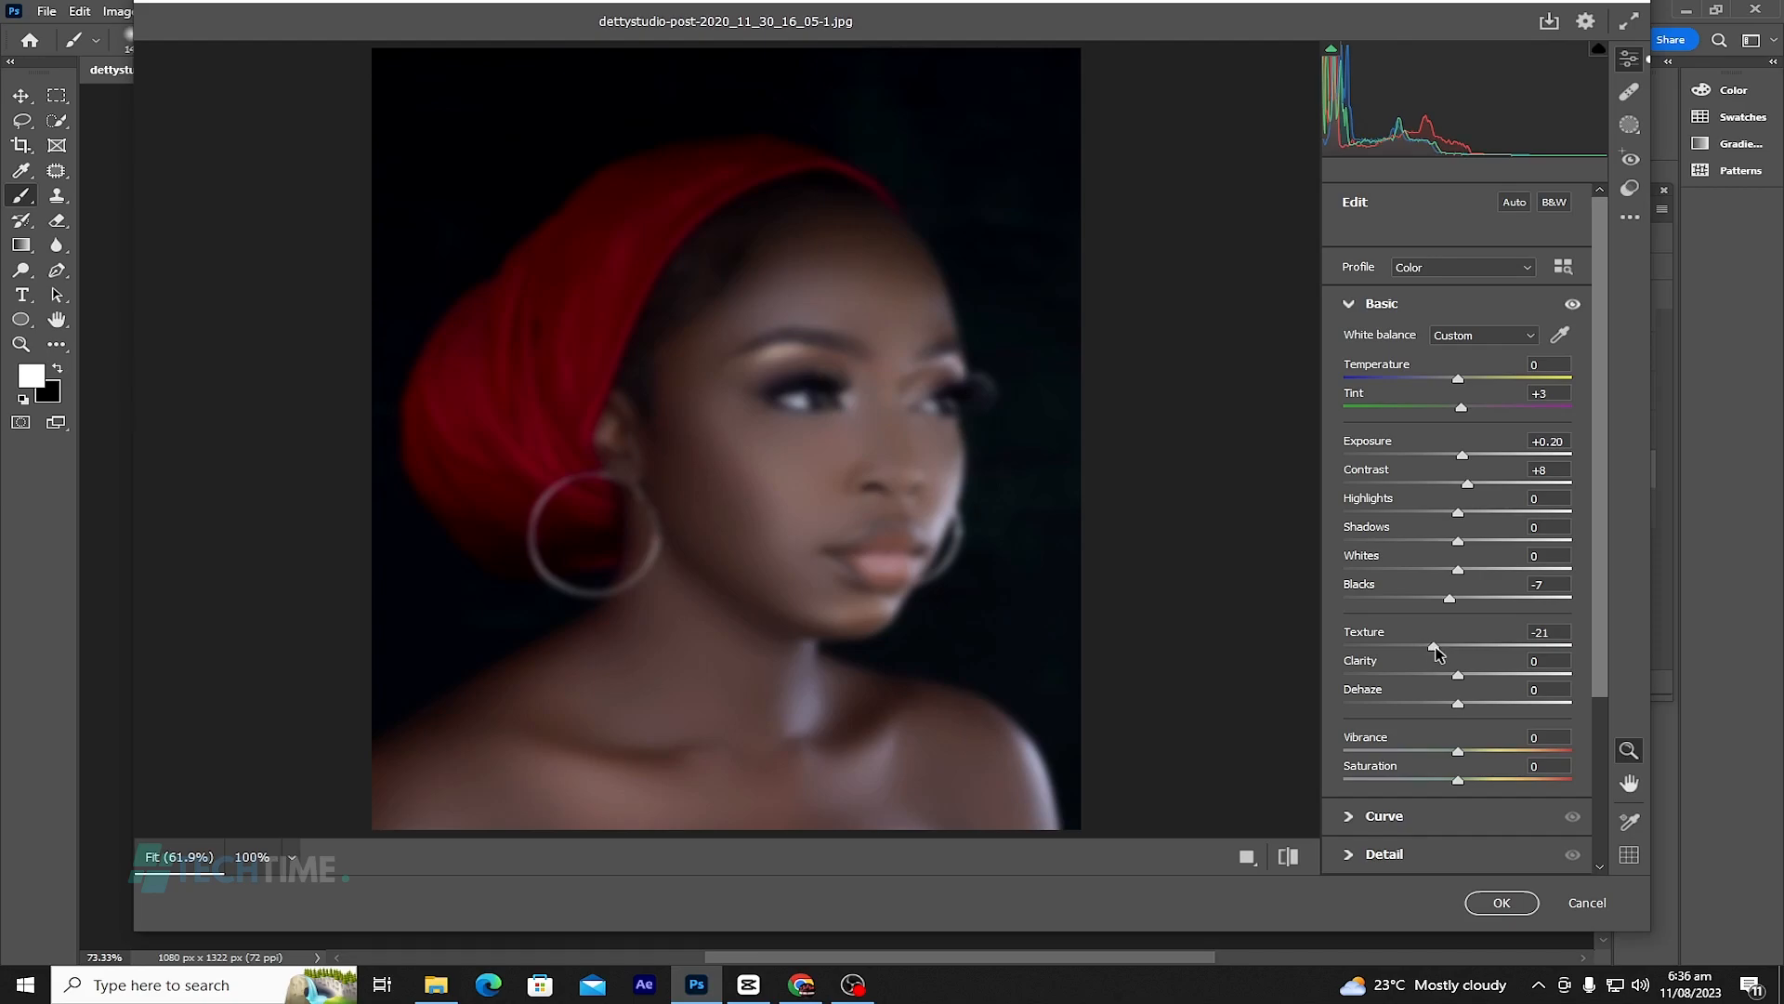
{"action": "left_click", "coordinate": [1499, 904]}
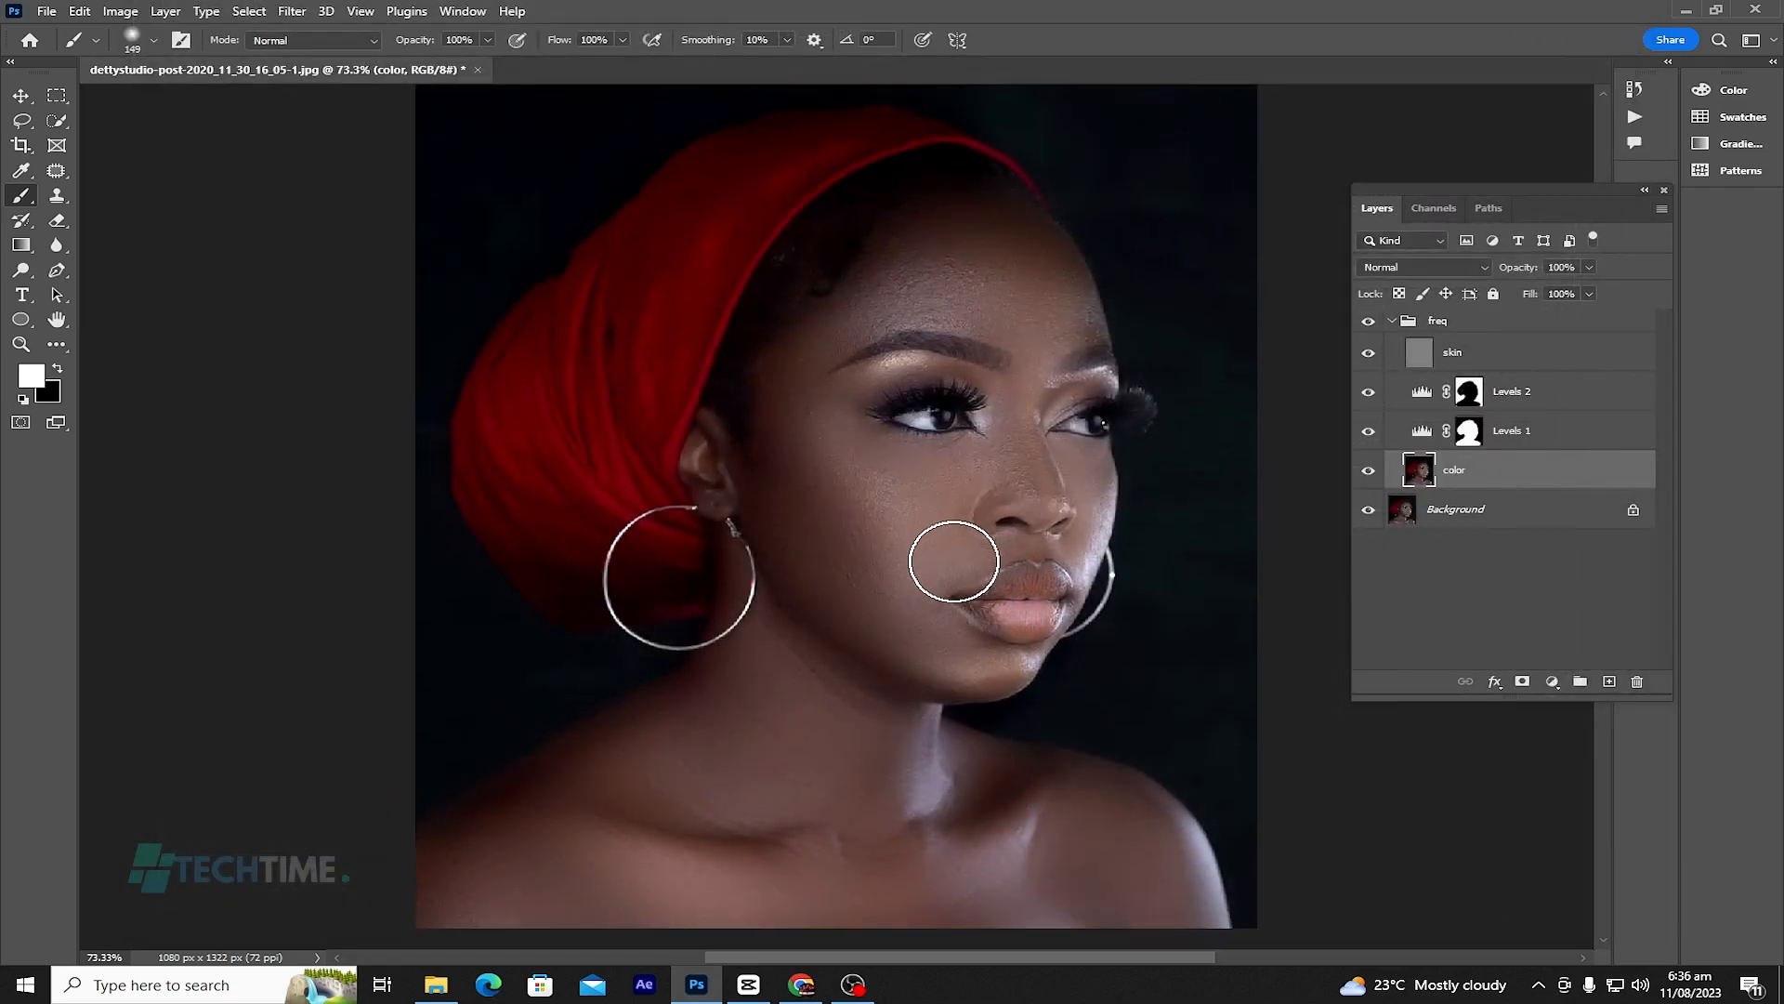
Step: Compare the portrait with and without the freq group's edits, and collapse the group
{"action": "left_click", "coordinate": [1368, 323]}
{"action": "left_click", "coordinate": [1369, 323]}
{"action": "left_click", "coordinate": [1369, 322]}
{"action": "left_click", "coordinate": [1368, 322]}
{"action": "left_click", "coordinate": [1390, 322]}
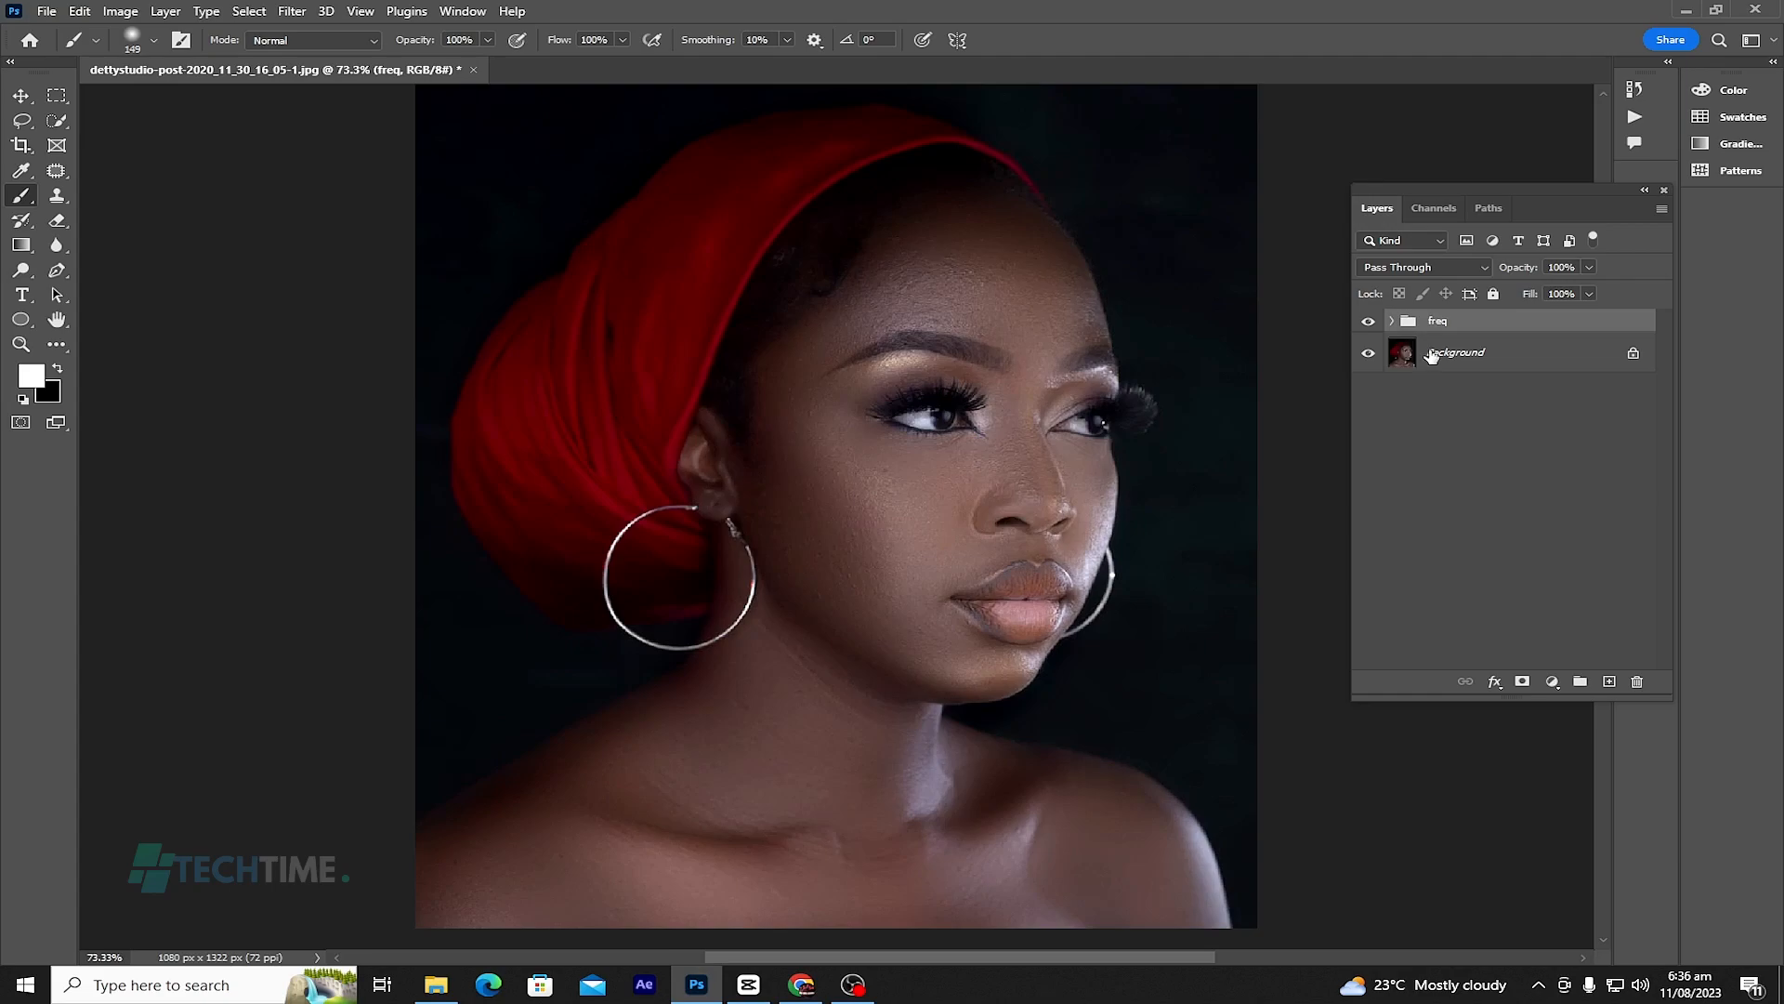